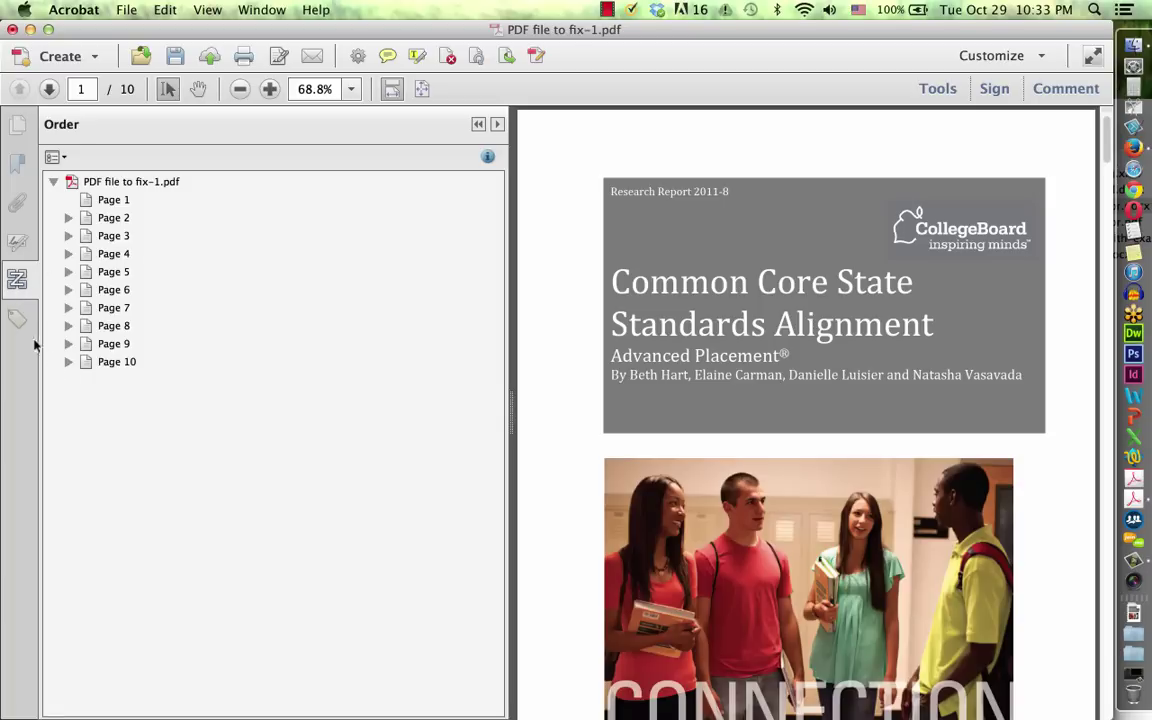
Add tags to the untagged document and expand the root of its new tag tree
left_click(17, 318)
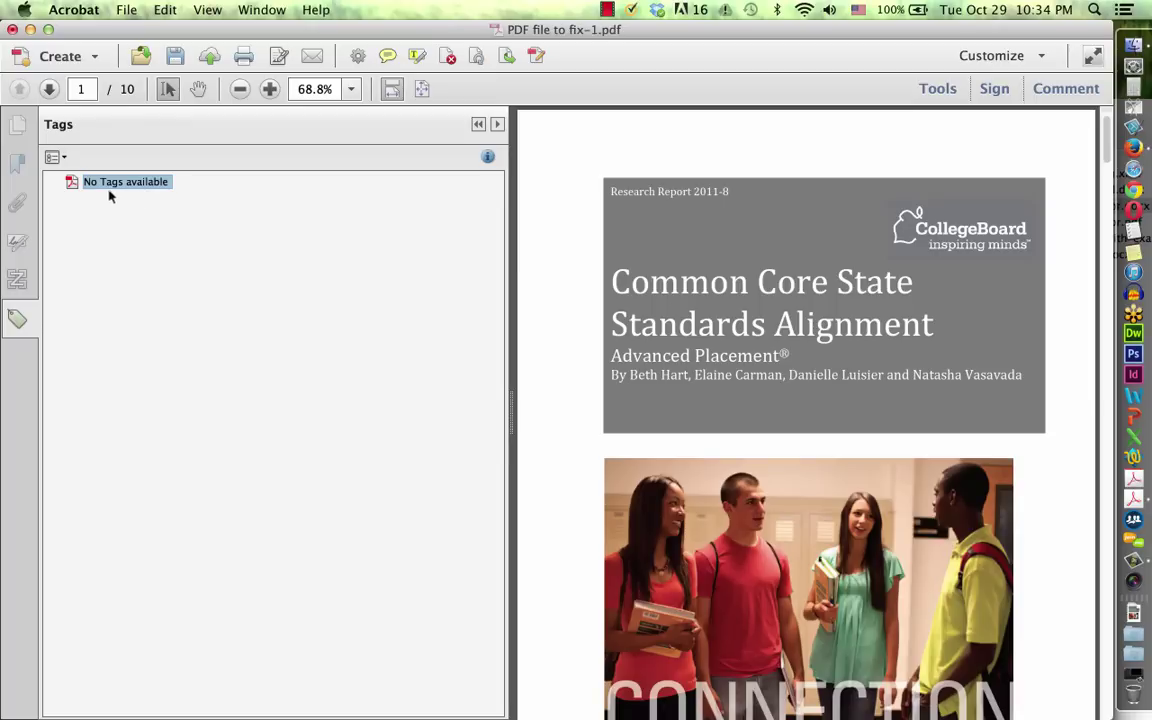
left_click(65, 159)
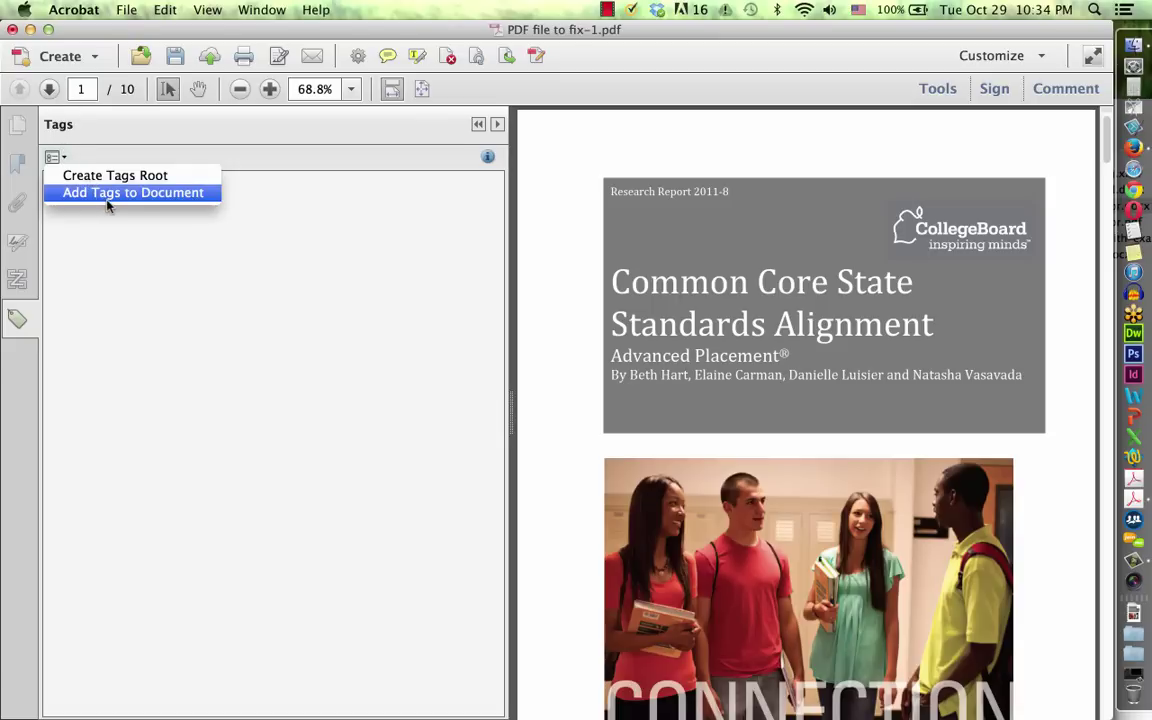
left_click(207, 194)
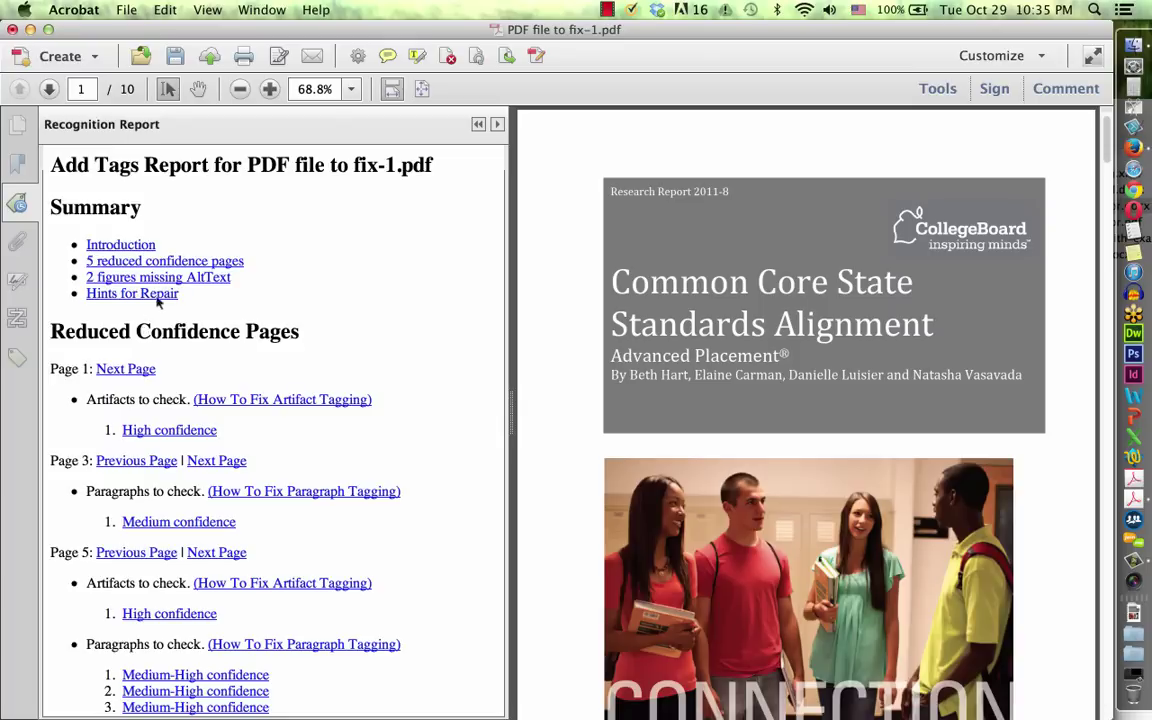
left_click(17, 358)
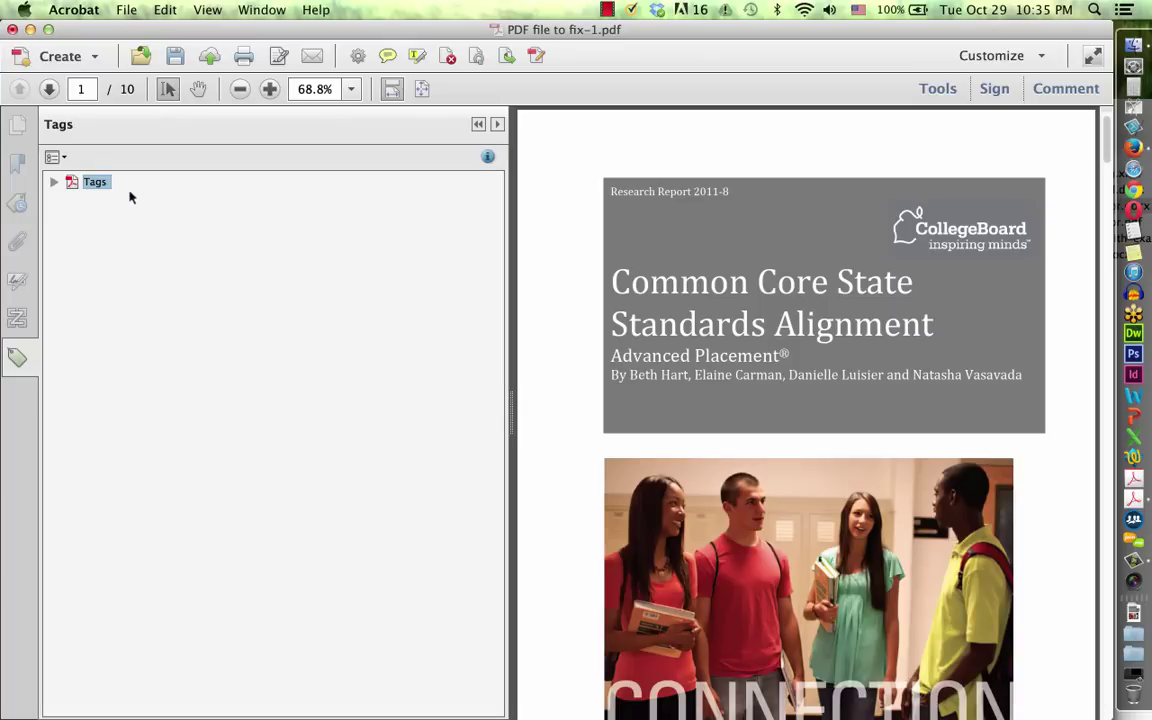
left_click(54, 182)
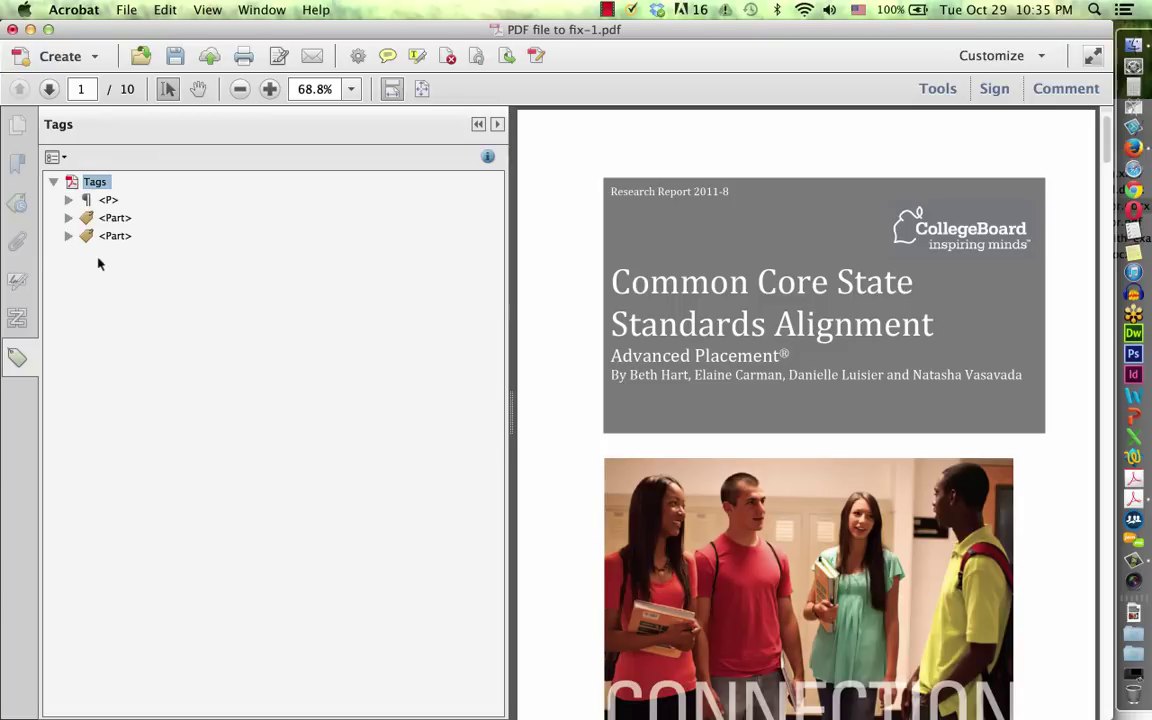
Examine the top-level P and first Part tags, checking which cover-page content the nested H1 and H2 tags mark
right_click(108, 201)
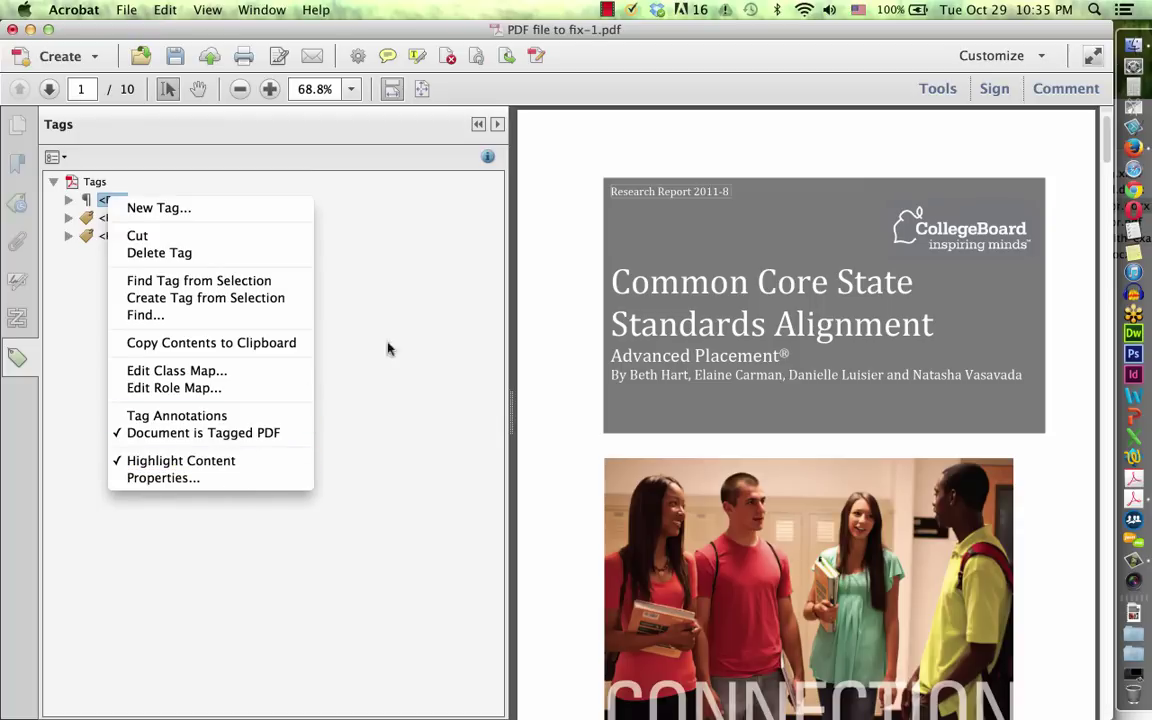
left_click(355, 289)
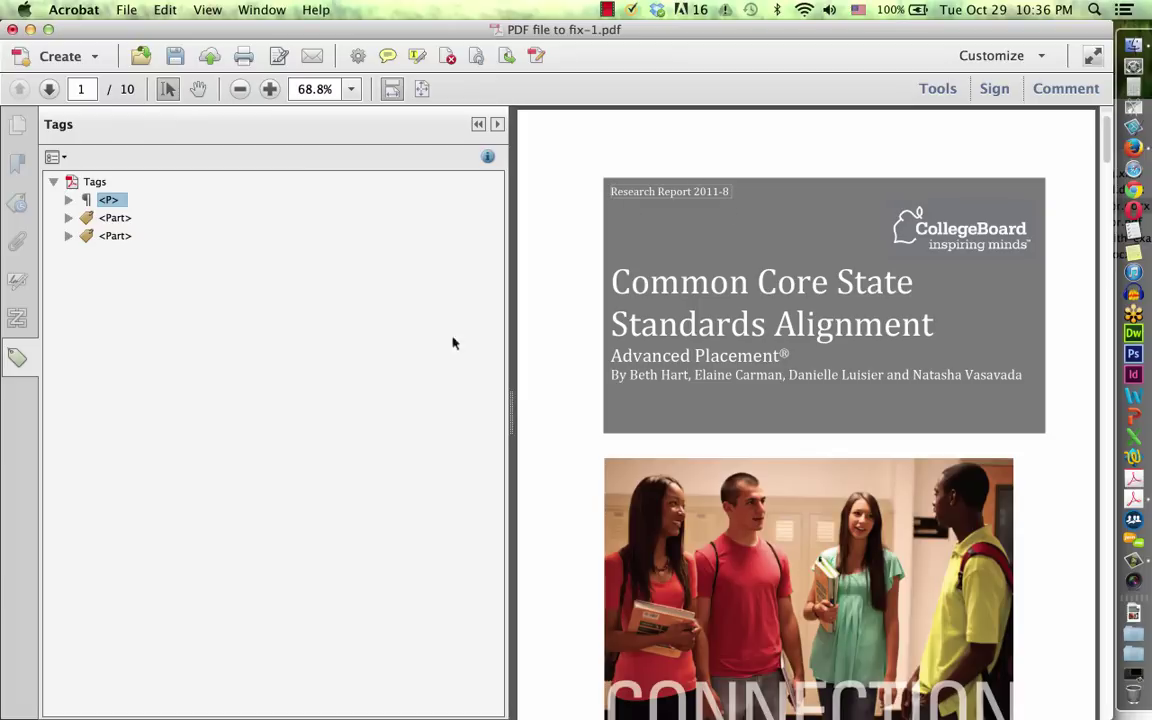
left_click(68, 218)
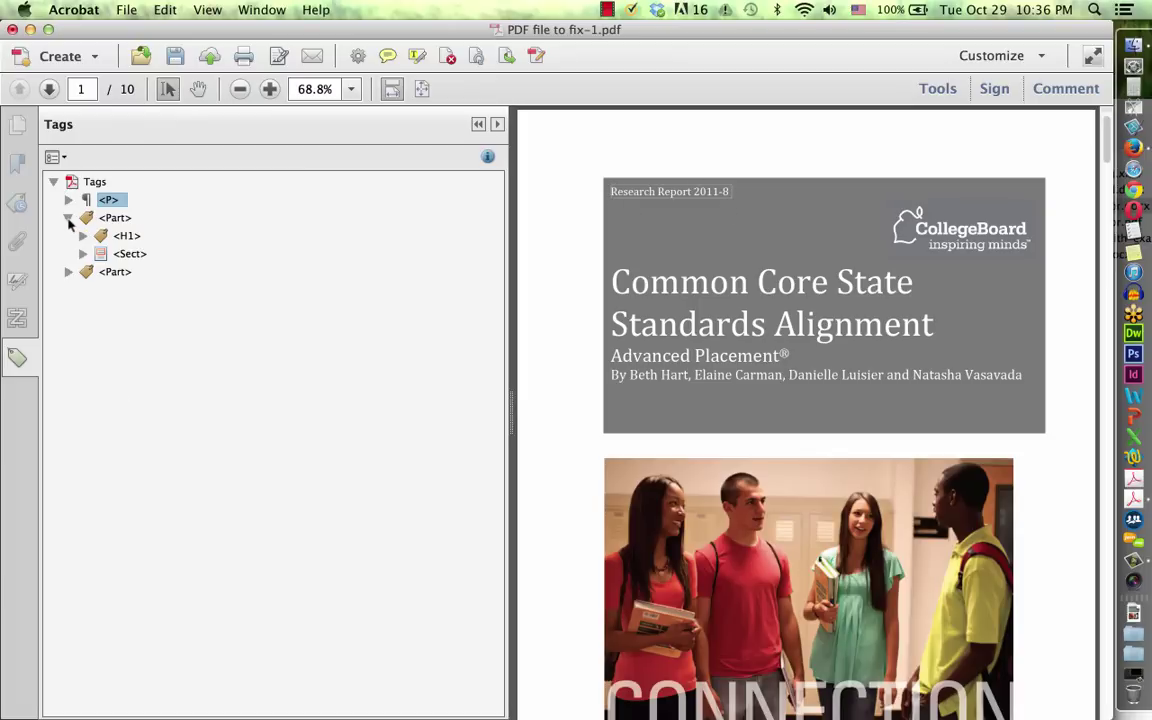
left_click(126, 236)
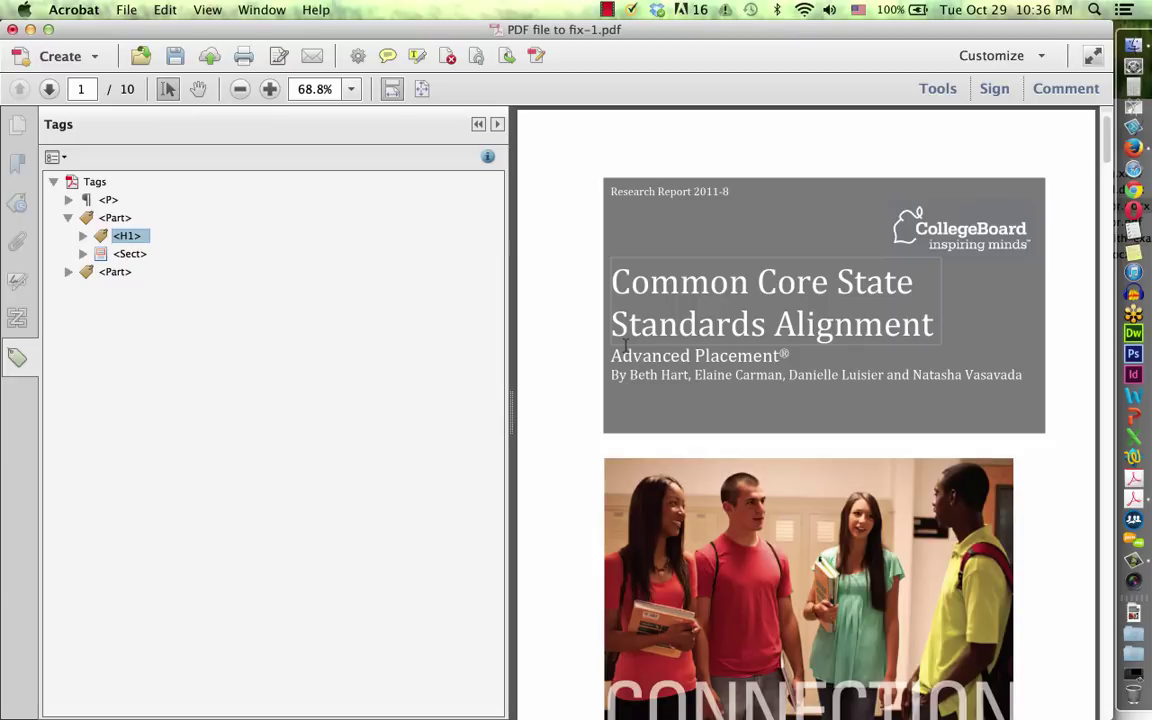
left_click(83, 254)
left_click(140, 272)
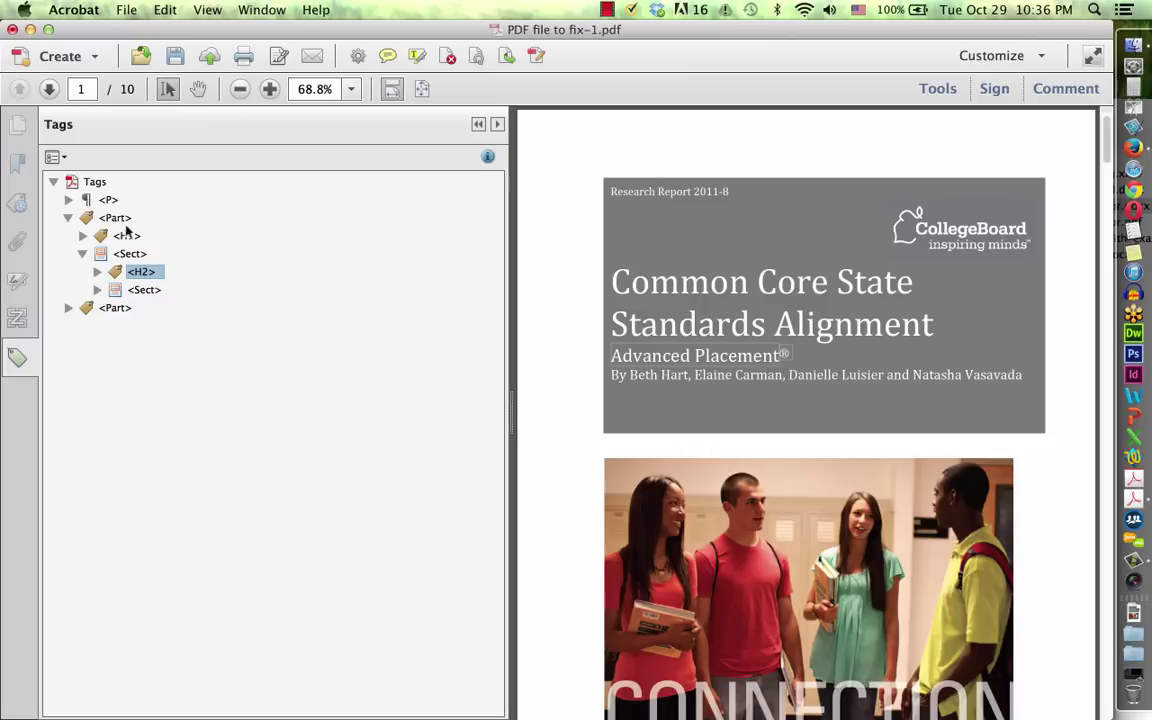
left_click(69, 218)
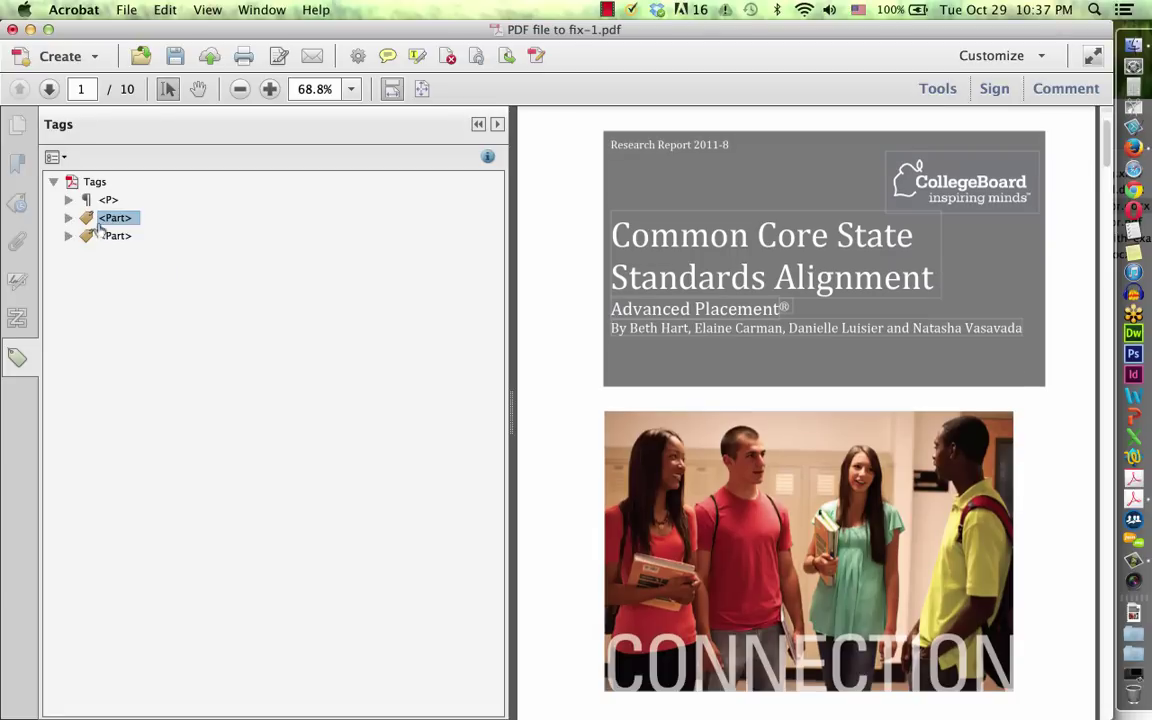
left_click(69, 218)
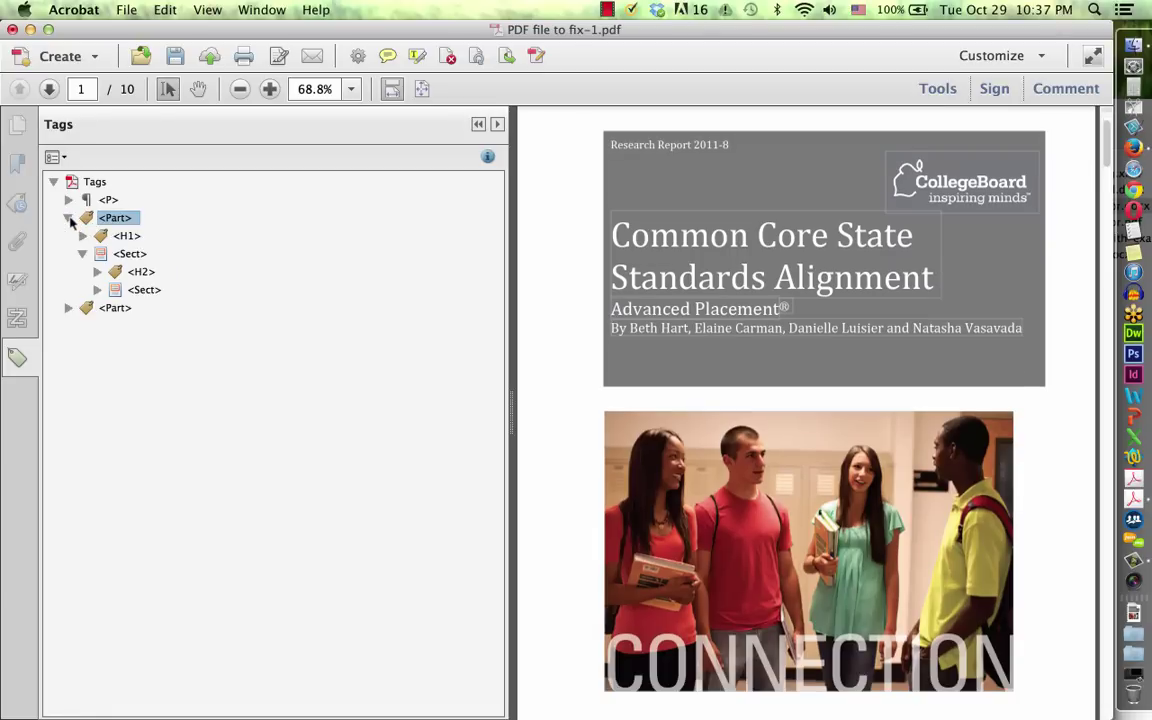
Move the H1 and H2 tags out of the first Part to the root level, in order below the first P tag
left_click(123, 235)
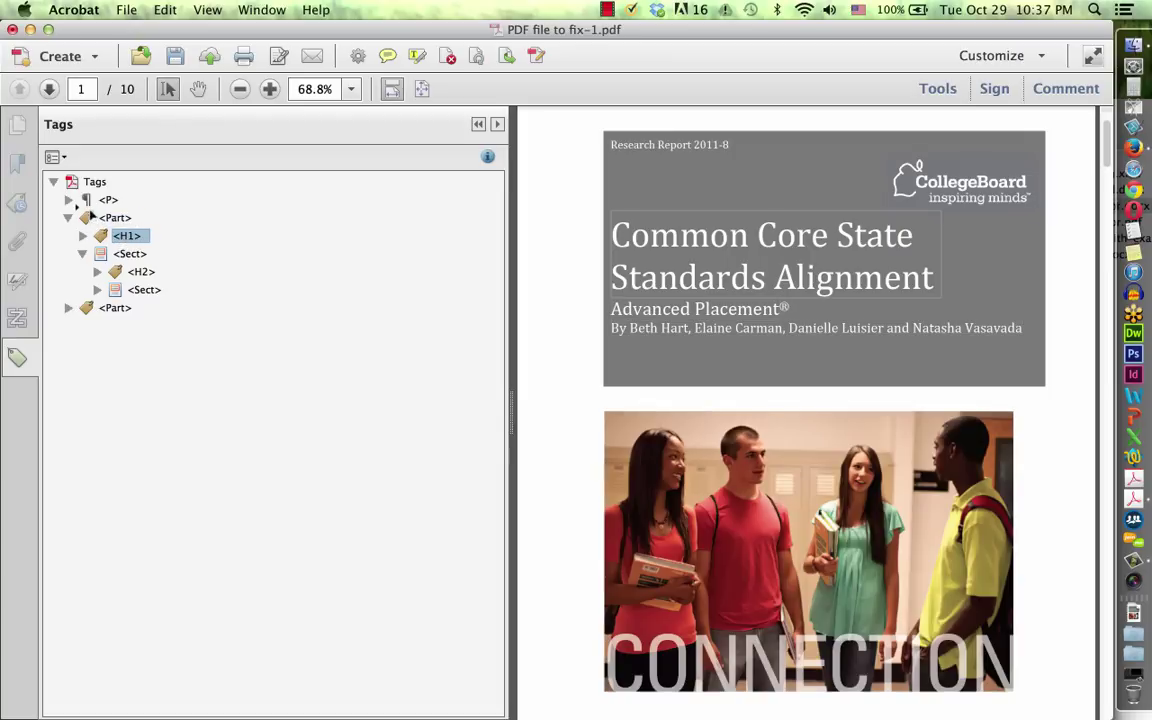
left_click_drag(86, 208, 87, 210)
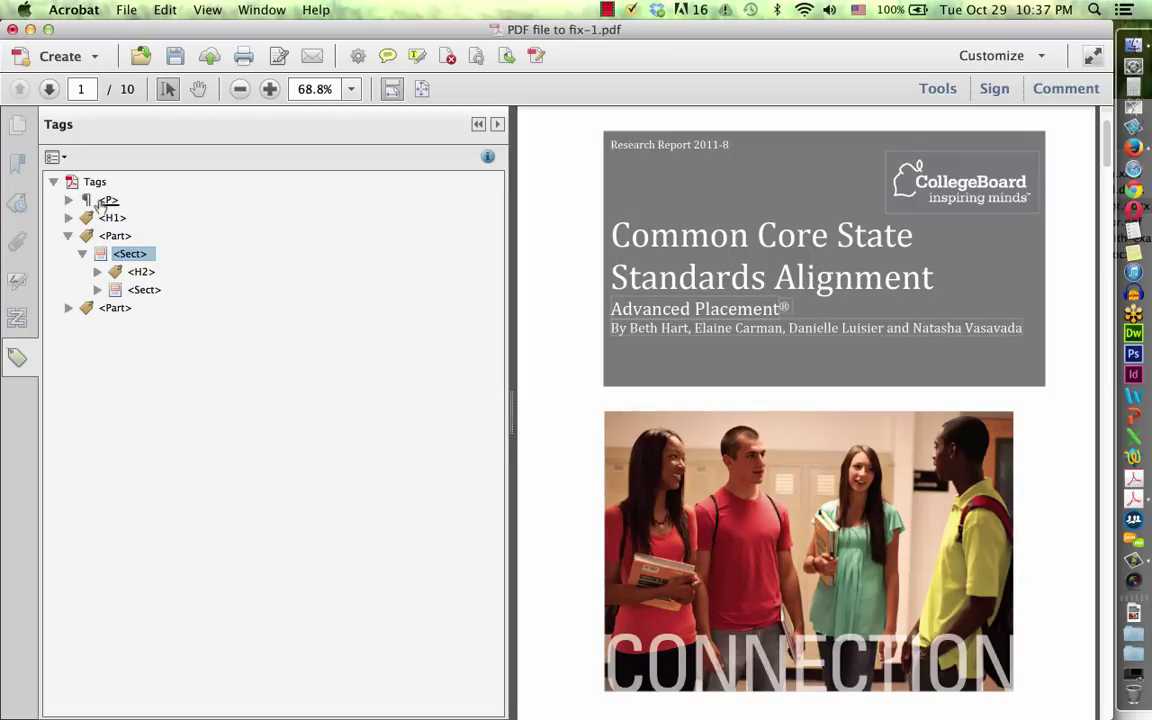
left_click(139, 273)
left_click_drag(99, 228, 99, 229)
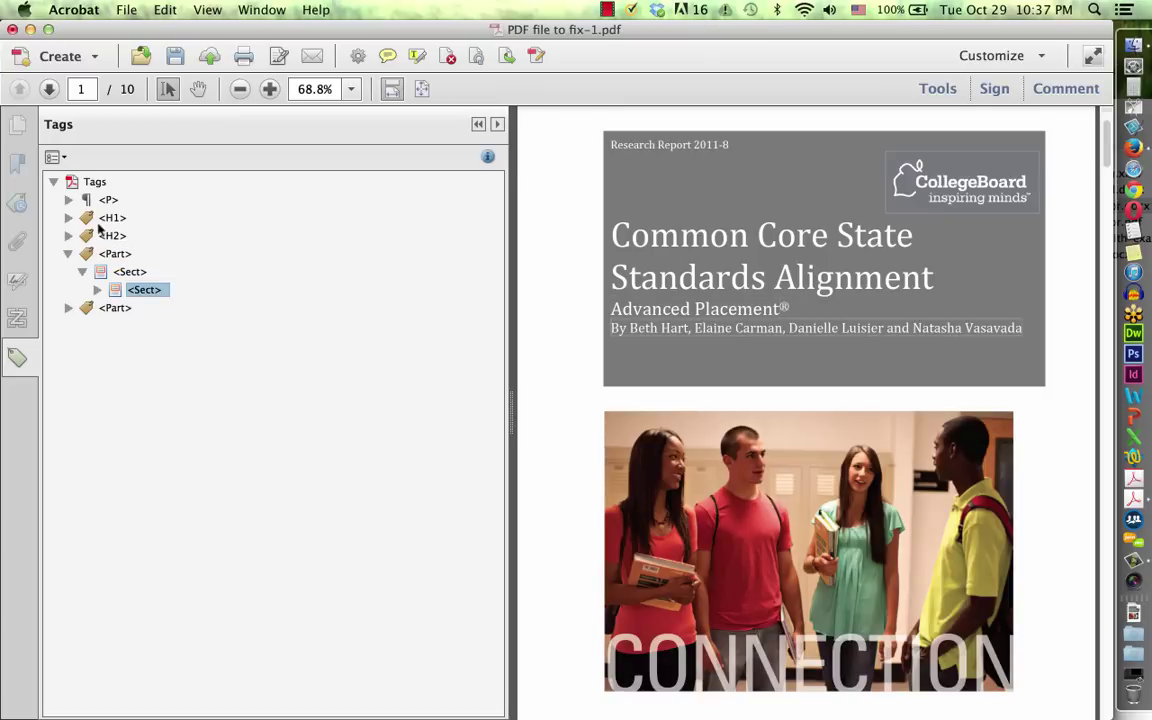
Move the H3 tag and all P and Figure tags from the first Part's nested Sect to the root level after H2
left_click(97, 289)
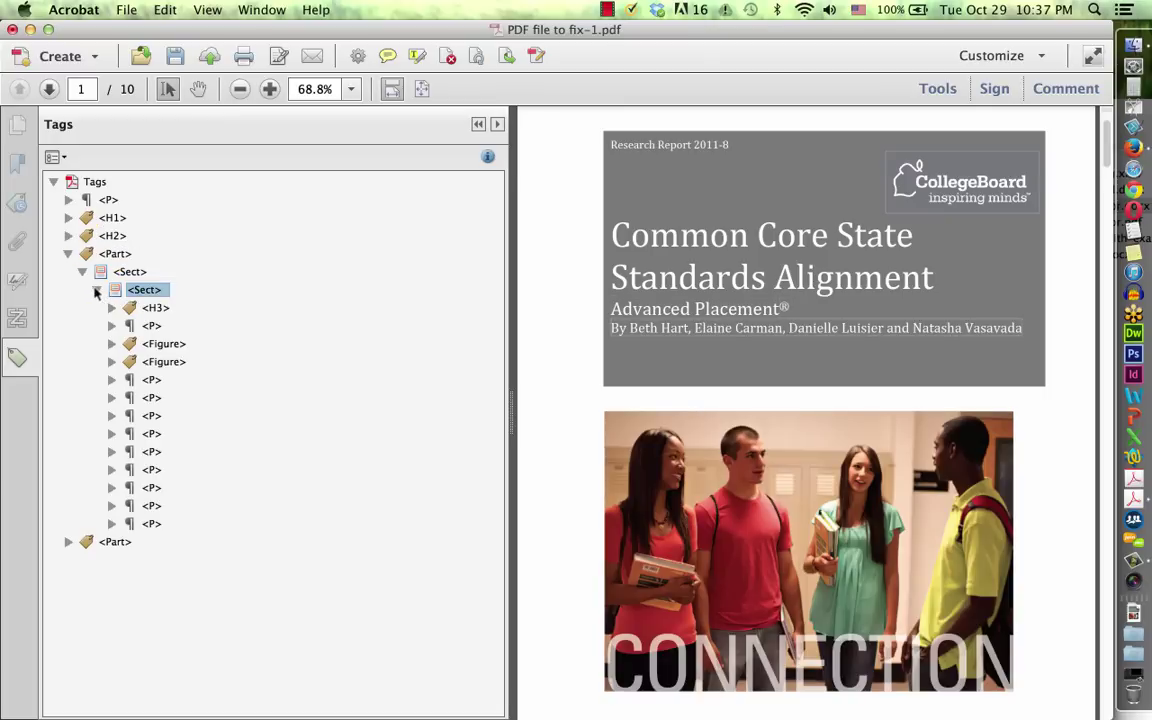
left_click(148, 312)
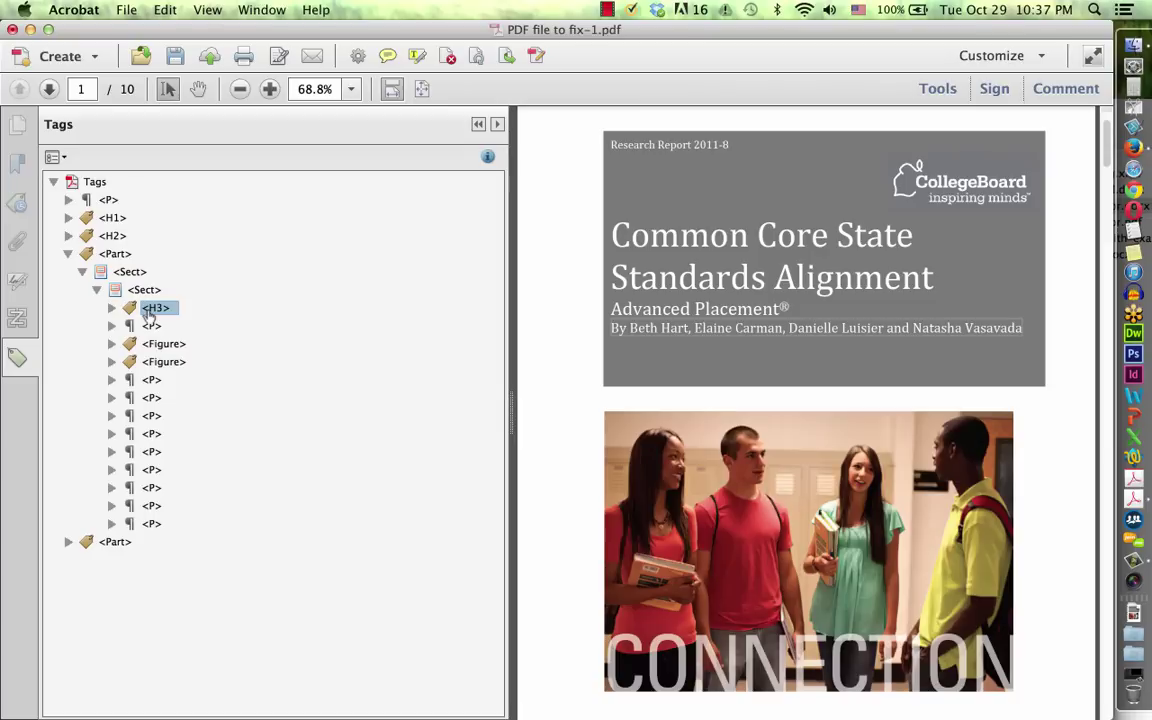
left_click(151, 524, "shift")
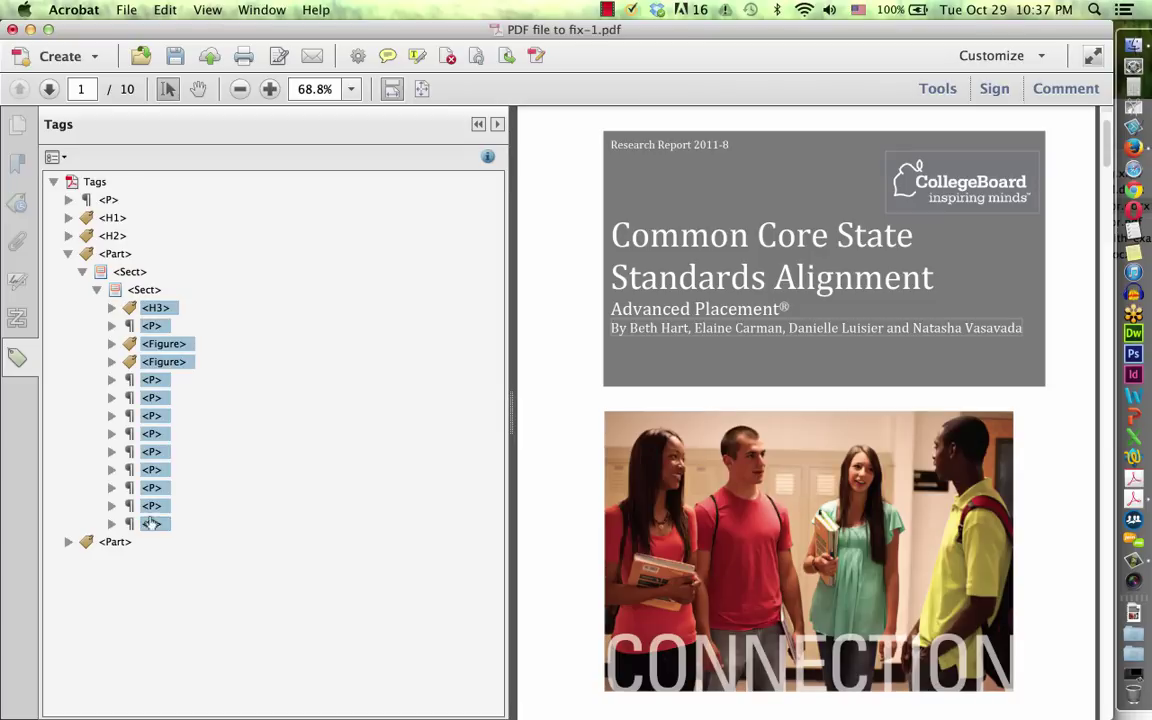
left_click_drag(155, 310, 112, 250)
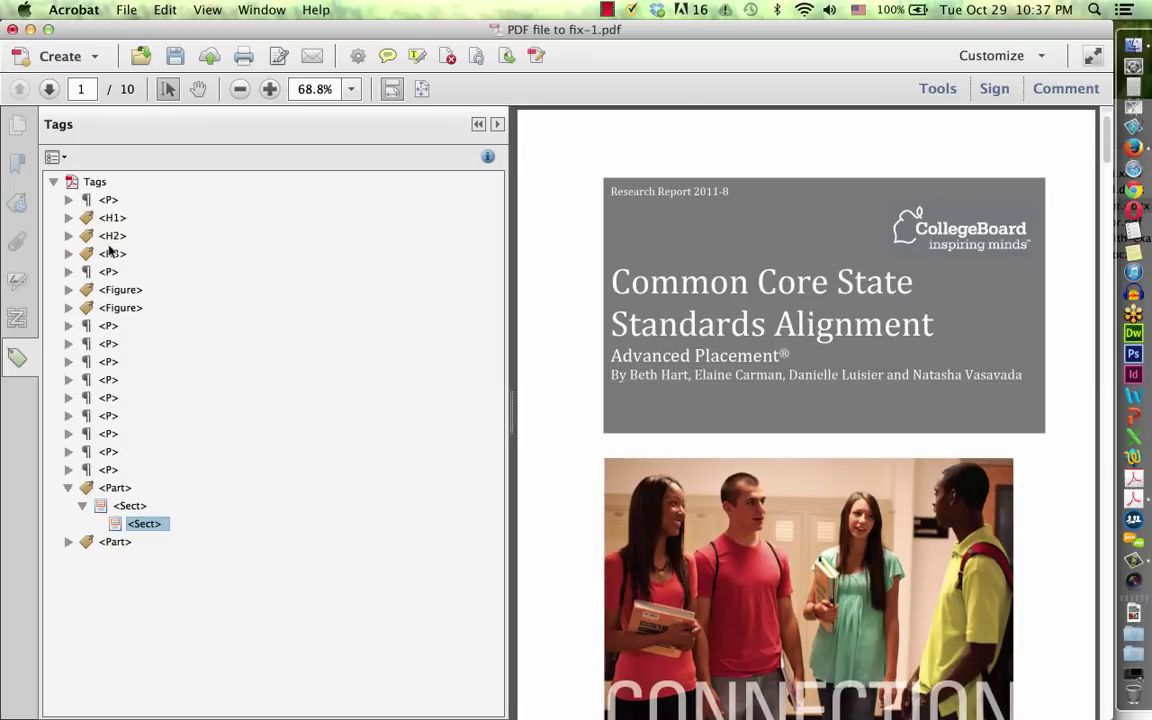
Delete the emptied first Part tag together with its nested Sect tags
left_click_drag(143, 524, 121, 492)
right_click(121, 492)
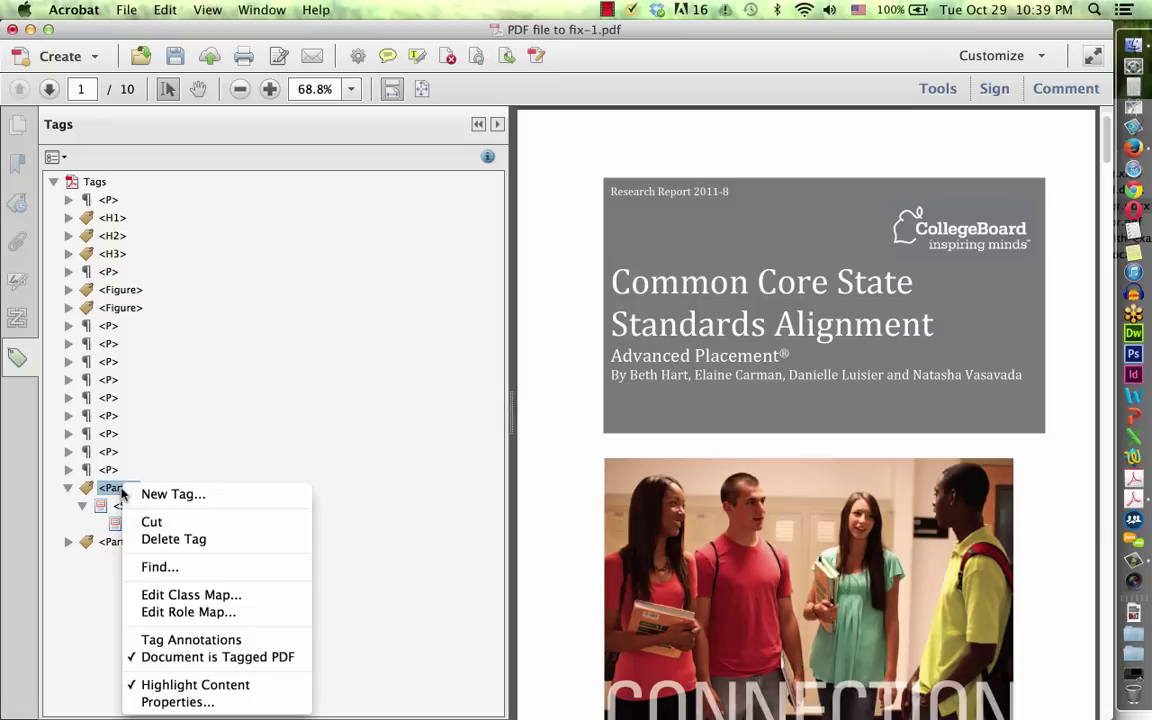
left_click(145, 540)
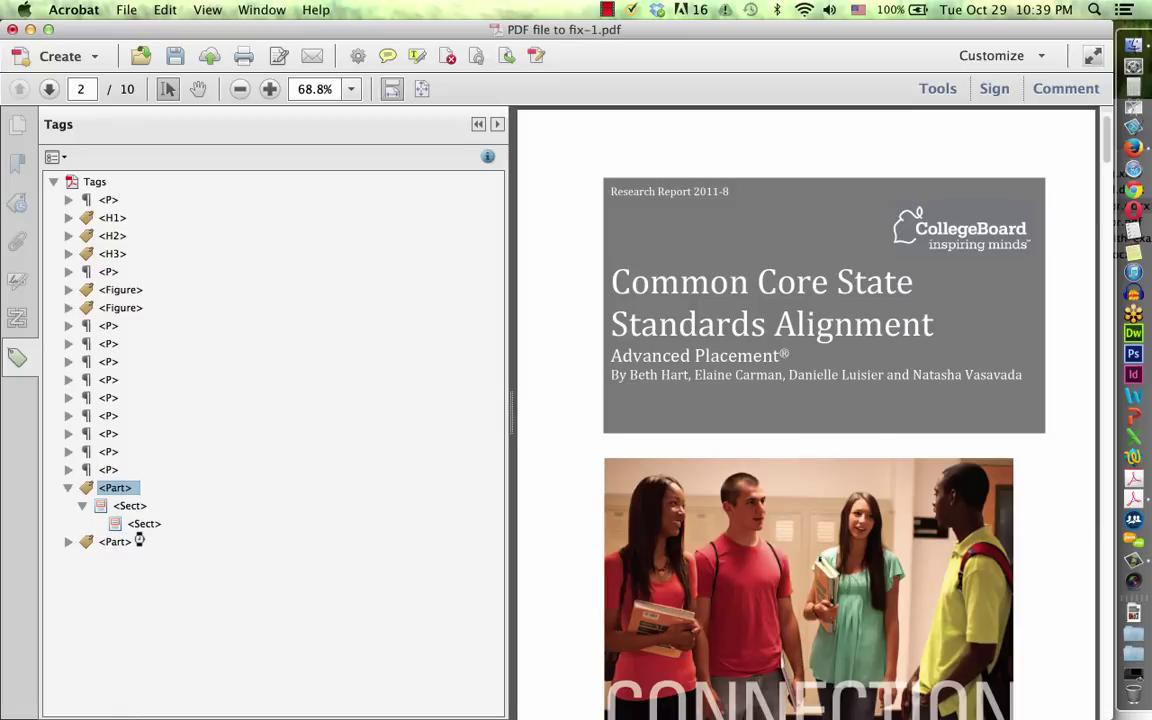
Move the H1 tag out of the remaining Part to the root level directly above it, and expand the H1
left_click(68, 488)
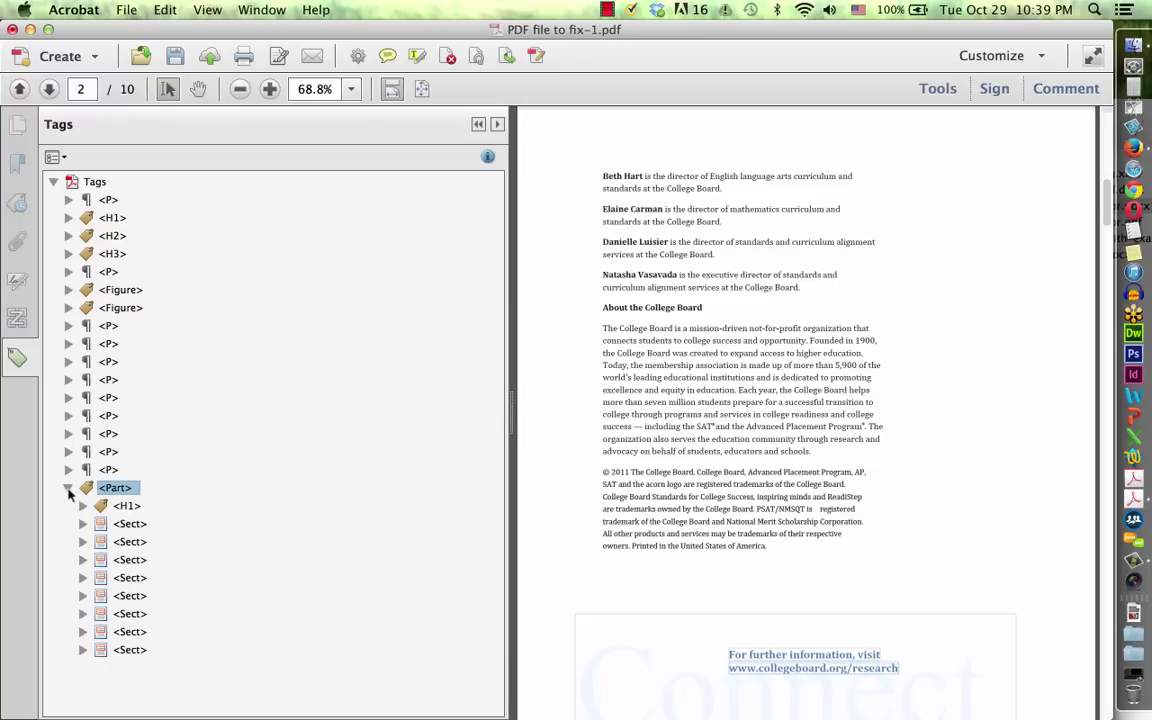
left_click_drag(125, 506, 94, 481)
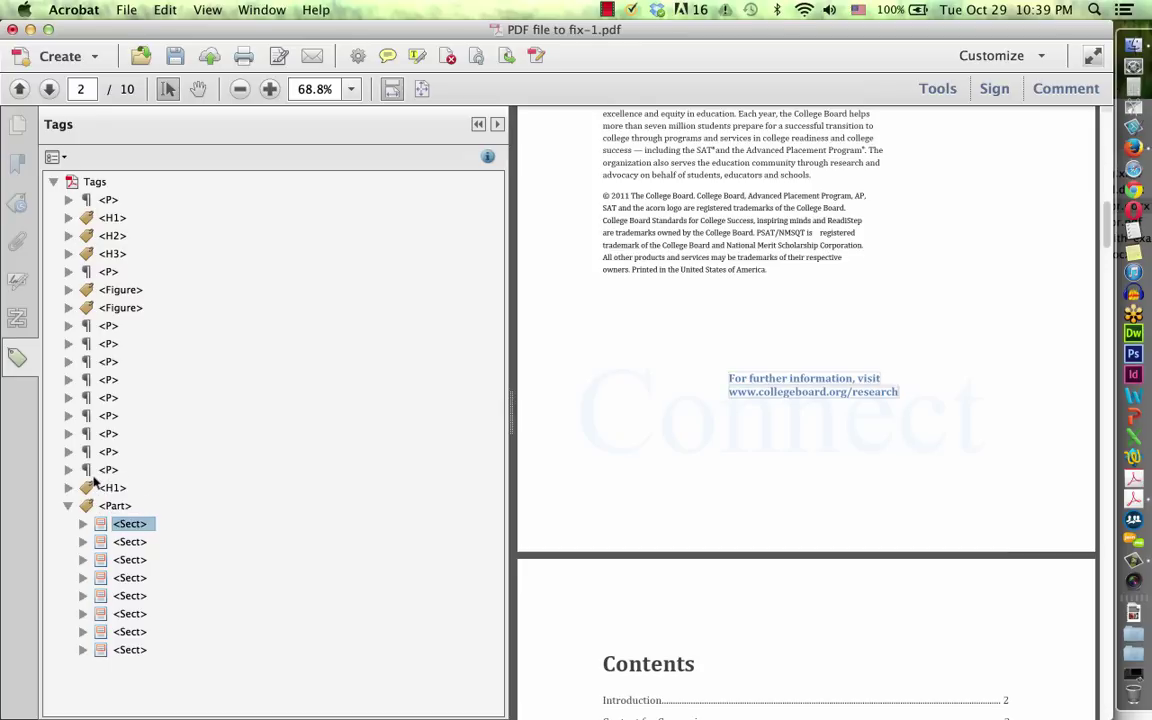
left_click(69, 488)
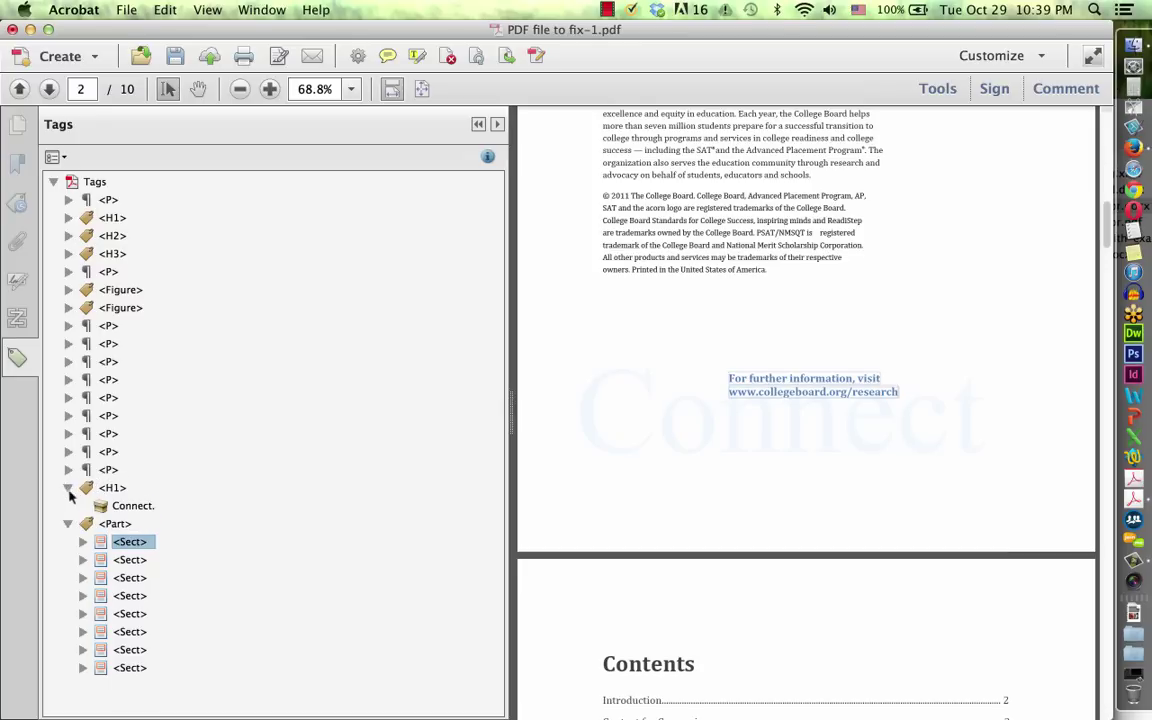
Try nesting the H1 tag under the last P tag, and return it to the root level between that P and the Part
left_click_drag(75, 490, 108, 488)
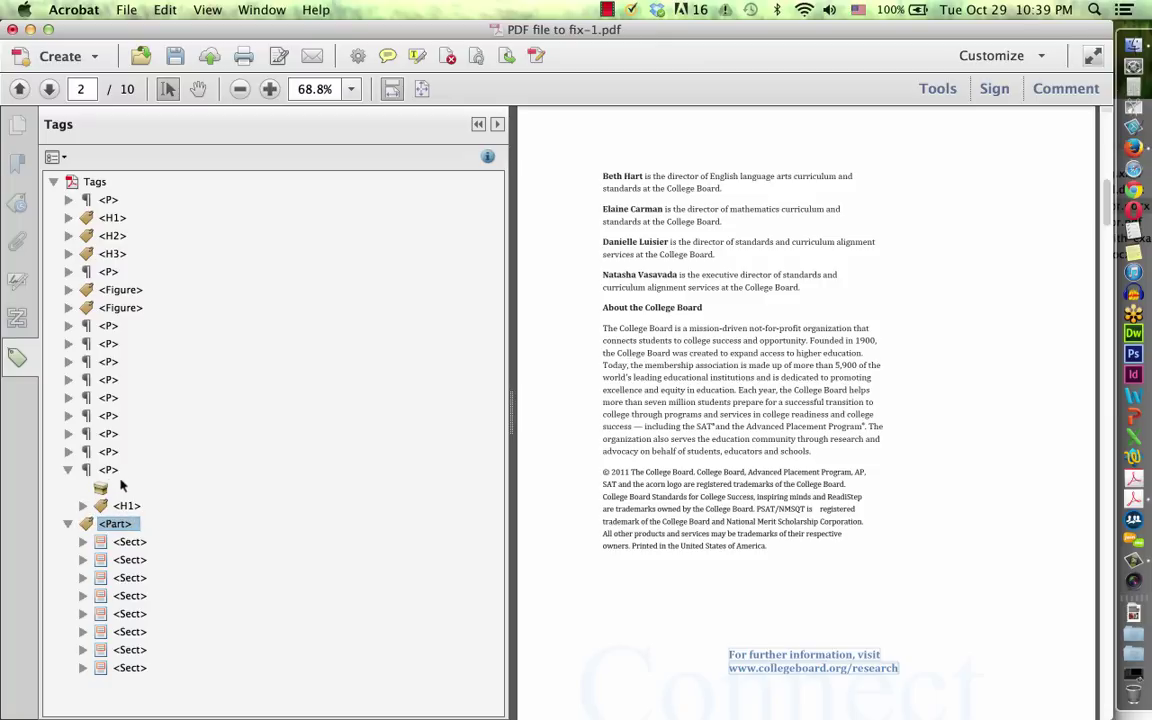
left_click_drag(133, 514, 86, 525)
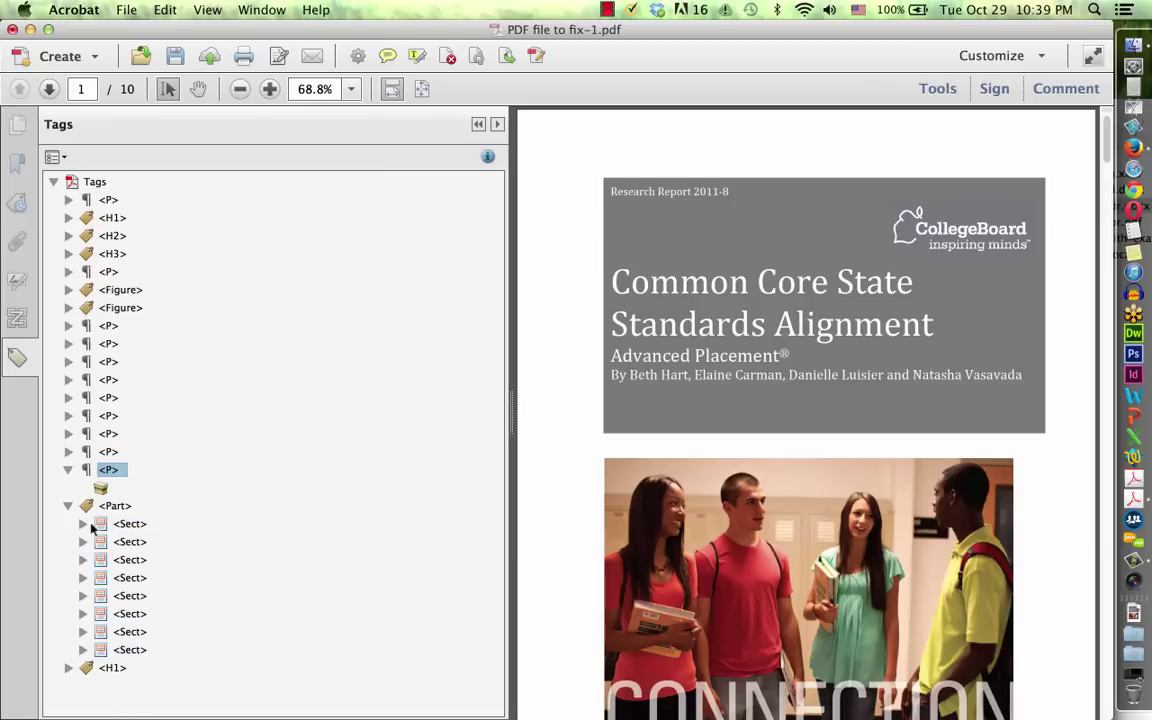
left_click(112, 669)
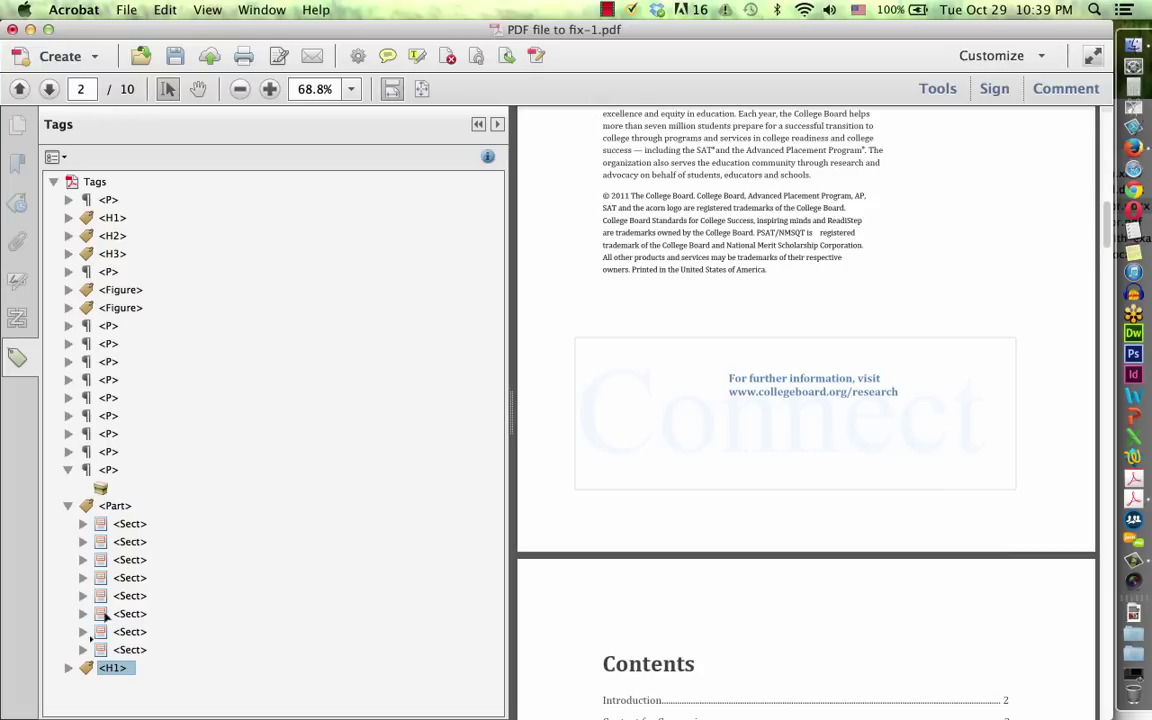
left_click(68, 470)
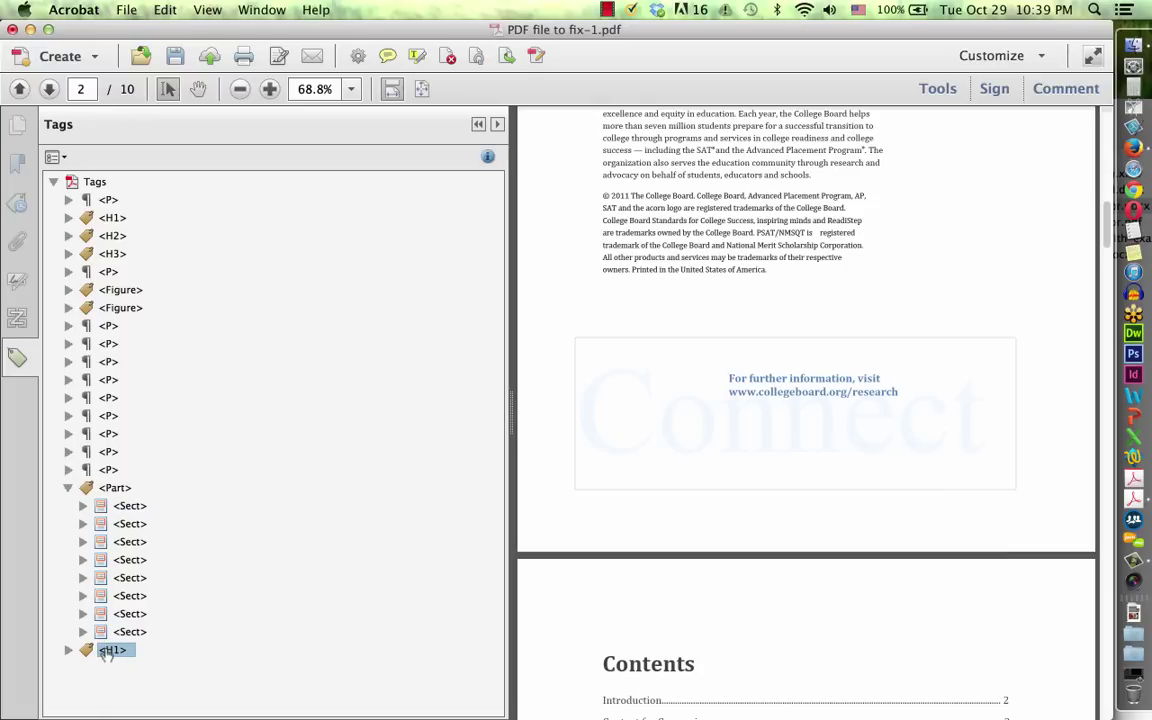
left_click_drag(97, 565, 84, 484)
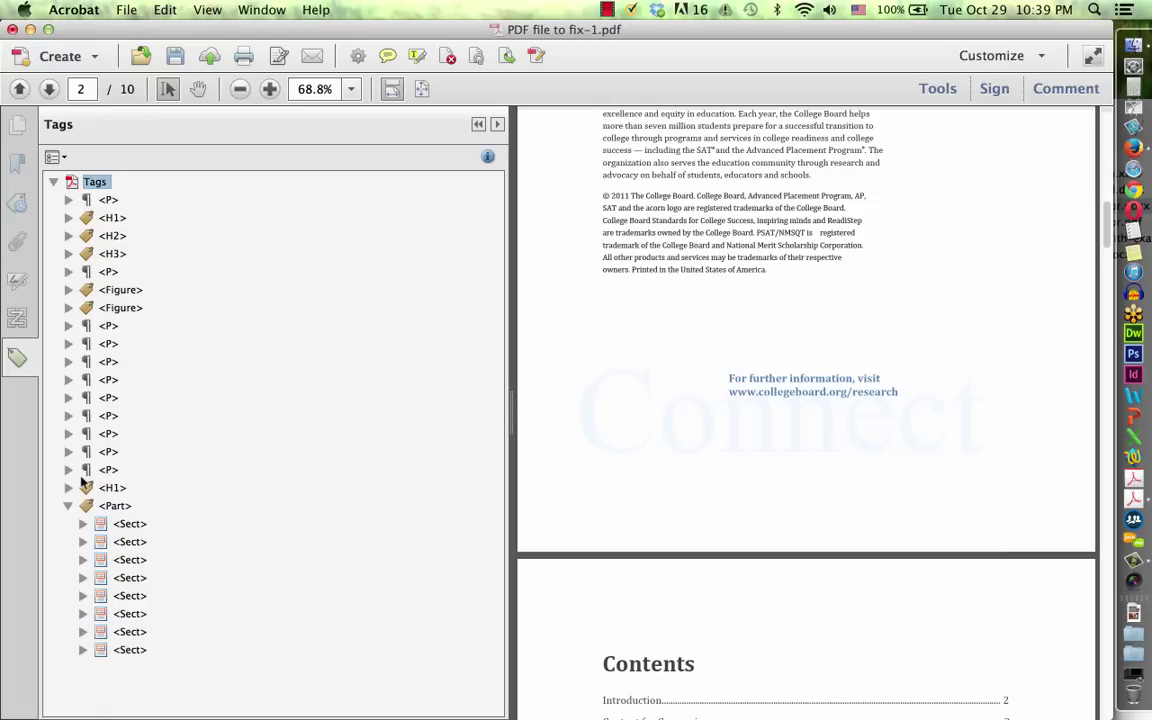
left_click_drag(84, 484, 117, 497)
left_click_drag(117, 497, 108, 418)
left_click_drag(108, 418, 80, 462)
Move the H4 tag and three P tags out of the Part's first Sect to the root level after the H1
left_click(83, 523)
left_click_drag(141, 542, 136, 576)
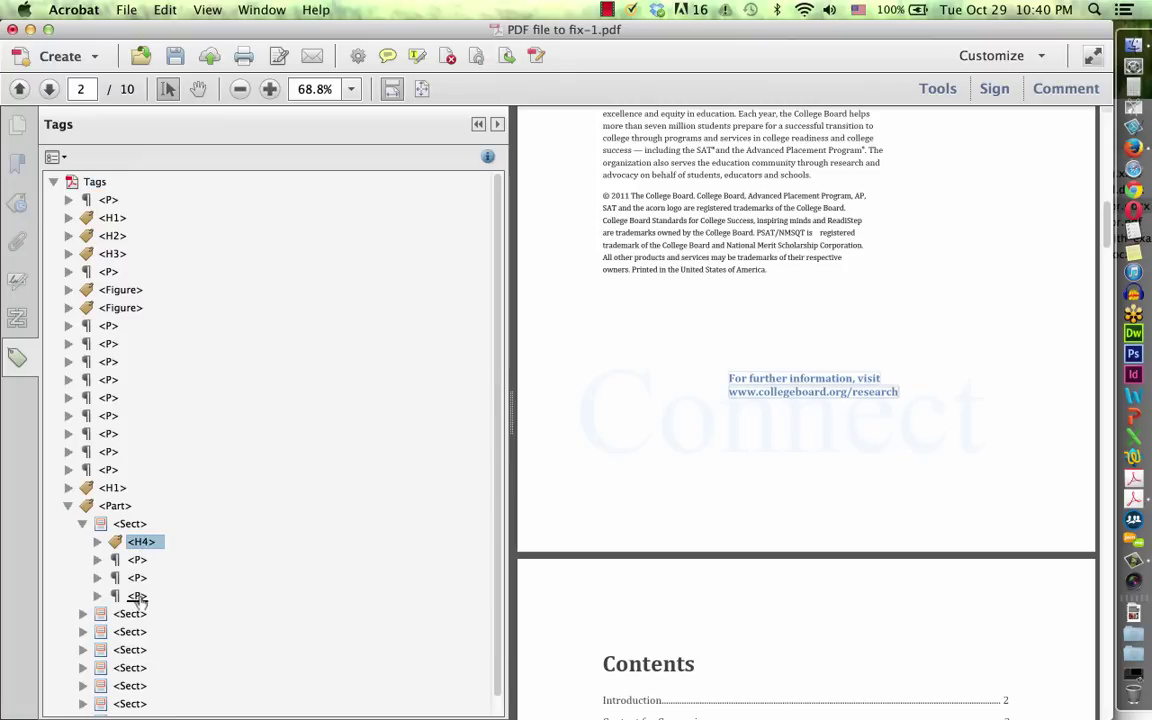
left_click(138, 597, "shift")
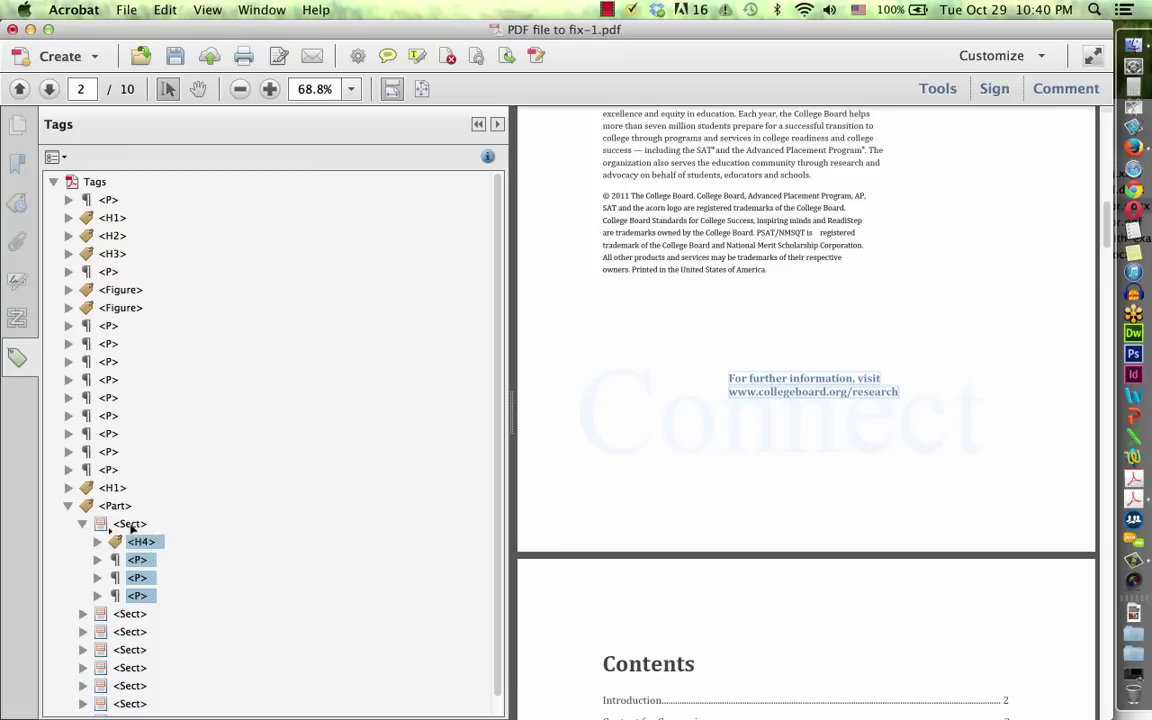
left_click_drag(113, 500, 112, 497)
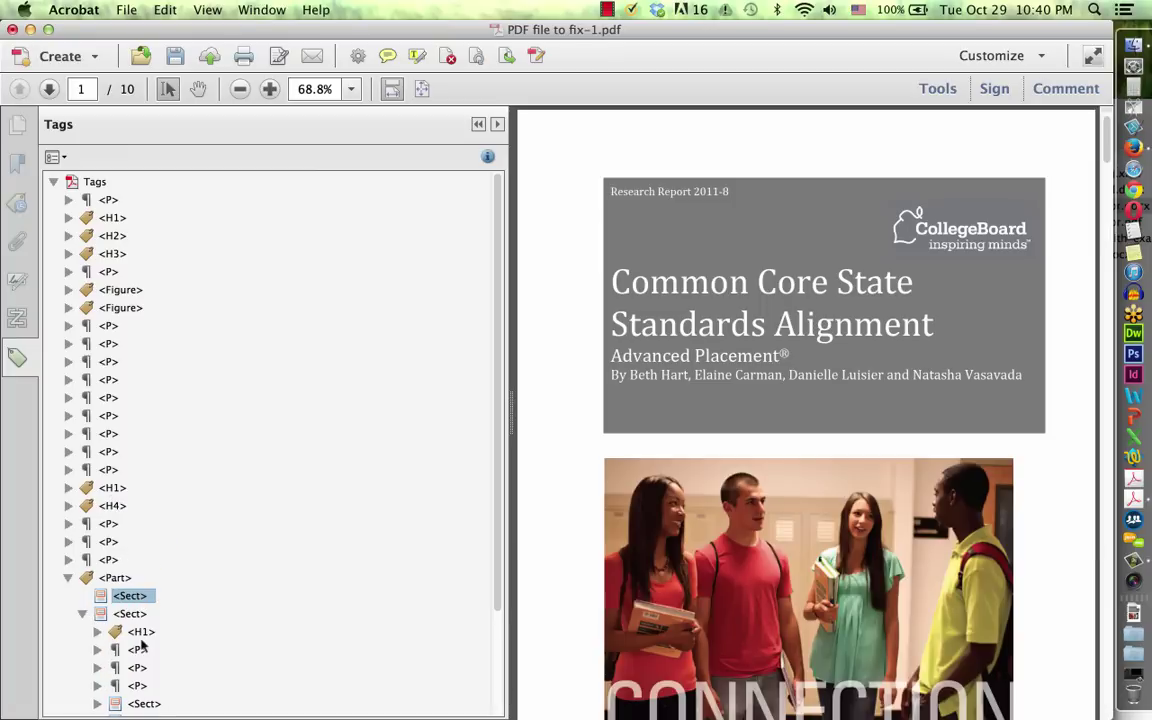
Move the Contents H1 tag and its three P tags out of the second Sect to the root level above the Part
scroll(104, 615, "down", 5)
left_click(141, 508)
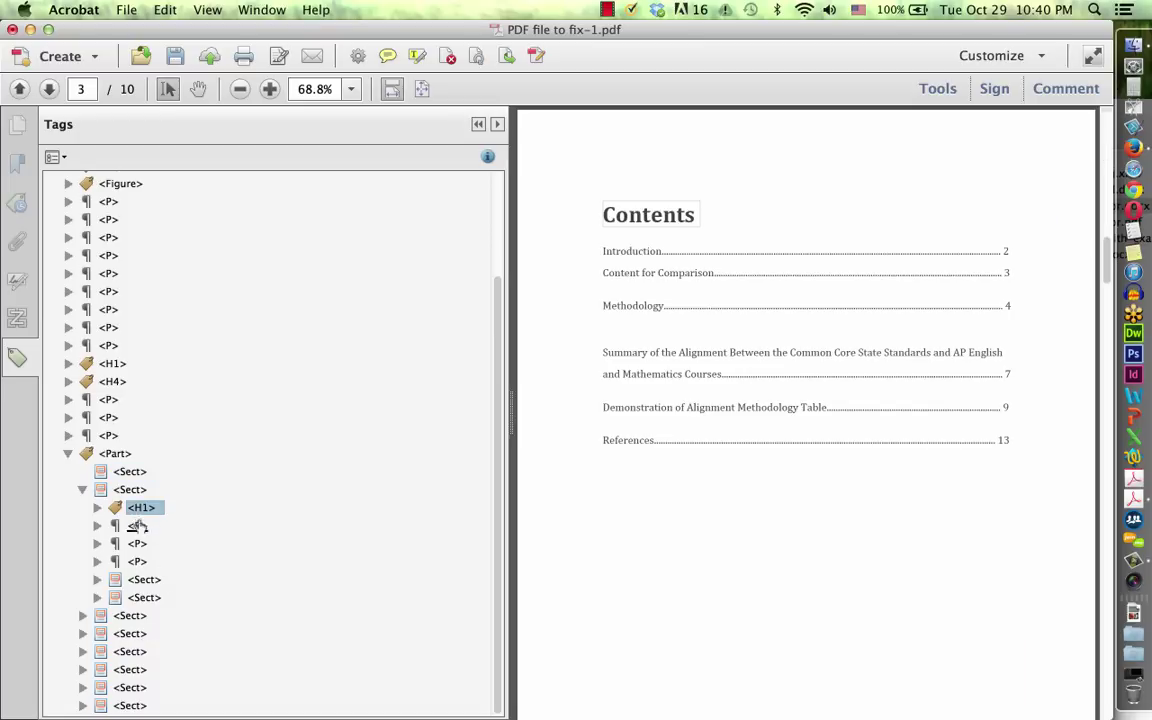
left_click(137, 561, "shift")
left_click_drag(141, 515, 100, 448)
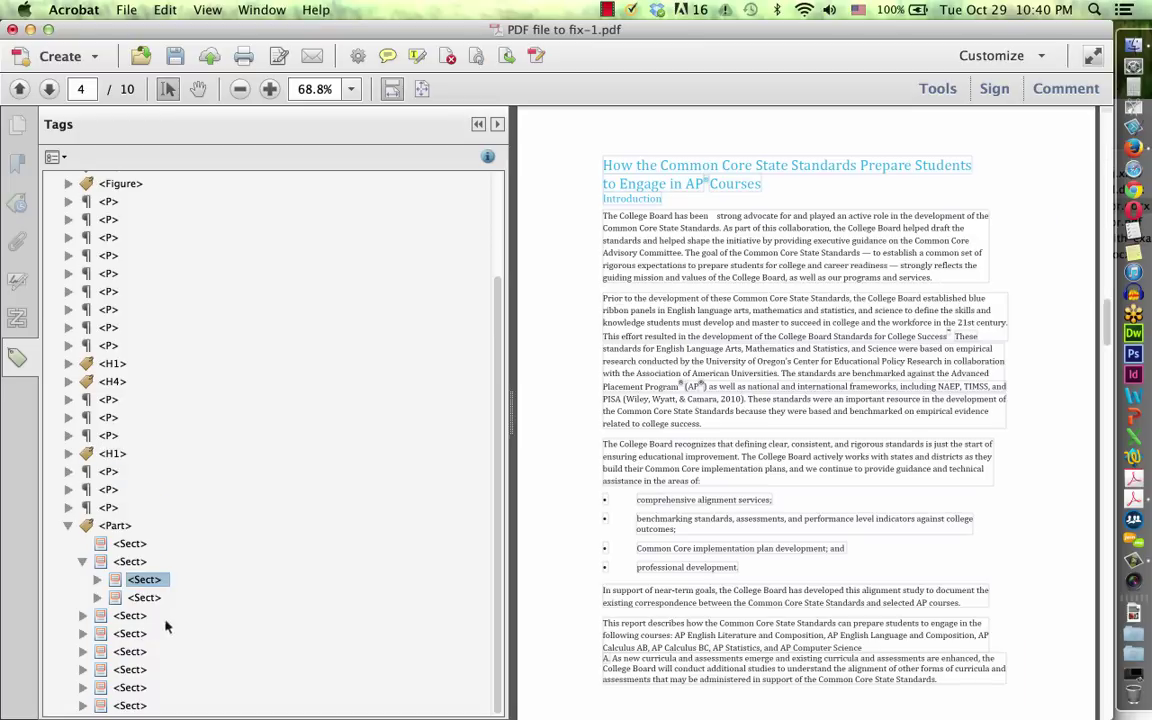
Move the H3, the L and seven P tags out of the first nested Sect to the root level above the Part
left_click(97, 579)
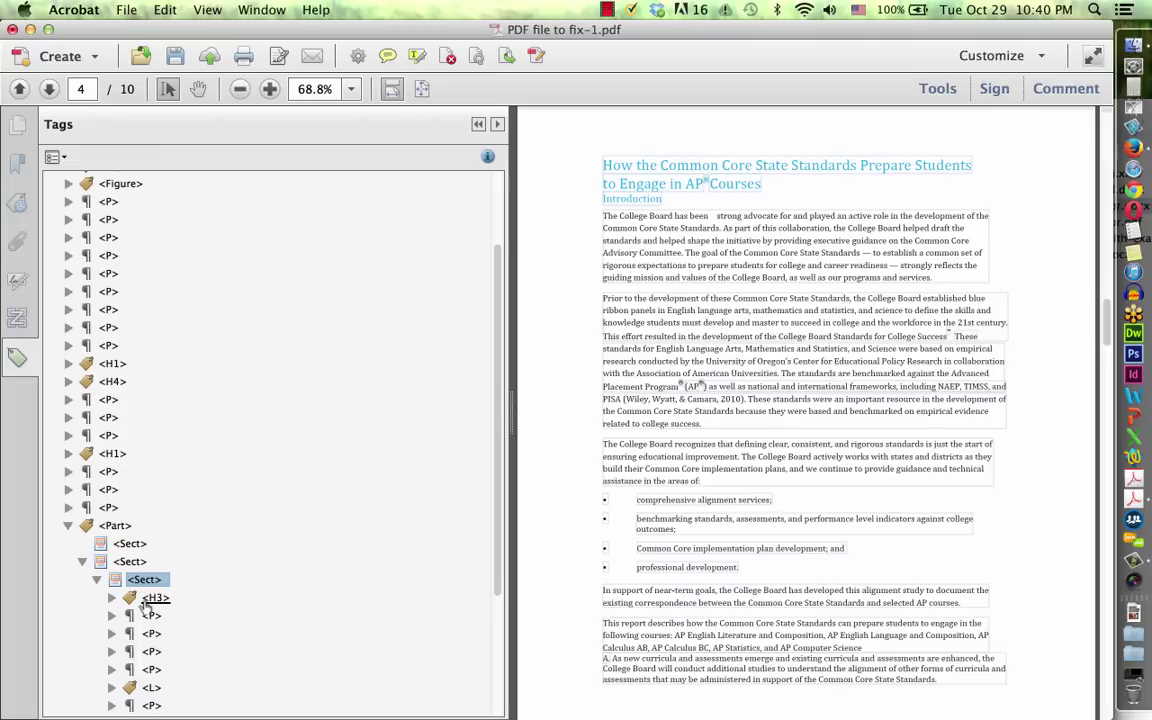
scroll(147, 606, "down", 3)
left_click(155, 455)
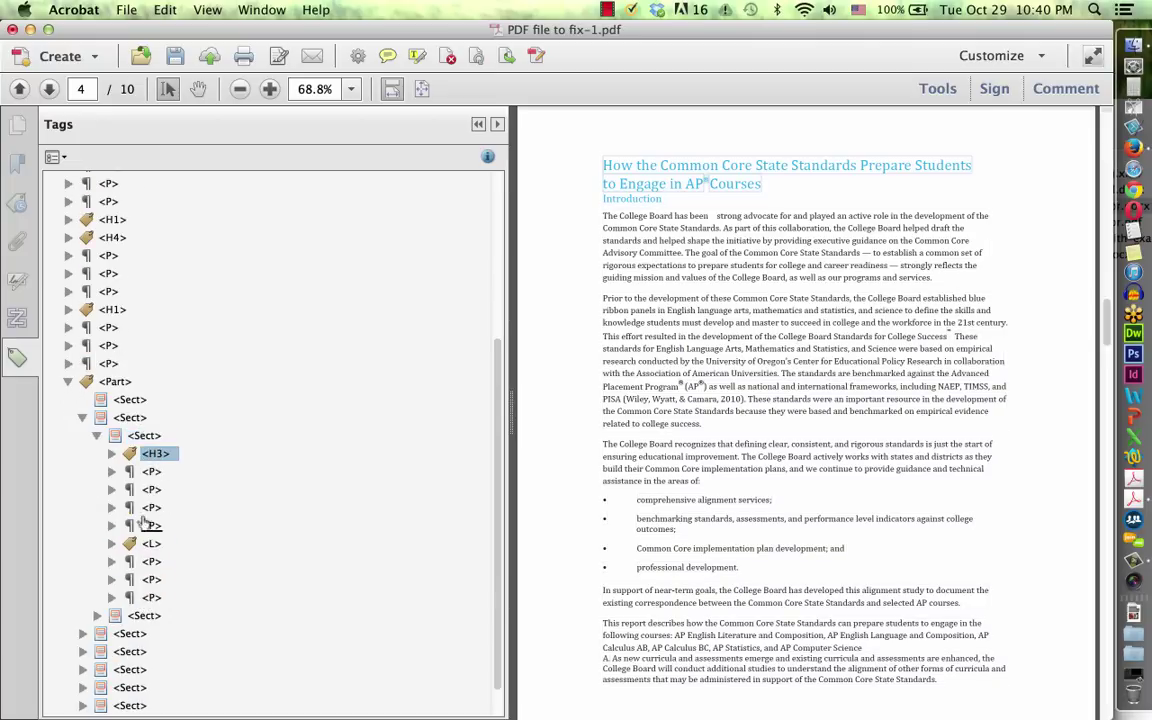
left_click(131, 543, "shift")
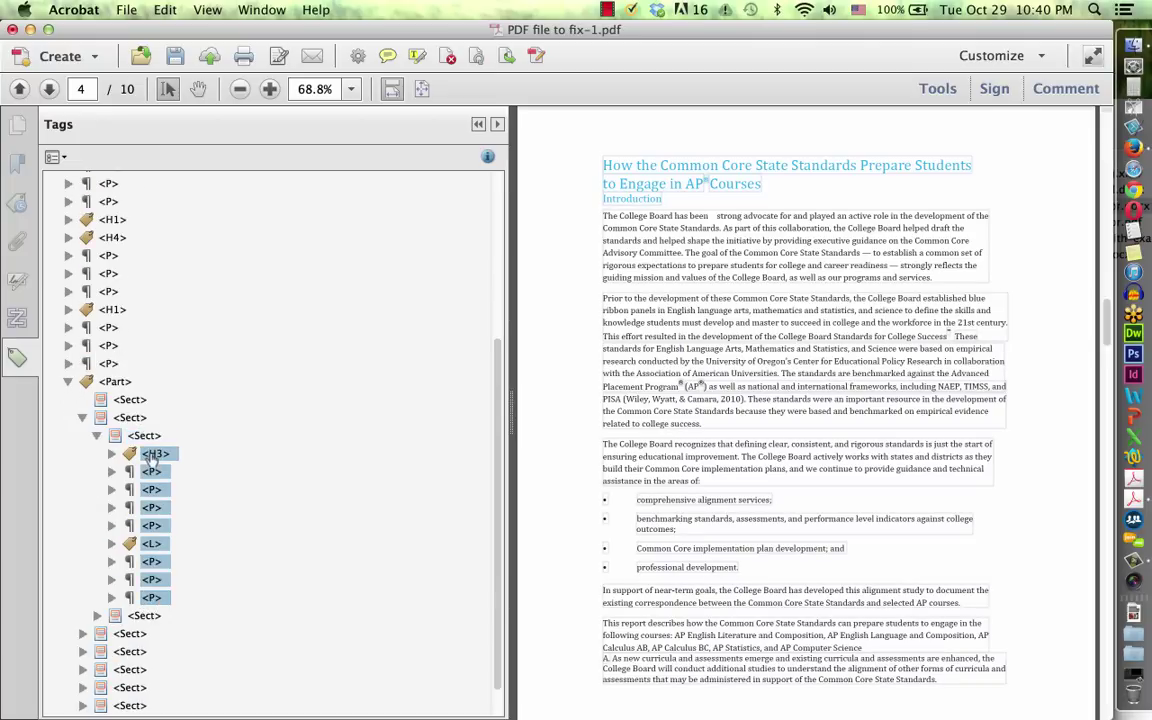
left_click_drag(110, 372, 106, 370)
scroll(140, 553, "down", 1)
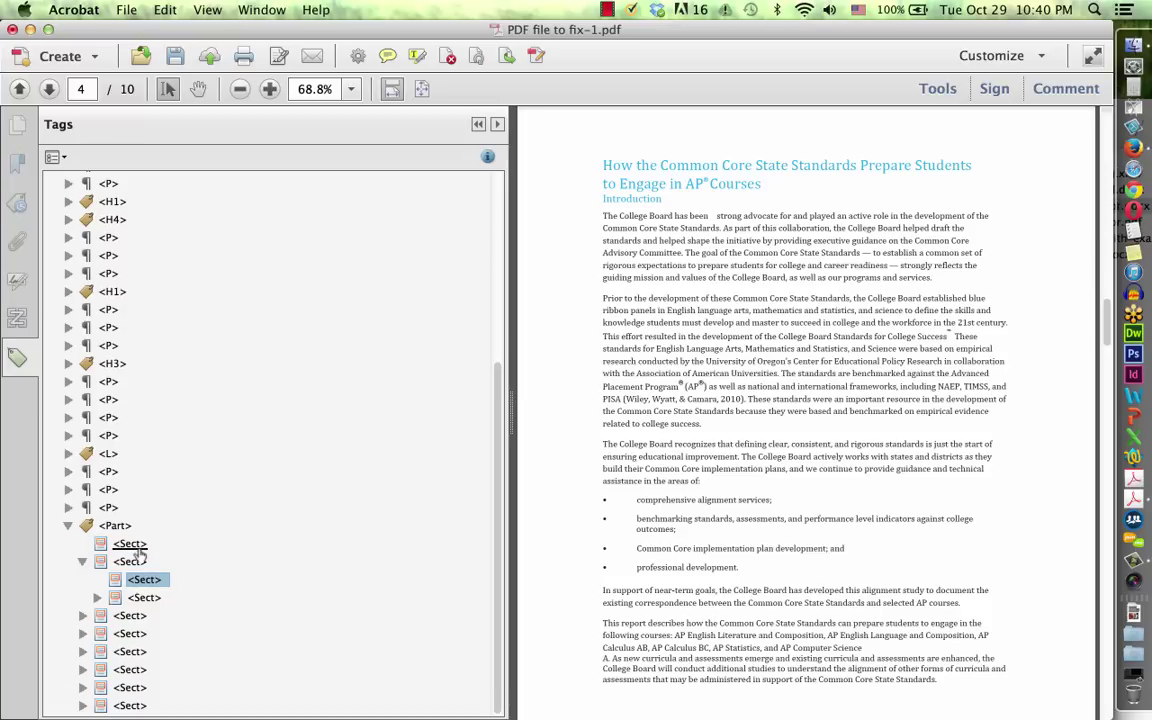
Move the Content for Comparison H3 and its three P tags out of the second nested Sect to the root level above the Part
left_click(97, 597)
left_click(155, 617)
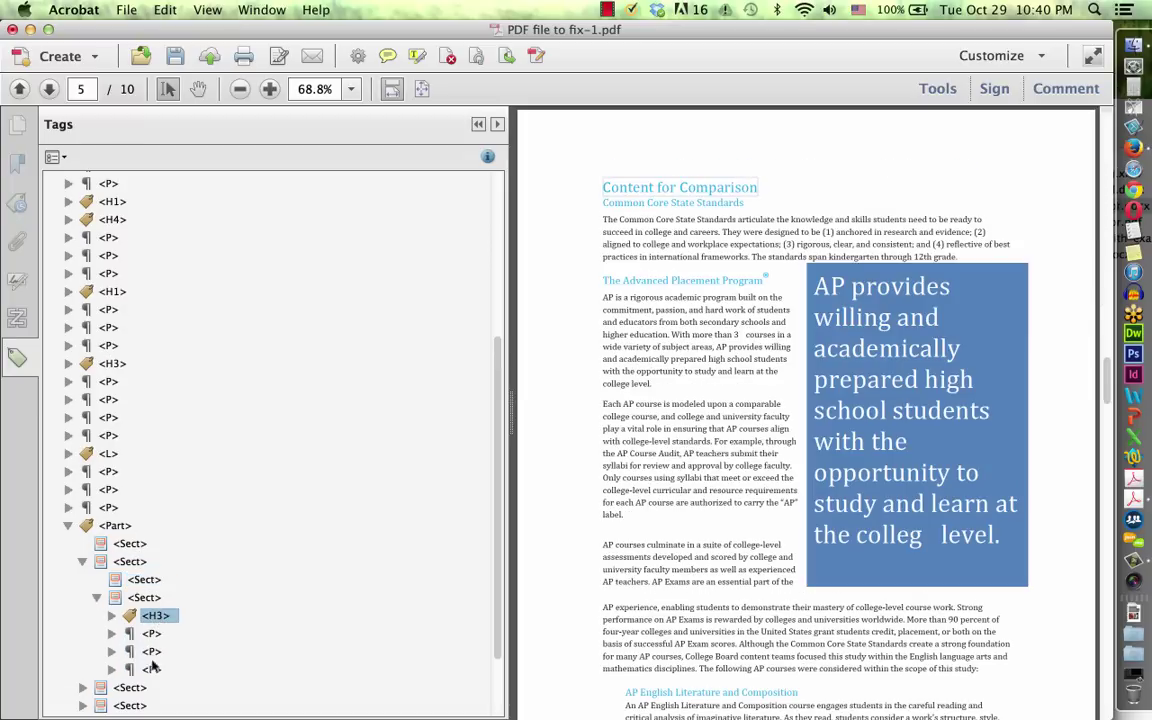
key("shift+Down")
key("shift+Down")
key("shift+Down")
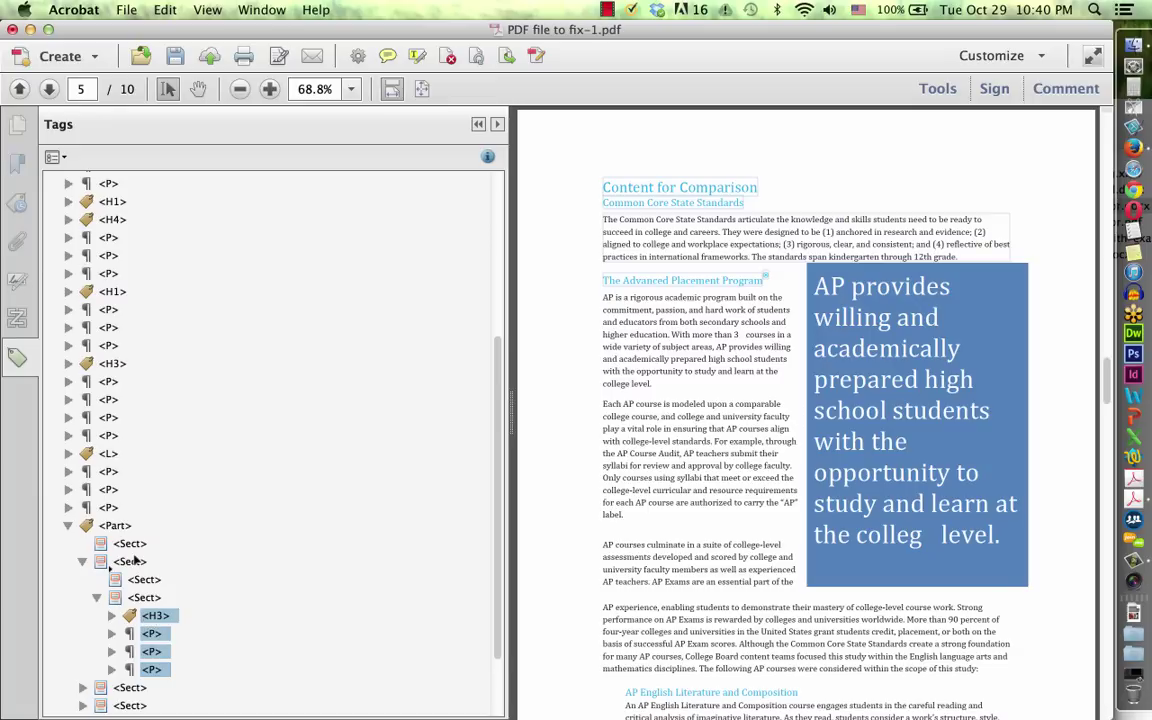
key("Left")
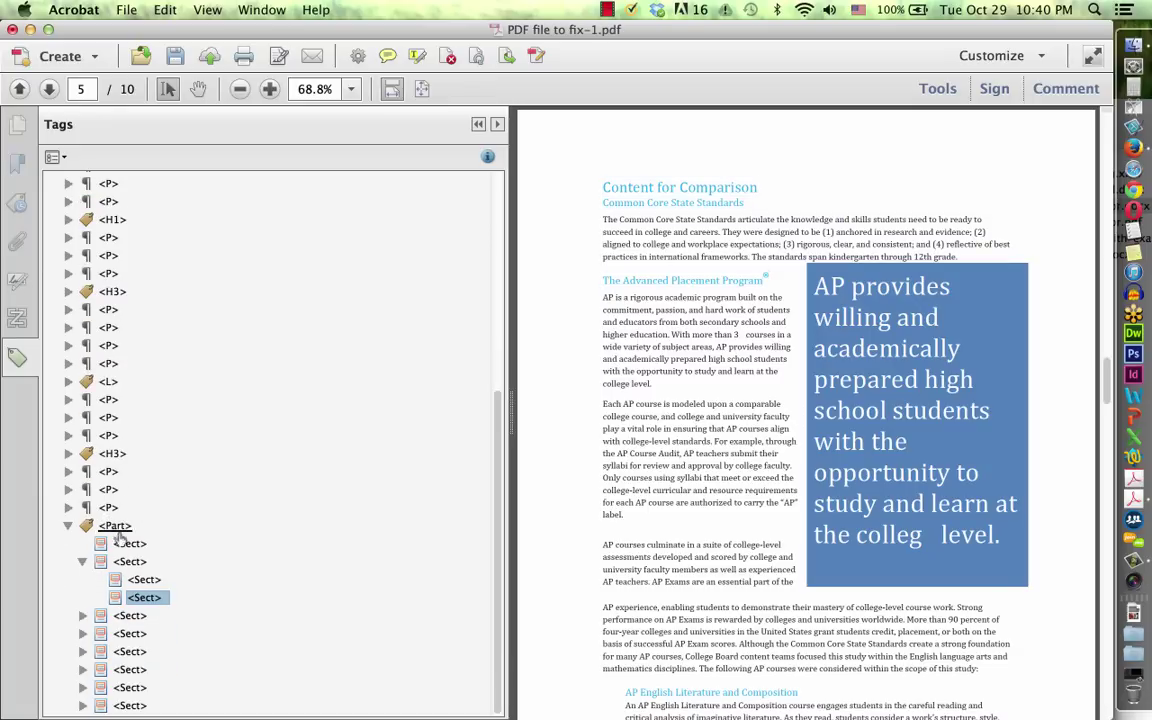
Delete the remaining Part tag together with its Sects and look over the flattened tag list
left_click_drag(144, 597, 117, 528)
right_click(117, 528)
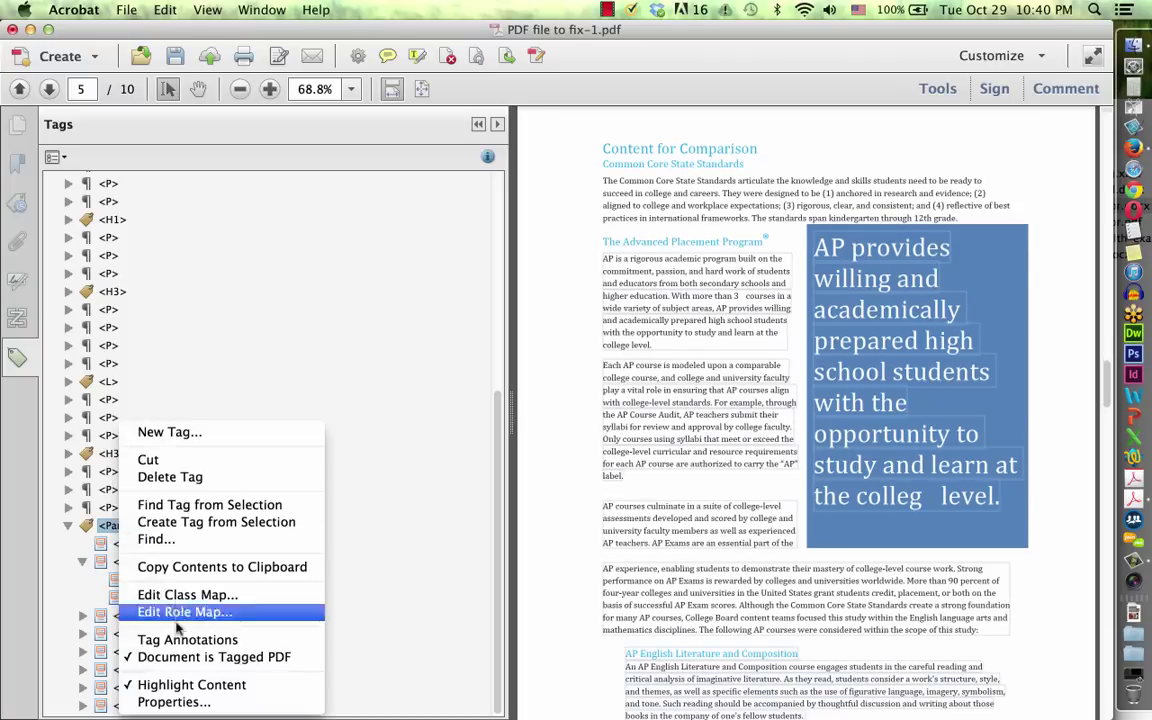
left_click(170, 477)
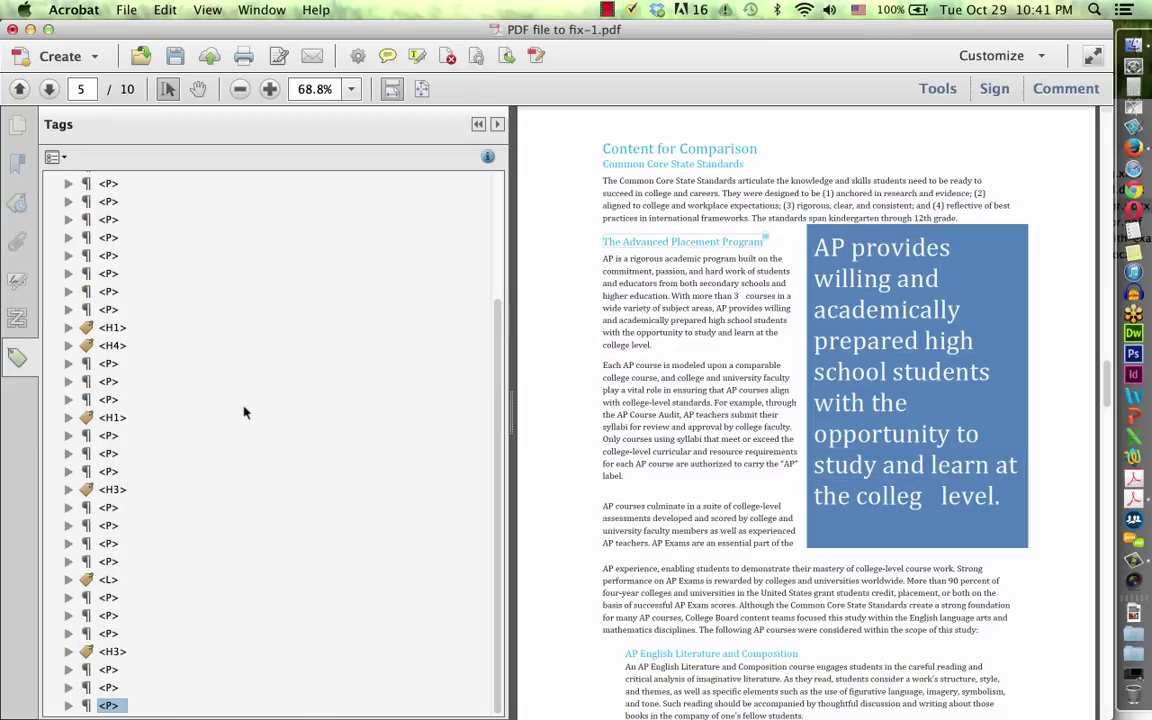
left_click(68, 705)
scroll(189, 602, "down", 1)
scroll(189, 602, "up", 5)
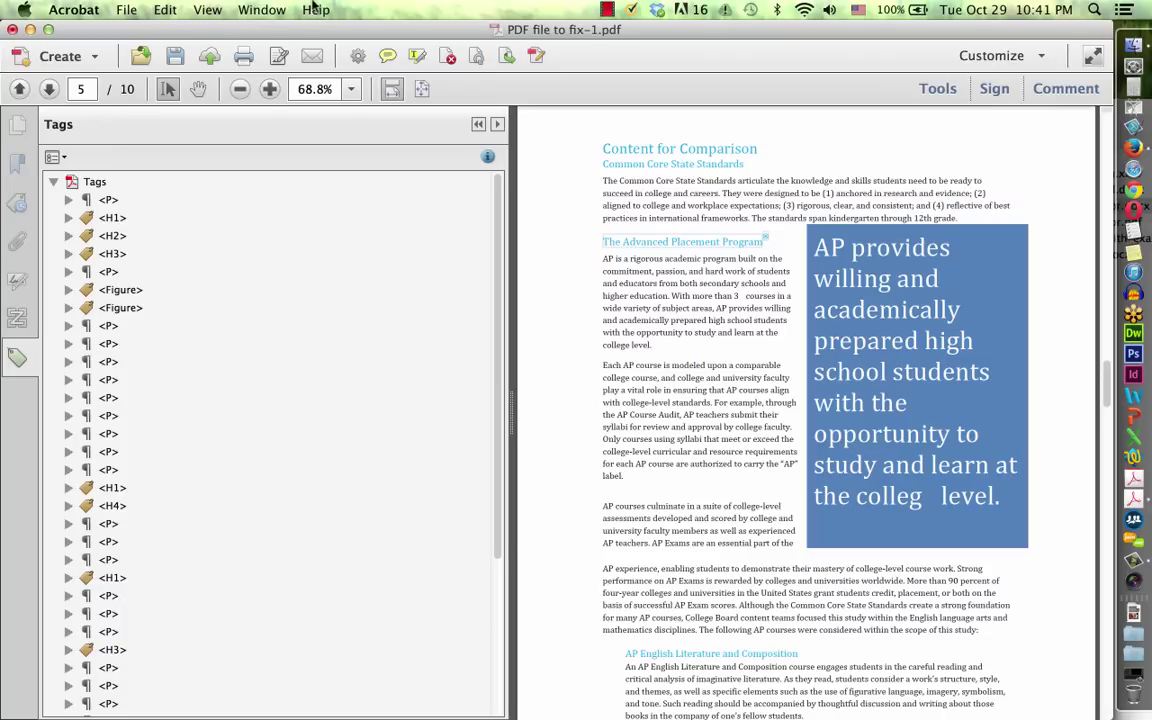
Switch to same-level.pdf, expand its tag tree and review the single-level tags from start to end
left_click(262, 9)
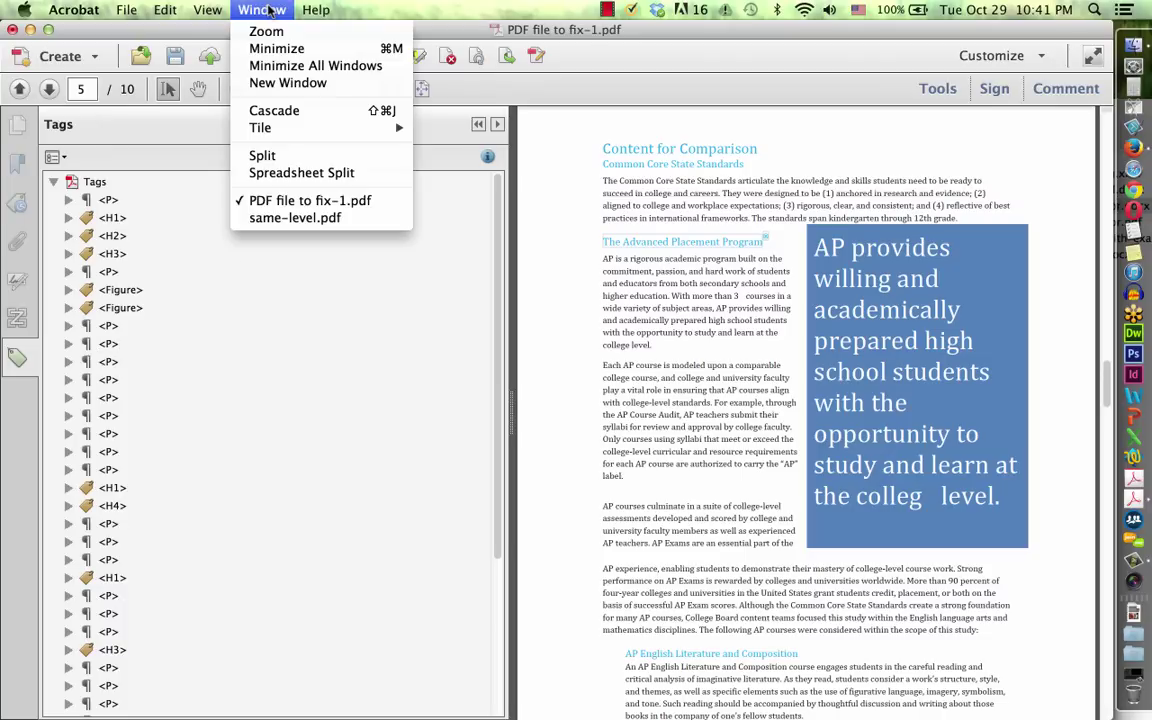
left_click(324, 220)
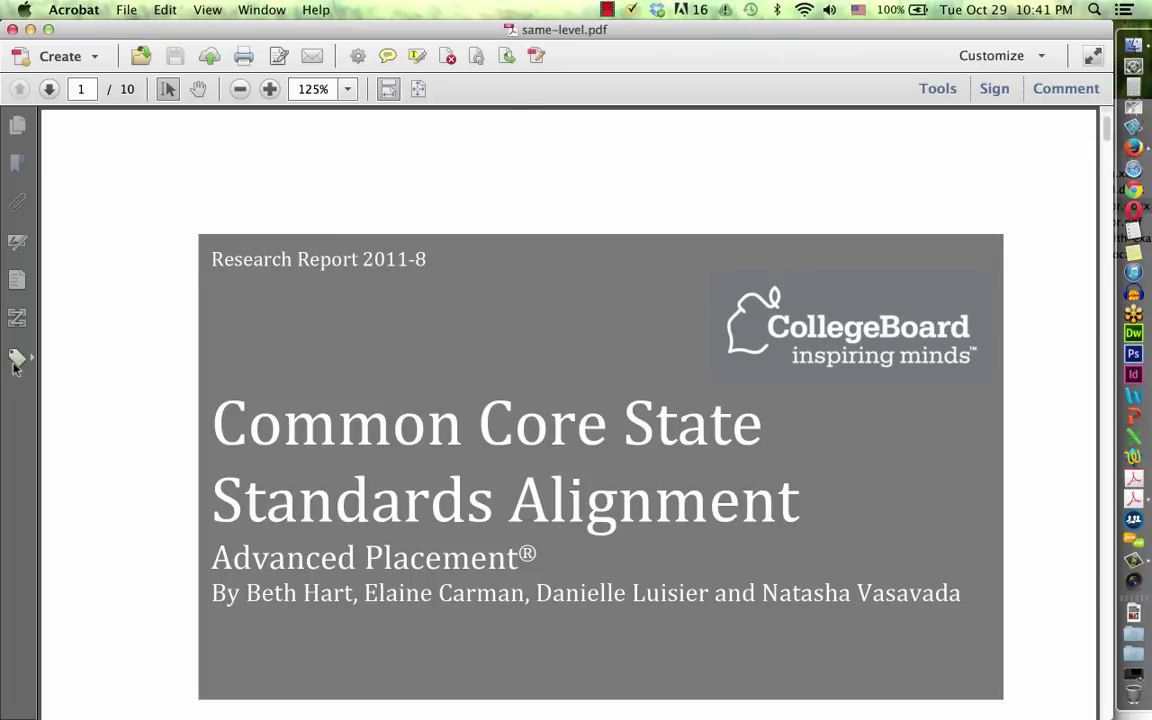
left_click(15, 362)
left_click(54, 183)
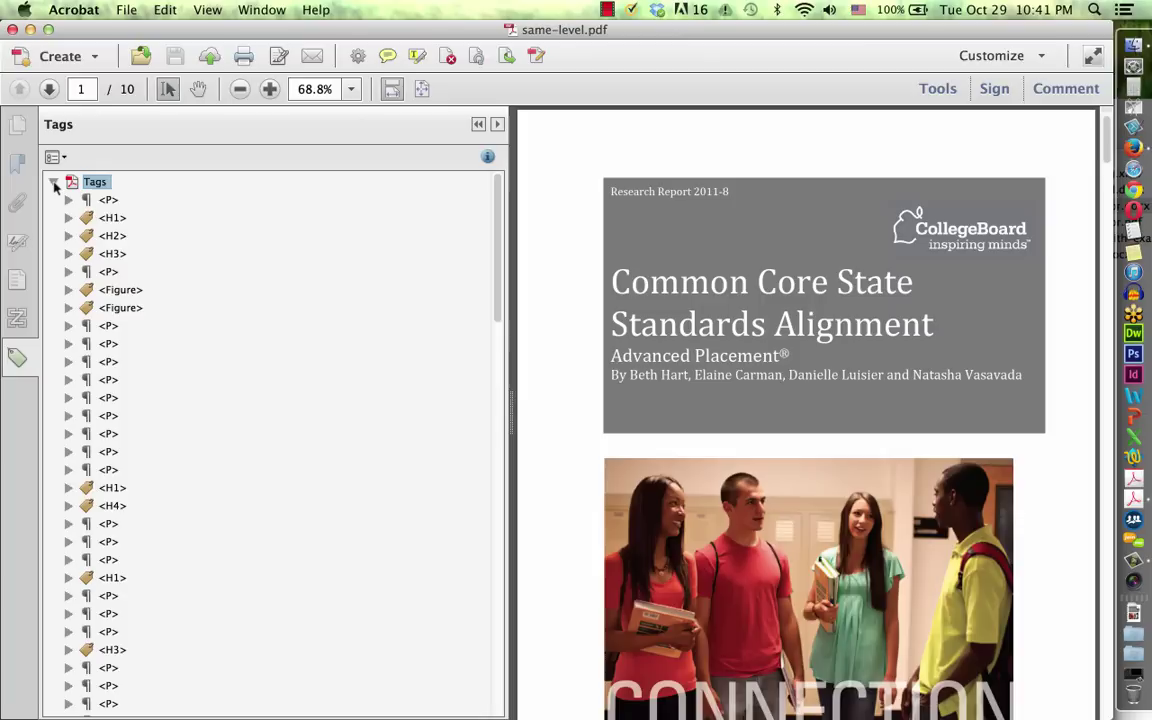
scroll(221, 409, "down", 10)
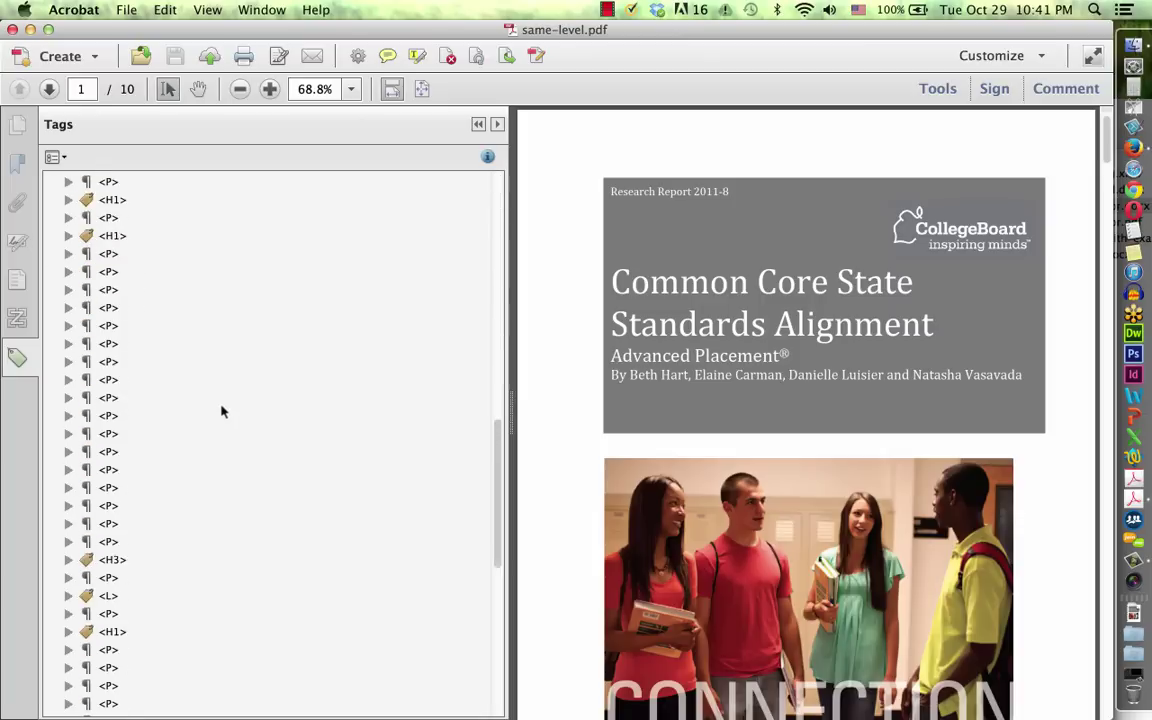
scroll(221, 411, "down", 5)
scroll(222, 411, "up", 1)
scroll(222, 411, "down", 2)
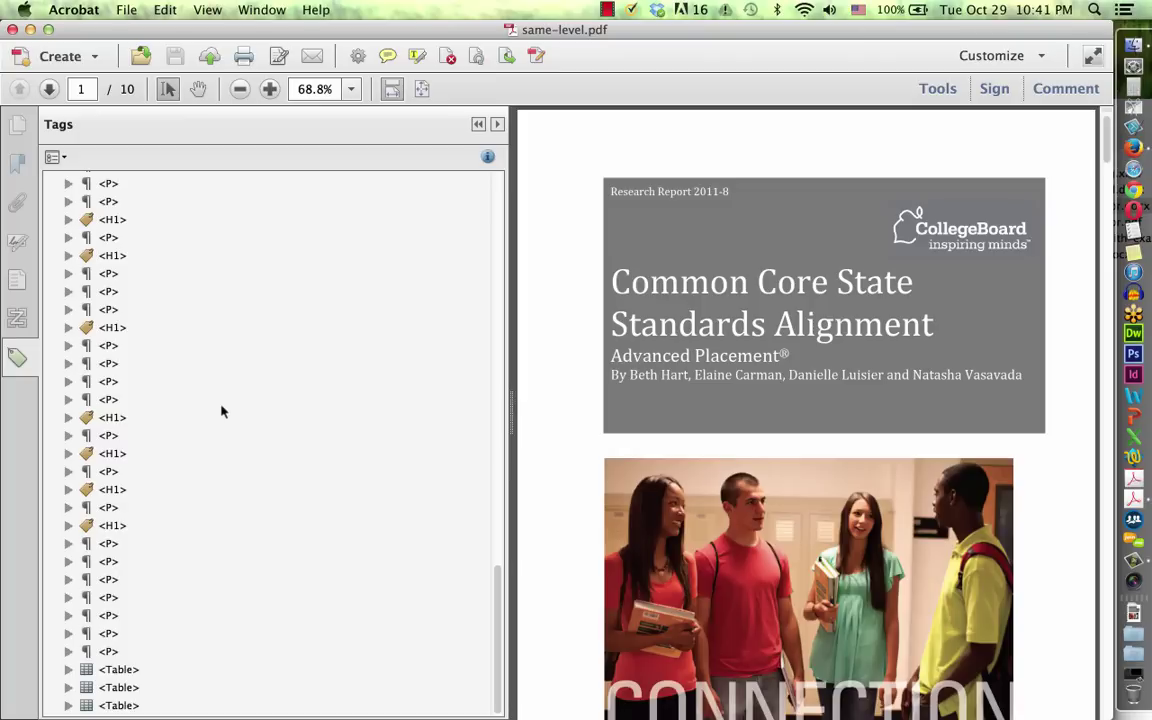
scroll(222, 411, "up", 20)
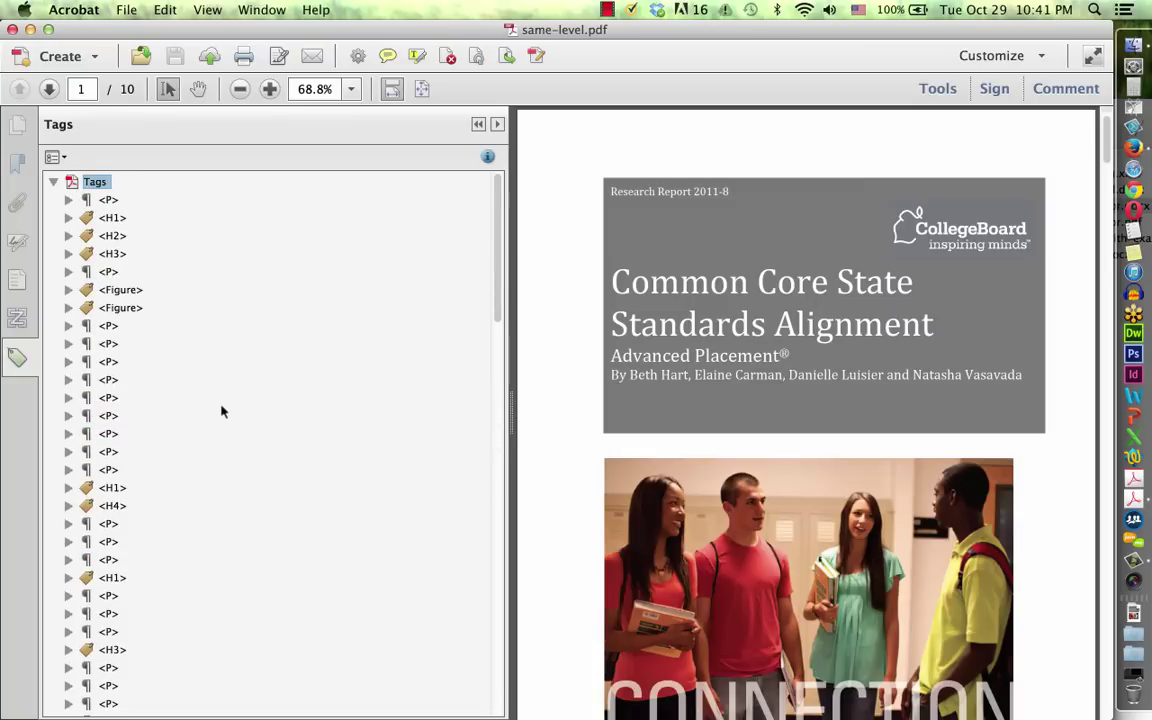
Switch to the Blackboard Learn assignment in Firefox and read the instructions on putting tags on one level and marking up headings
key("super+Tab")
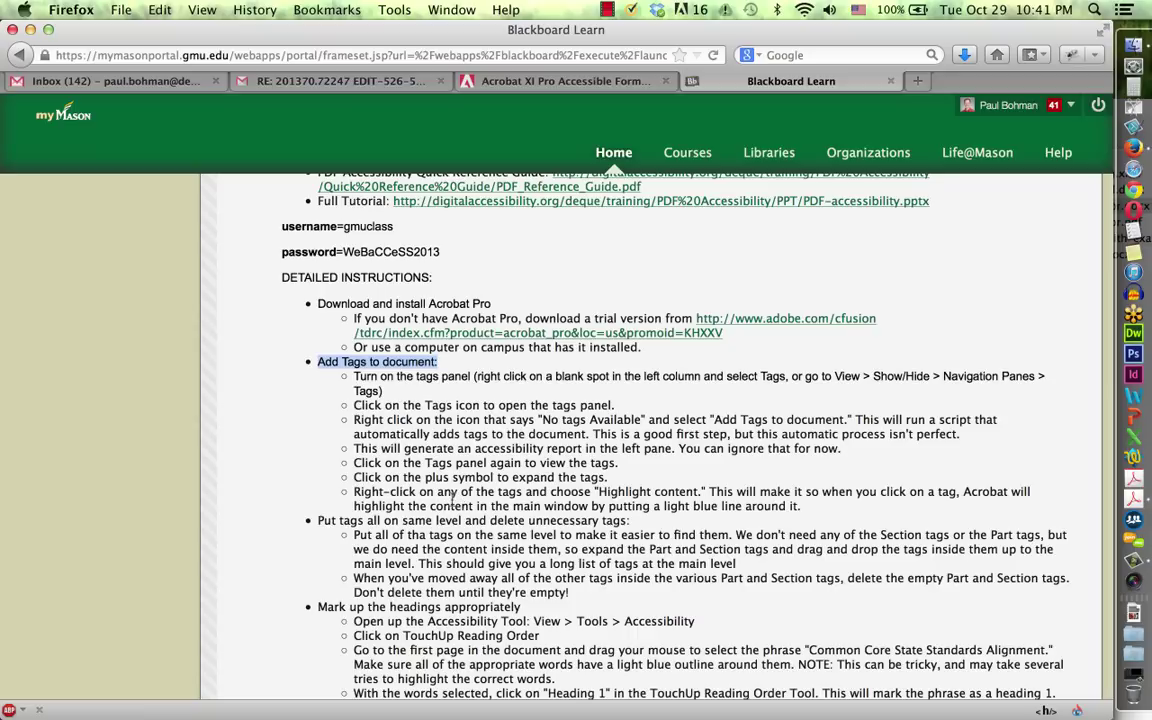
left_click_drag(397, 521, 630, 524)
scroll(630, 524, "down", 5)
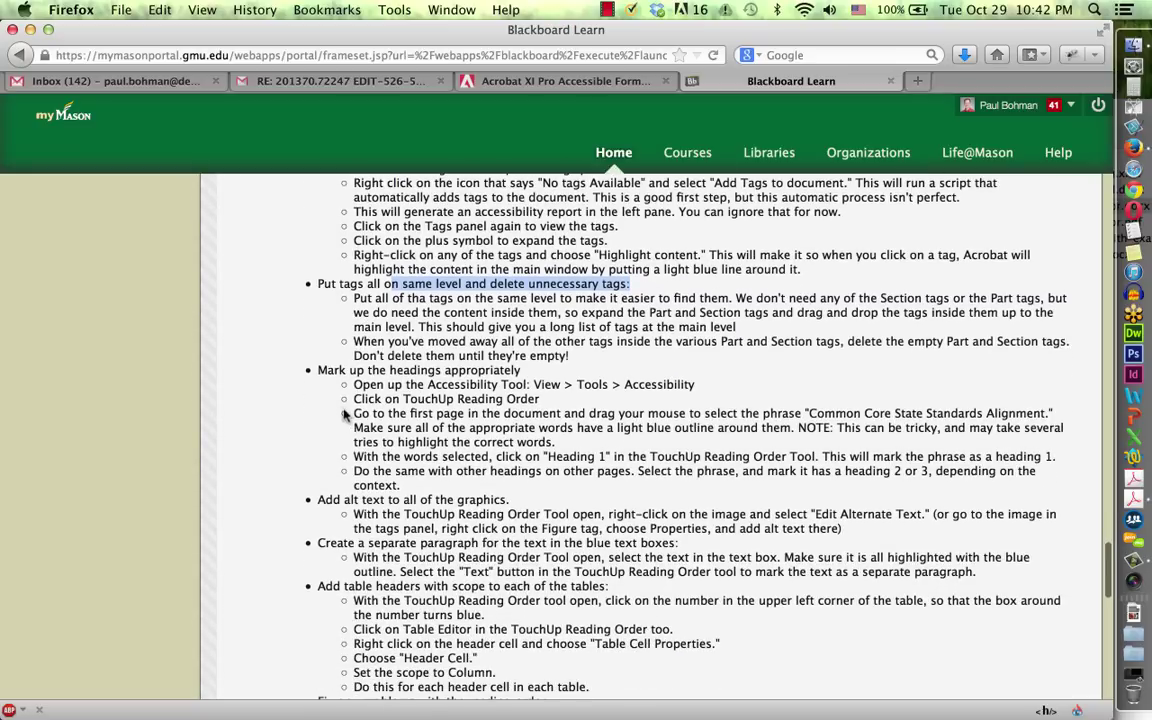
left_click_drag(323, 371, 520, 371)
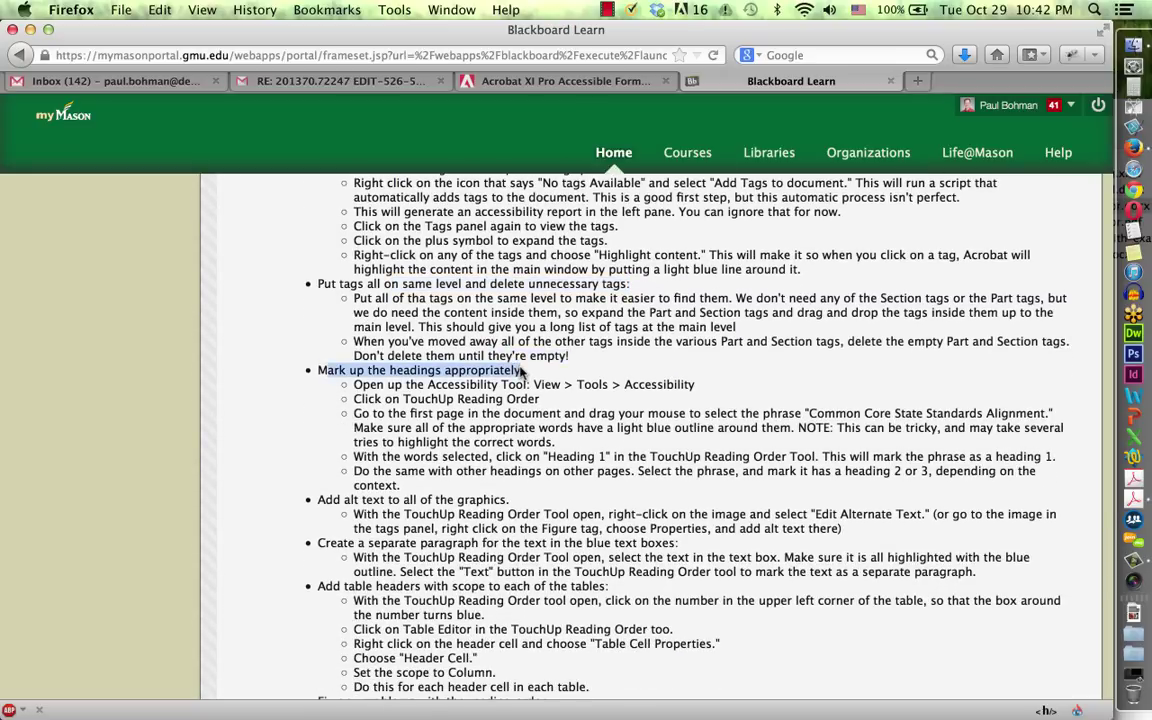
Return to same-level.pdf in Acrobat and check which cover page text the first H1, H2 and H3 tags mark
key("super+Tab")
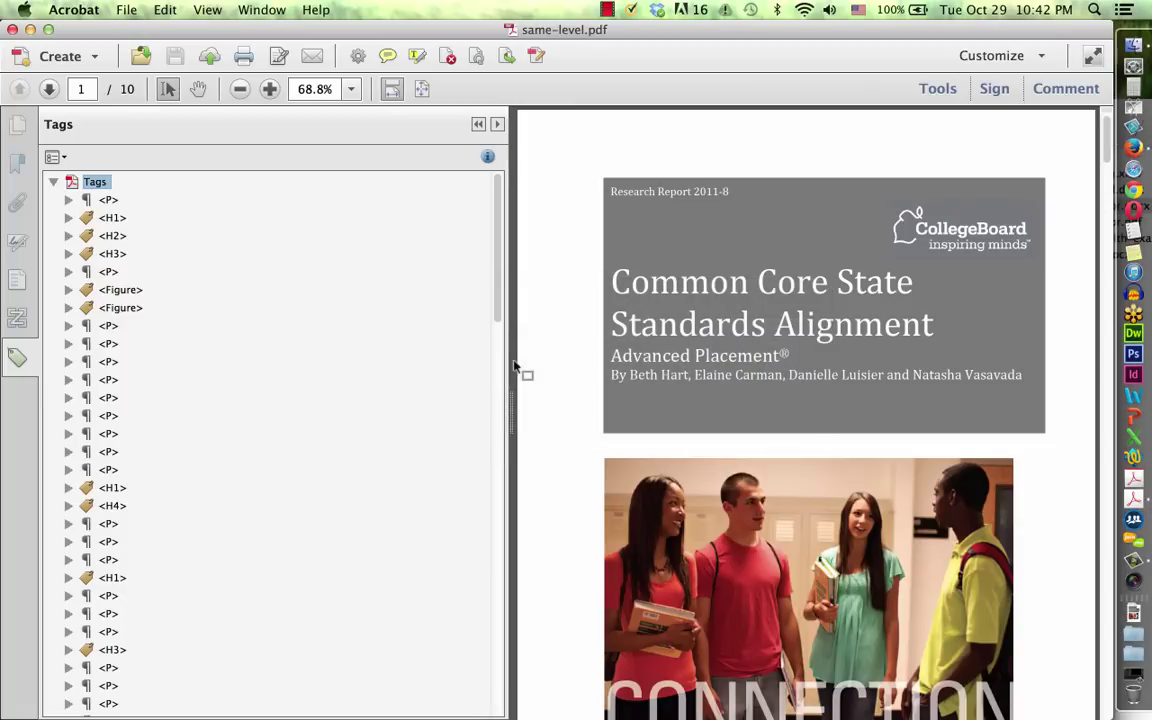
left_click(115, 219)
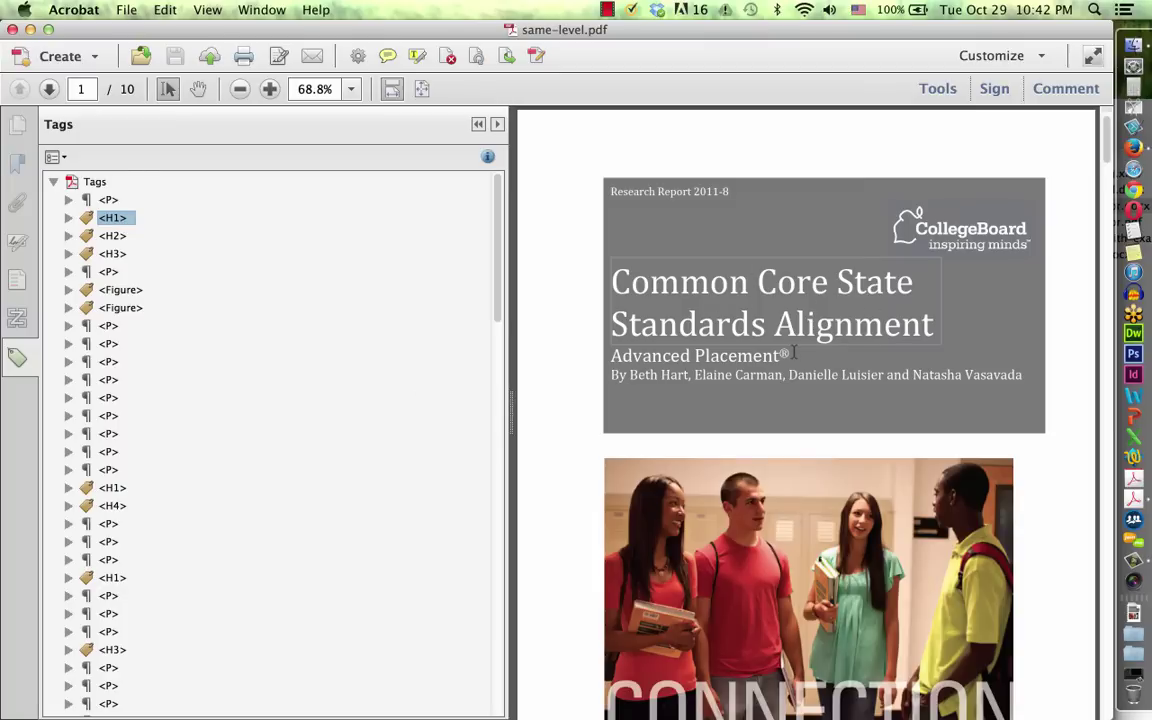
left_click(111, 237)
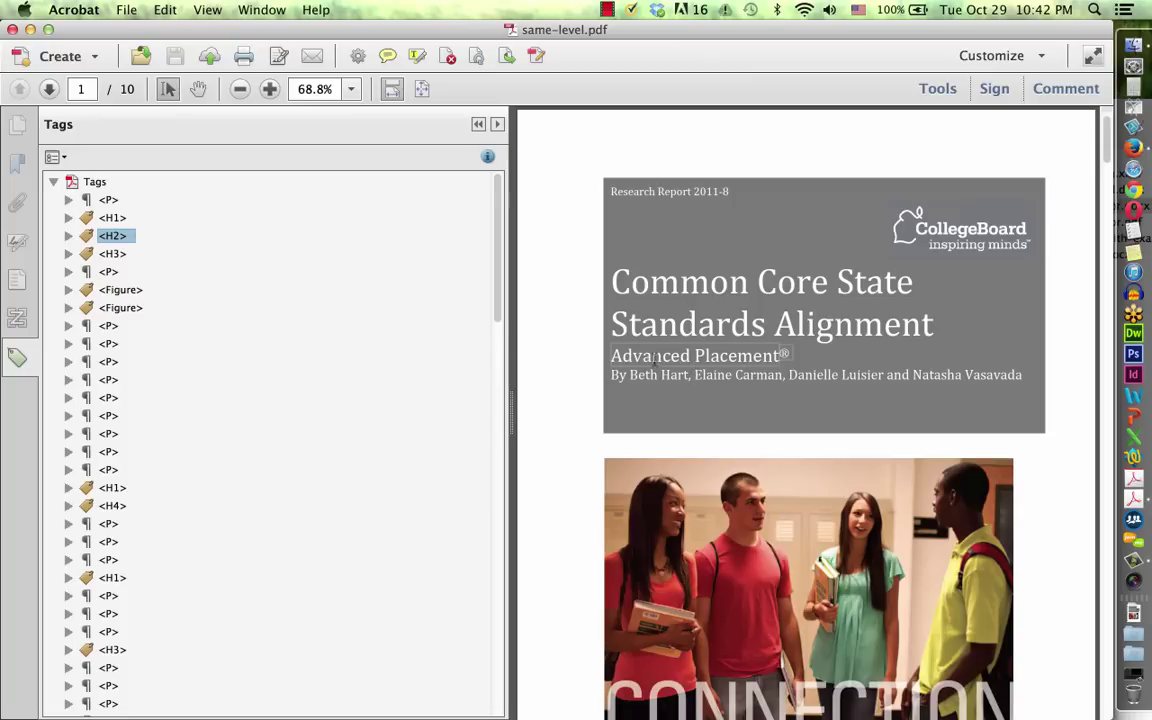
left_click(122, 253)
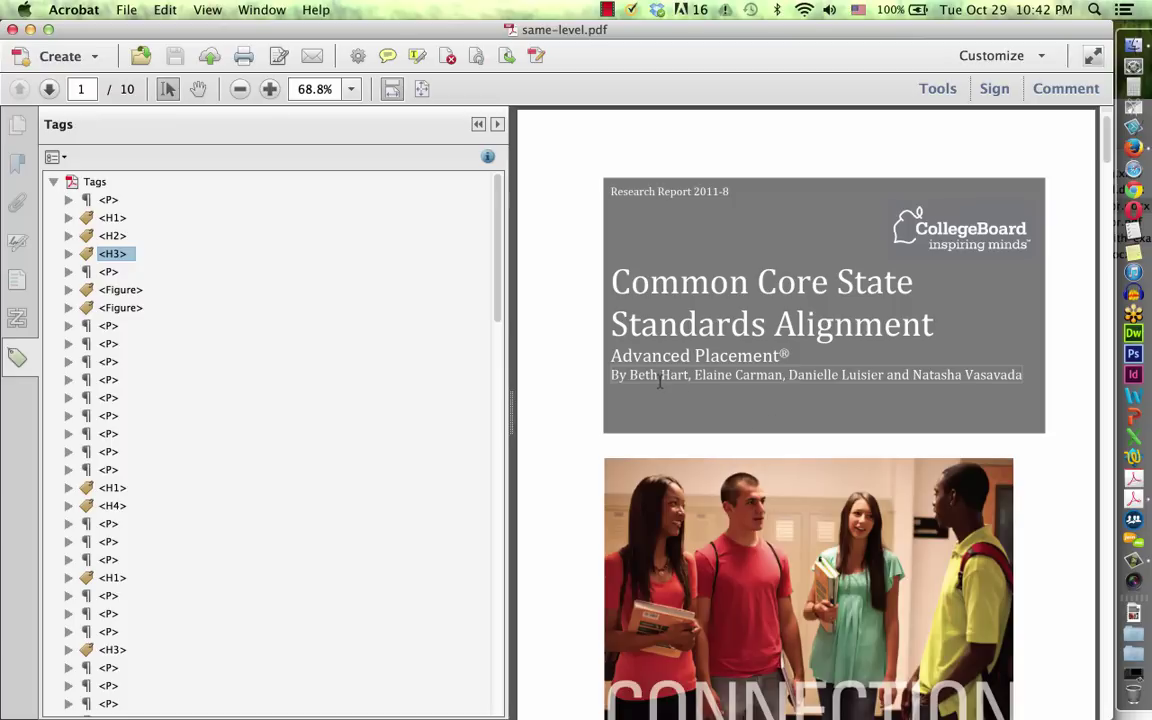
left_click(643, 355)
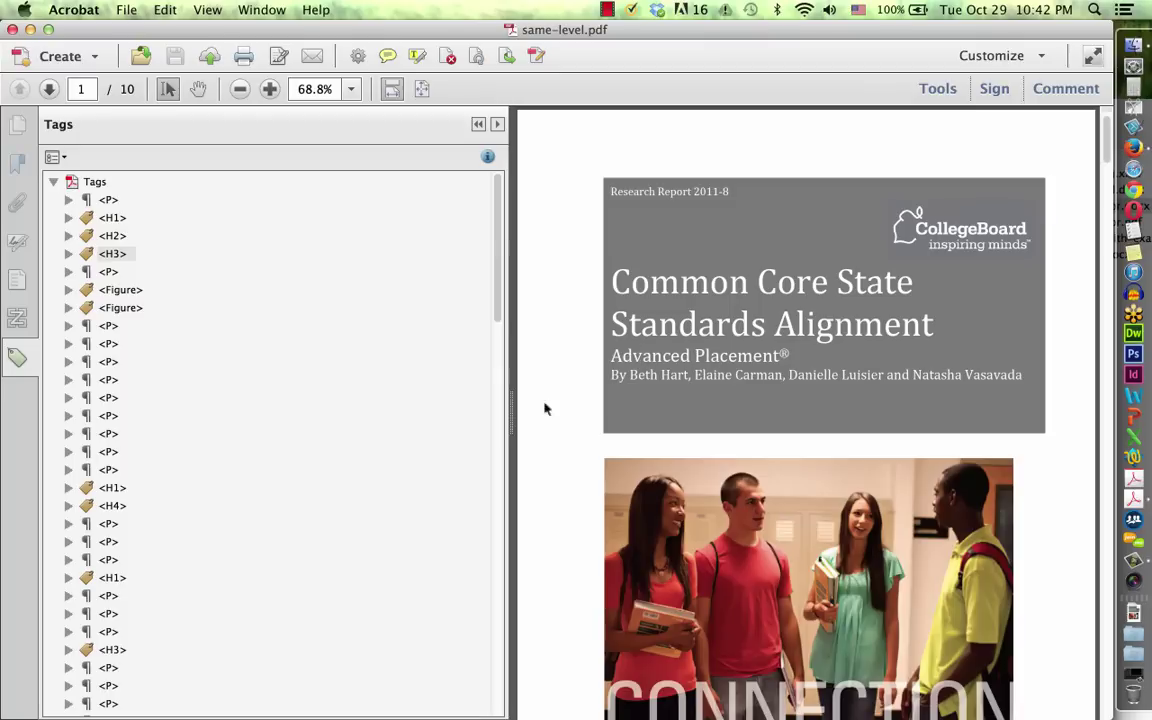
Change the tag of the cover page's author line from H3 to P
left_click_drag(115, 251, 118, 239)
left_click_drag(116, 238, 118, 246)
left_click(114, 254)
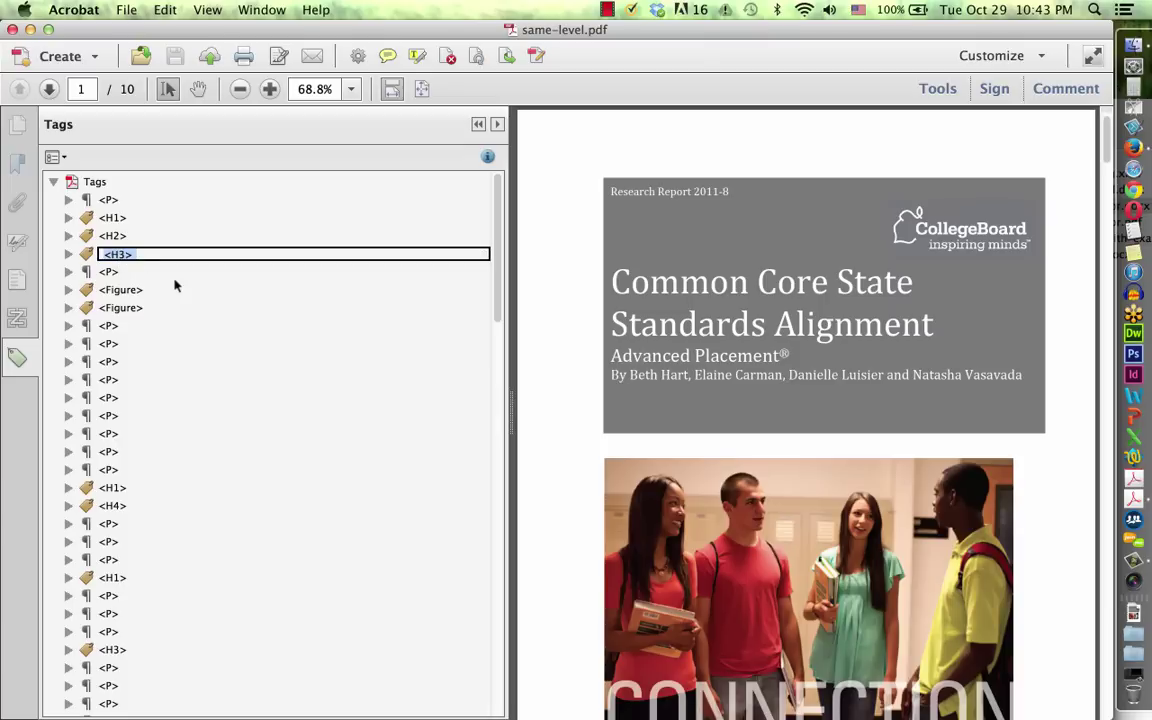
left_click(124, 256)
key("BackSpace")
key("BackSpace")
type("P")
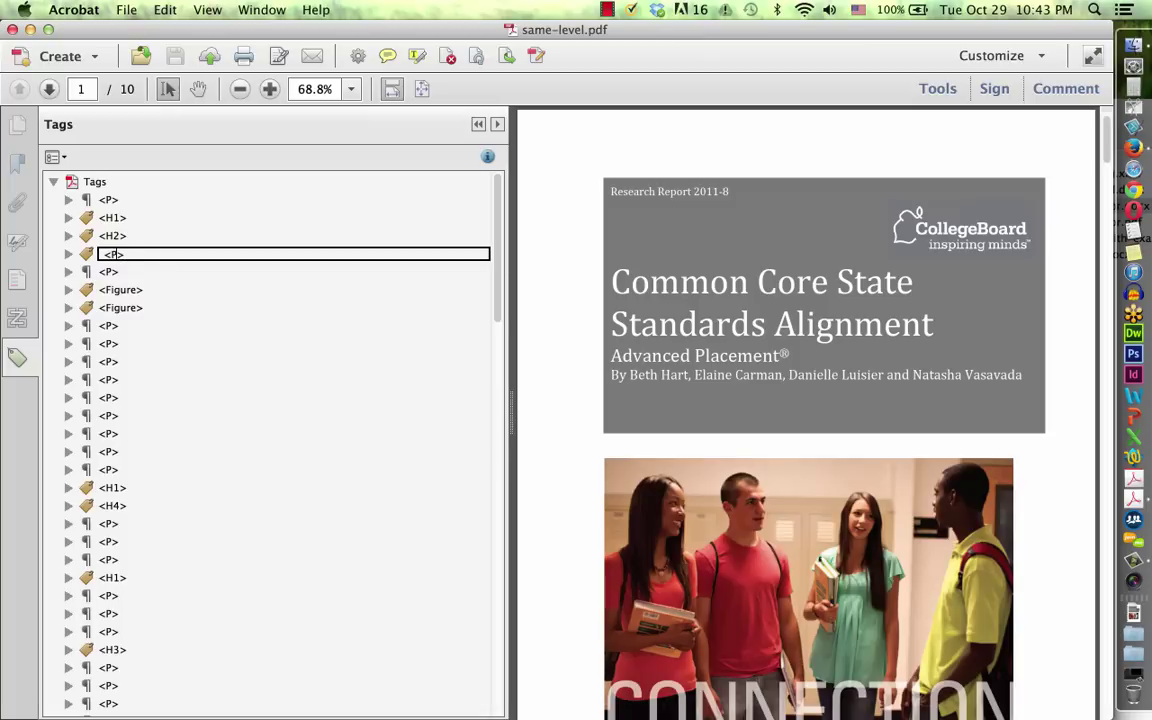
key("Return")
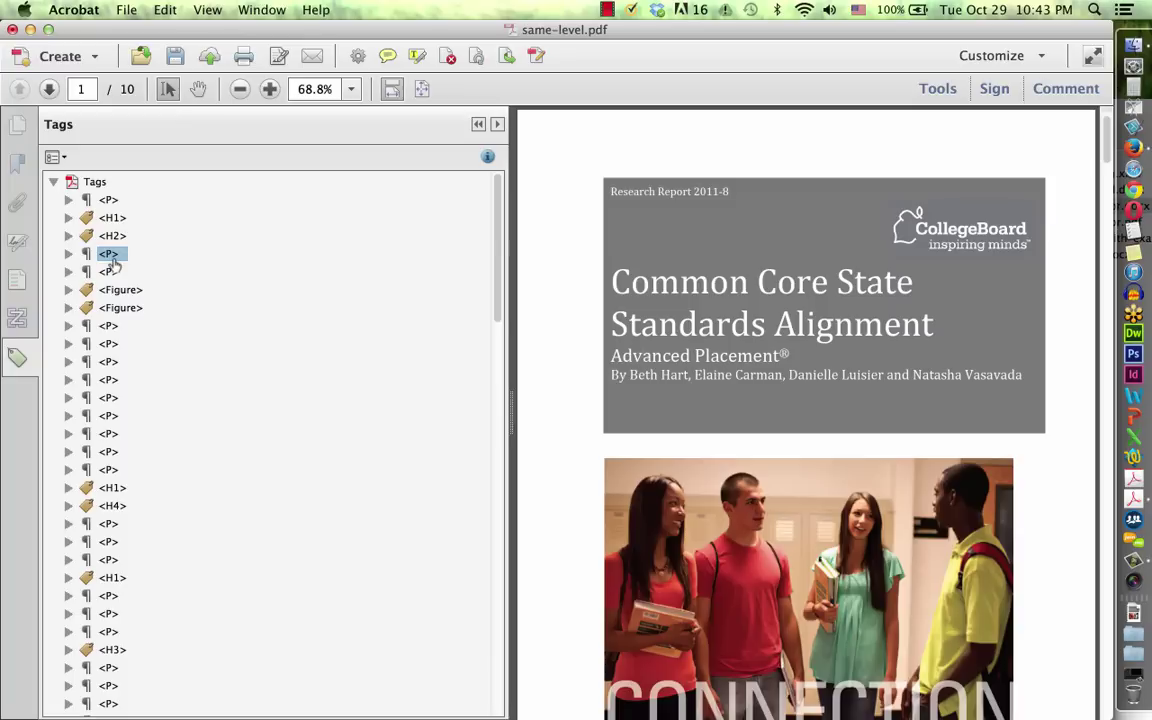
Check which content the H2 tag and several of page 2's P tags cover
left_click_drag(110, 253, 117, 244)
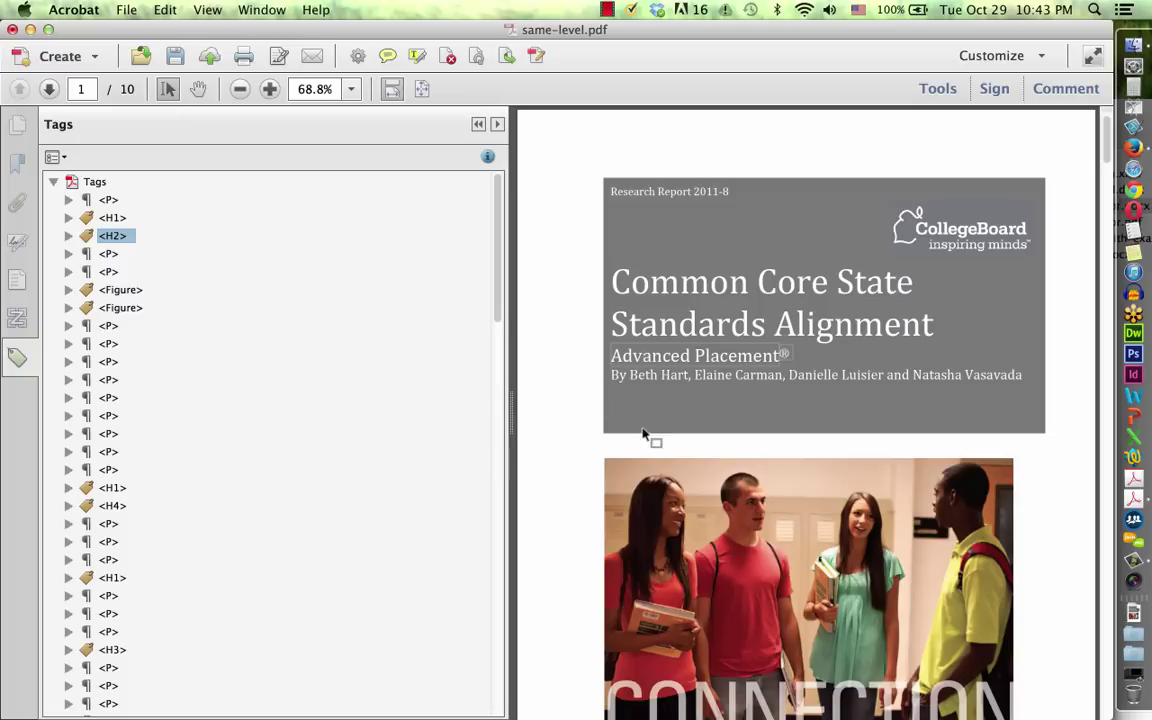
scroll(690, 423, "down", 5)
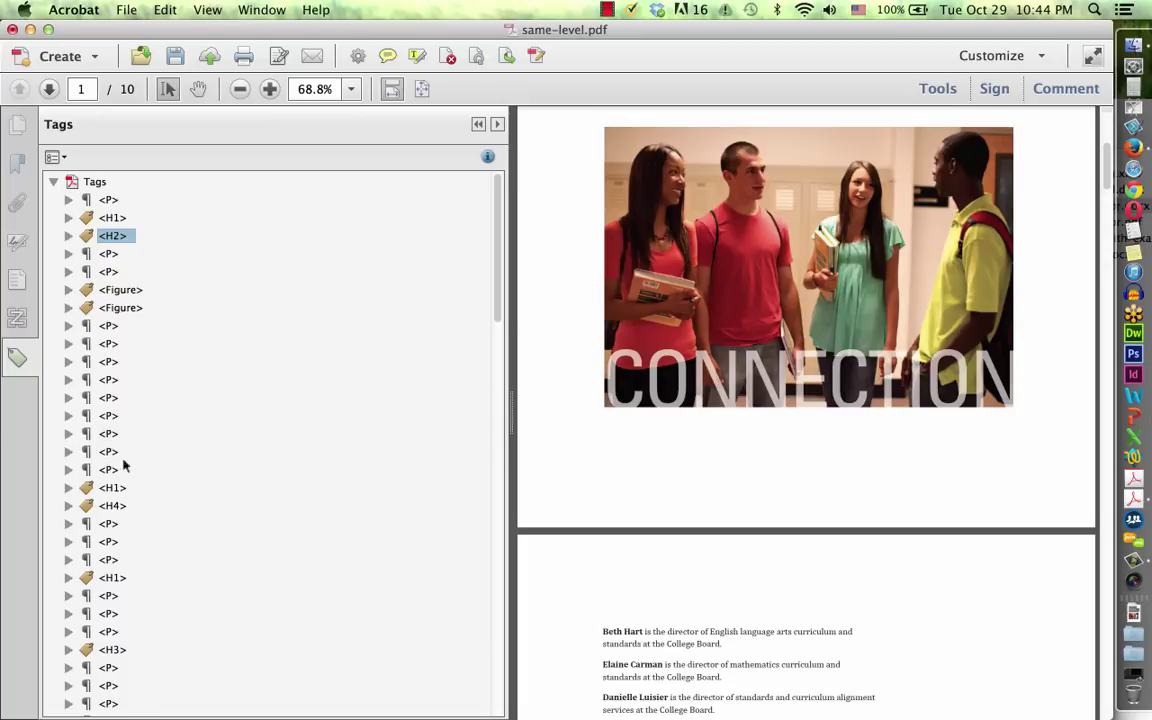
left_click(108, 434)
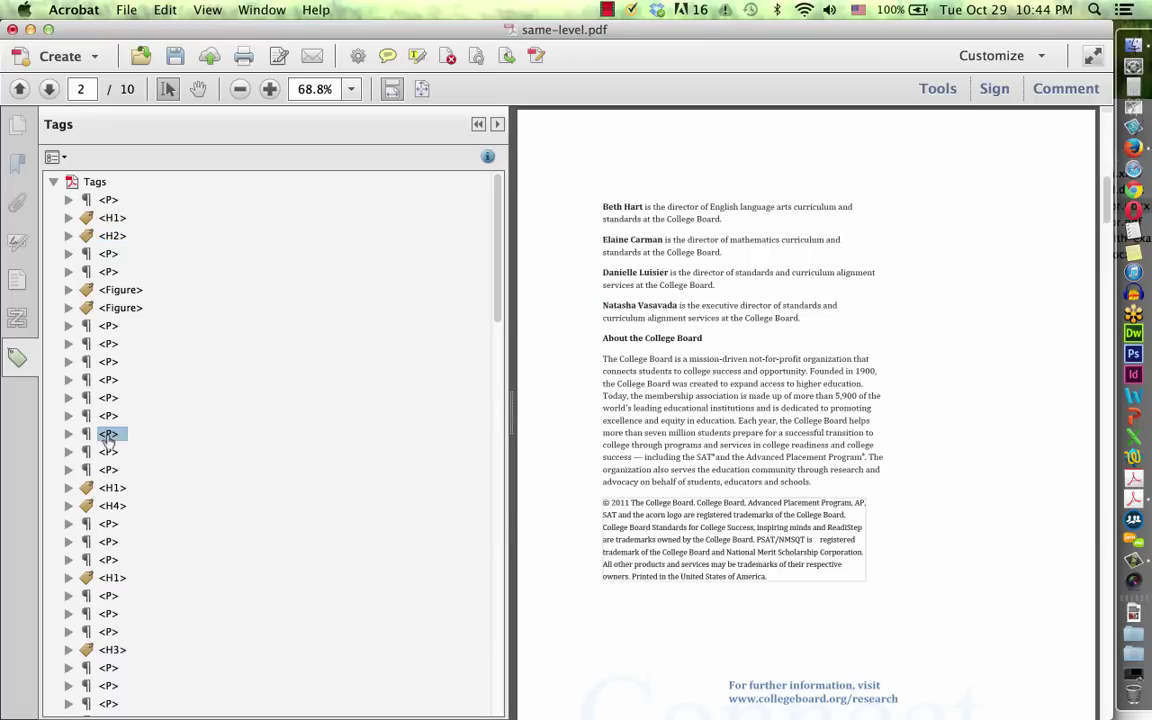
left_click(106, 381)
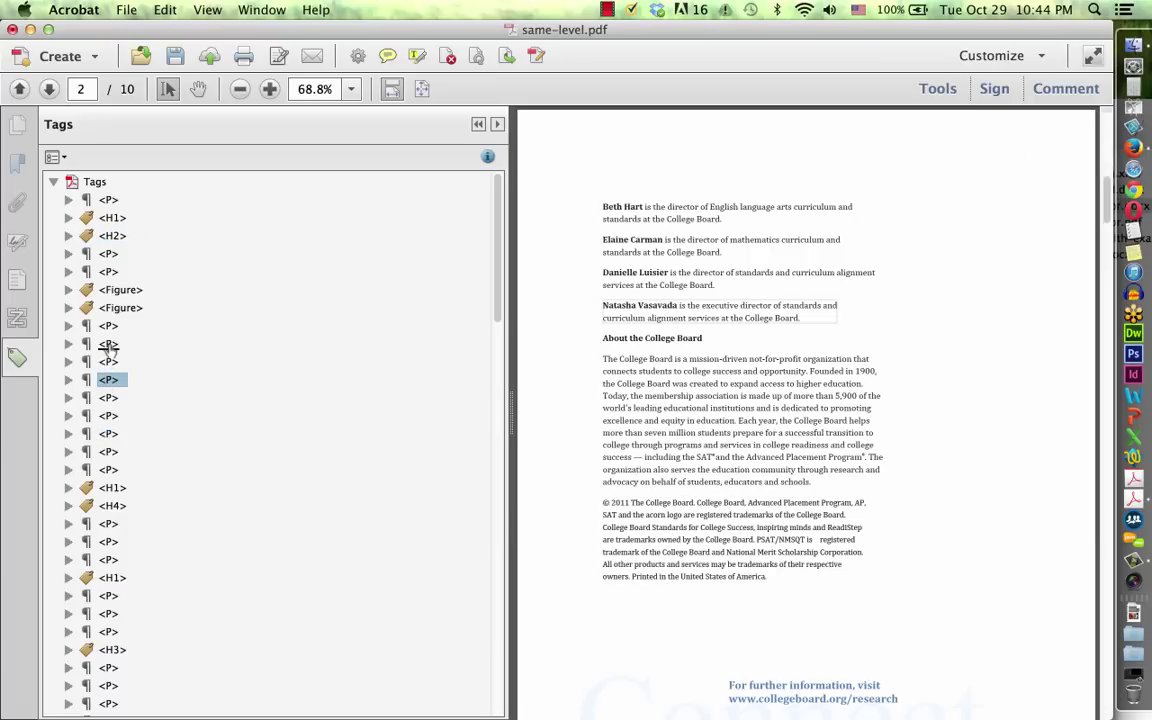
left_click(108, 344)
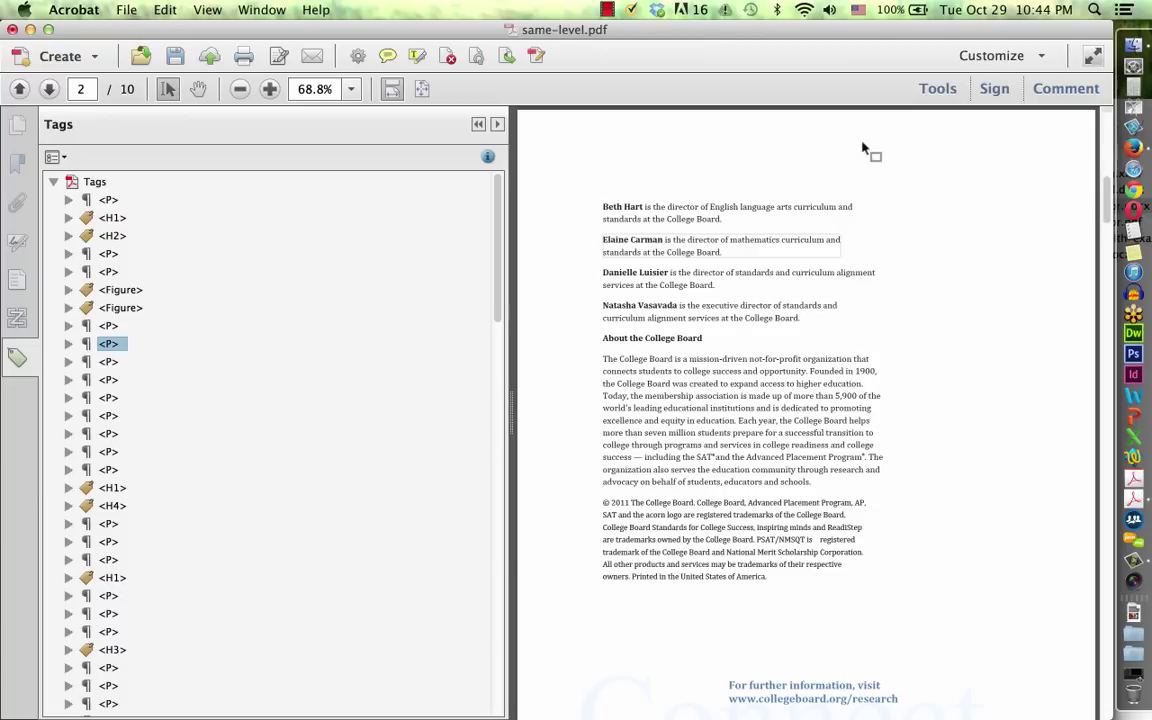
Show the Tools pane and turn off its Accessibility panel
left_click(936, 90)
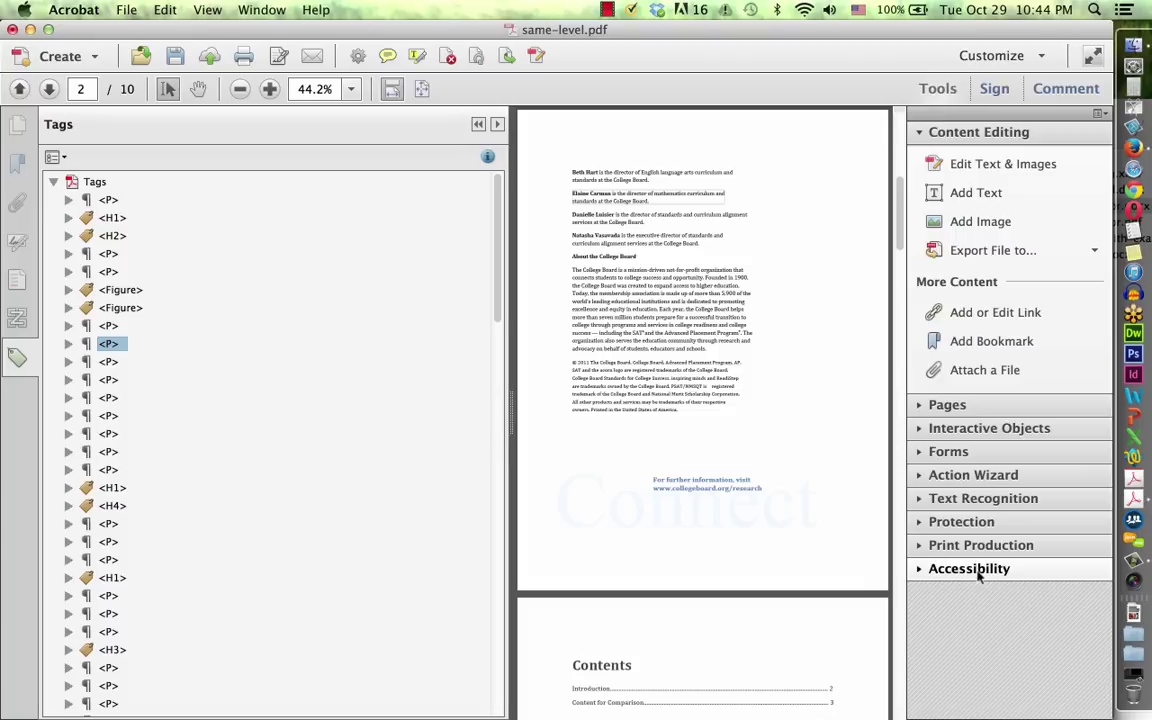
left_click(1102, 117)
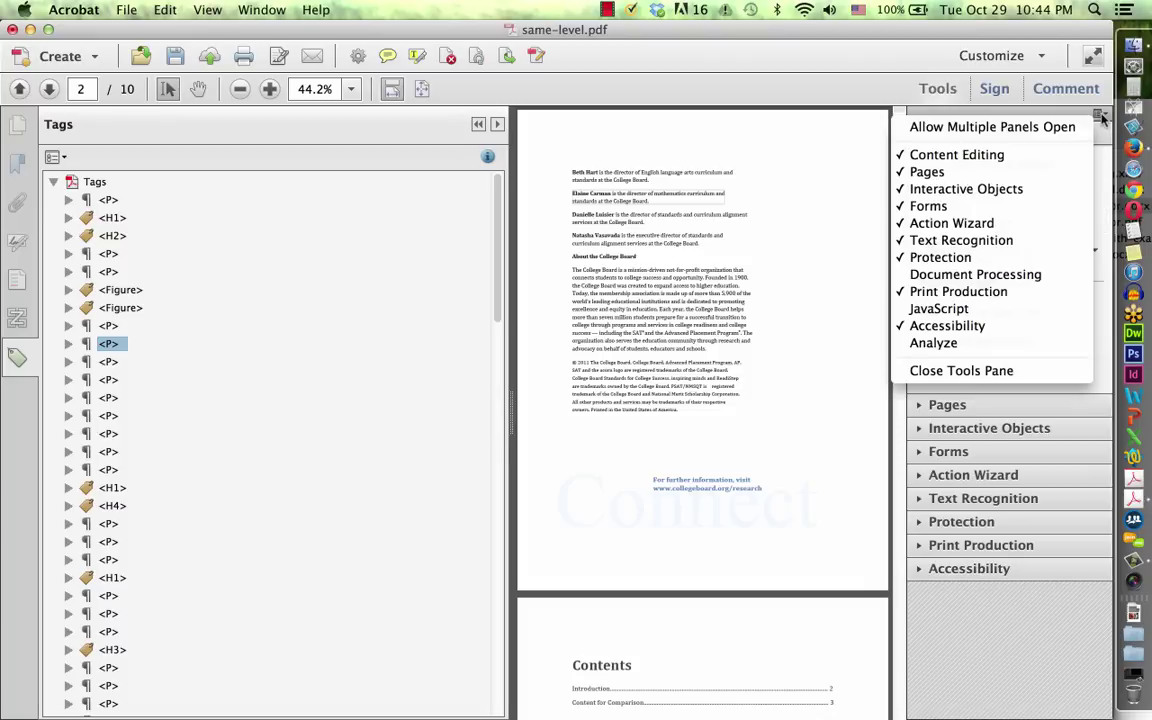
left_click(914, 328)
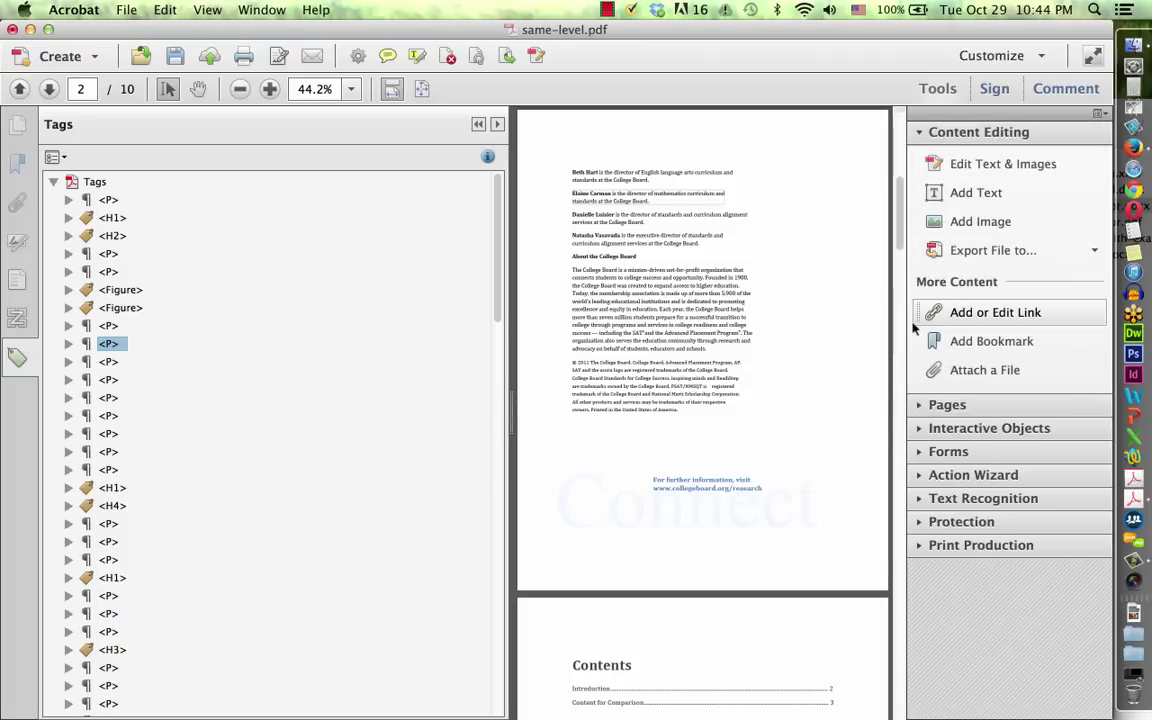
Turn on the JavaScript and Accessibility tool panels in the Tools pane
left_click(1097, 113)
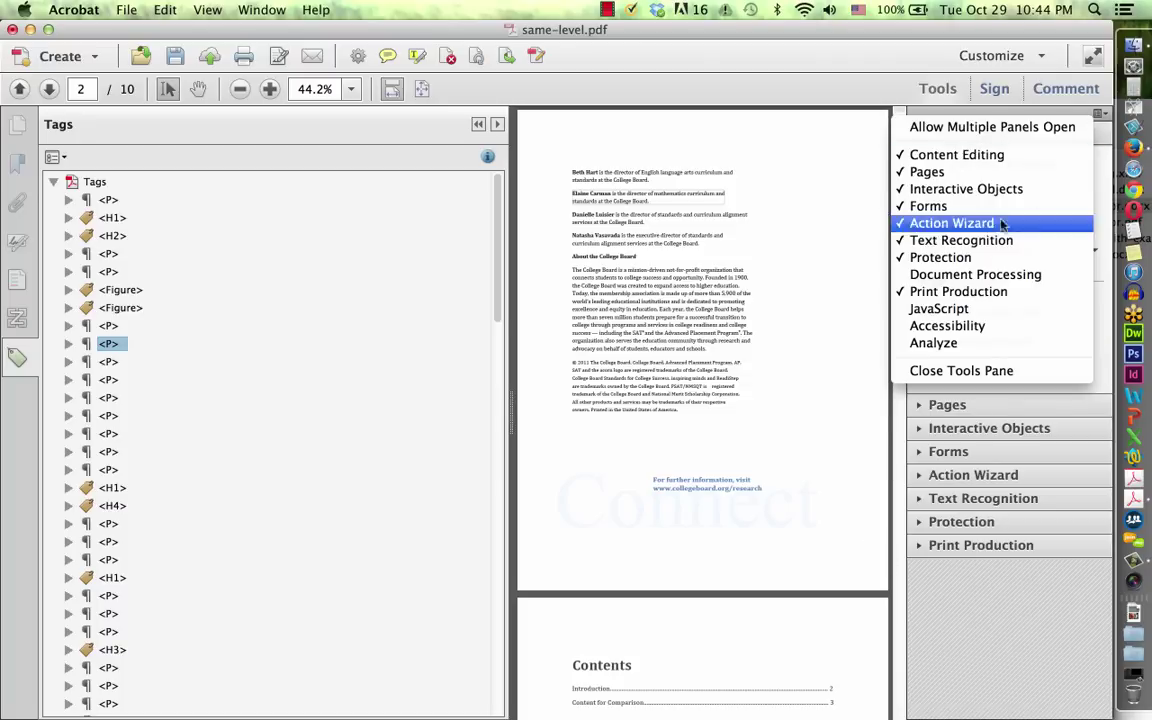
left_click(938, 309)
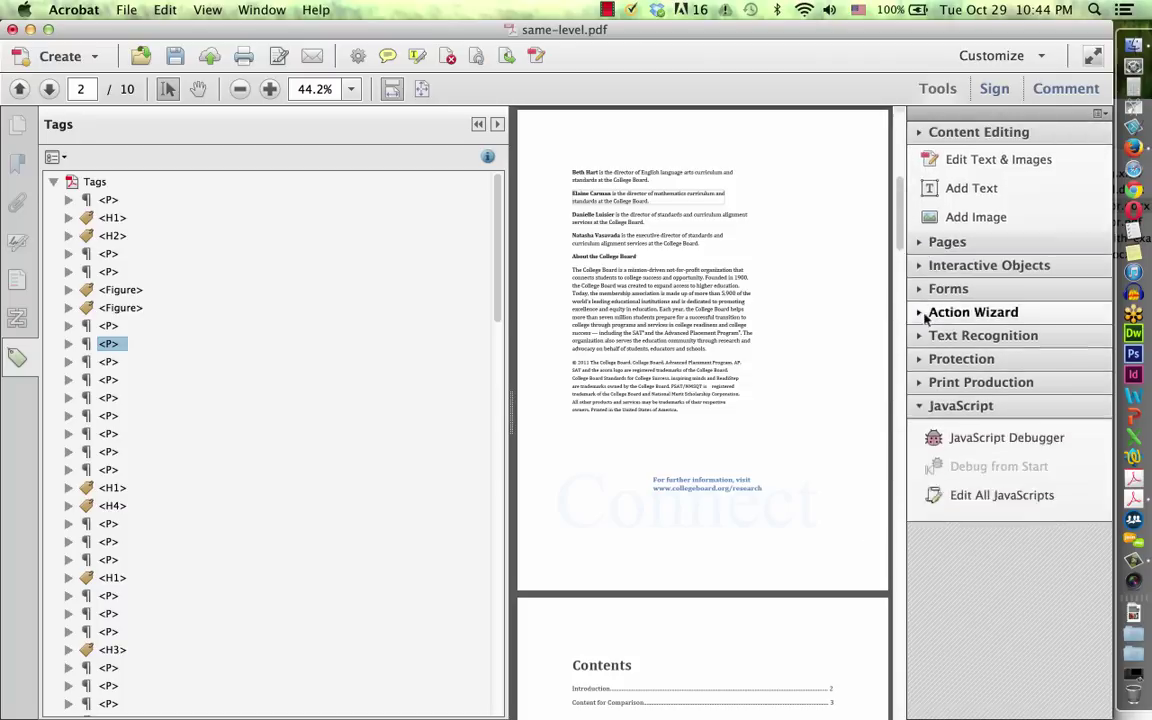
left_click(1099, 113)
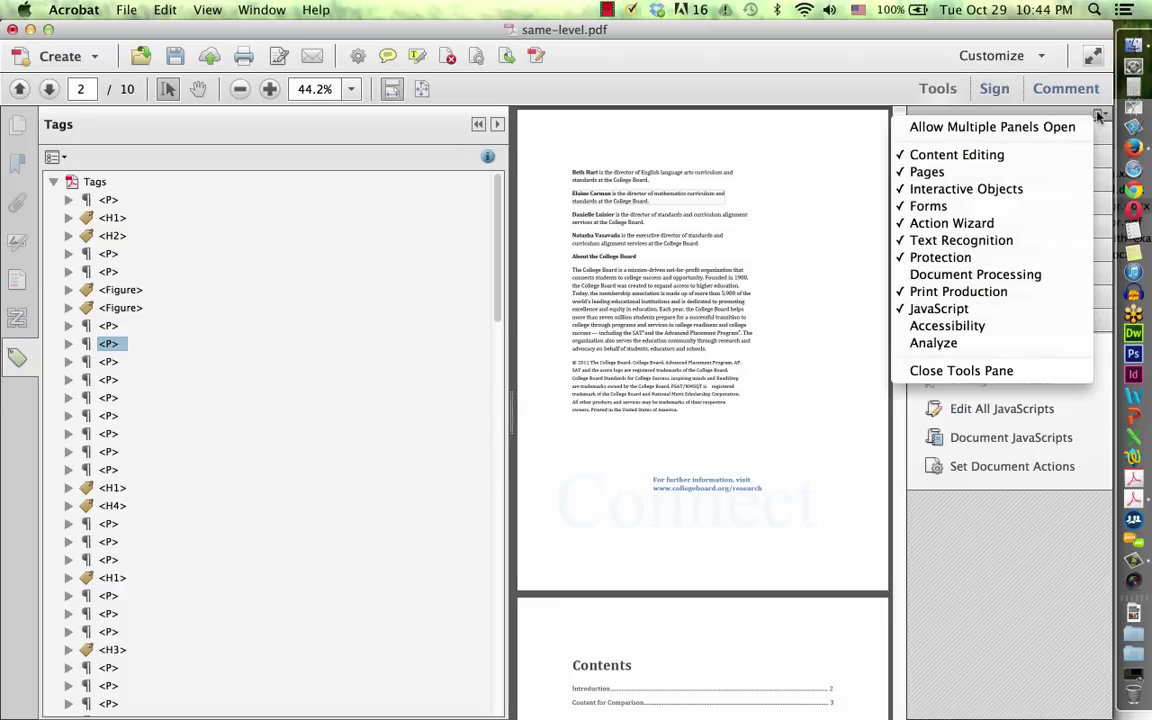
left_click(938, 330)
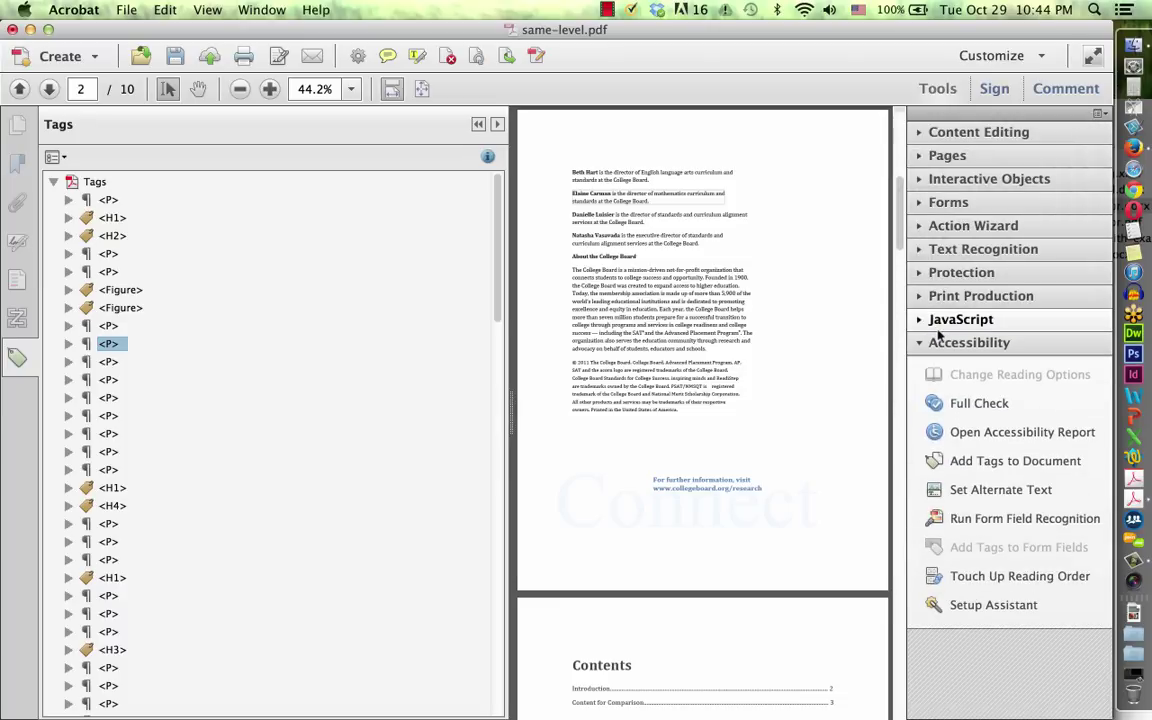
Open Touch Up Reading Order, move its dialog clear of the page and narrow the Tags pane to enlarge page 2
left_click(969, 580)
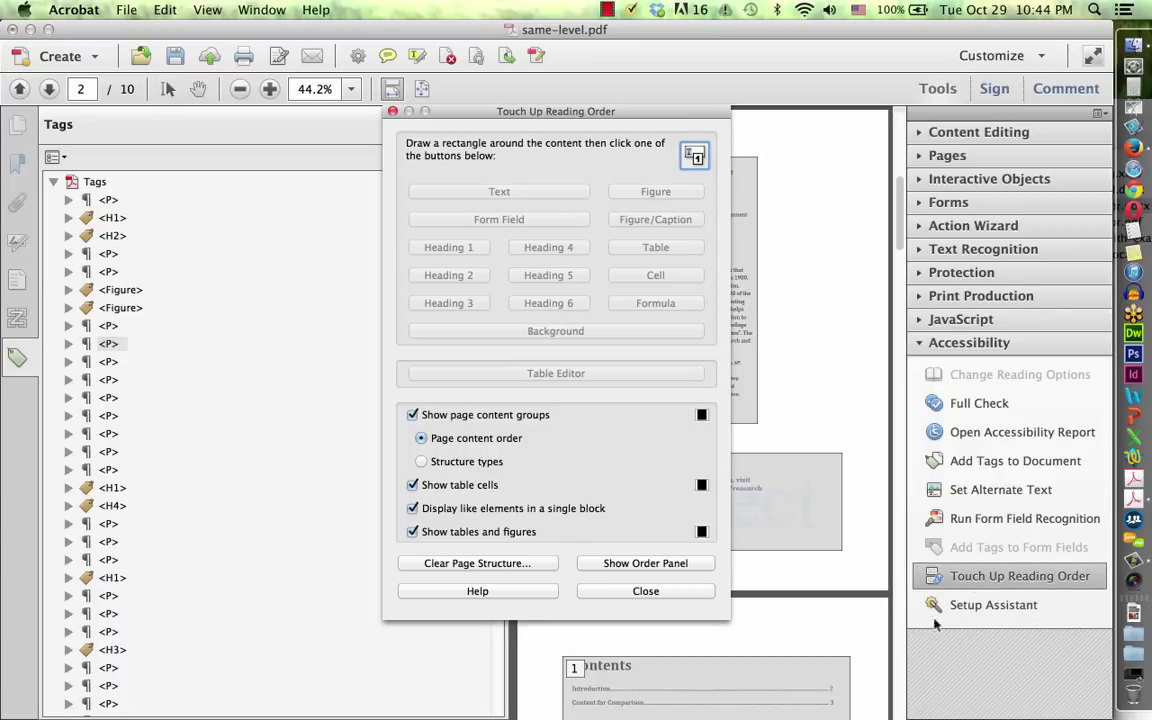
left_click_drag(425, 111, 844, 134)
left_click_drag(508, 362, 458, 385)
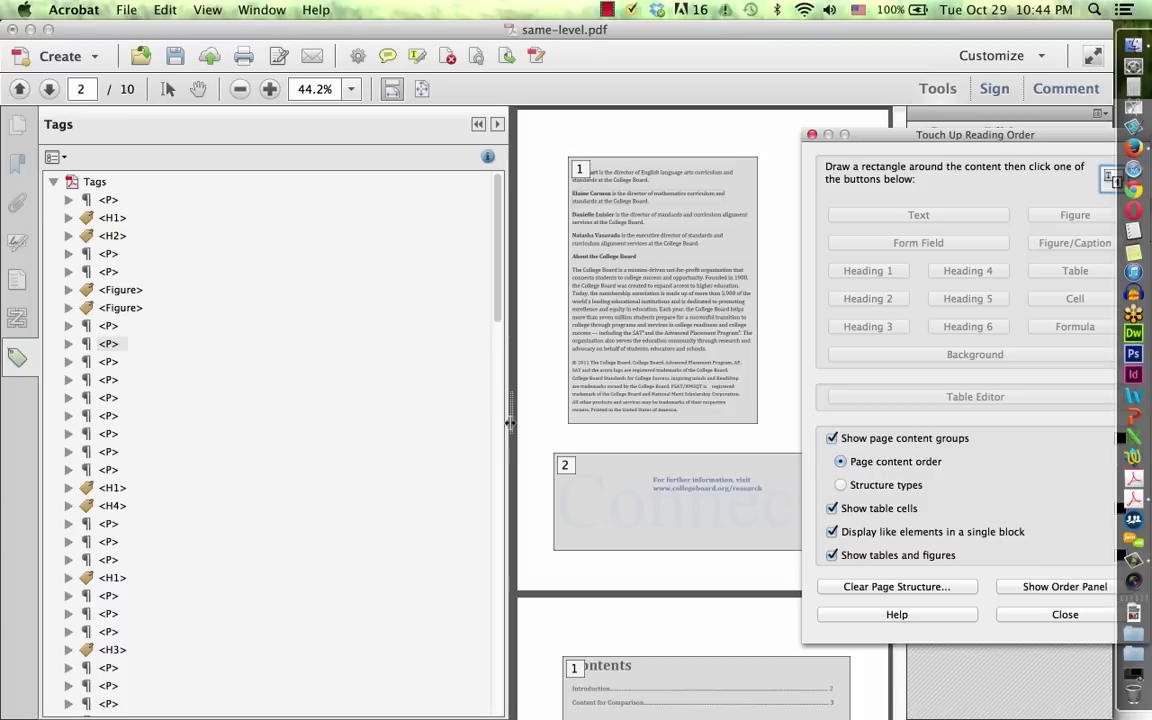
left_click_drag(399, 428, 210, 405)
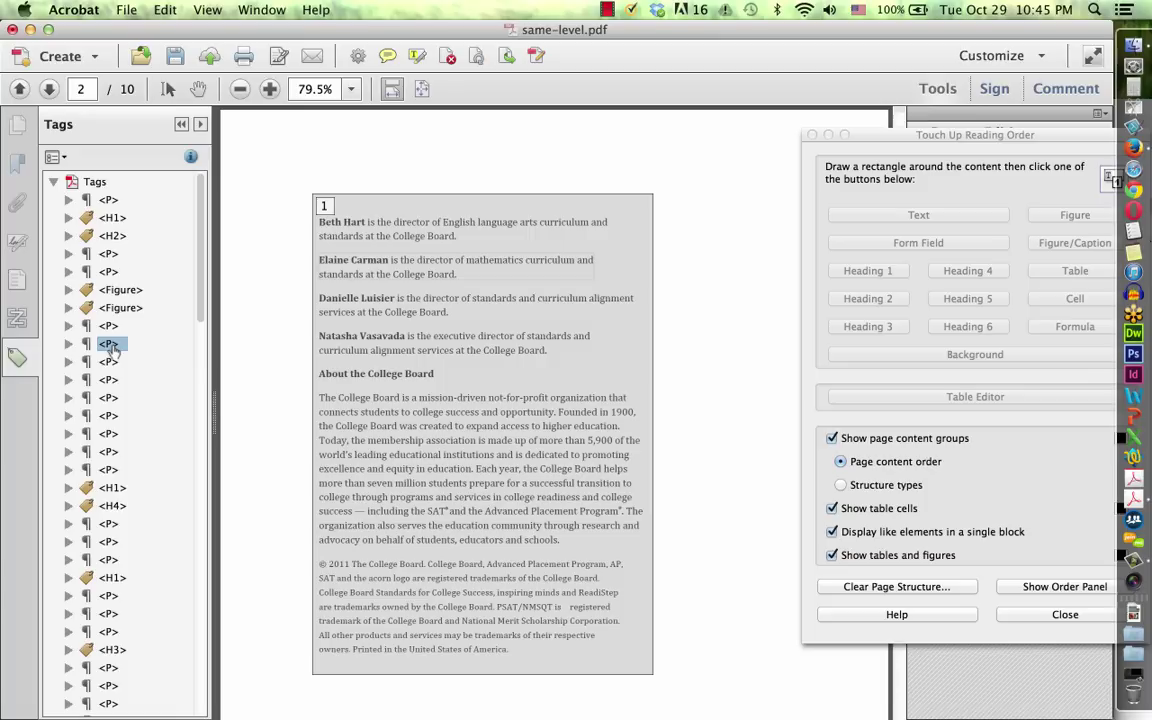
Tag the "About the College Board" line on page 2 as Heading 2 in Touch Up Reading Order
left_click_drag(112, 350, 116, 393)
left_click_drag(116, 393, 254, 406)
left_click(921, 137)
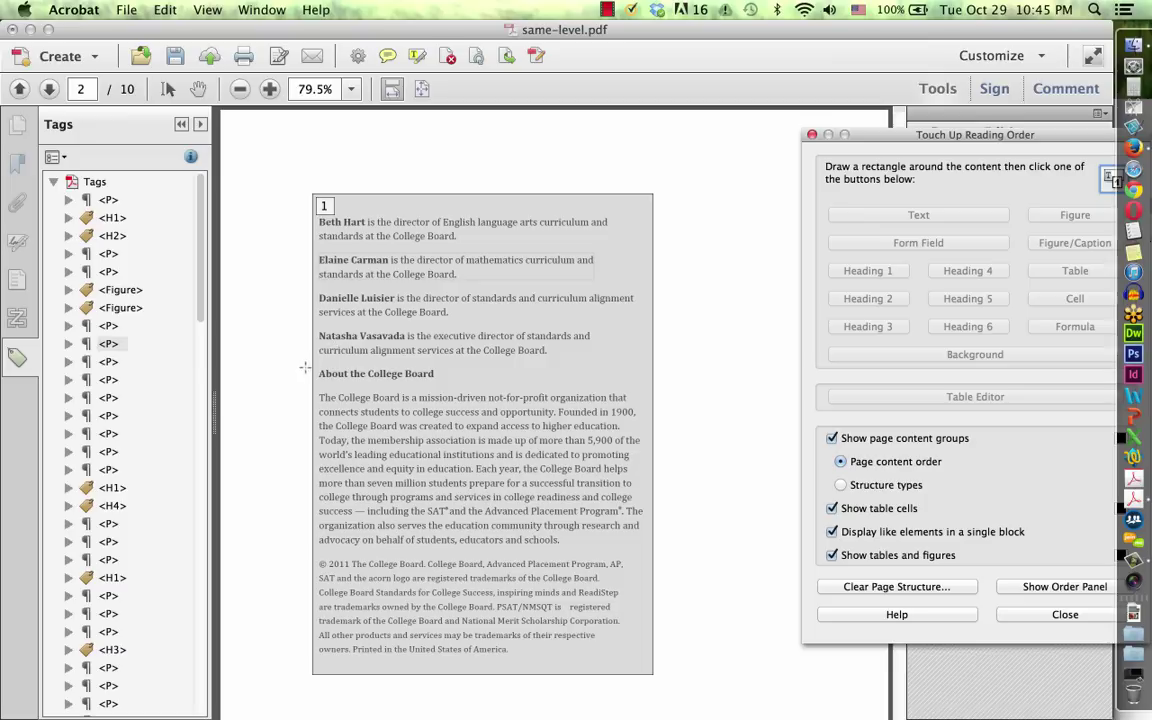
left_click_drag(294, 361, 463, 383)
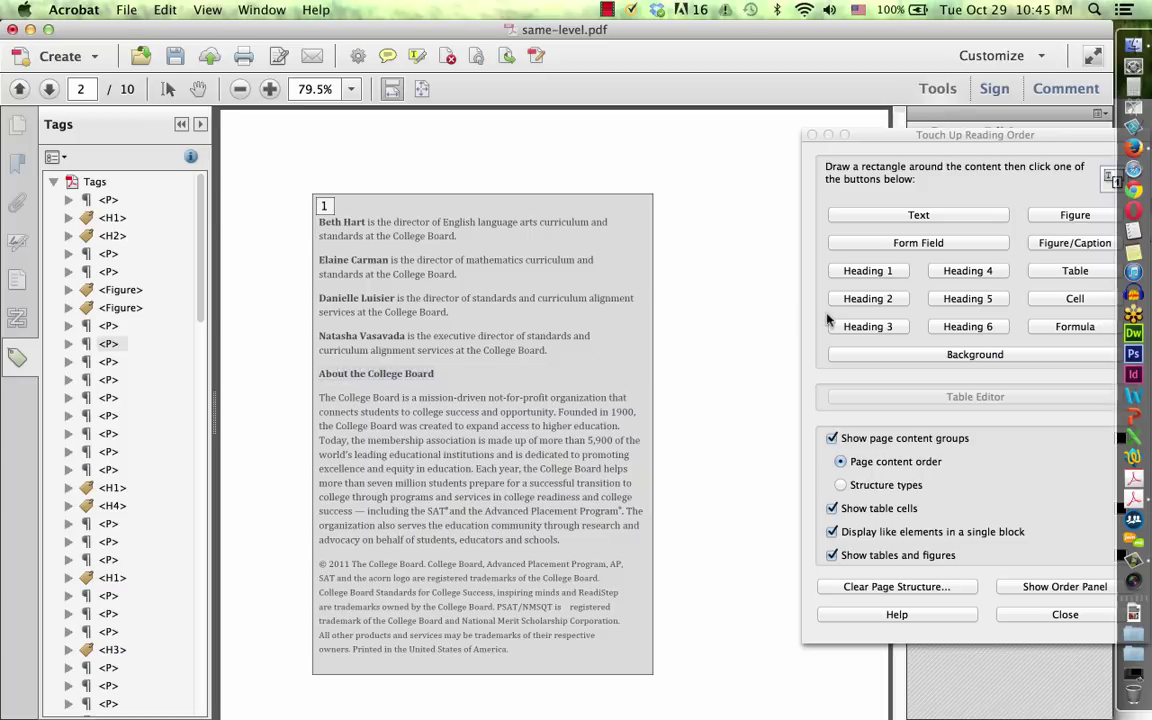
left_click(860, 300)
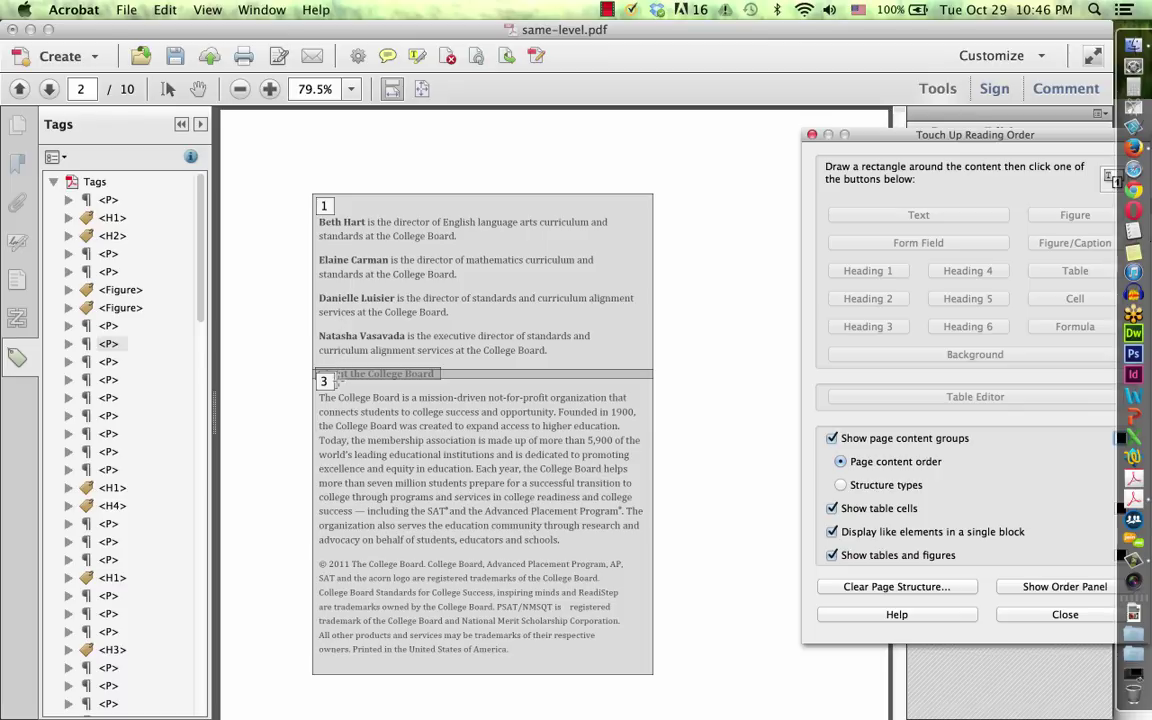
Check what page 2's third content block covers and which content several P tags and the nearby H1 and H4 tags mark
left_click(331, 378)
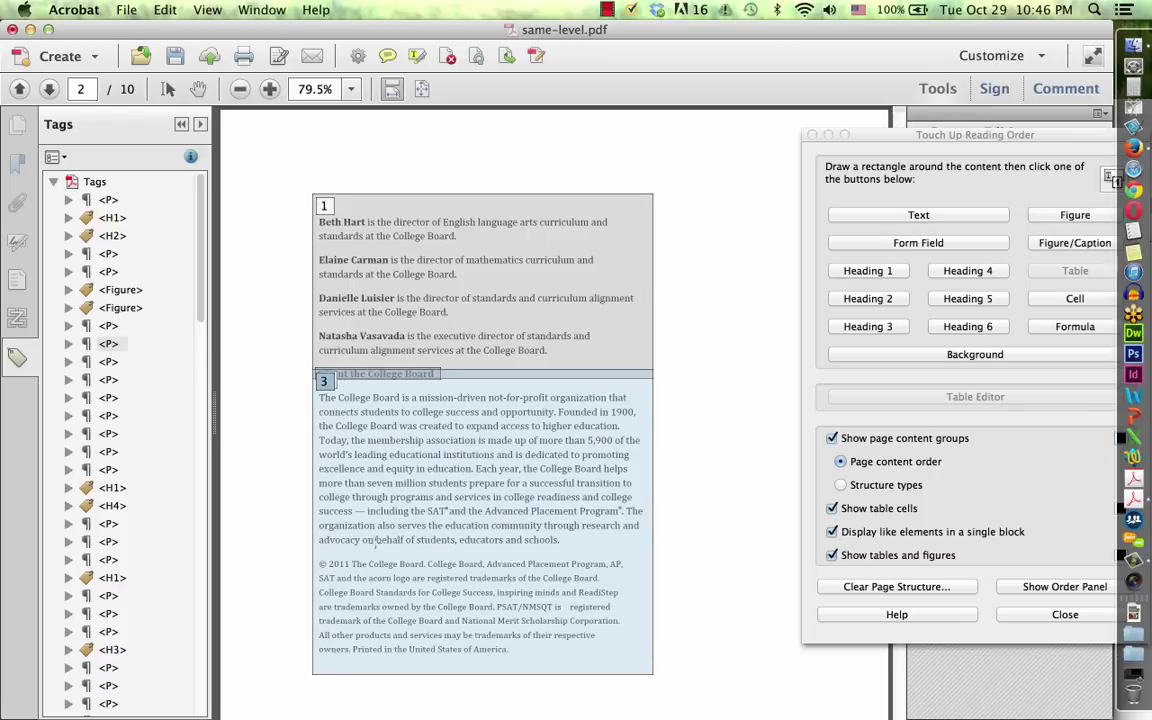
left_click(109, 416)
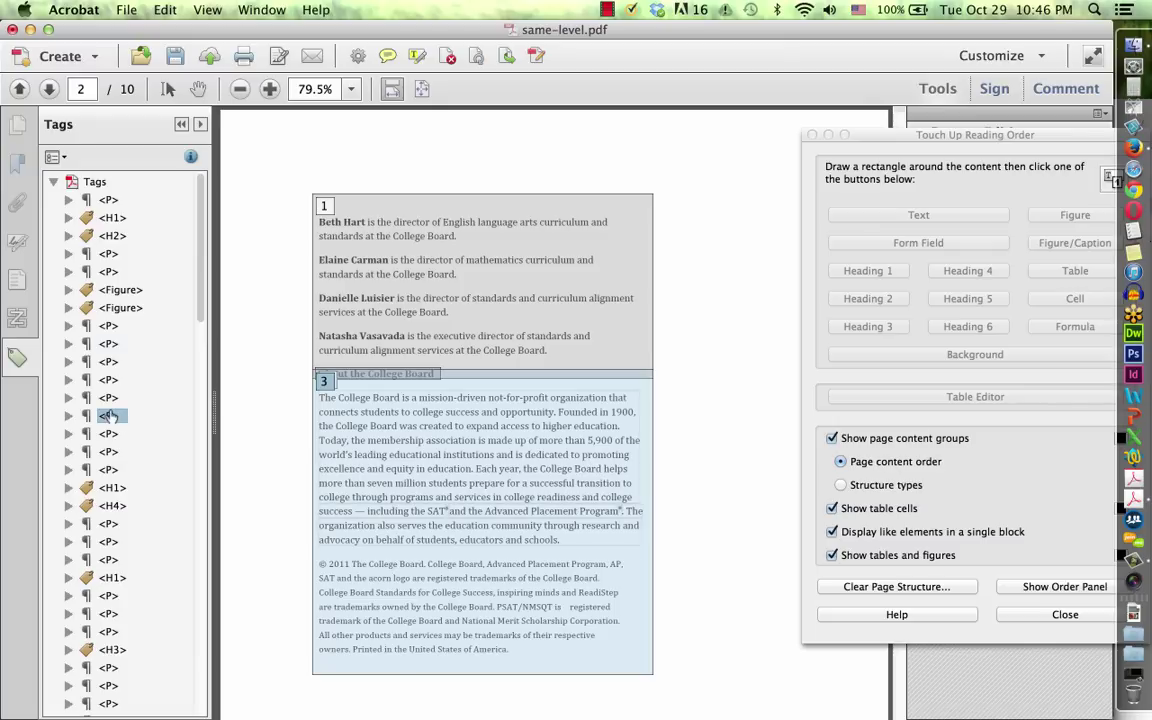
left_click(109, 470)
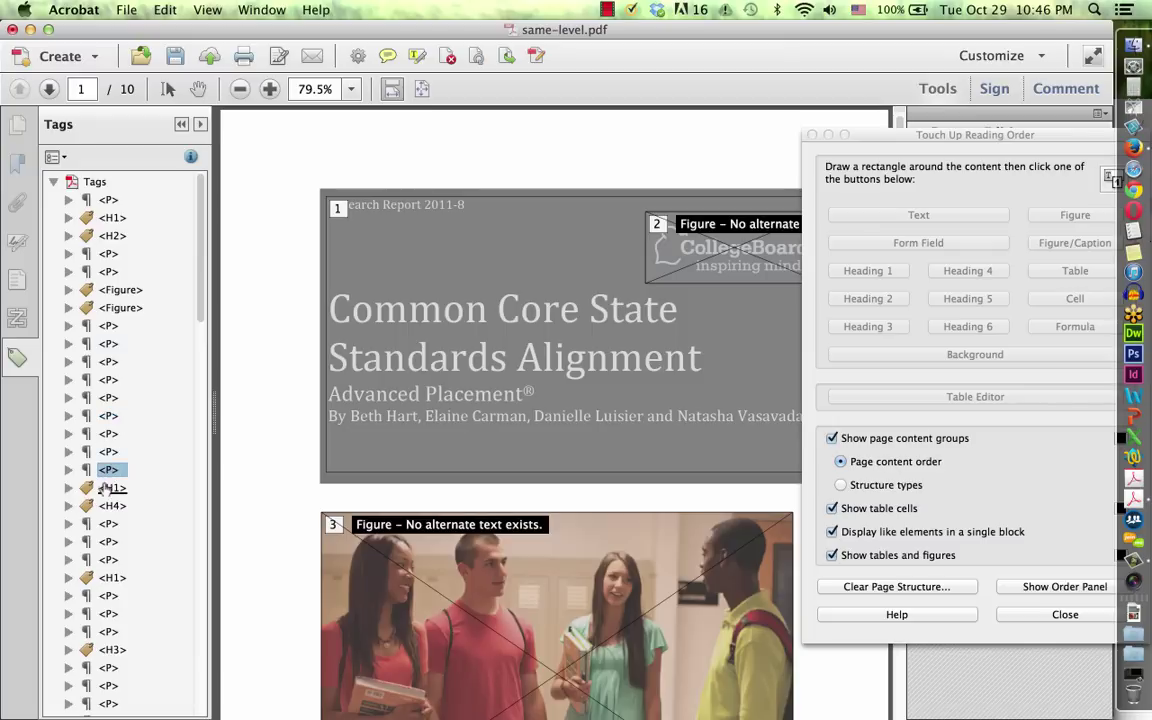
left_click(110, 489)
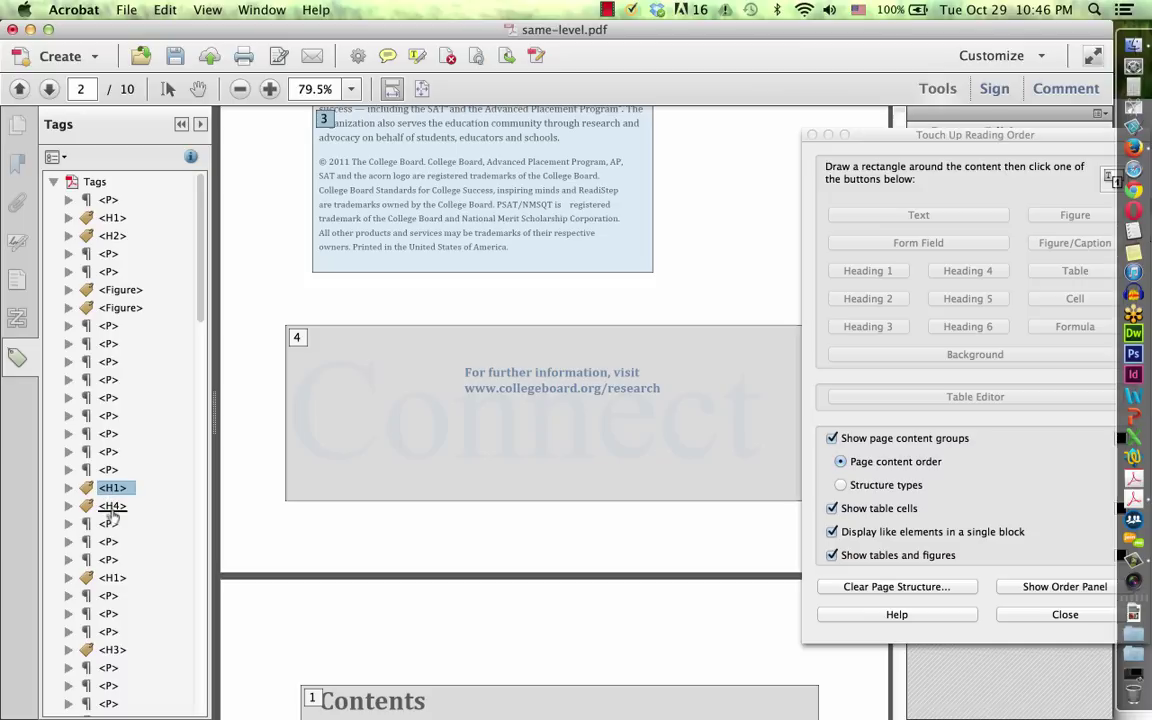
left_click(110, 506)
left_click(110, 524)
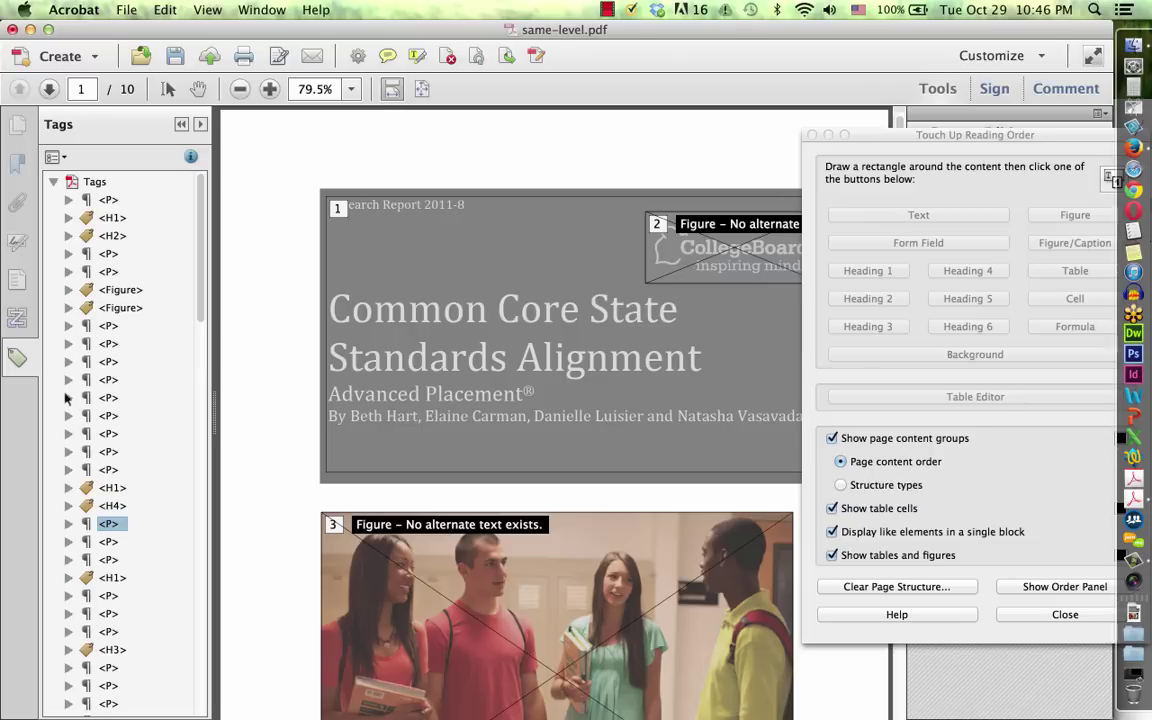
Switch from the tag tree to the page reading order and tag page 3's "Contents" title as Heading 2
left_click(18, 319)
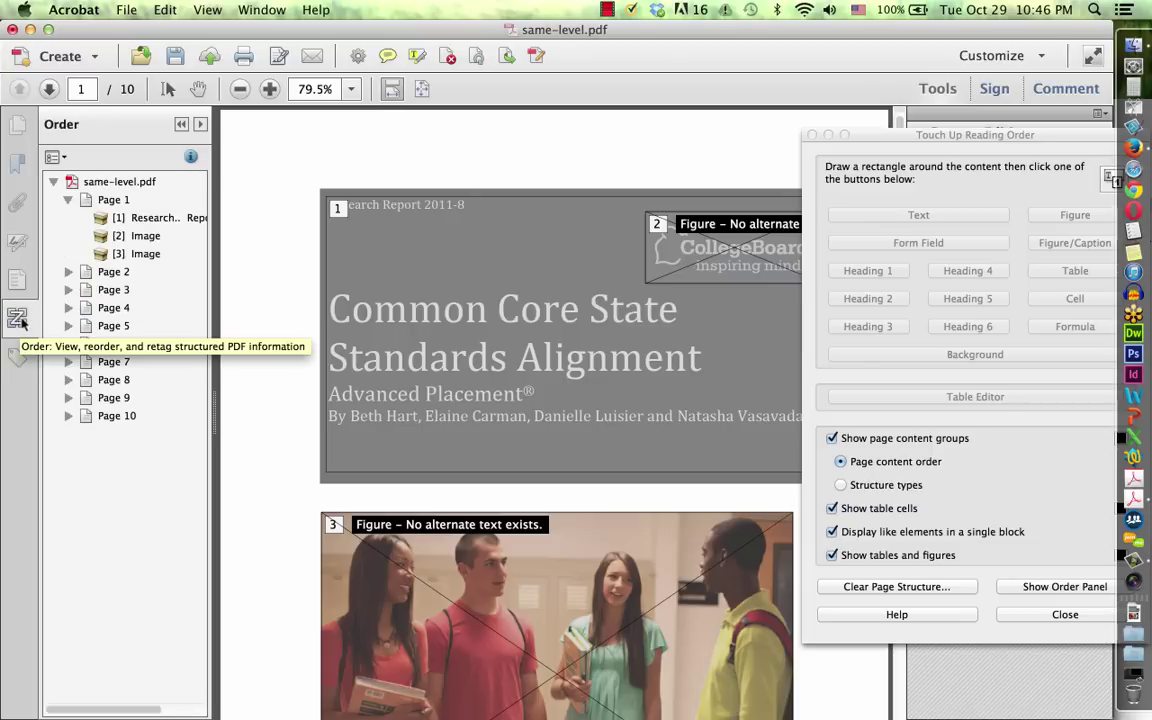
left_click(68, 271)
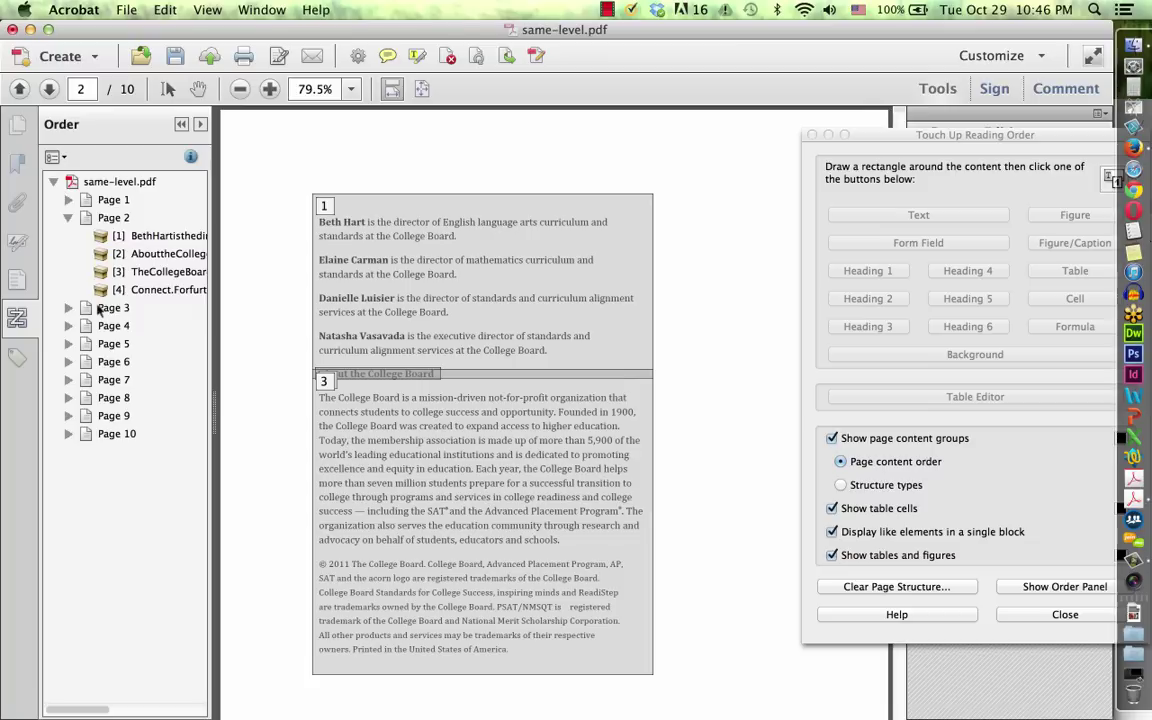
left_click(98, 304)
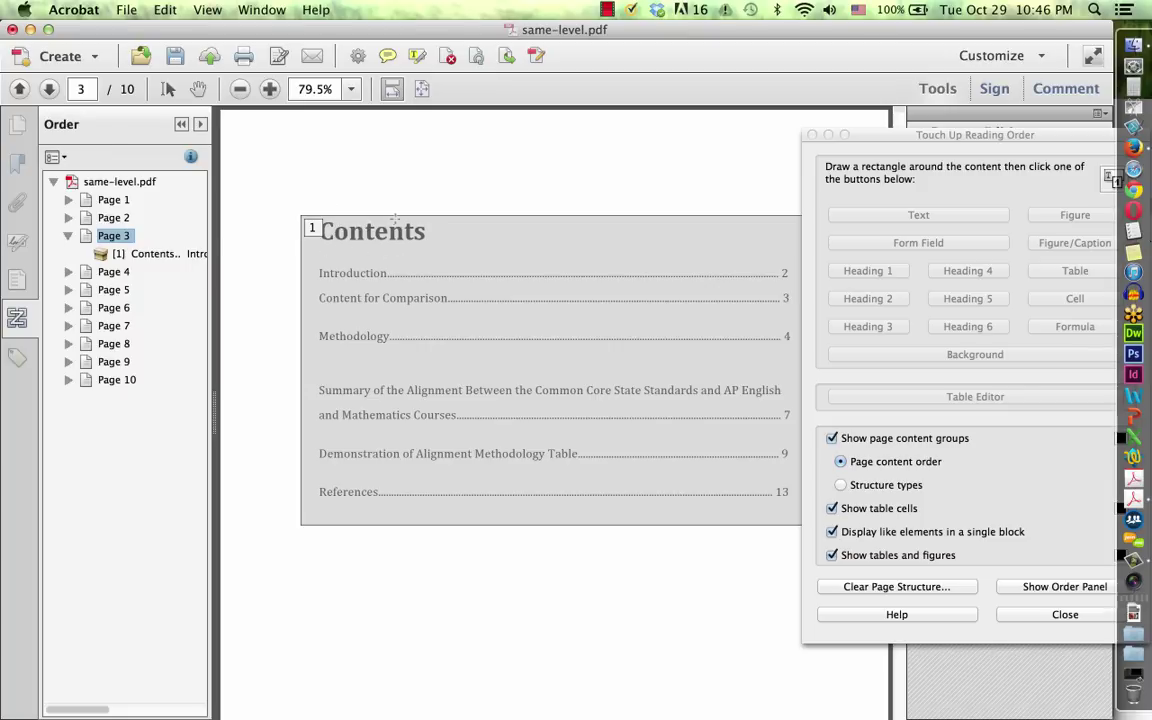
left_click_drag(279, 197, 453, 253)
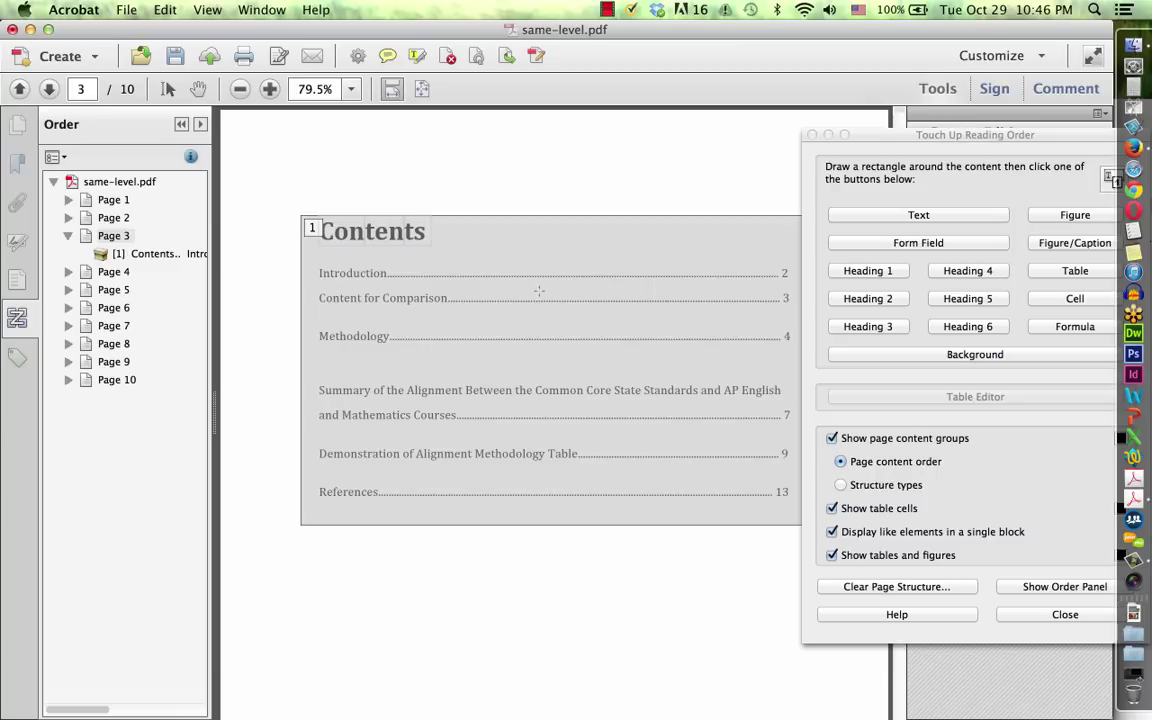
left_click(870, 299)
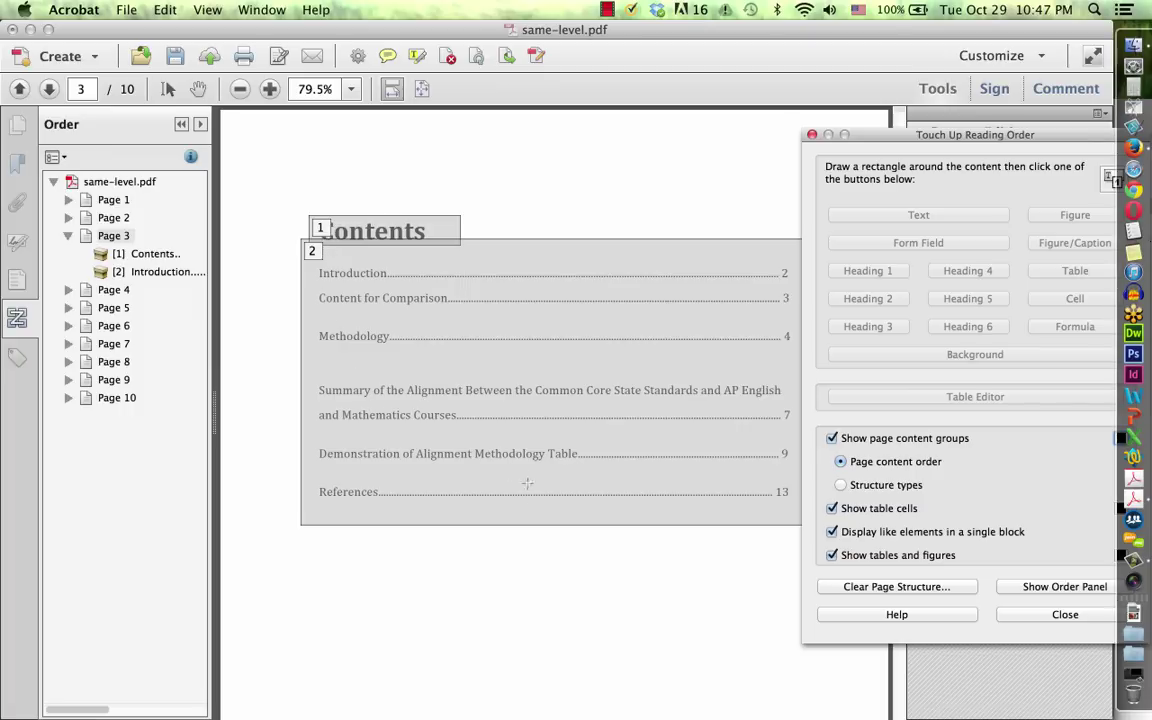
Tag page 4's title "How the Common Core State Standards Prepare Students to Engage in AP Courses" as Heading 2 and "Introduction" as Heading 3
left_click(897, 706)
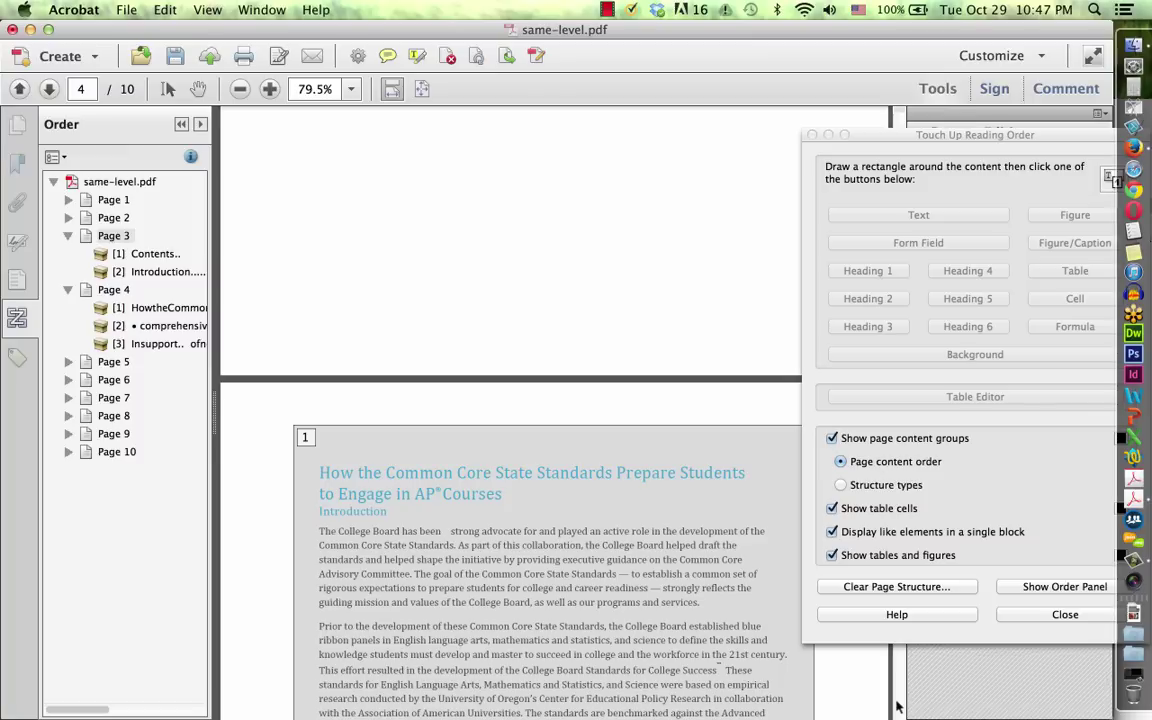
scroll(670, 645, "down", 5)
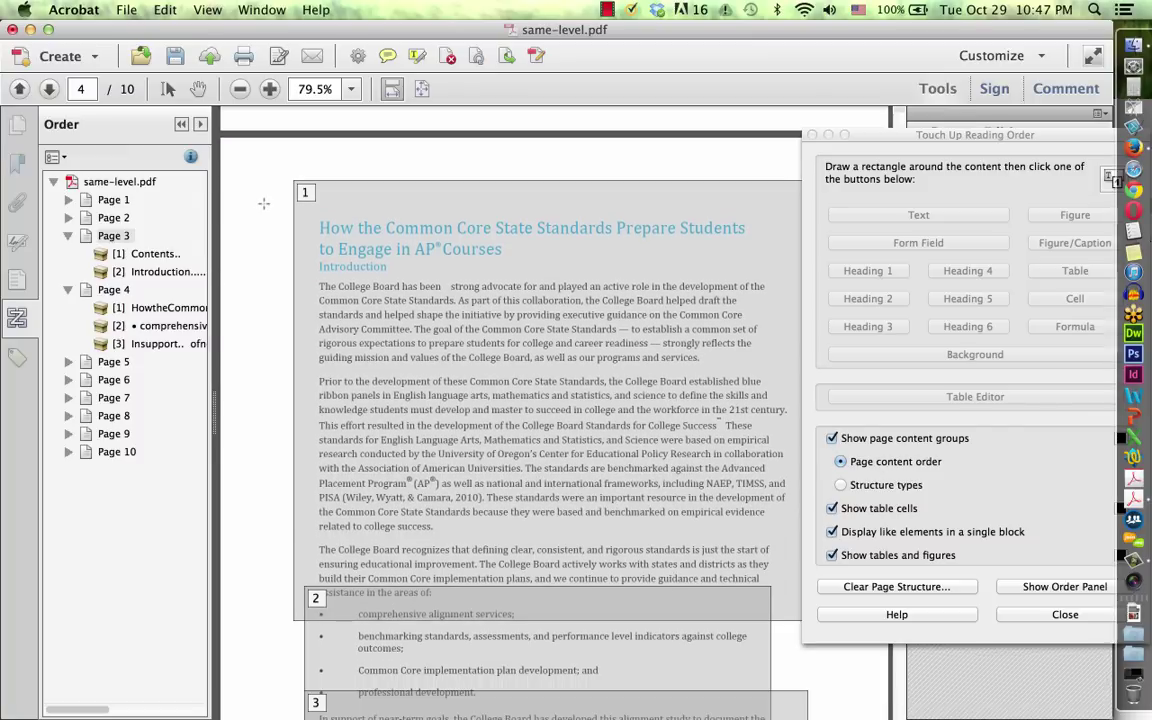
left_click_drag(272, 206, 771, 262)
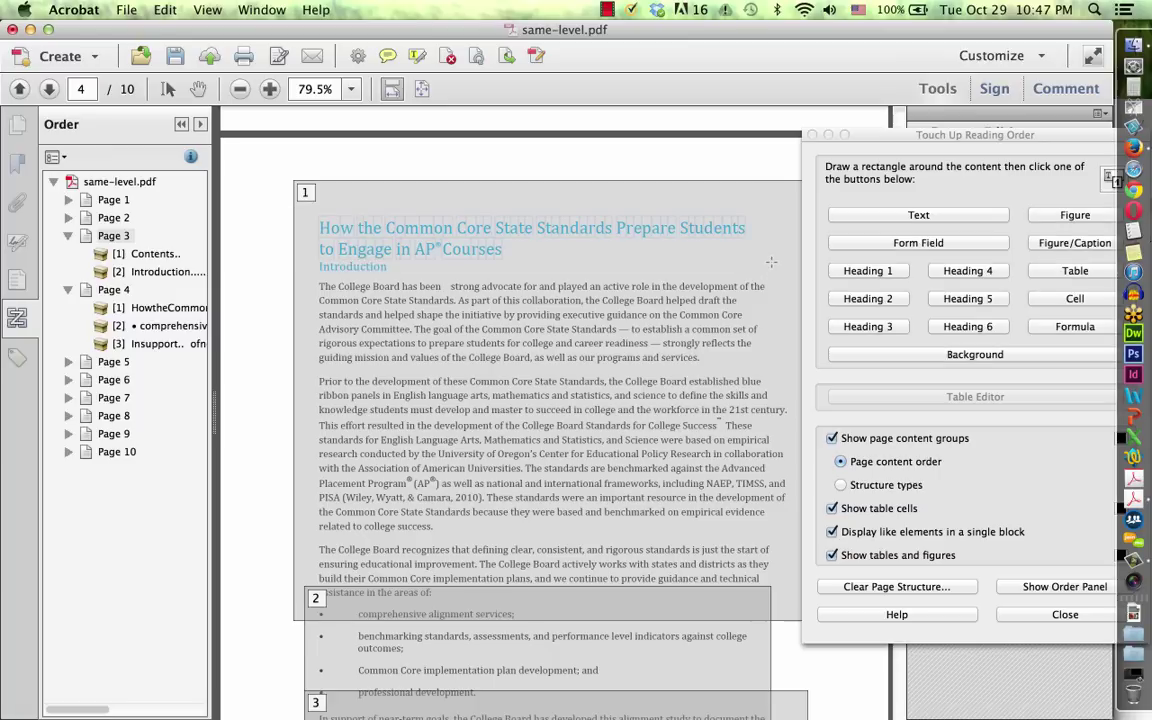
left_click(878, 302)
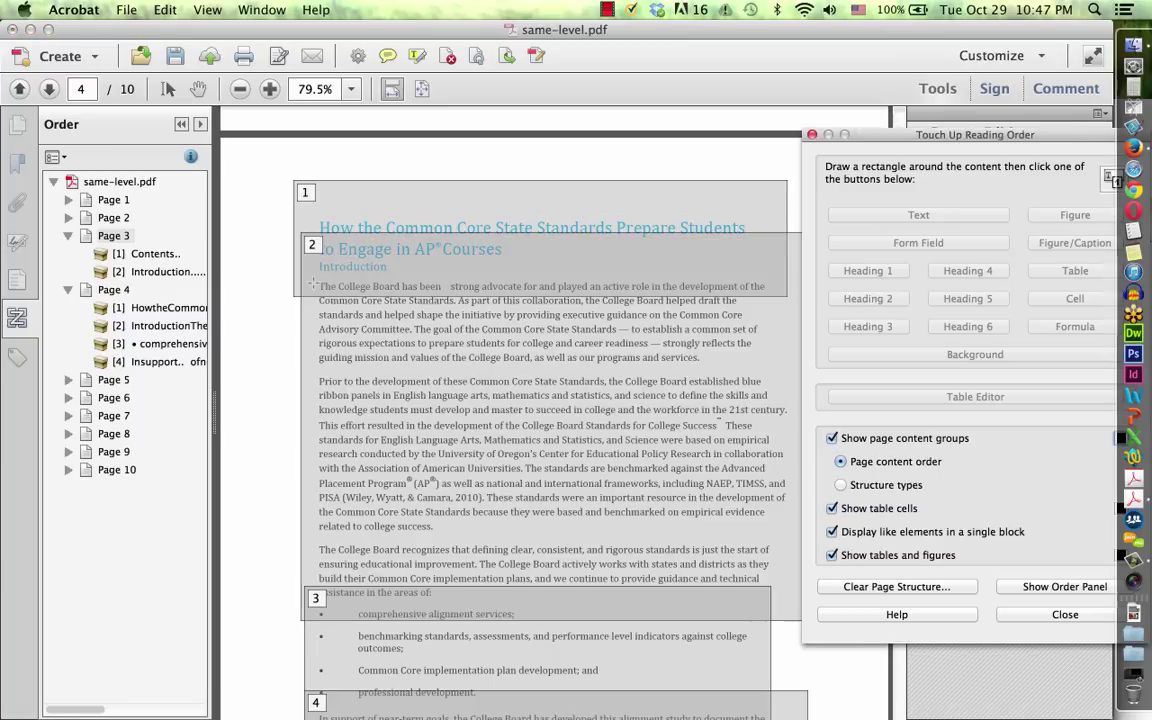
left_click_drag(244, 229, 385, 276)
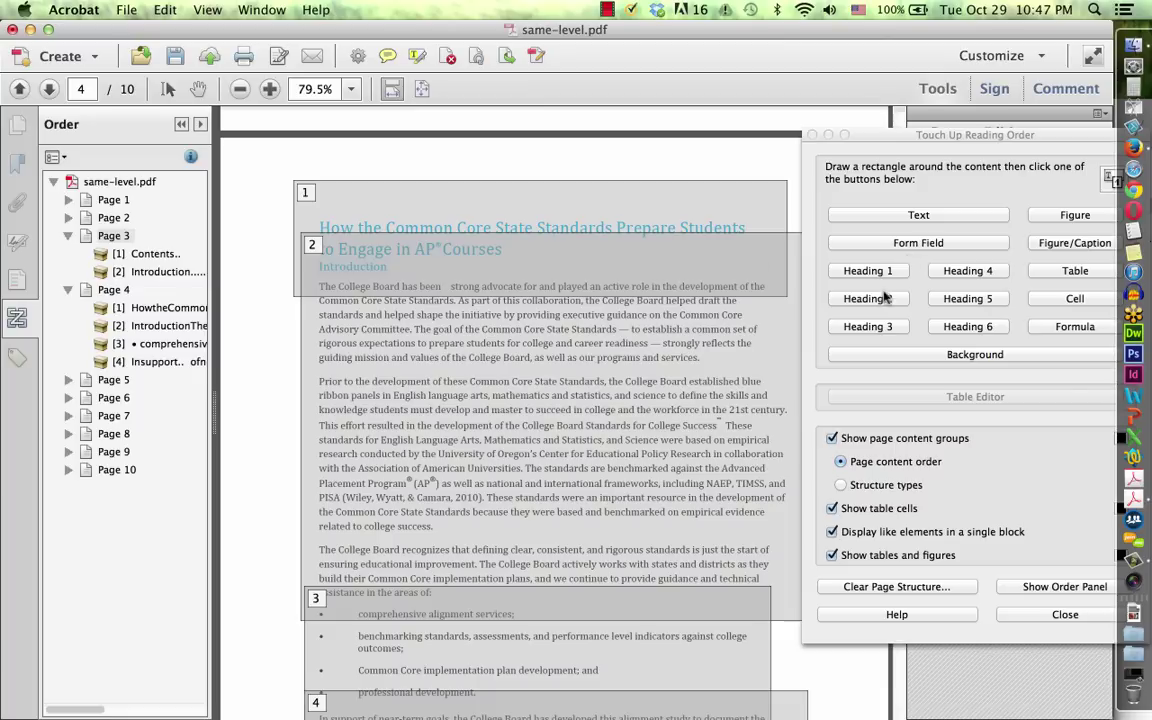
left_click(860, 328)
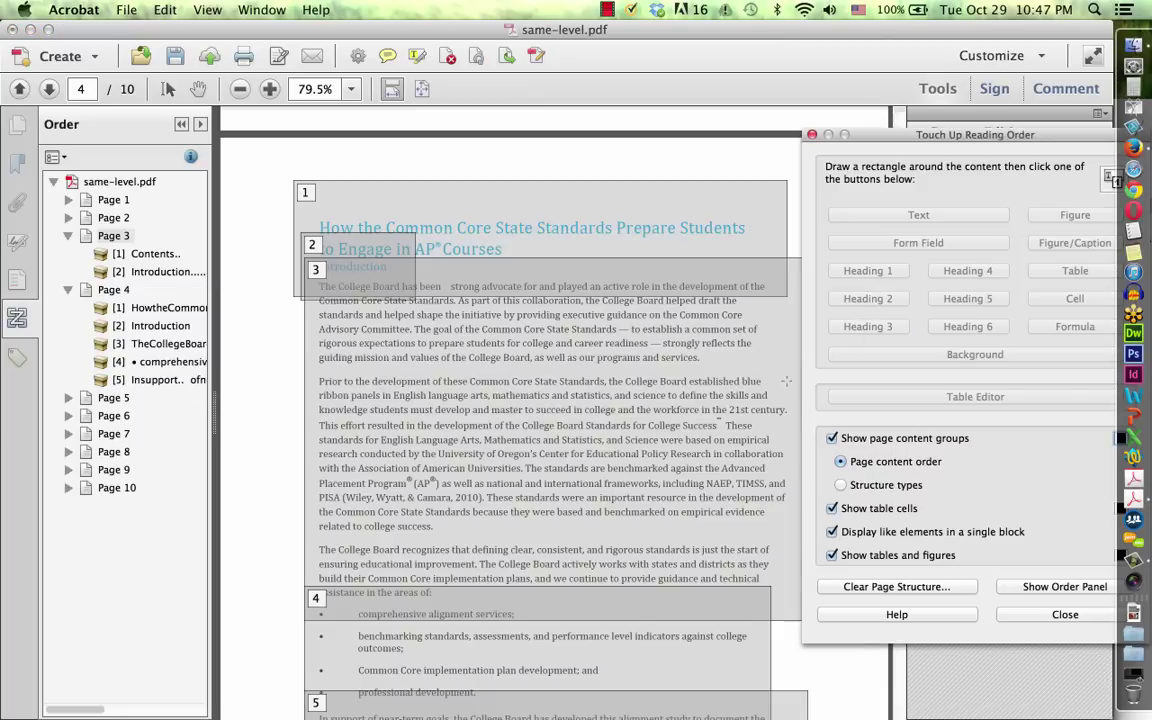
Go to page 5 and tag its title "Content for Comparison" as Heading 1
scroll(456, 488, "down", 6)
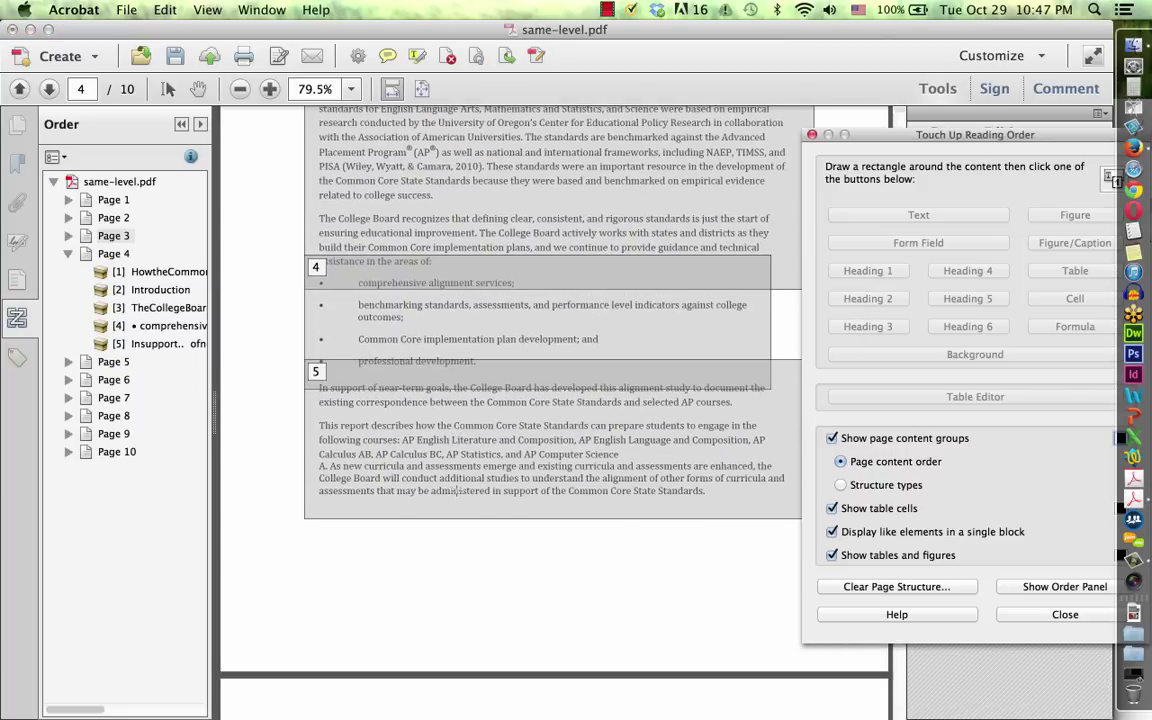
left_click(910, 692)
key("Right")
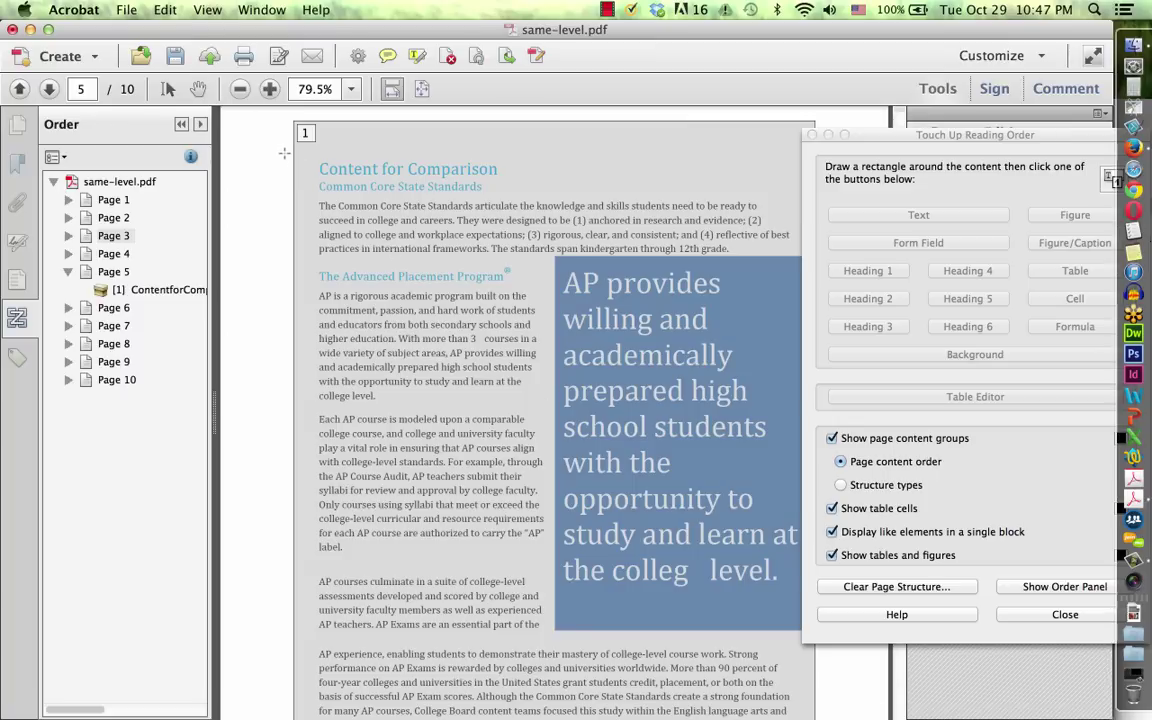
left_click_drag(281, 152, 525, 164)
left_click(867, 270)
Tag the page 5 subheadings "Common Core State Standards" and "The Advanced Placement Program" as Heading 3
left_click_drag(248, 154, 518, 210)
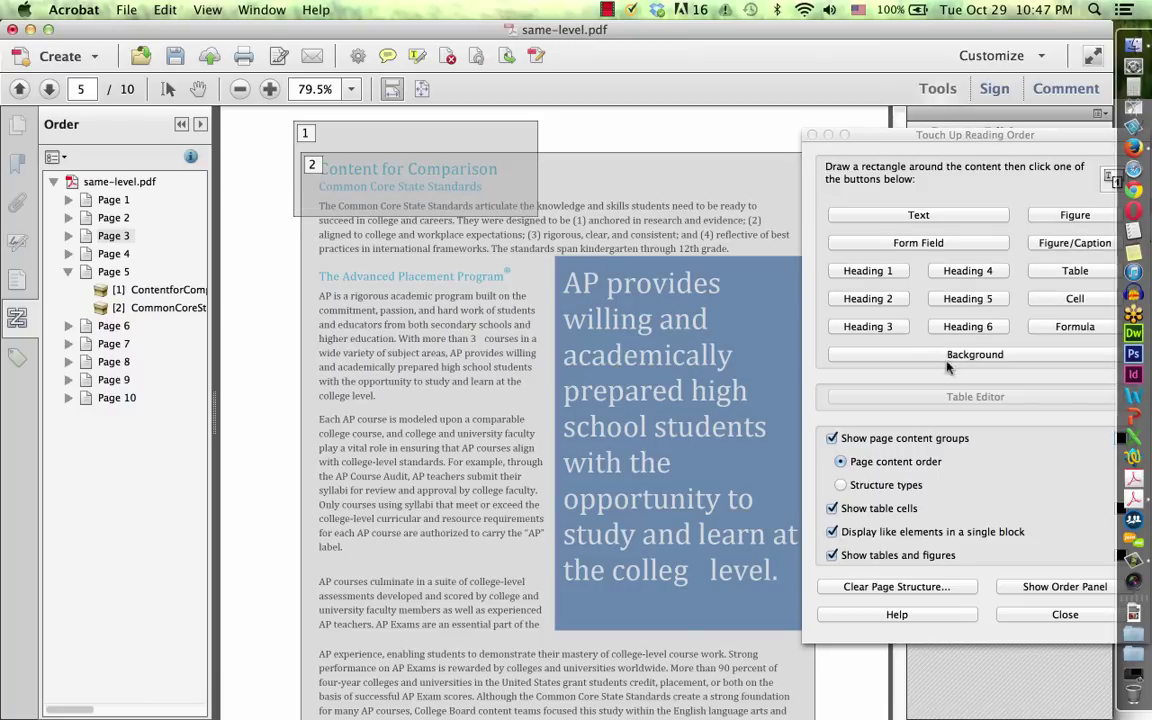
left_click(886, 328)
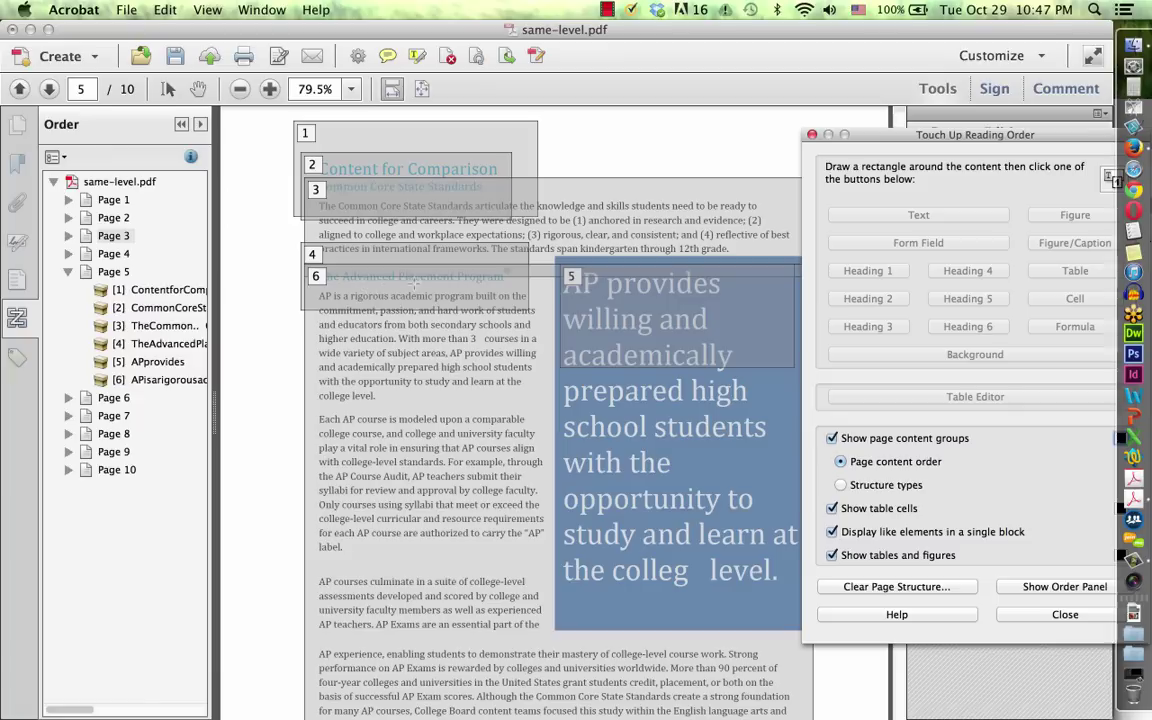
left_click_drag(279, 250, 530, 290)
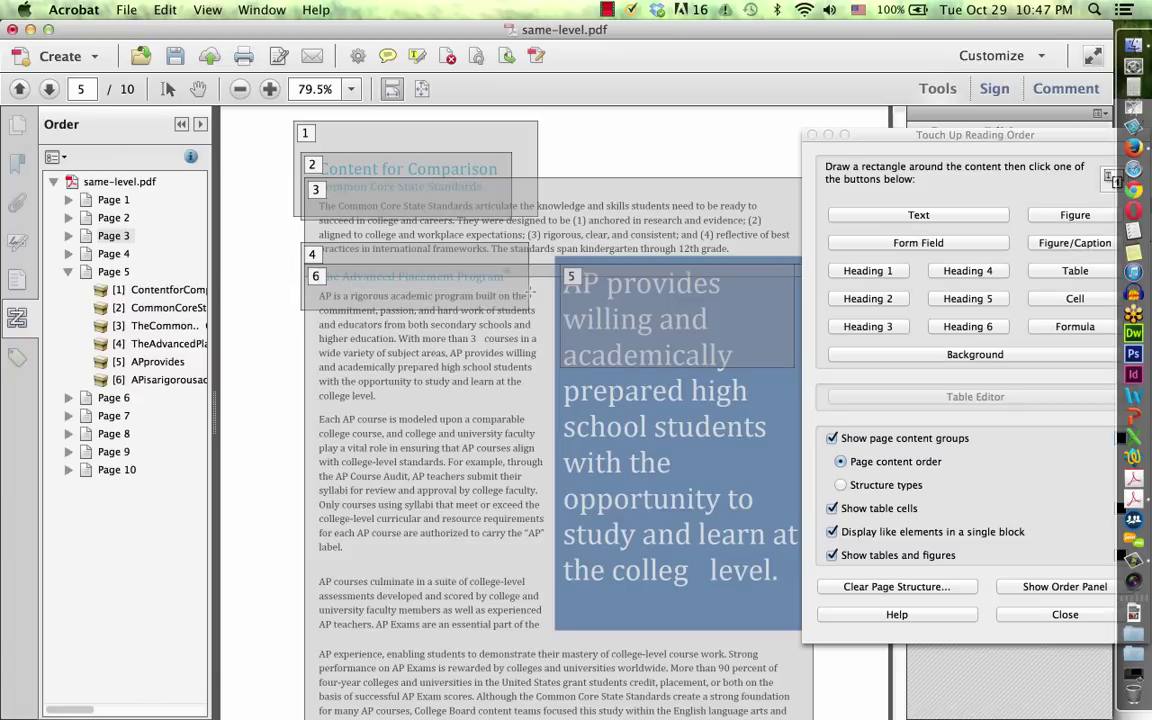
left_click(868, 326)
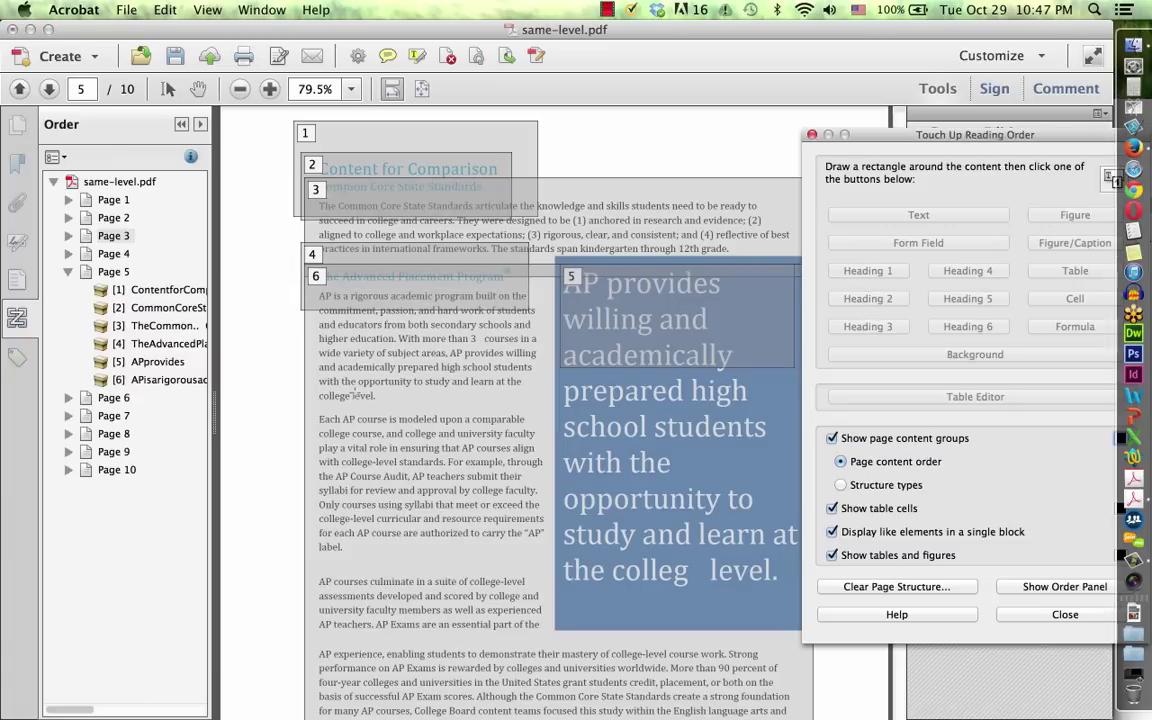
Tag the "AP English Literature and Composition" line near the end of page 5 as a heading
scroll(500, 400, "down", 5)
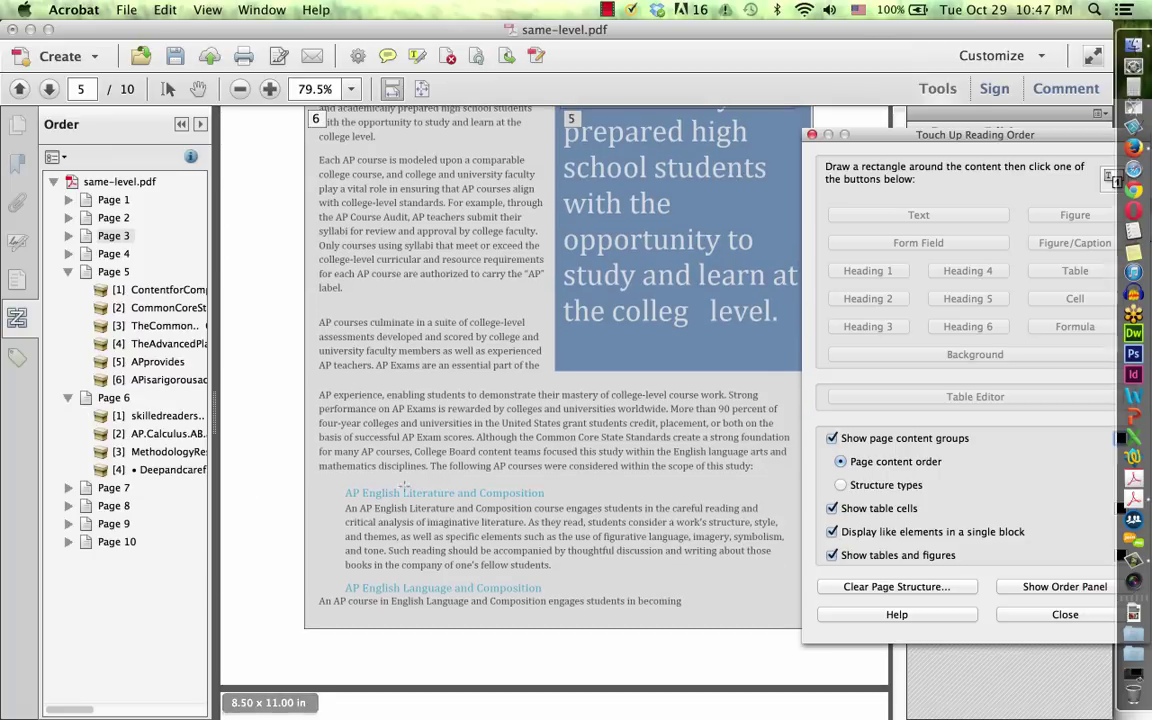
left_click_drag(333, 483, 548, 512)
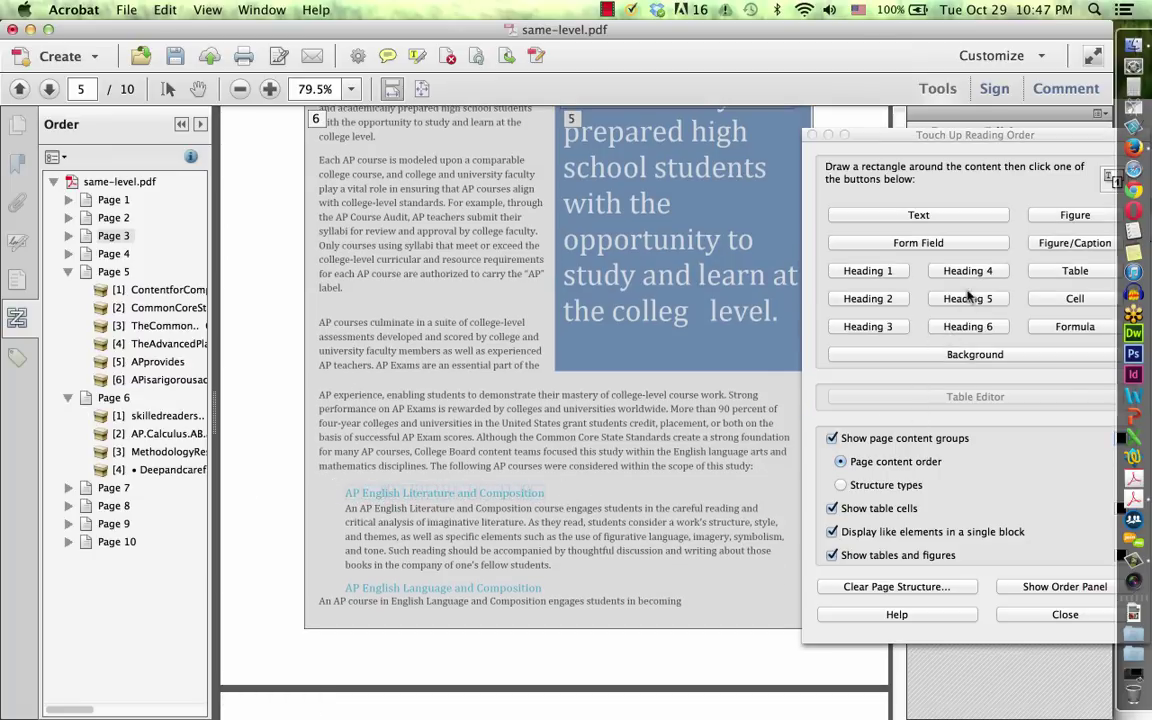
left_click(872, 262)
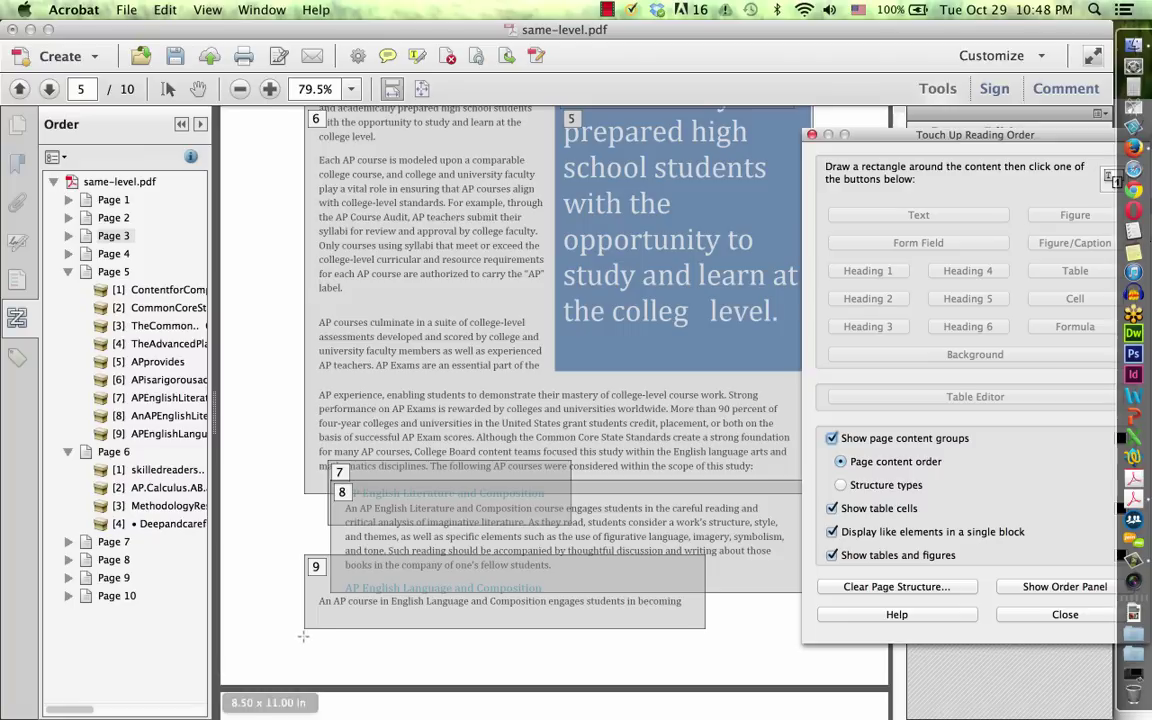
Tag the "AP English Language and Composition" line at the end of page 5 as Heading 4
left_click_drag(331, 577, 565, 597)
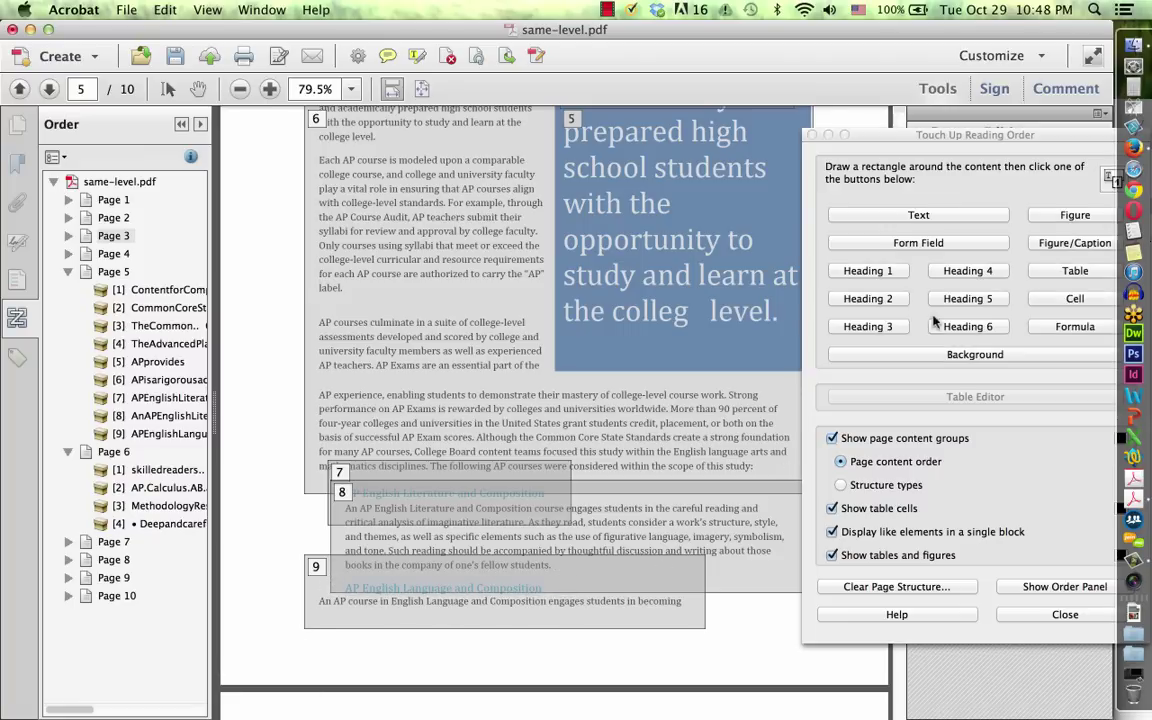
left_click(960, 270)
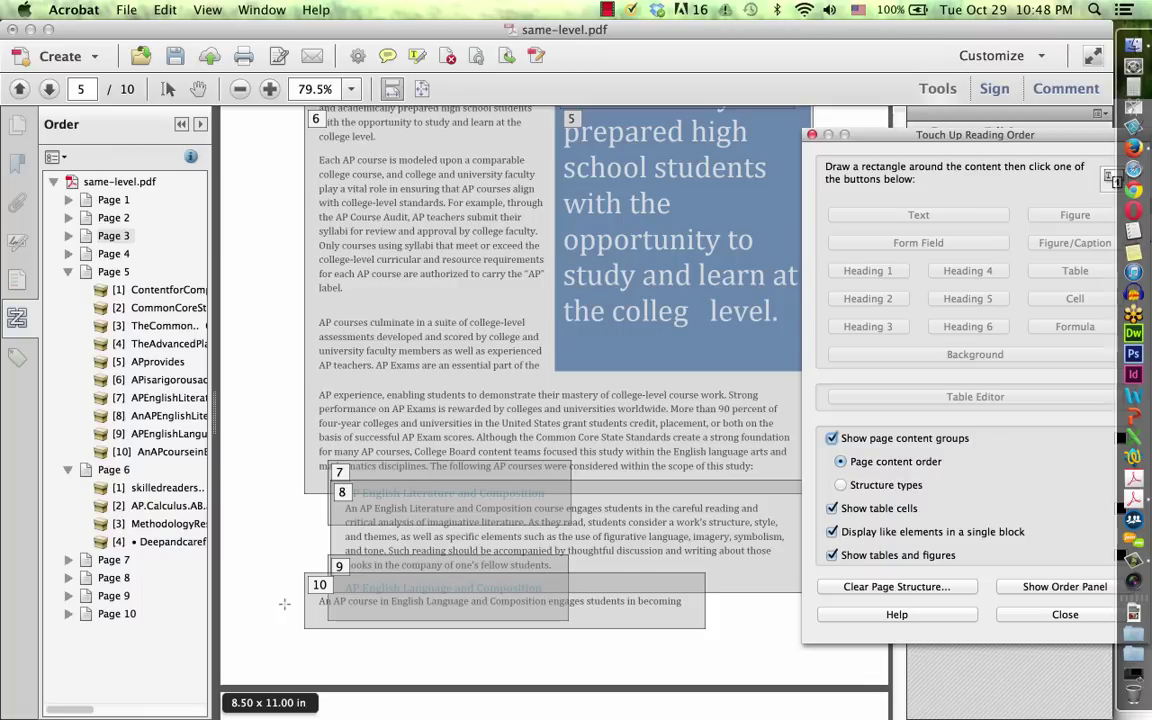
left_click(903, 693)
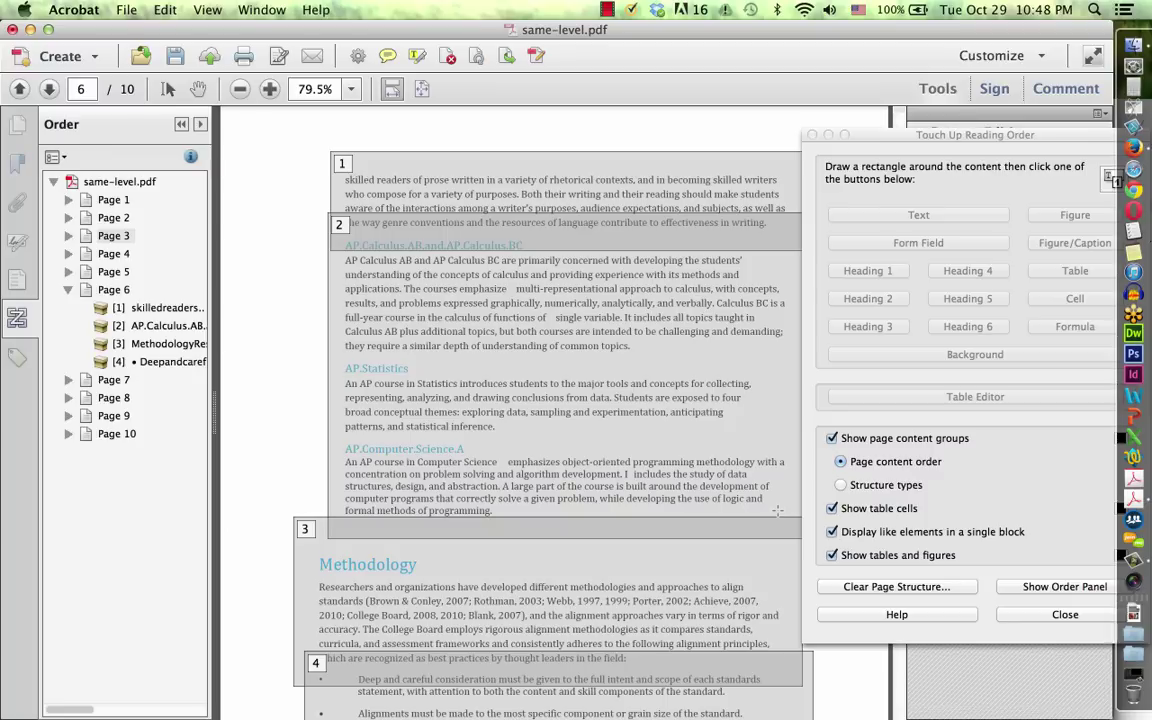
Switch to the Blackboard Learn instructions in Firefox, check the item on adding alt text to all graphics, and return to Acrobat
key("super+Tab")
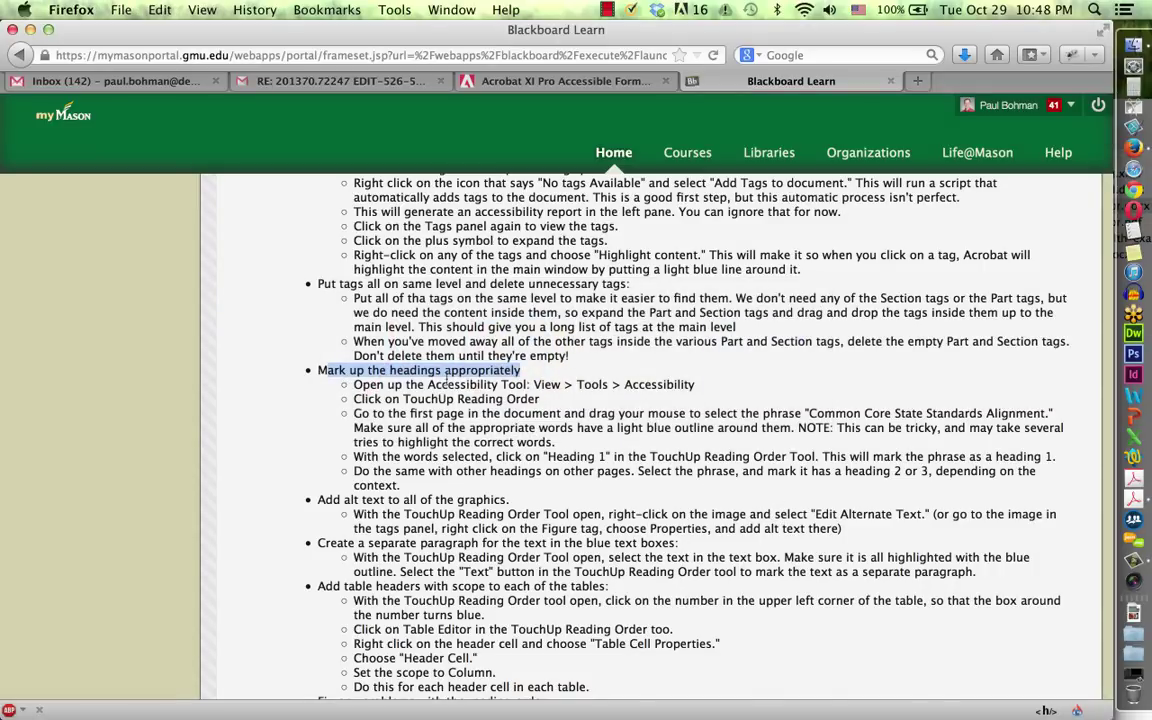
left_click(292, 452)
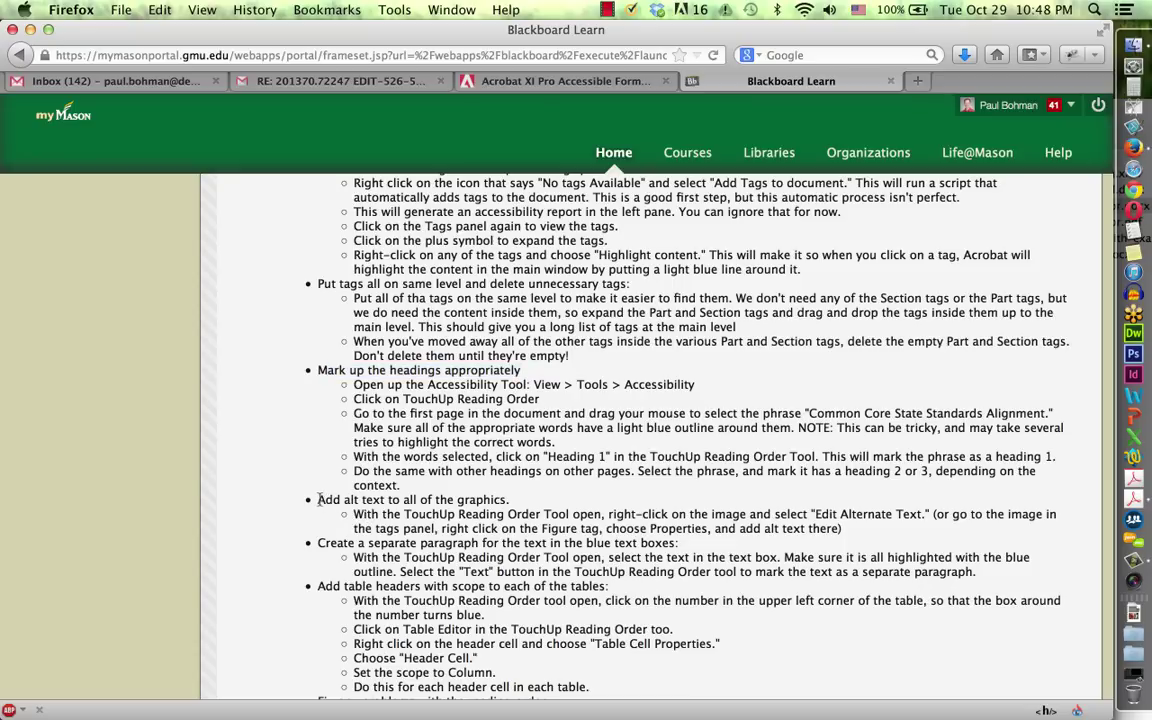
triple_click(500, 499)
key("super+Tab")
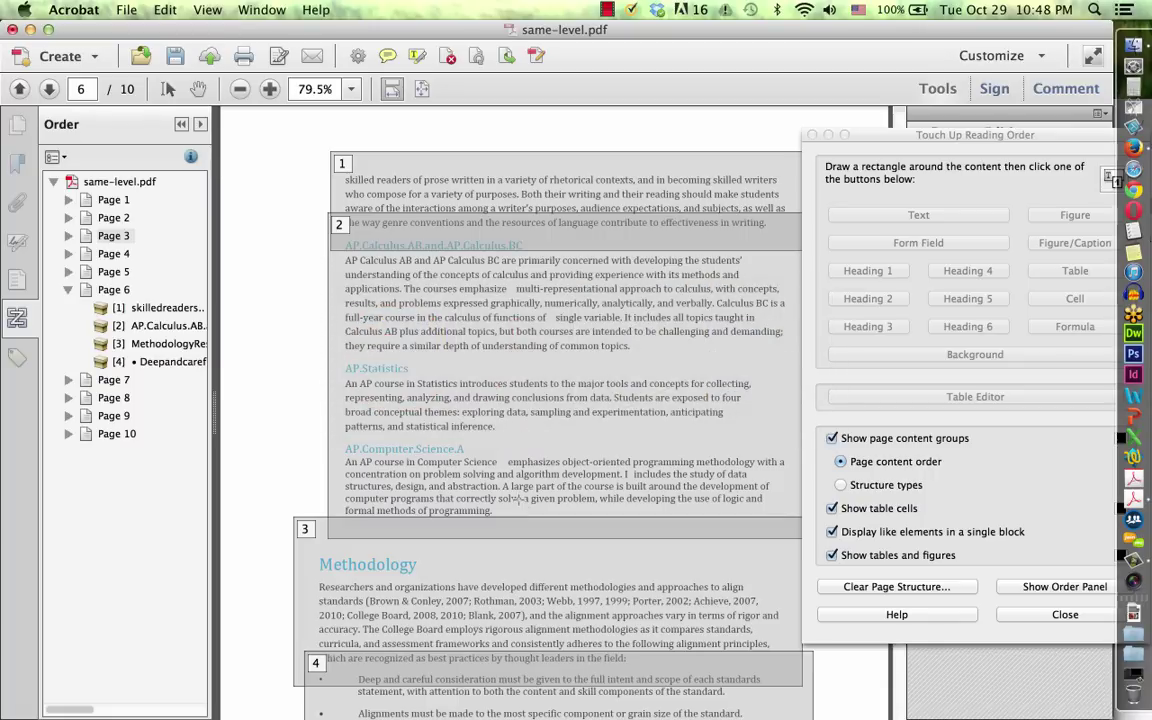
Go to page 1, show the tag tree, and open the properties of the first Figure tag, the College Board logo
left_click(113, 200)
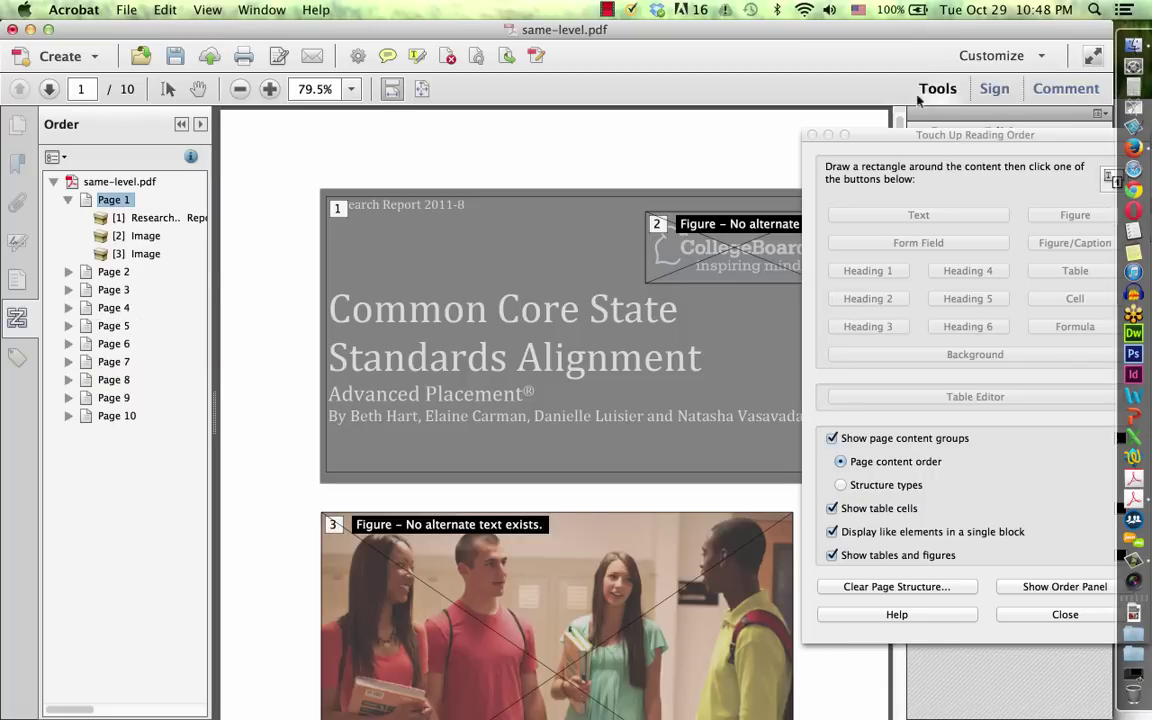
left_click_drag(883, 135, 1001, 156)
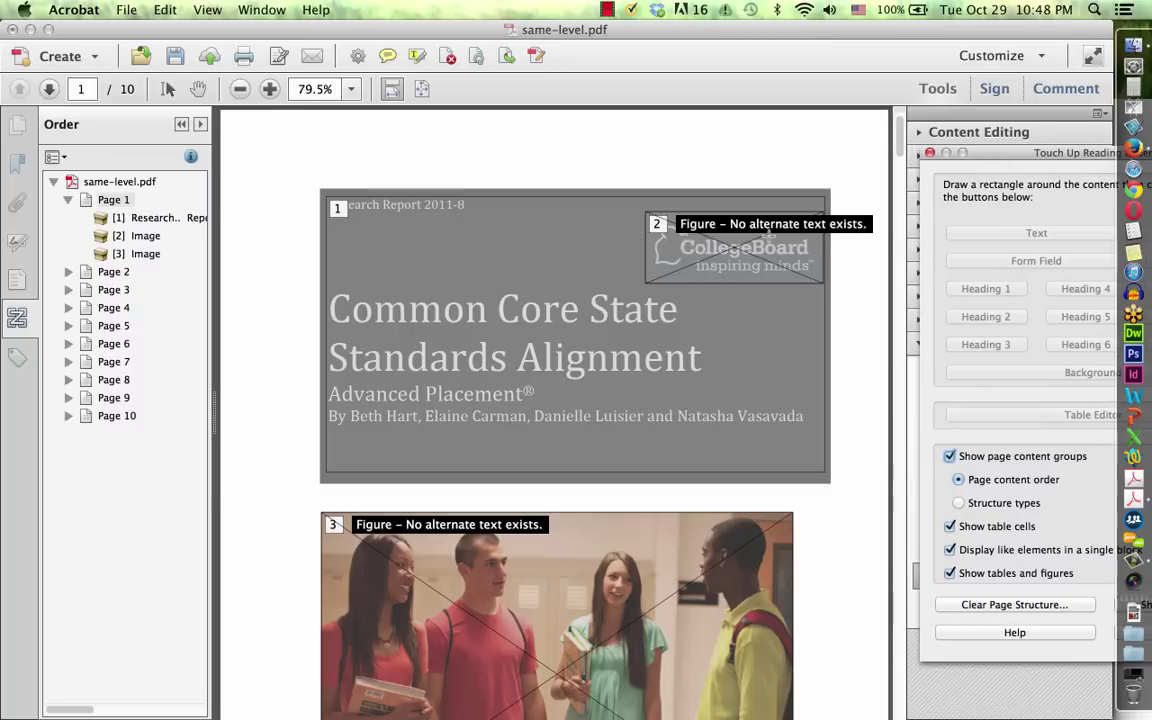
left_click(17, 358)
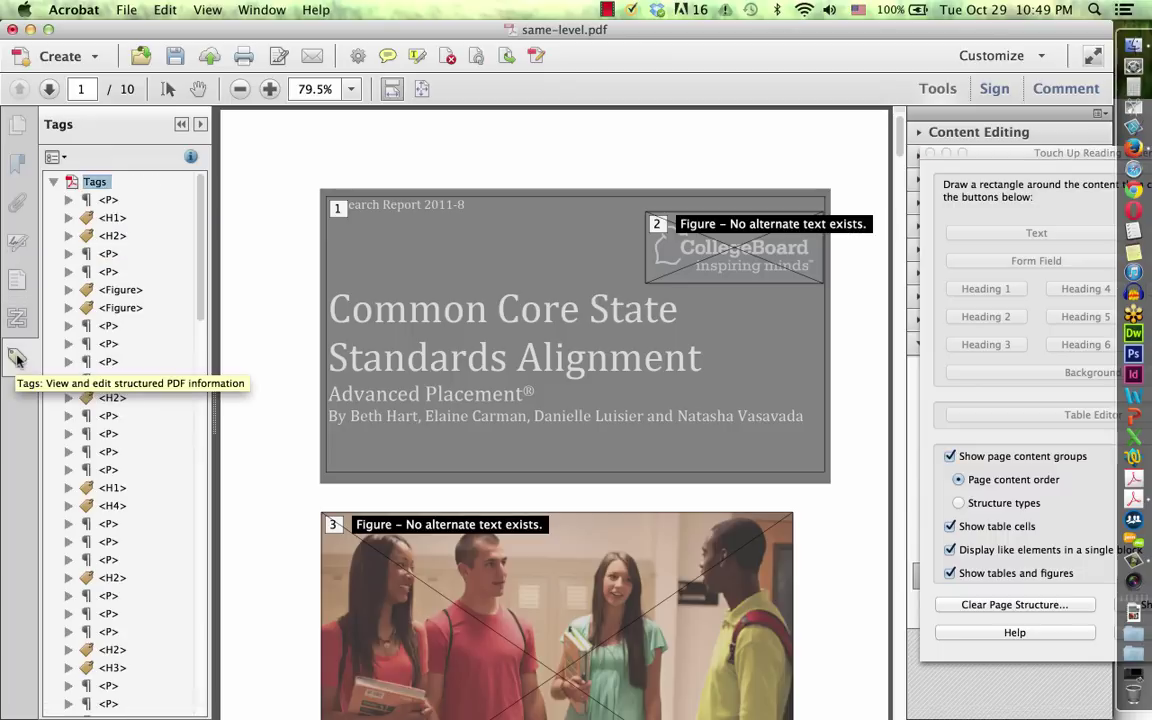
right_click(120, 296)
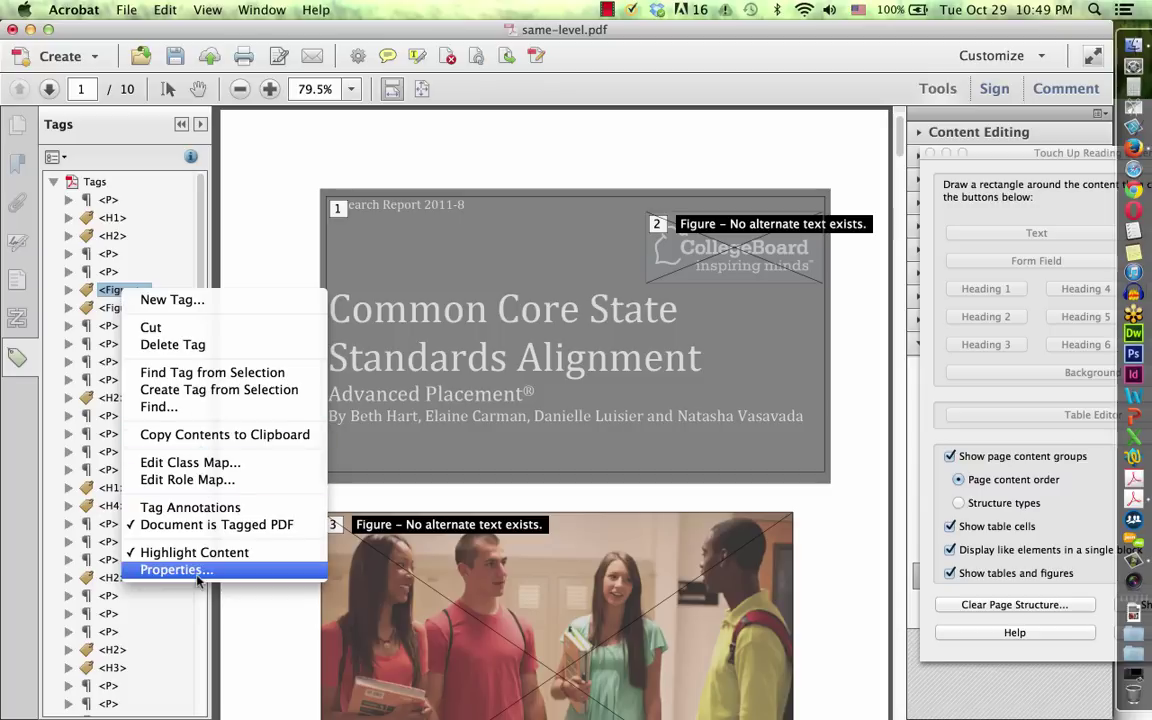
left_click(175, 570)
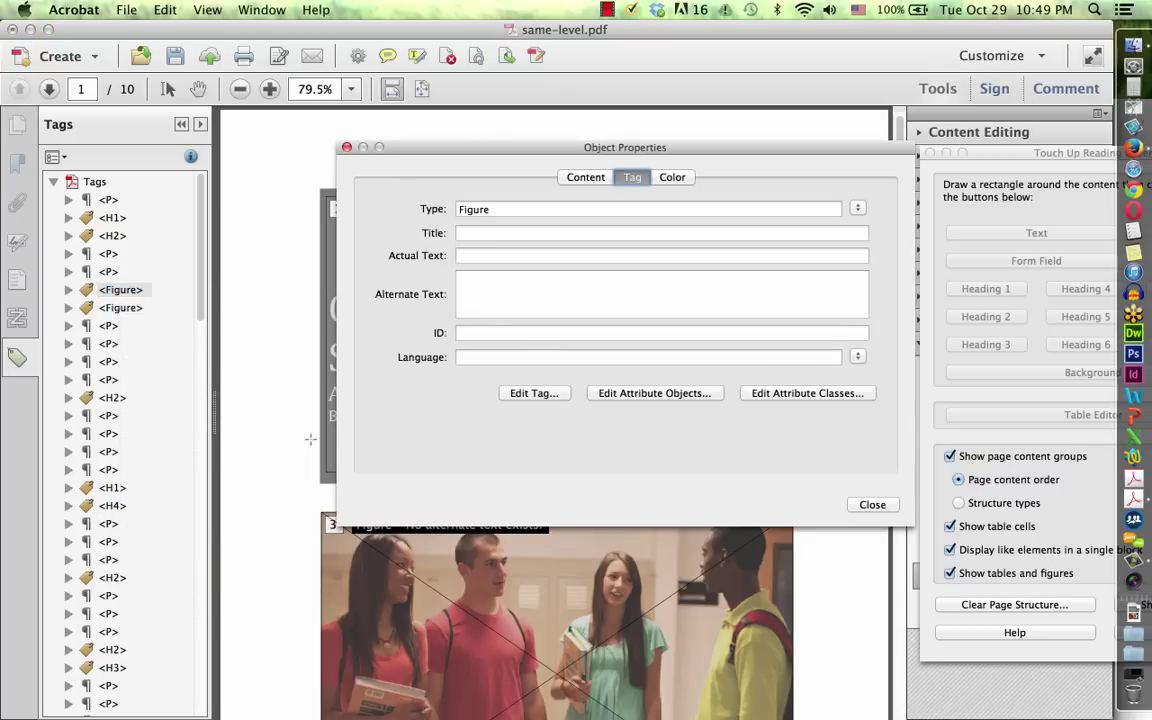
Try the List type on the logo's tag and set the type back to Figure
left_click(857, 208)
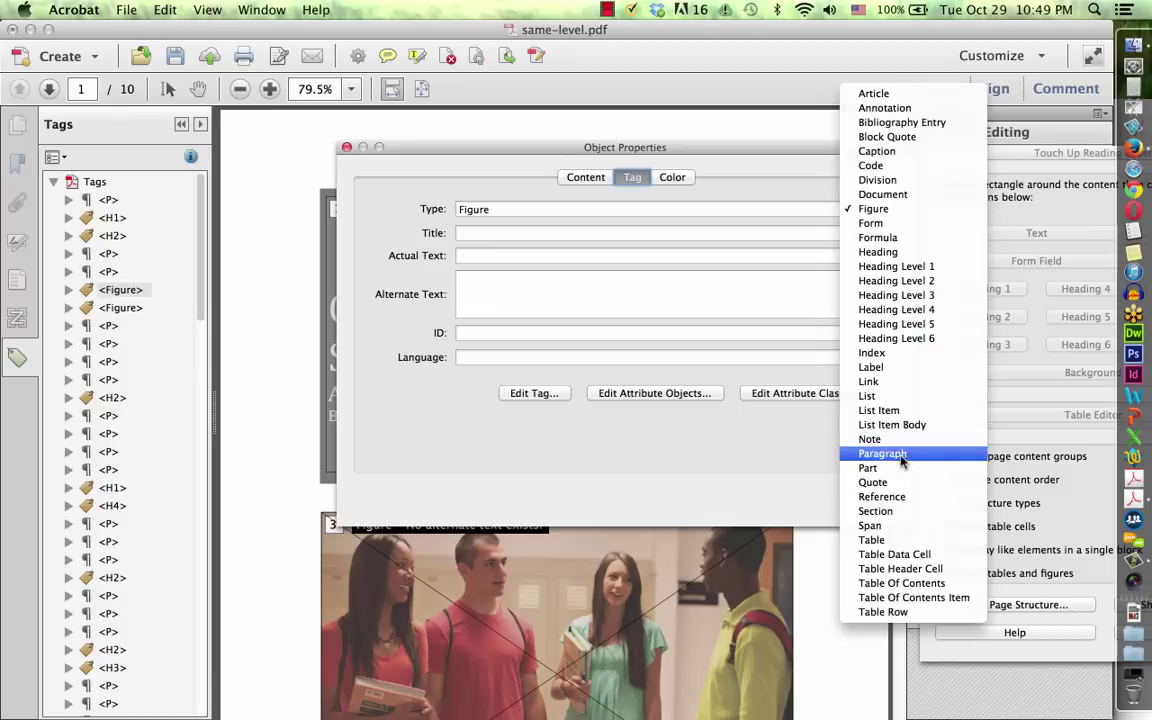
left_click(867, 396)
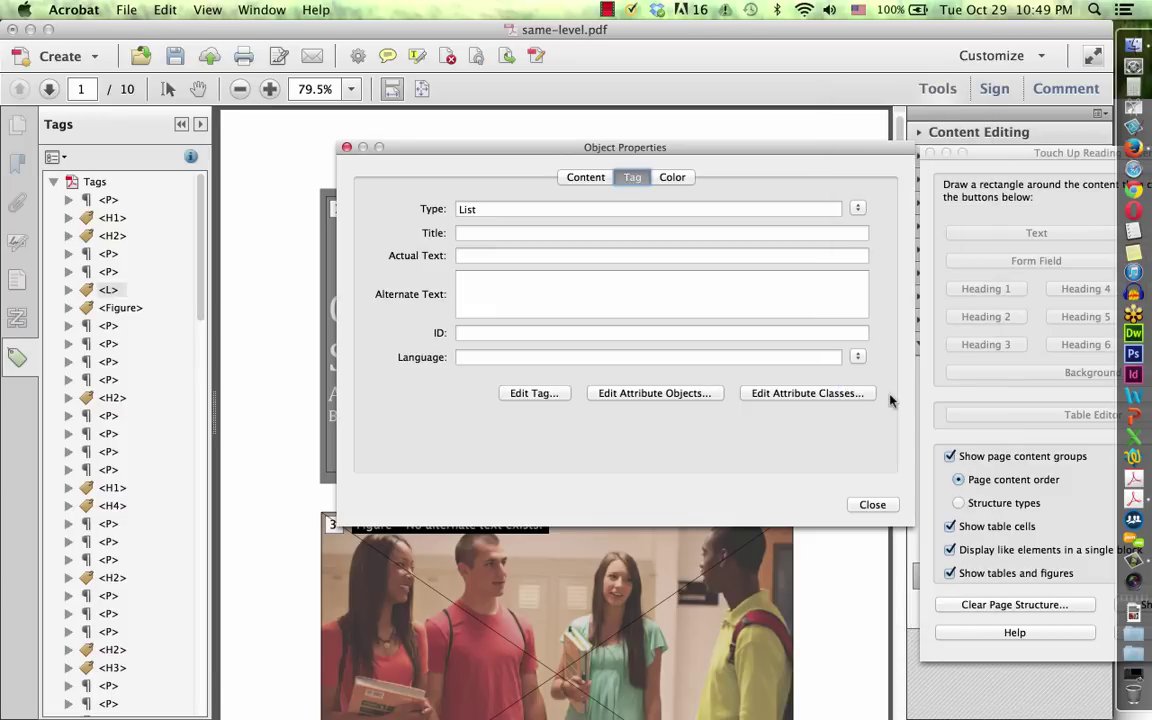
left_click(858, 209)
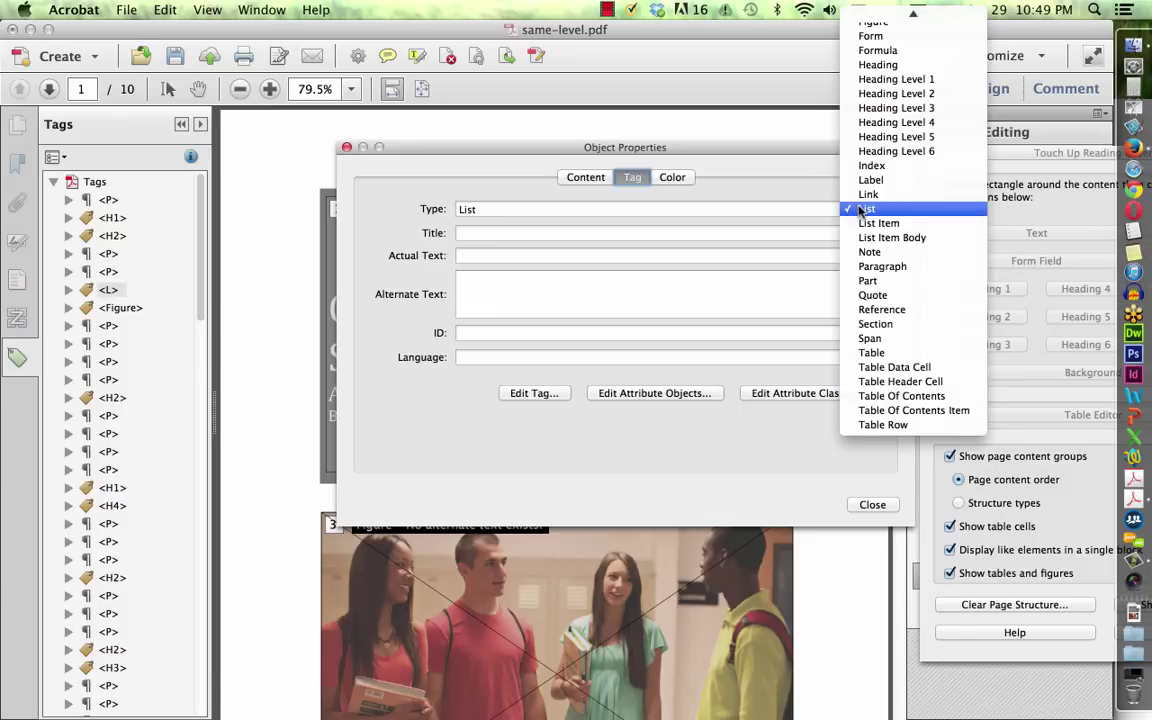
mouse_move(870, 15)
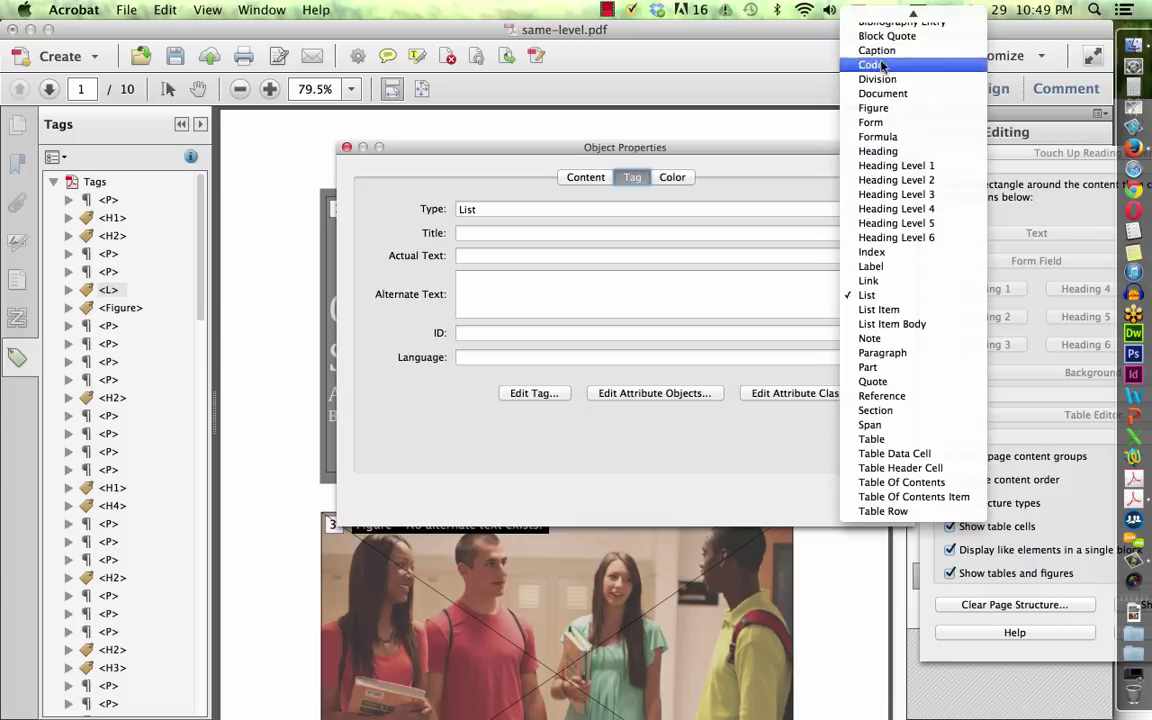
left_click(878, 108)
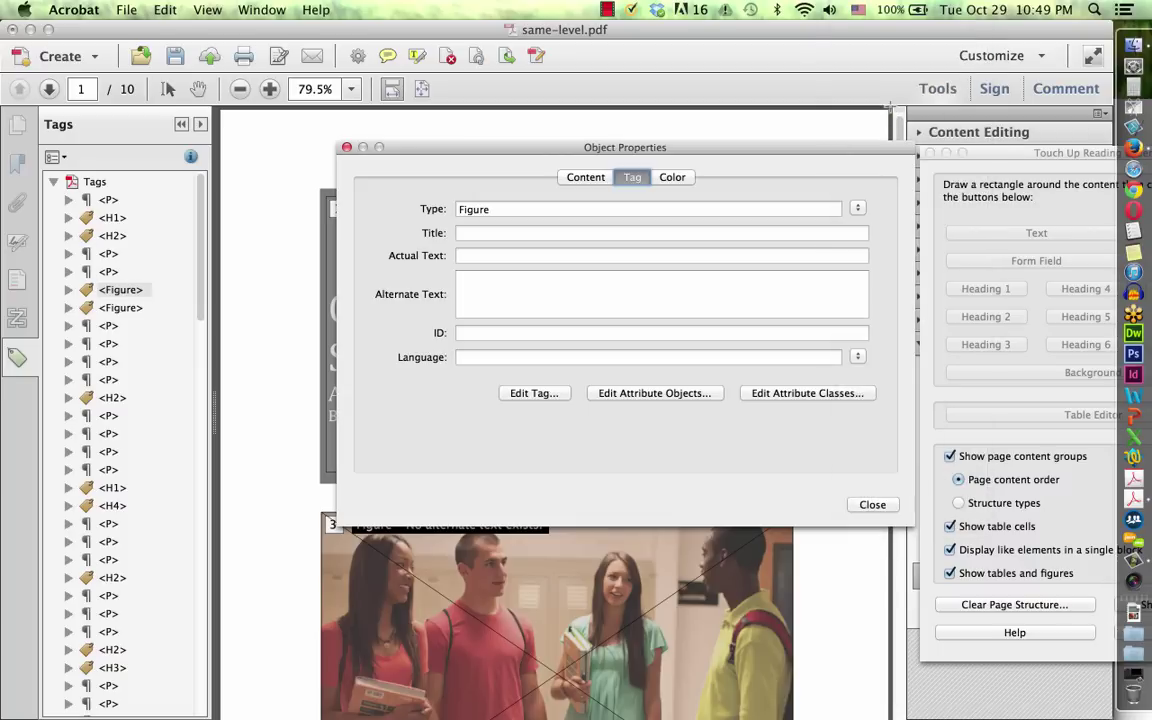
Set the logo's alternate text to "College Board: Inspiring Minds" and close its properties
left_click(528, 289)
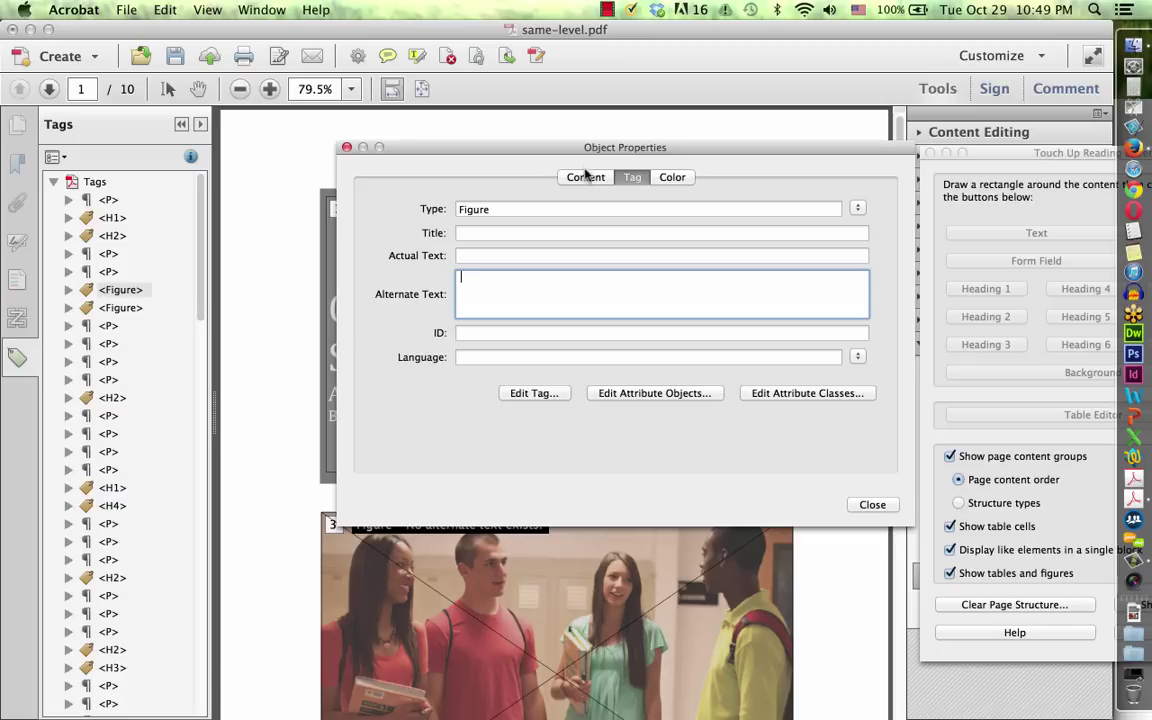
left_click_drag(531, 141, 493, 354)
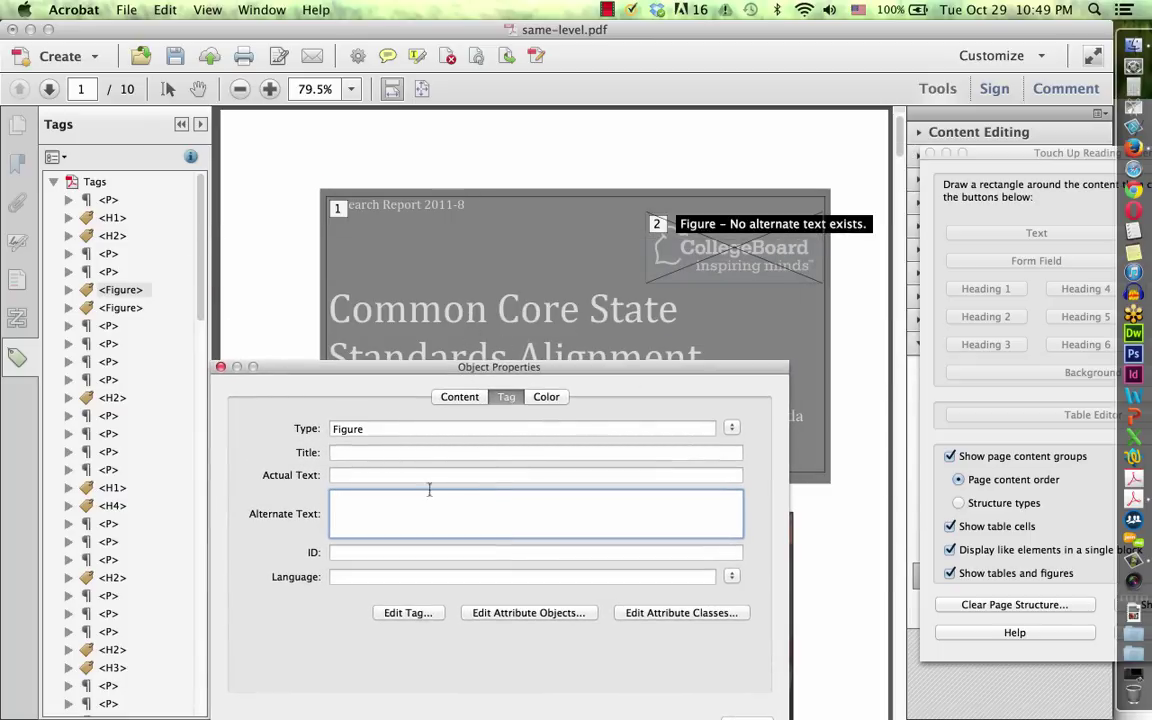
type("llege Board: Ins")
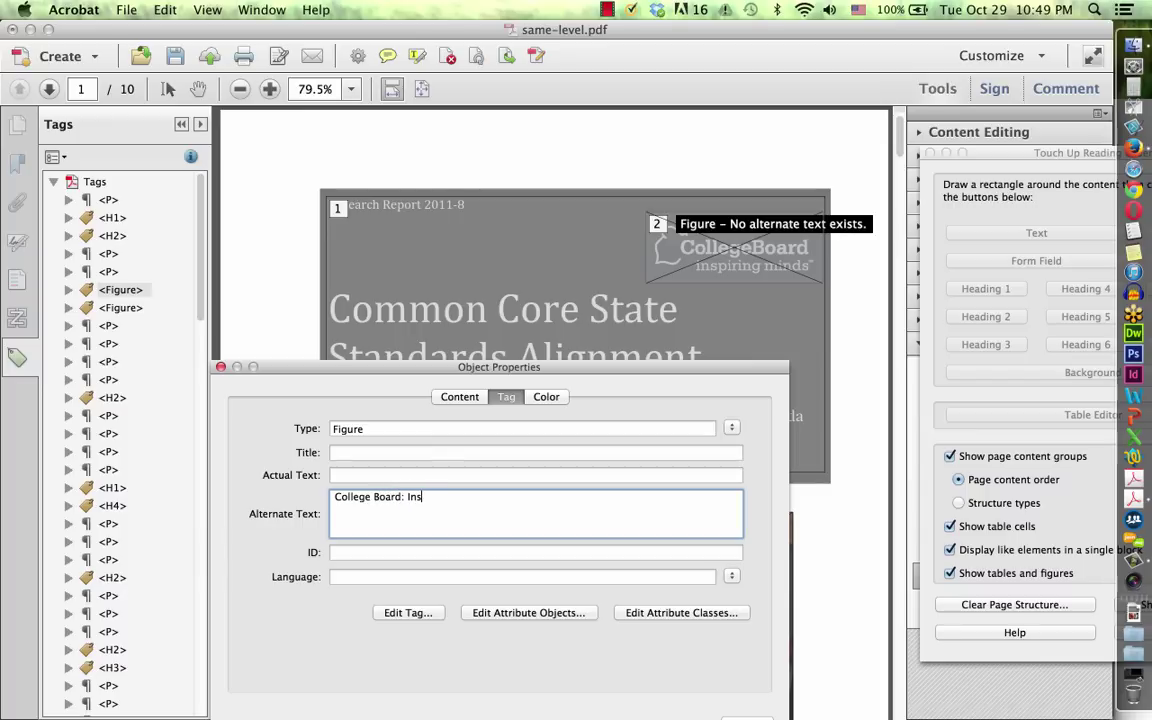
type("piring Minds")
left_click_drag(436, 373, 436, 250)
left_click(750, 601)
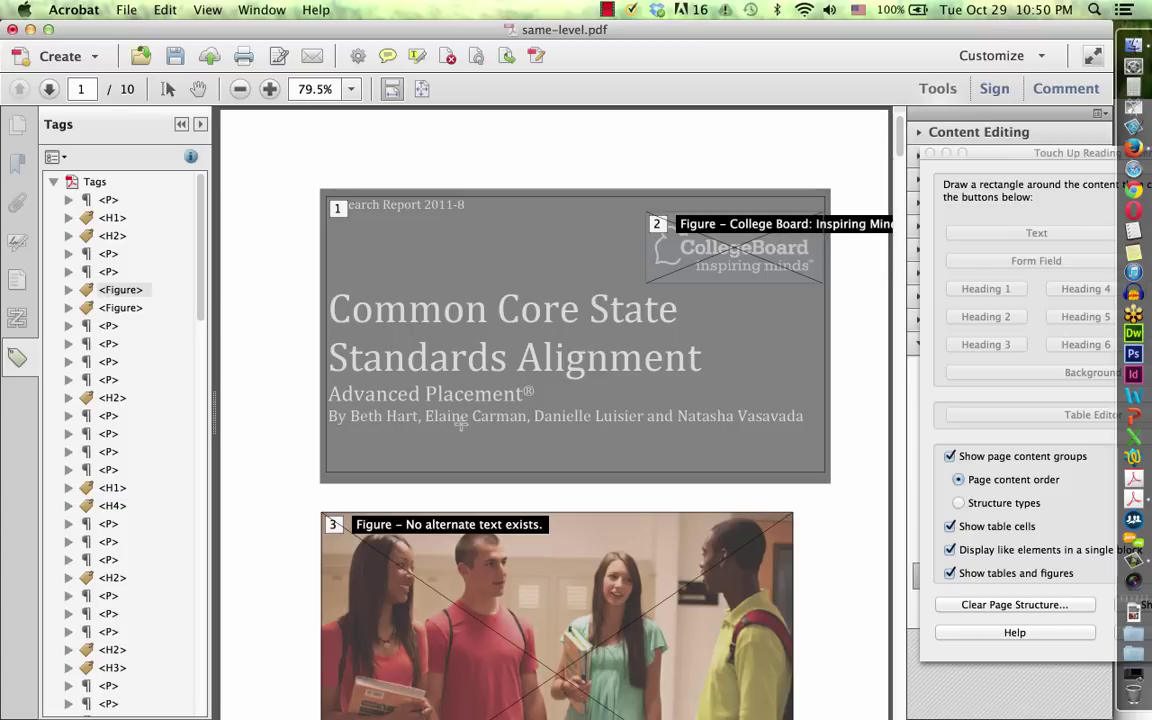
Set the page 1 student photo's alternate text to "A group of students, with the word "Connection" superimposed on top"
left_click_drag(124, 290, 127, 313)
right_click(127, 313)
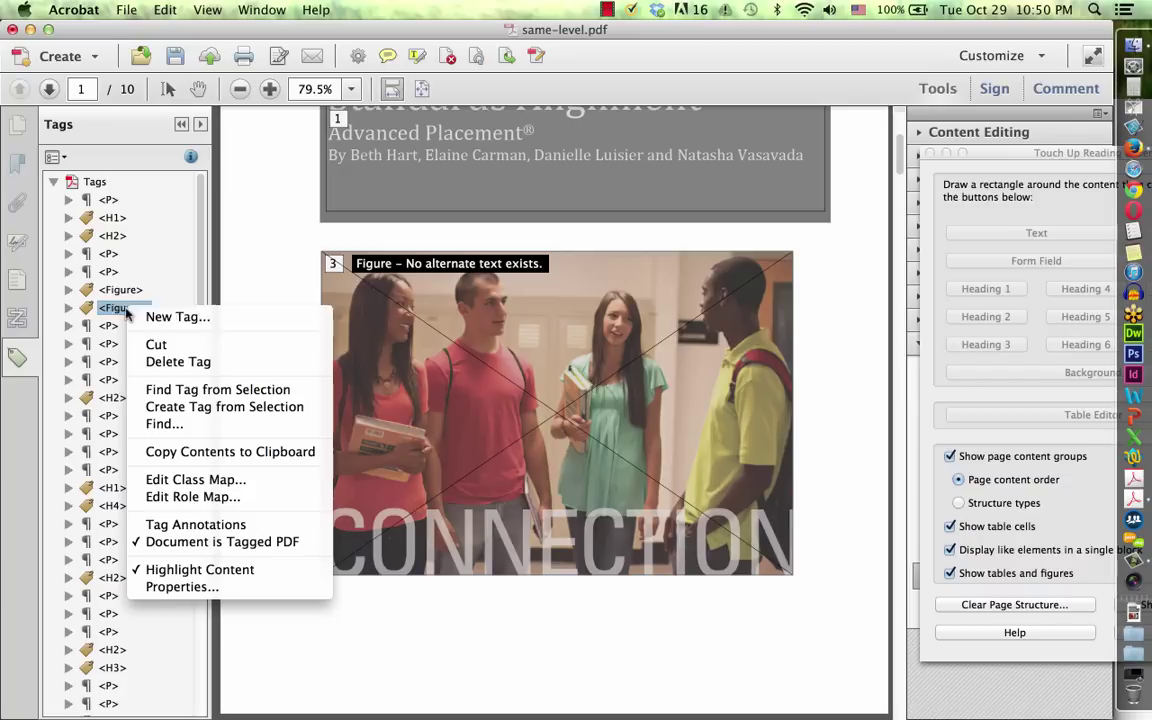
left_click(180, 588)
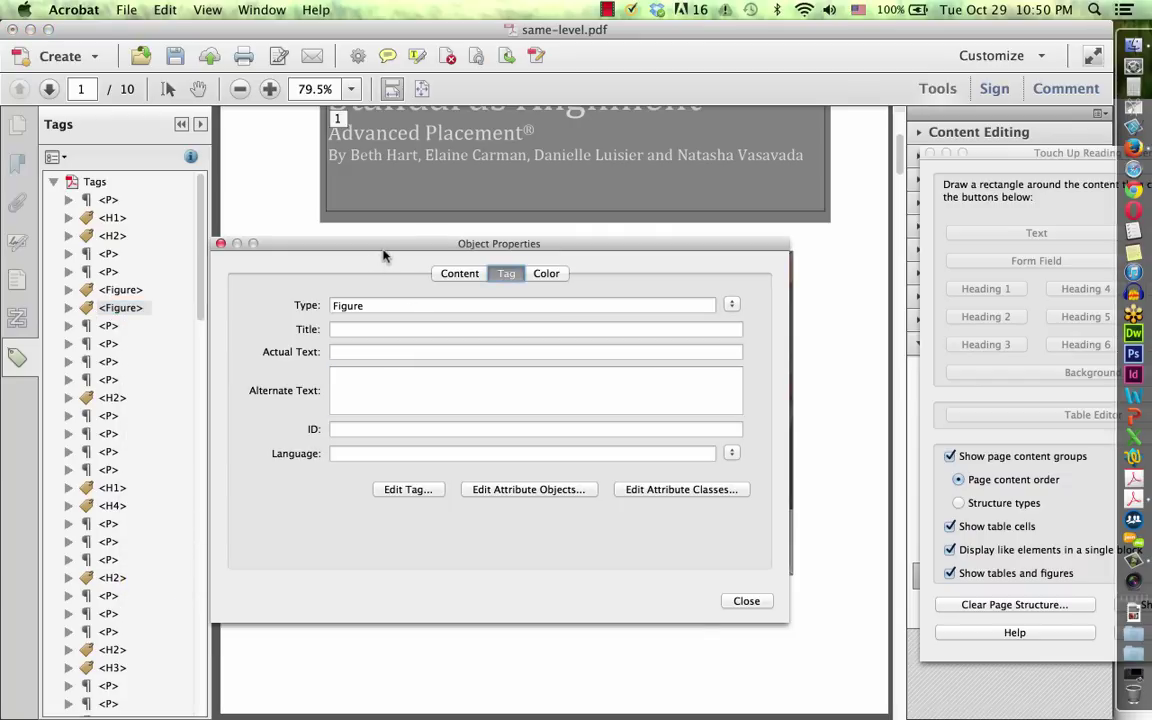
left_click_drag(512, 249, 507, 200)
left_click(410, 325)
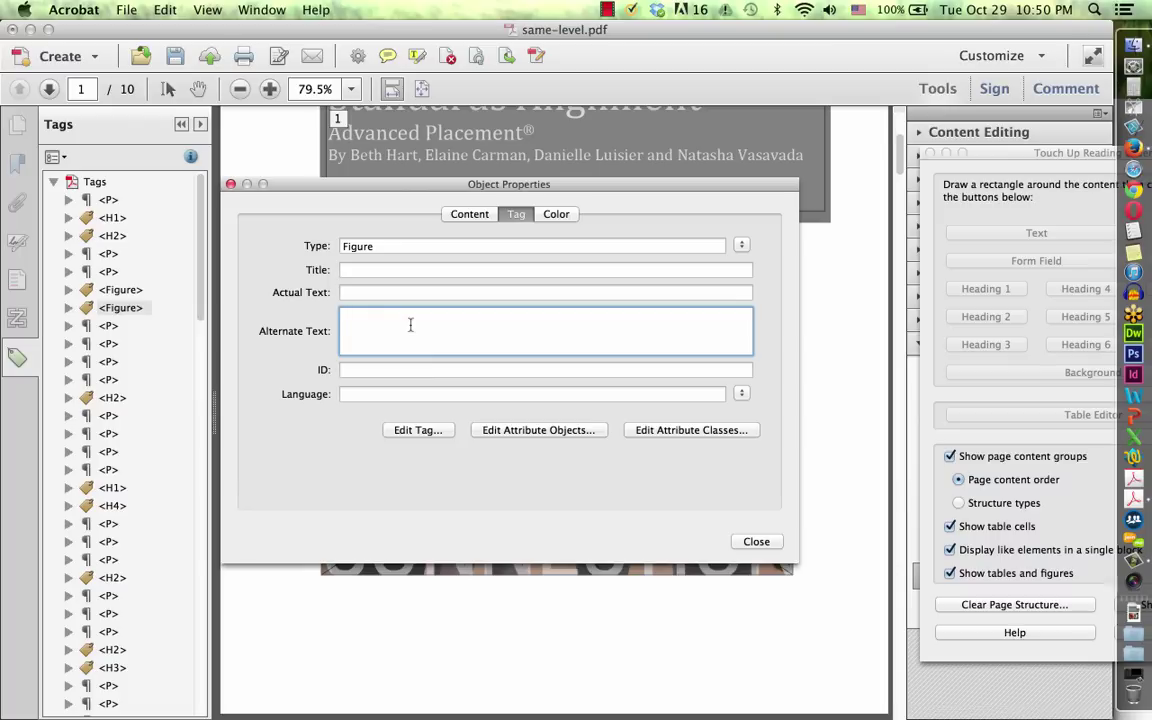
type("A group of students, with the word \"Connection")
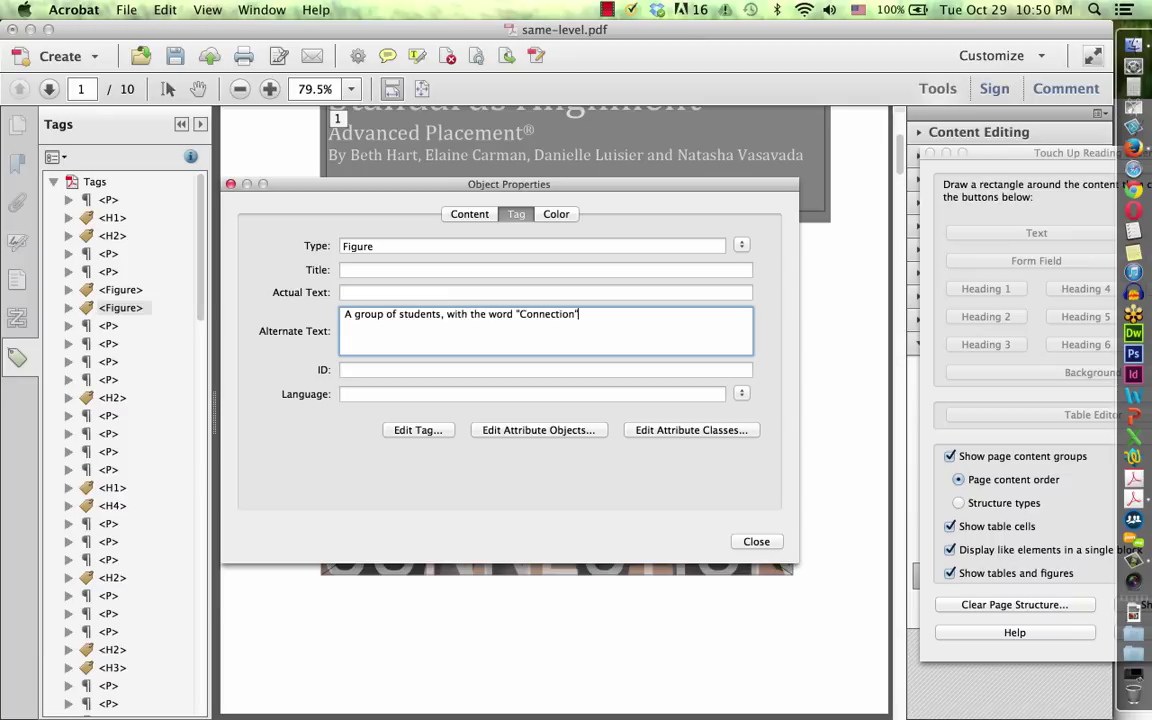
type("imposed on top")
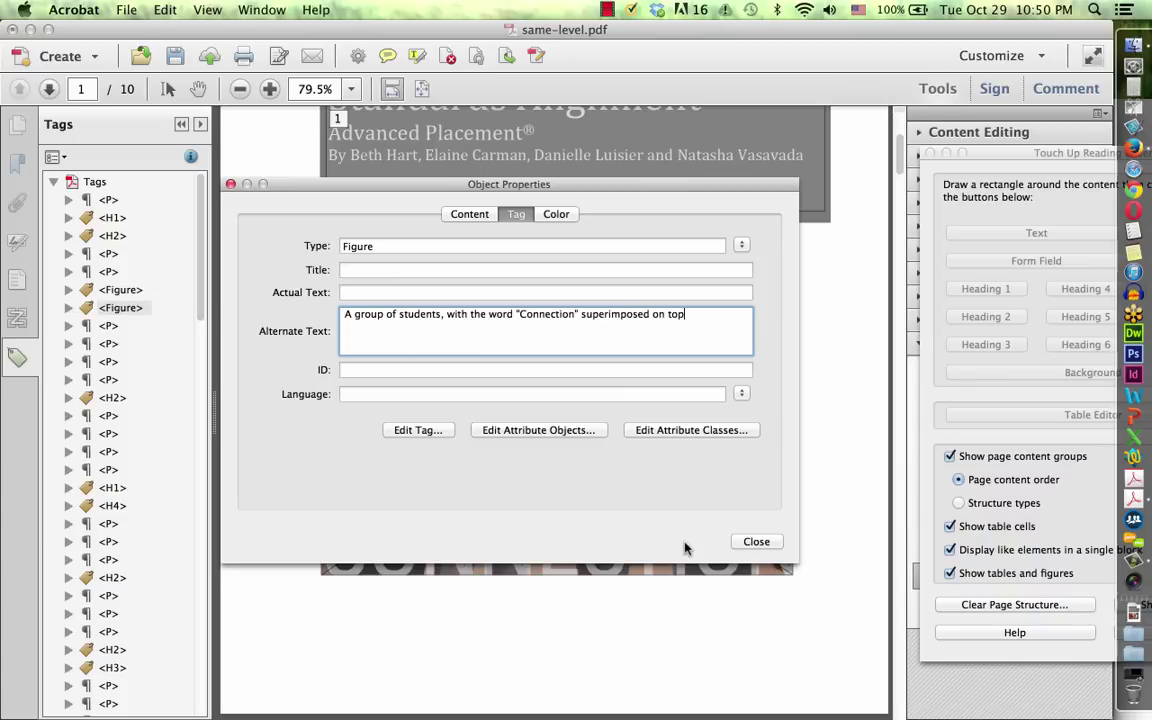
left_click(757, 542)
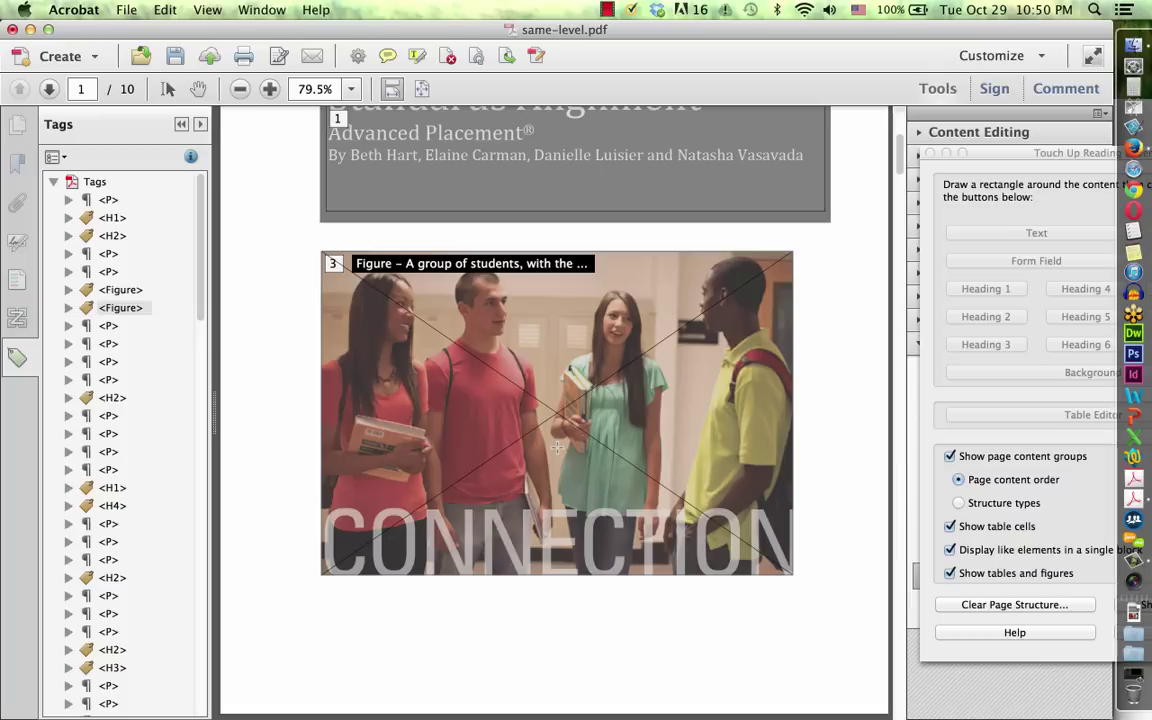
Look through page 2 and the tag tree for further figures that need alternate text
scroll(557, 447, "down", 3)
scroll(557, 447, "down", 5)
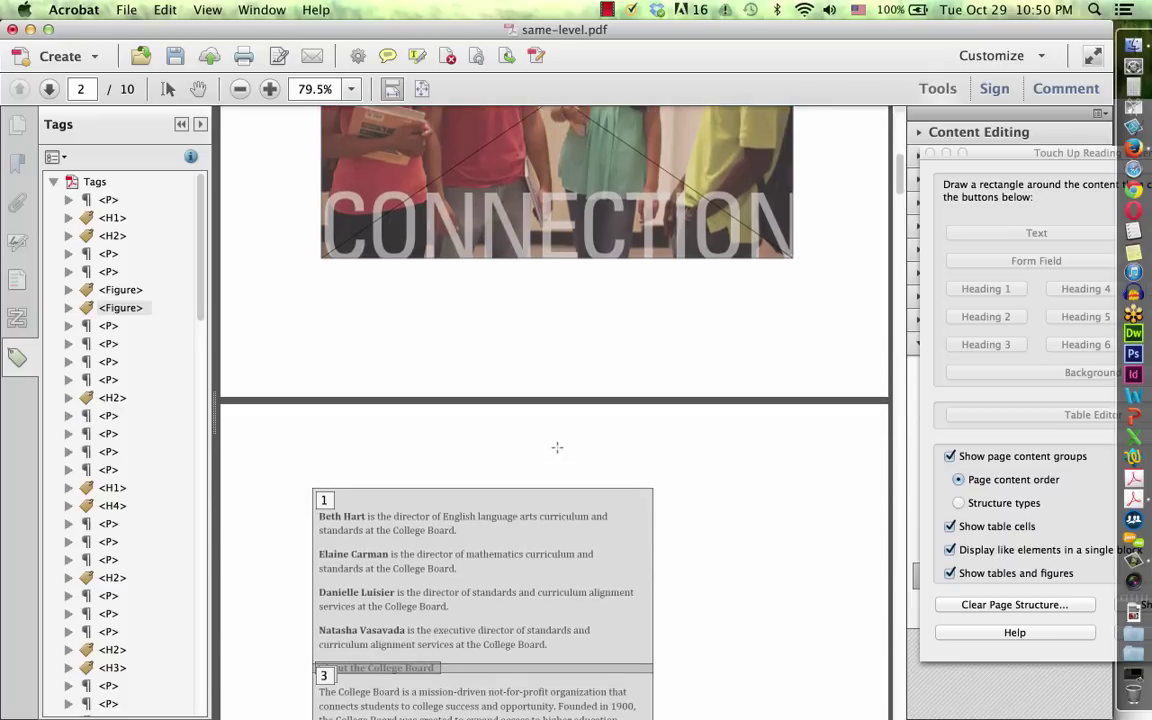
scroll(557, 447, "down", 3)
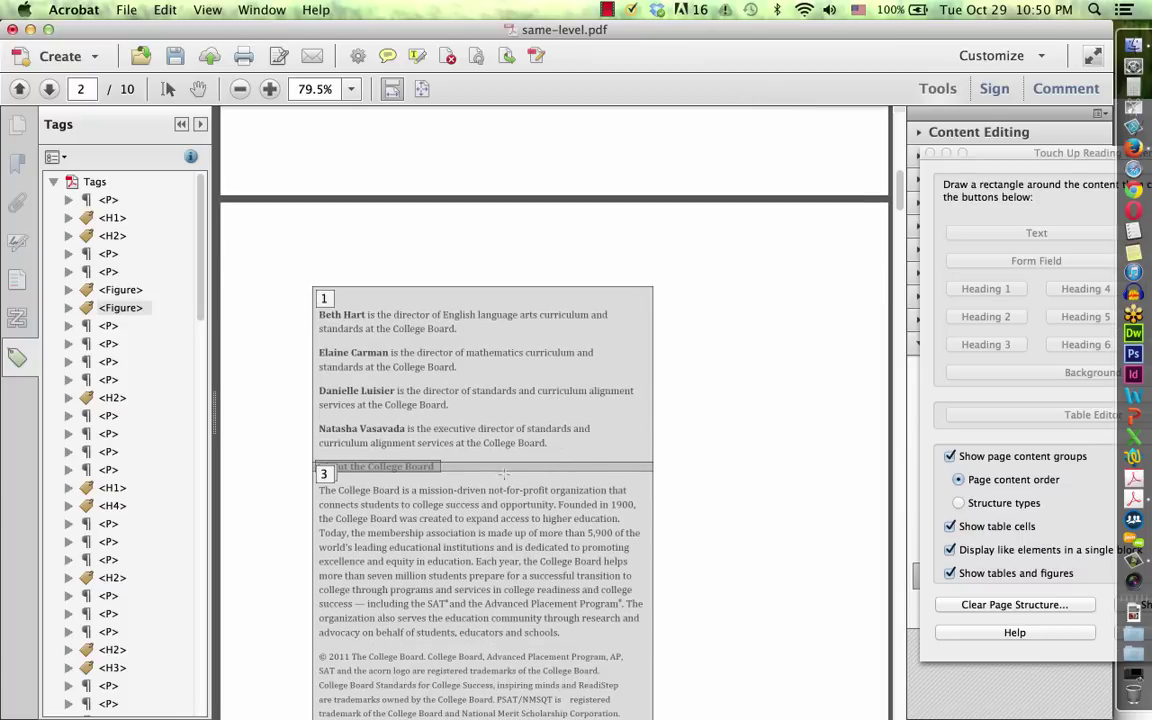
scroll(225, 420, "down", 8)
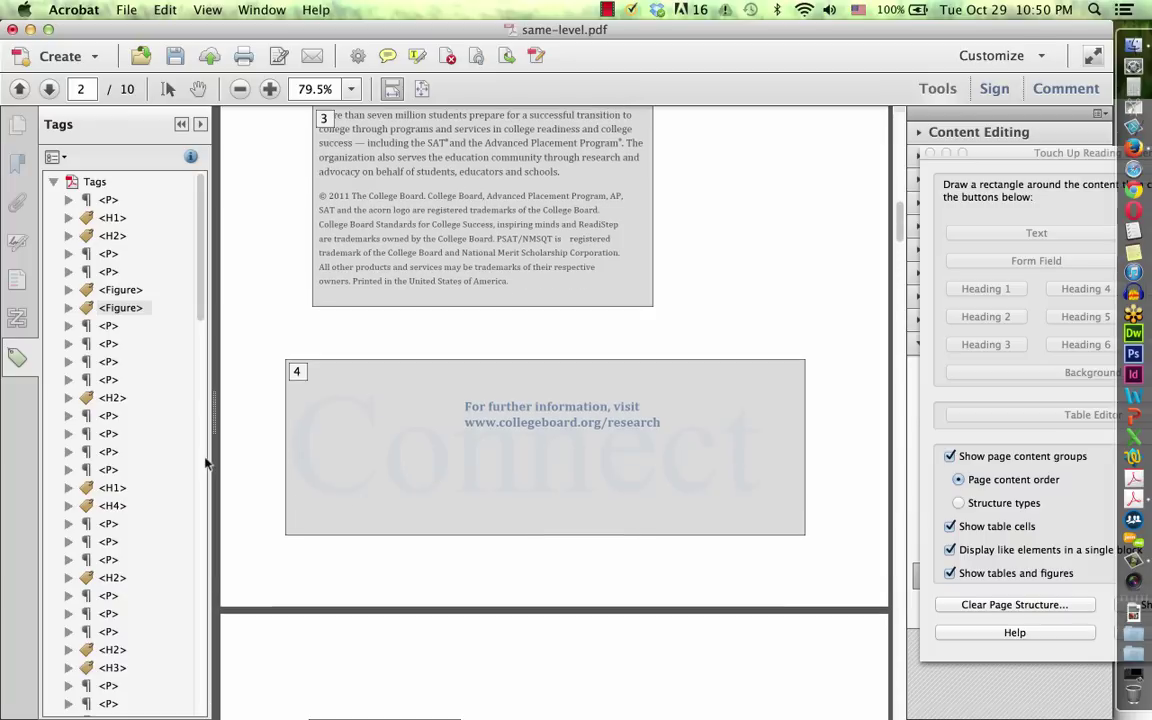
scroll(200, 440, "down", 5)
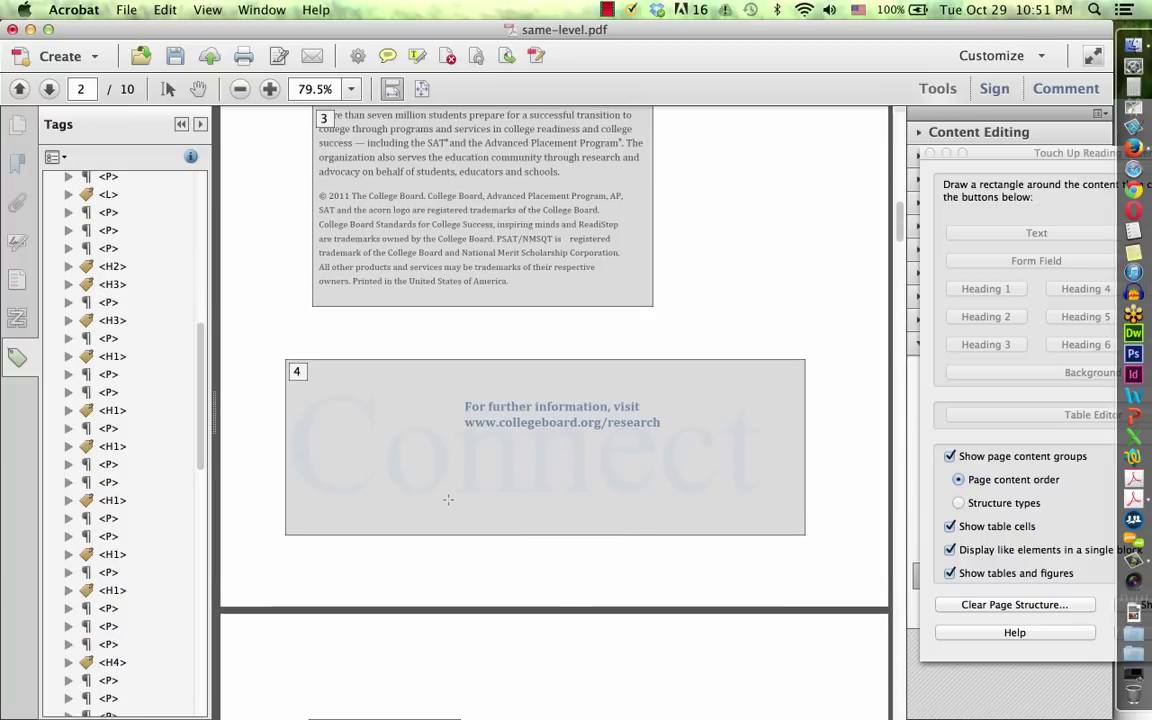
left_click_drag(190, 418, 227, 257)
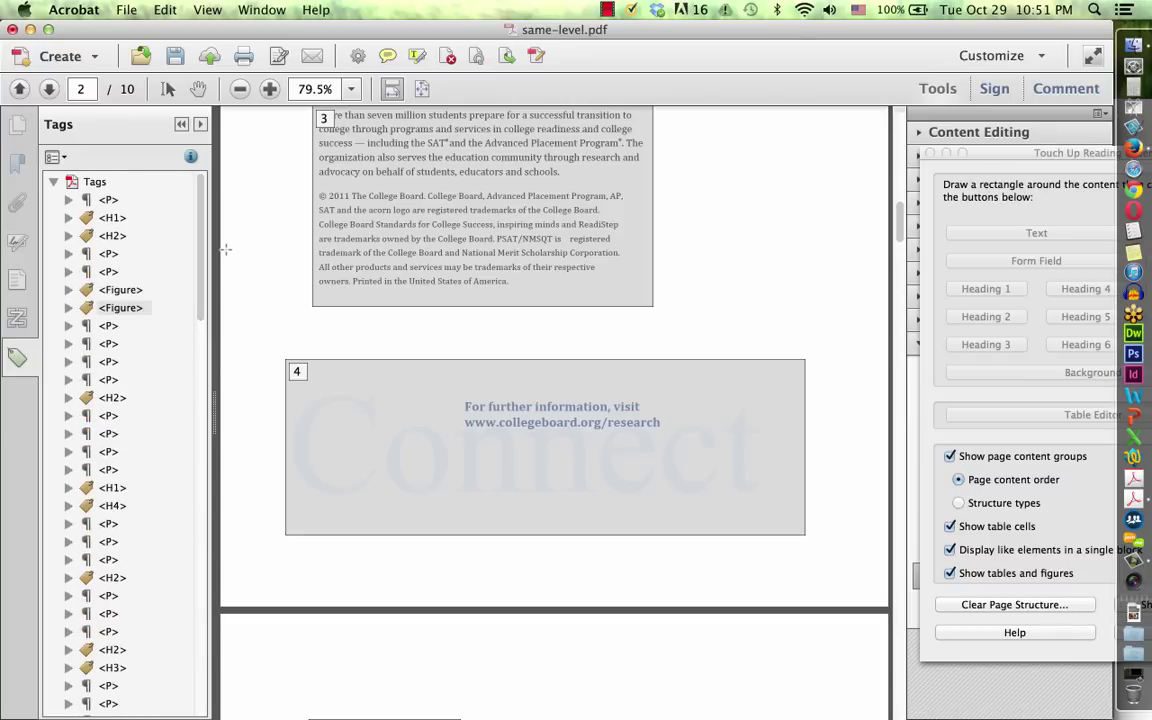
Check the Blackboard assignment page in Firefox for the instruction on blue text boxes and return to the PDF in Acrobat
key("super+Tab")
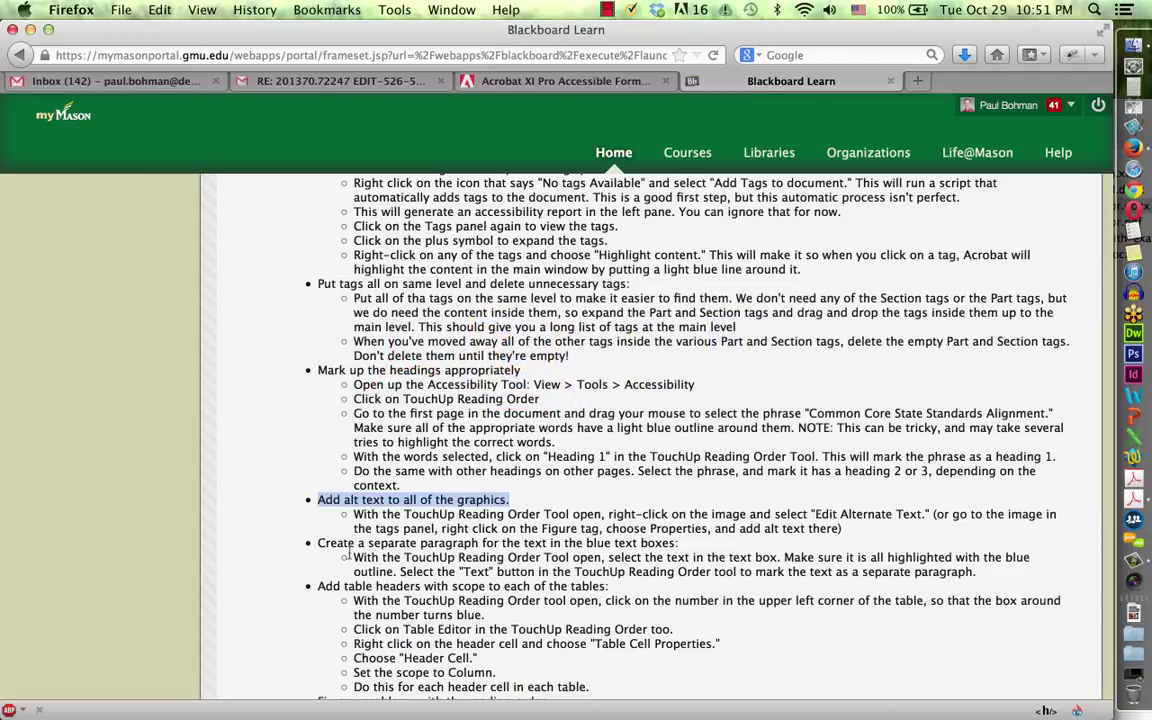
left_click_drag(312, 541, 690, 547)
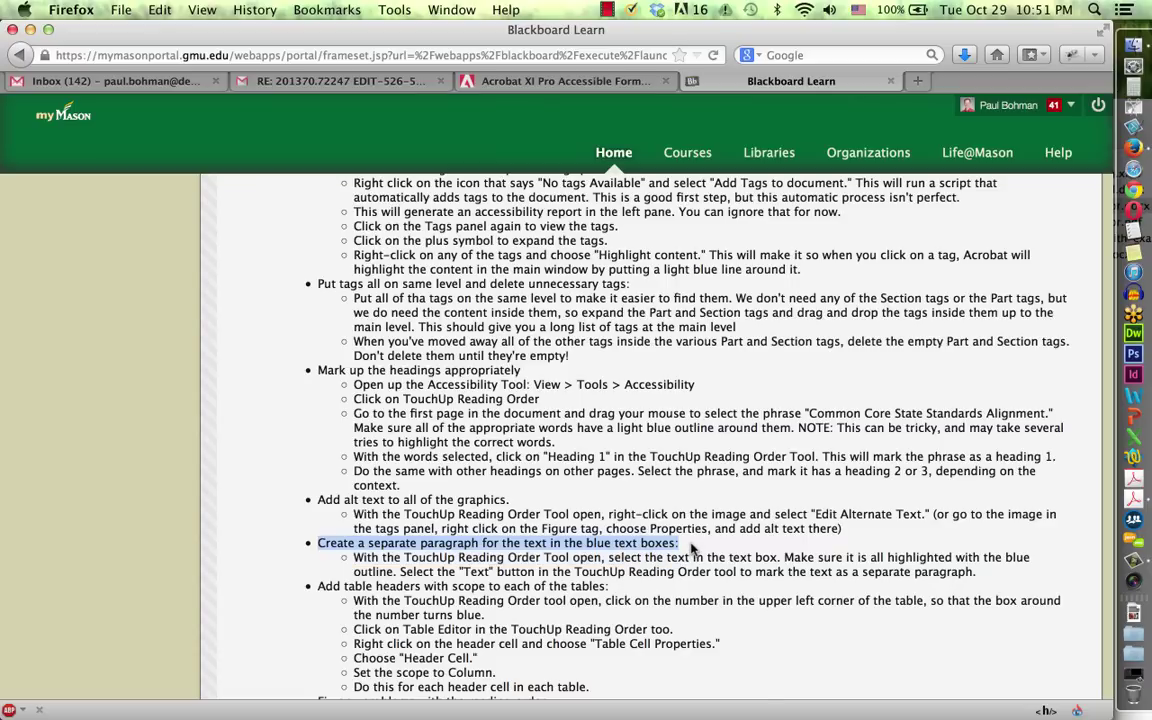
key("super+Tab")
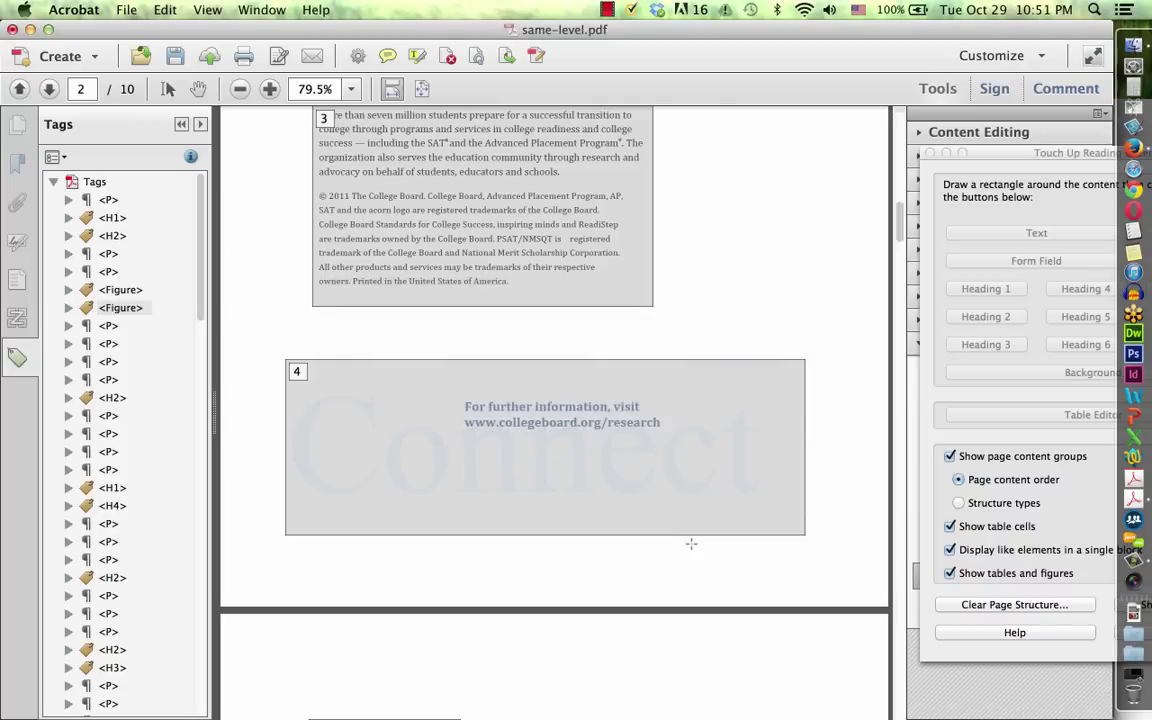
Look through pages 3 to 7 for blue text boxes whose text needs its own paragraph tag
scroll(691, 543, "down", 15)
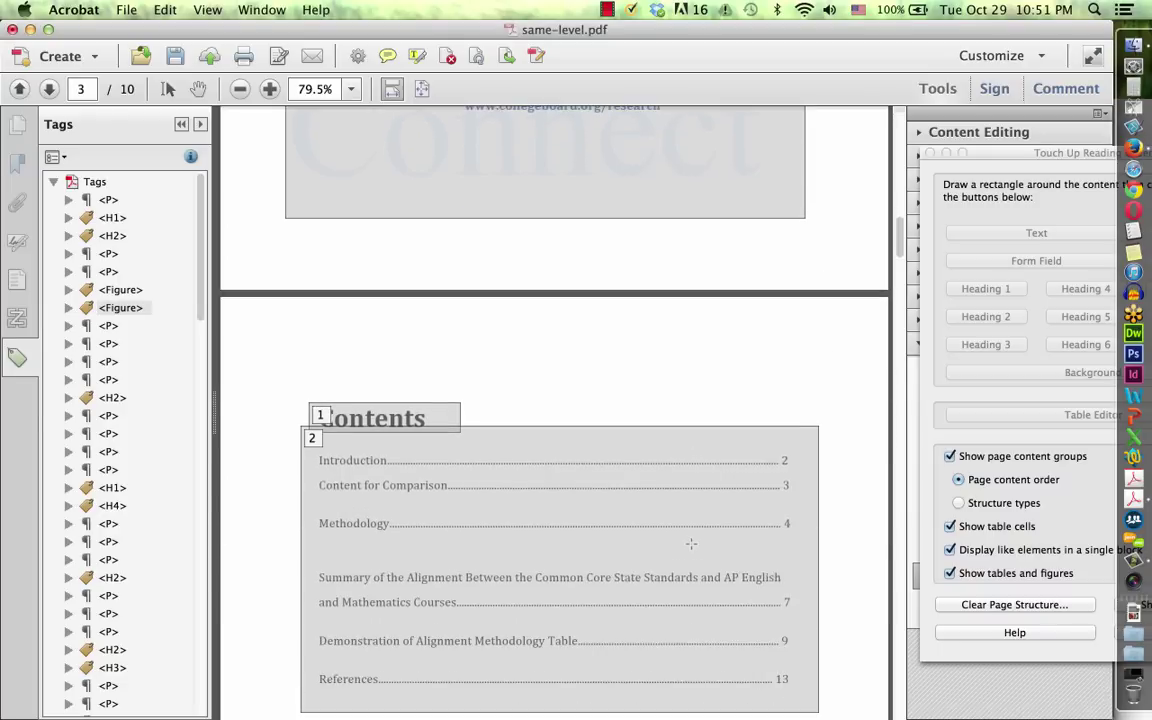
scroll(691, 543, "down", 10)
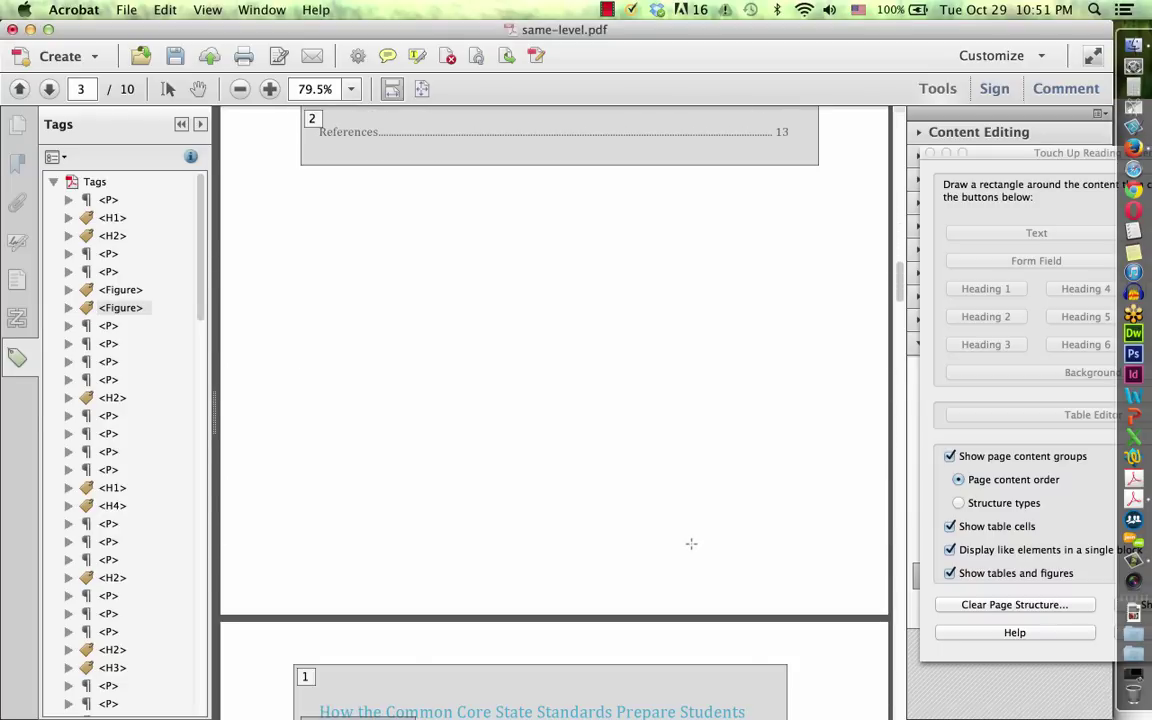
scroll(691, 543, "down", 10)
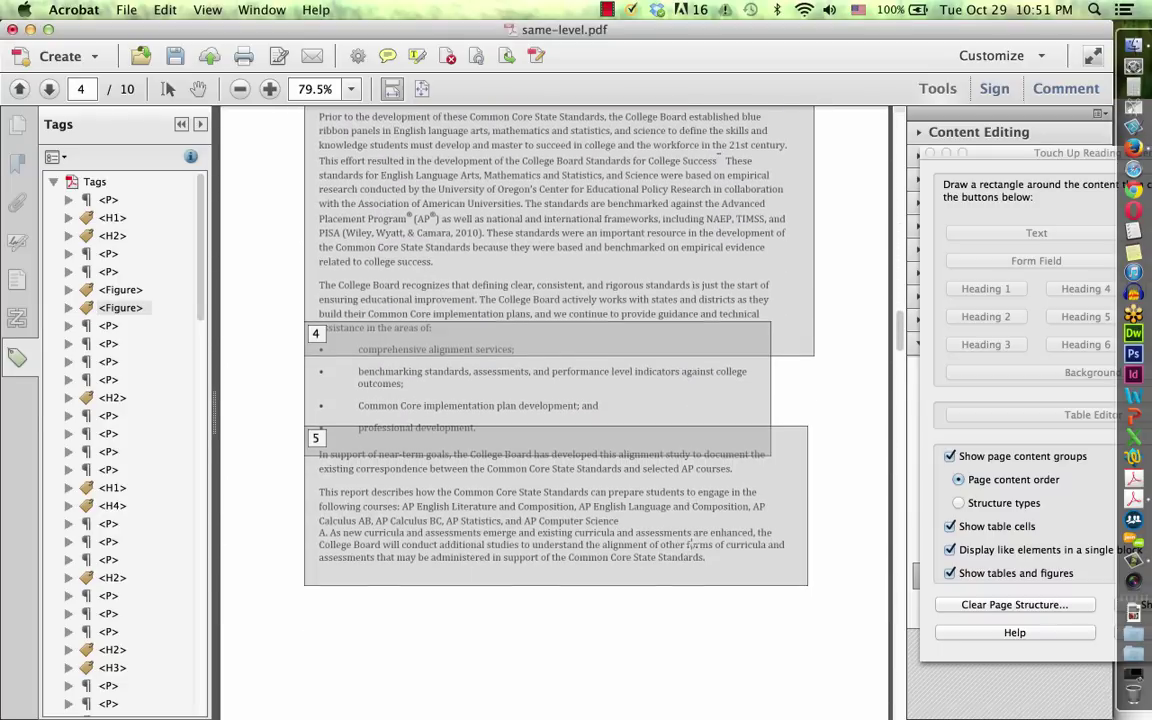
scroll(691, 543, "down", 10)
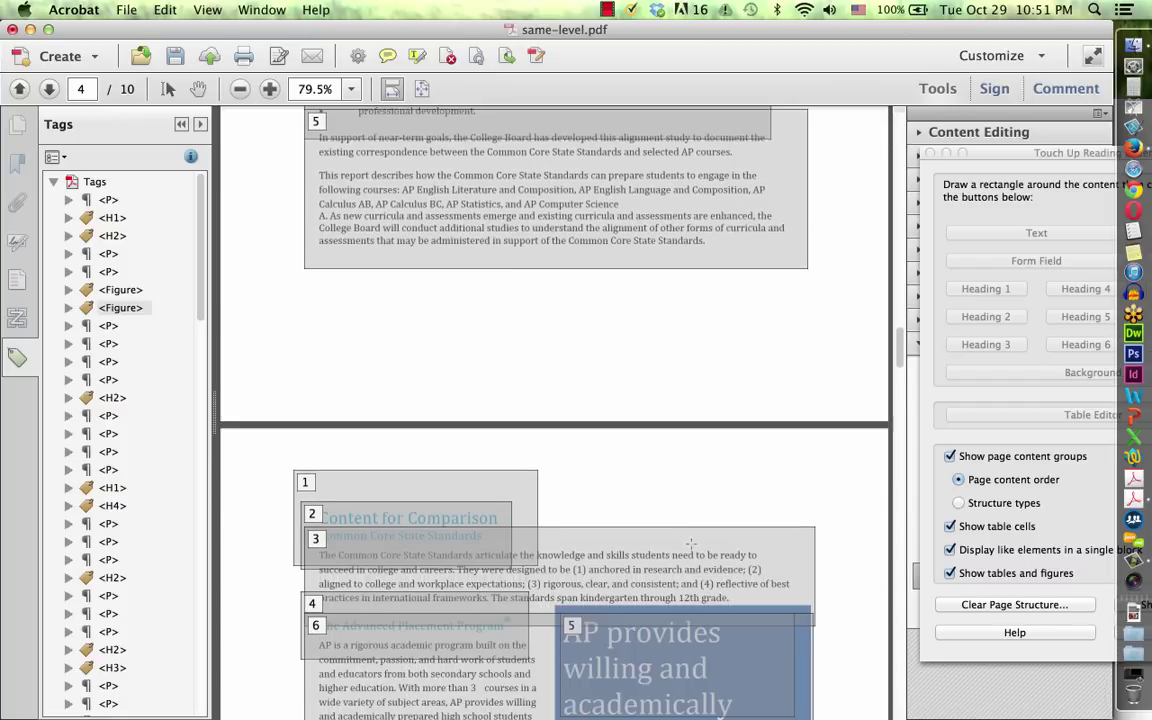
scroll(691, 543, "down", 10)
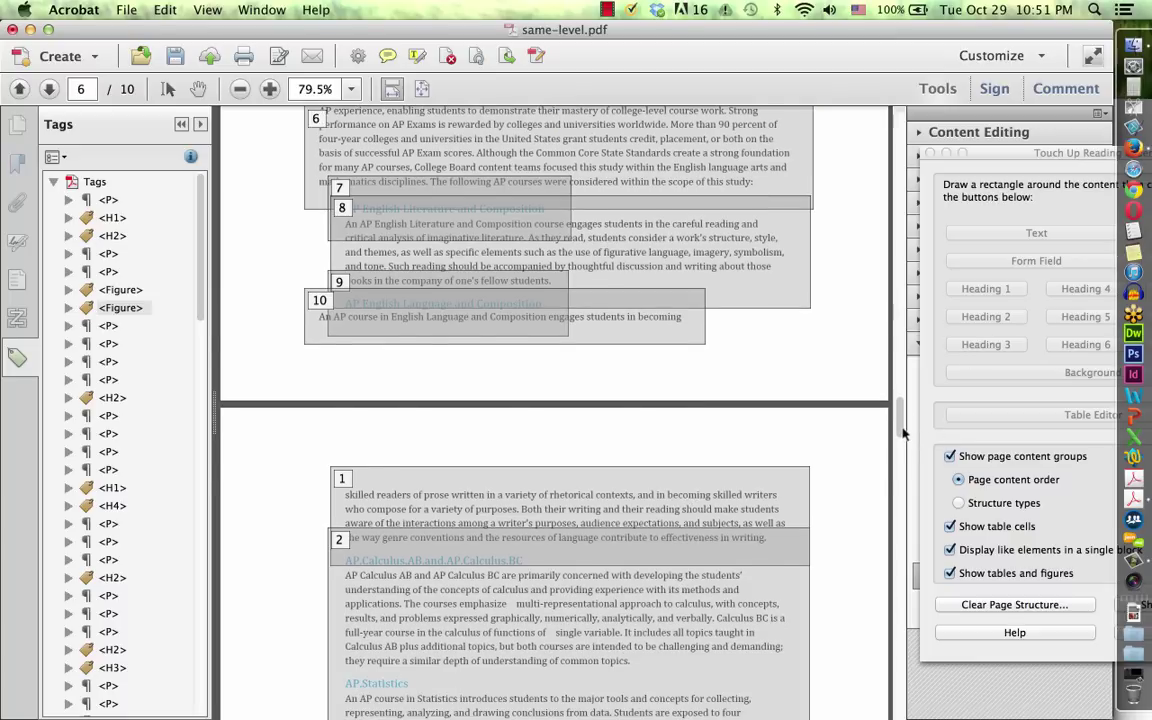
scroll(816, 392, "down", 2)
scroll(903, 393, "down", 4)
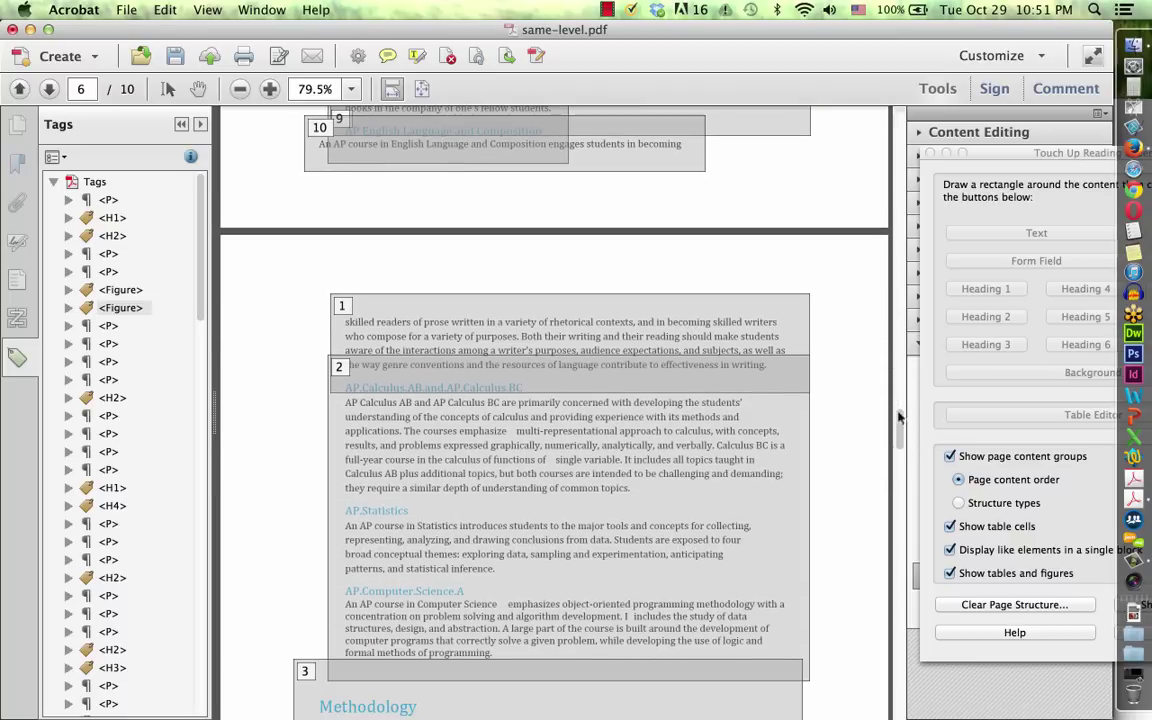
scroll(899, 443, "down", 4)
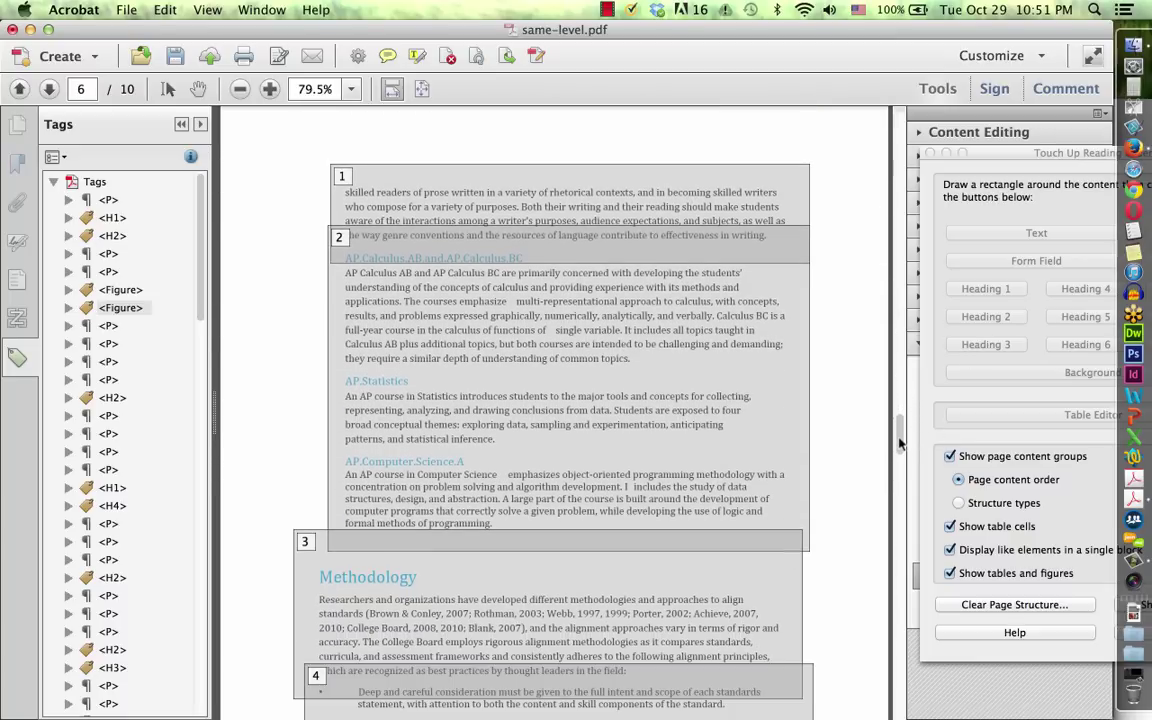
scroll(899, 443, "down", 10)
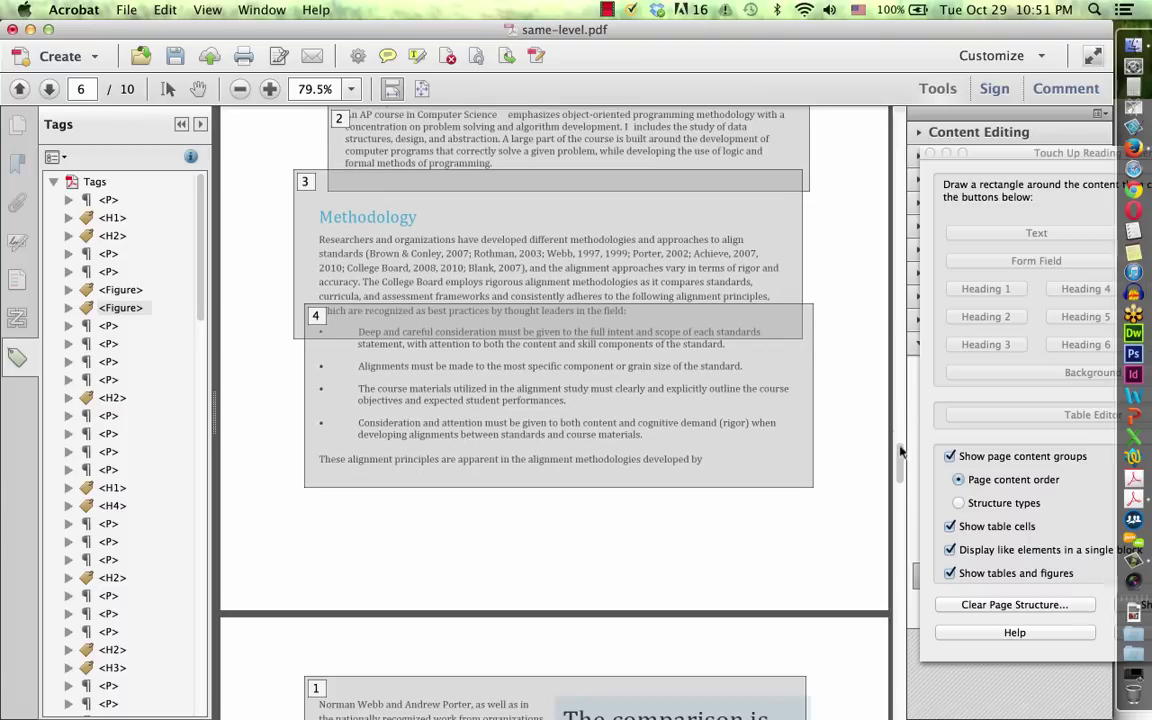
scroll(880, 476, "down", 3)
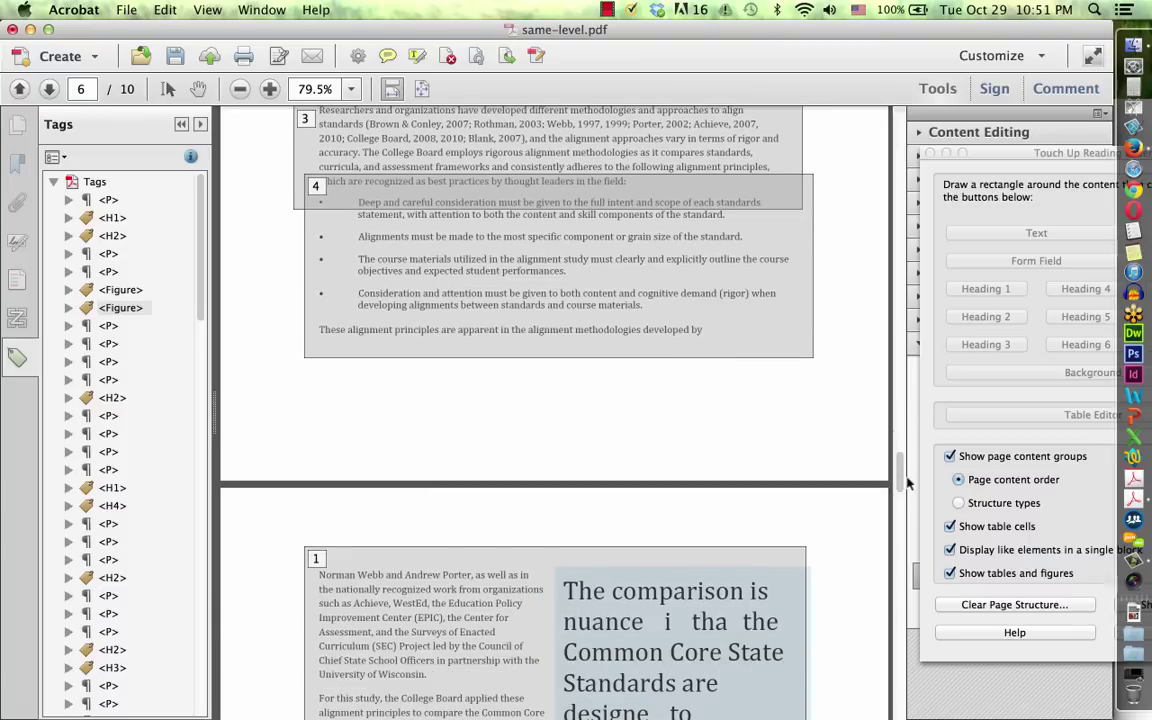
scroll(899, 445, "up", 10)
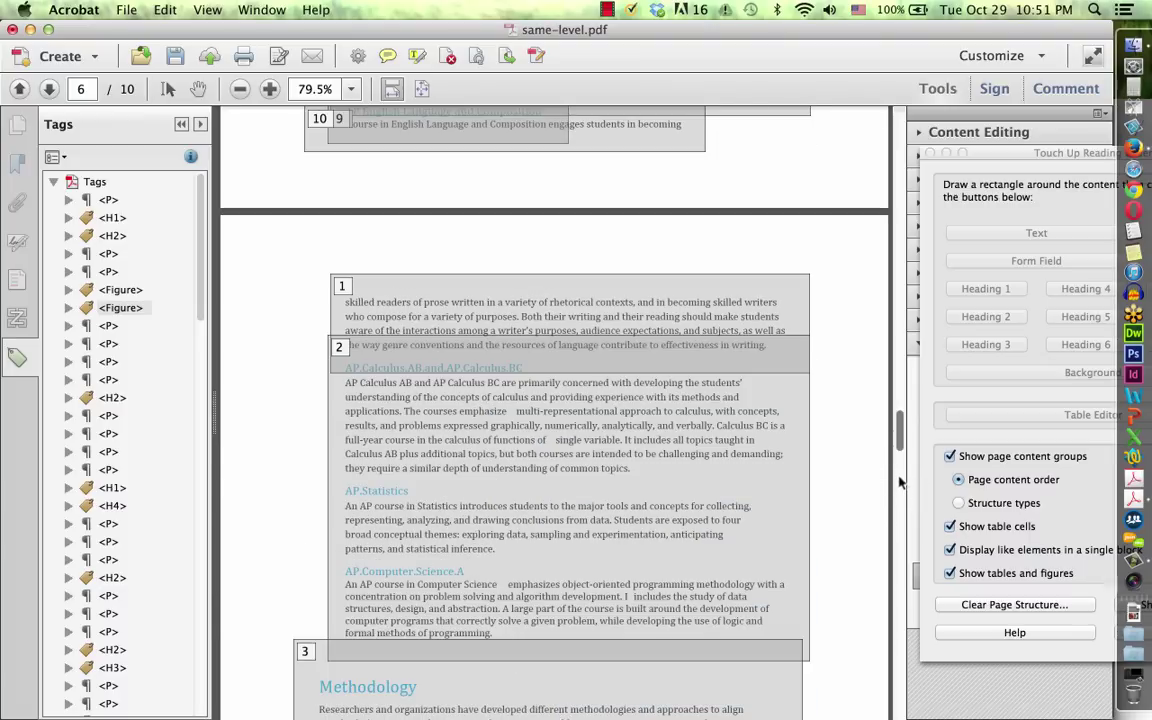
Mark the text in page 5's blue box, starting "AP provides willing and academically", as a separate Text block
left_click_drag(899, 432, 899, 380)
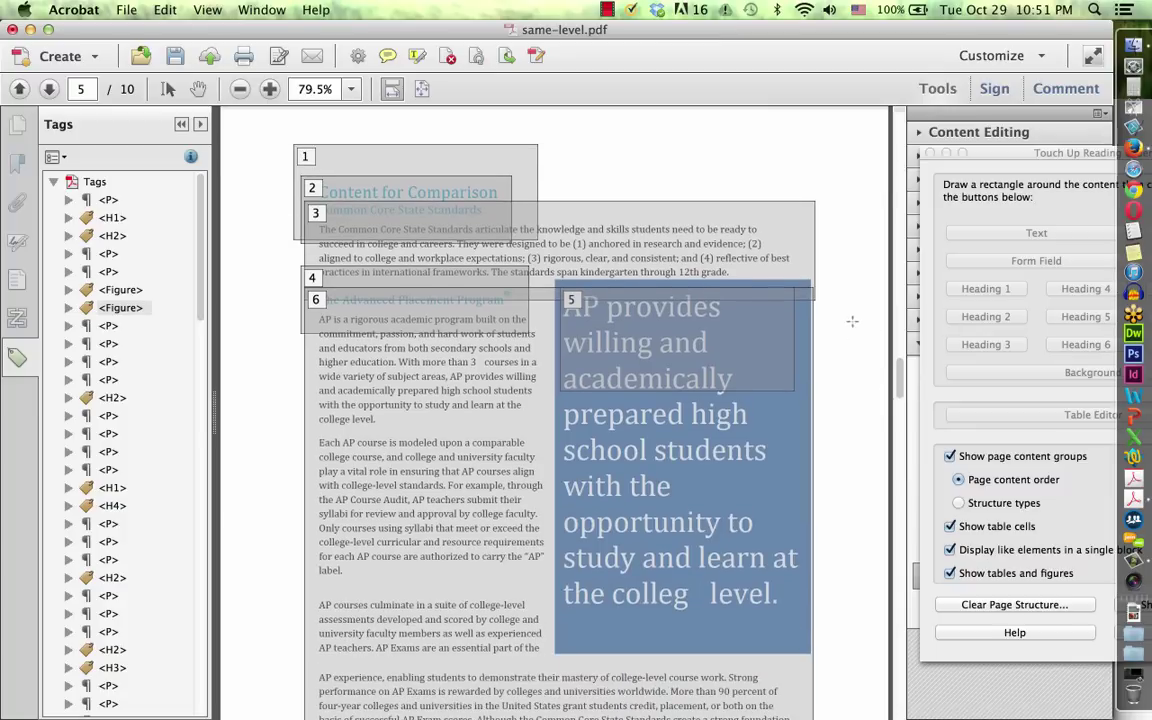
left_click(1041, 156)
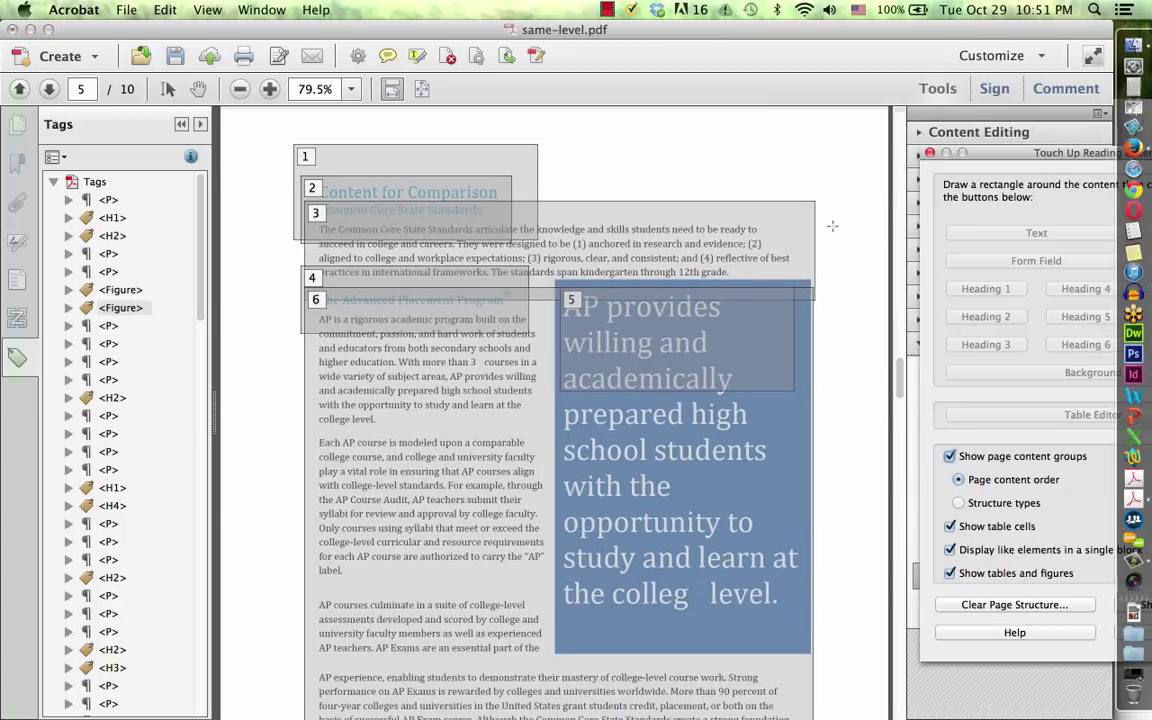
left_click_drag(844, 269, 555, 661)
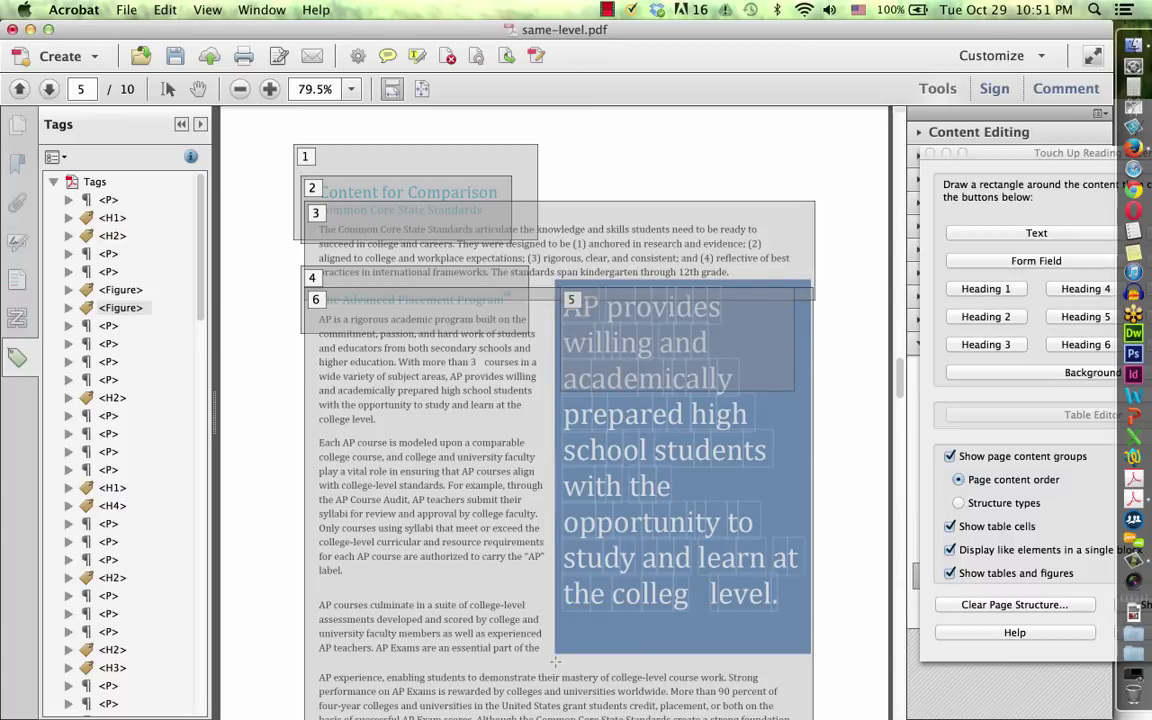
left_click(1025, 235)
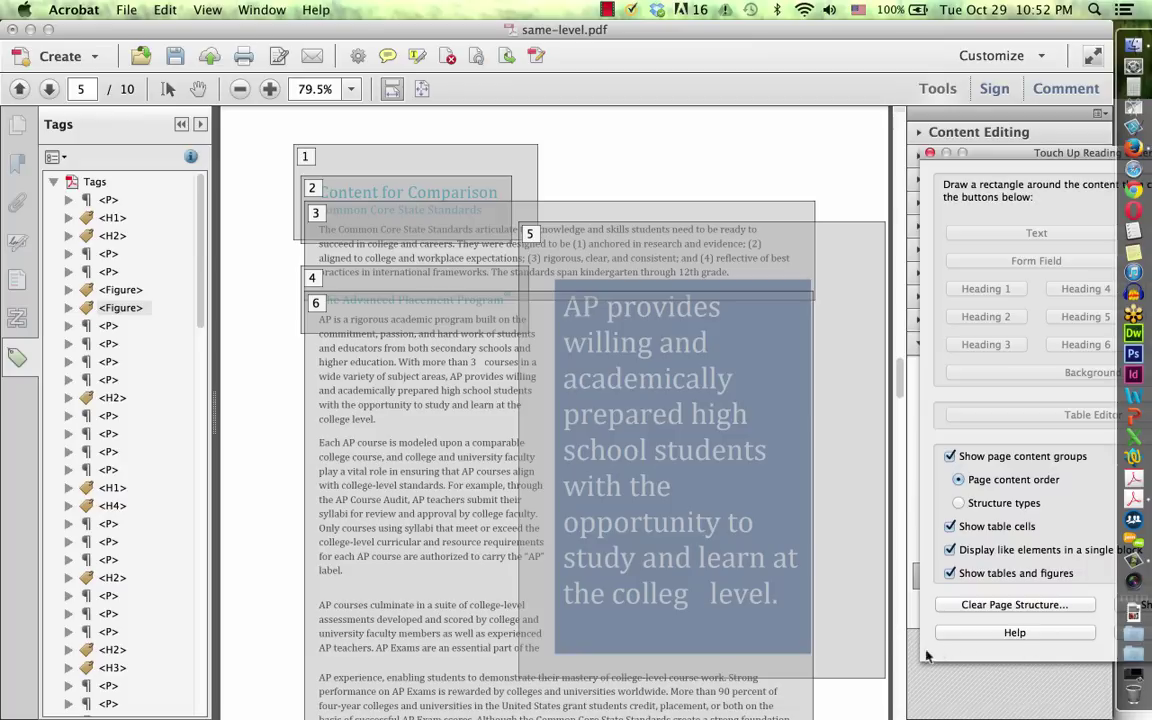
Mark the first paragraph of the narrow column beside page 7's blue box as a separate Text block
left_click(895, 655)
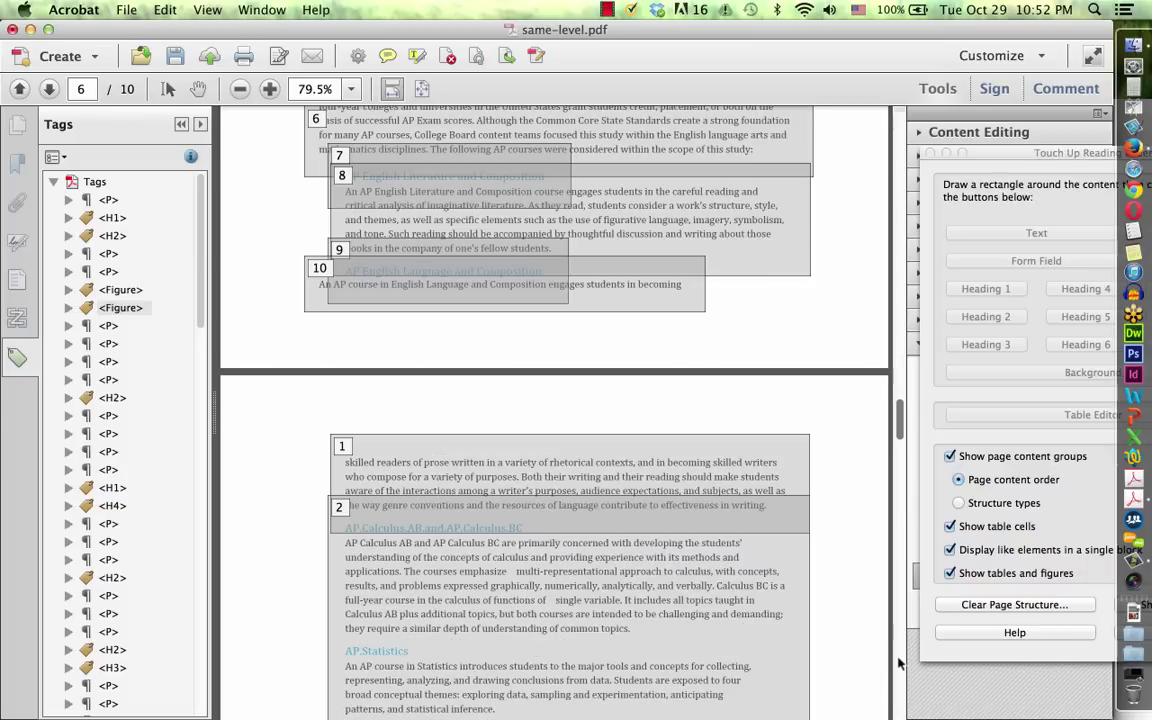
left_click(897, 660)
left_click(899, 663)
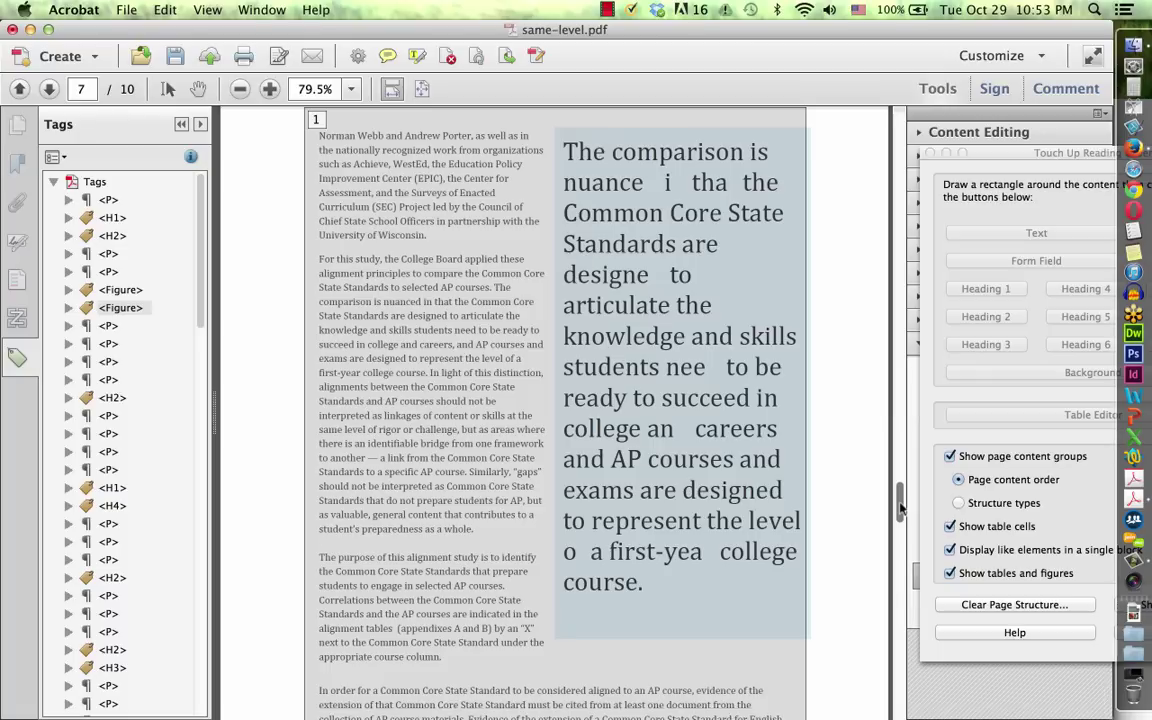
mouse_move(900, 508)
left_mouse_down()
mouse_move(899, 524)
mouse_move(899, 500)
left_mouse_up()
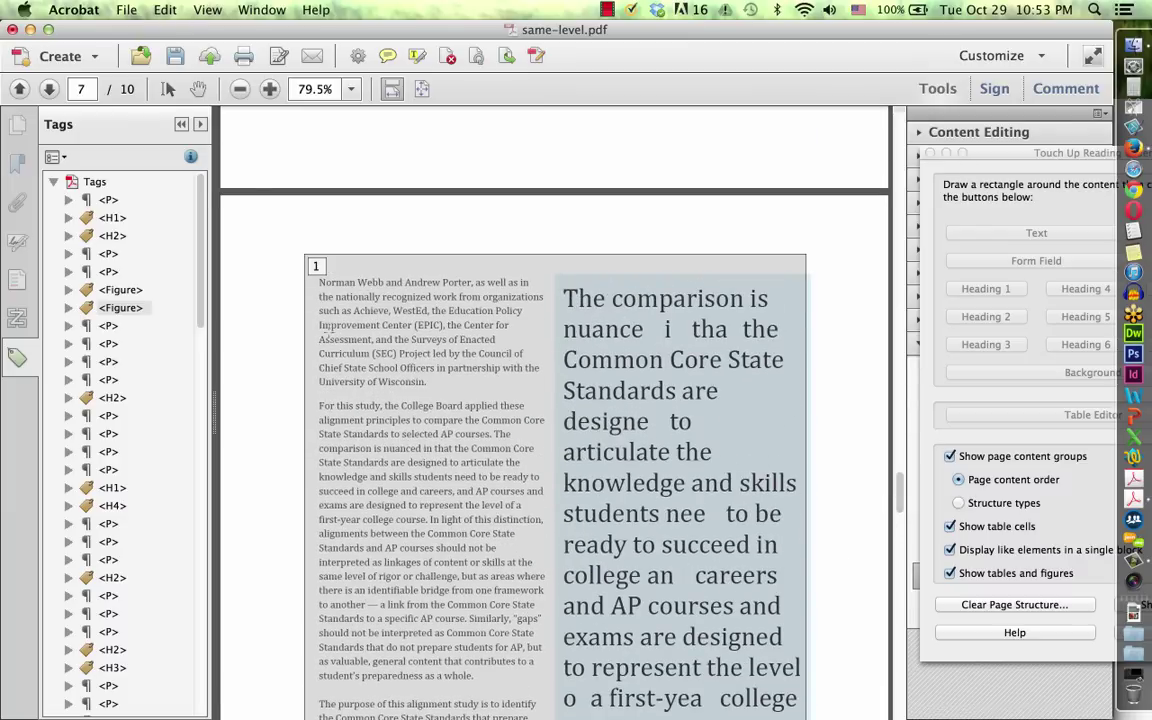
left_click_drag(284, 260, 557, 393)
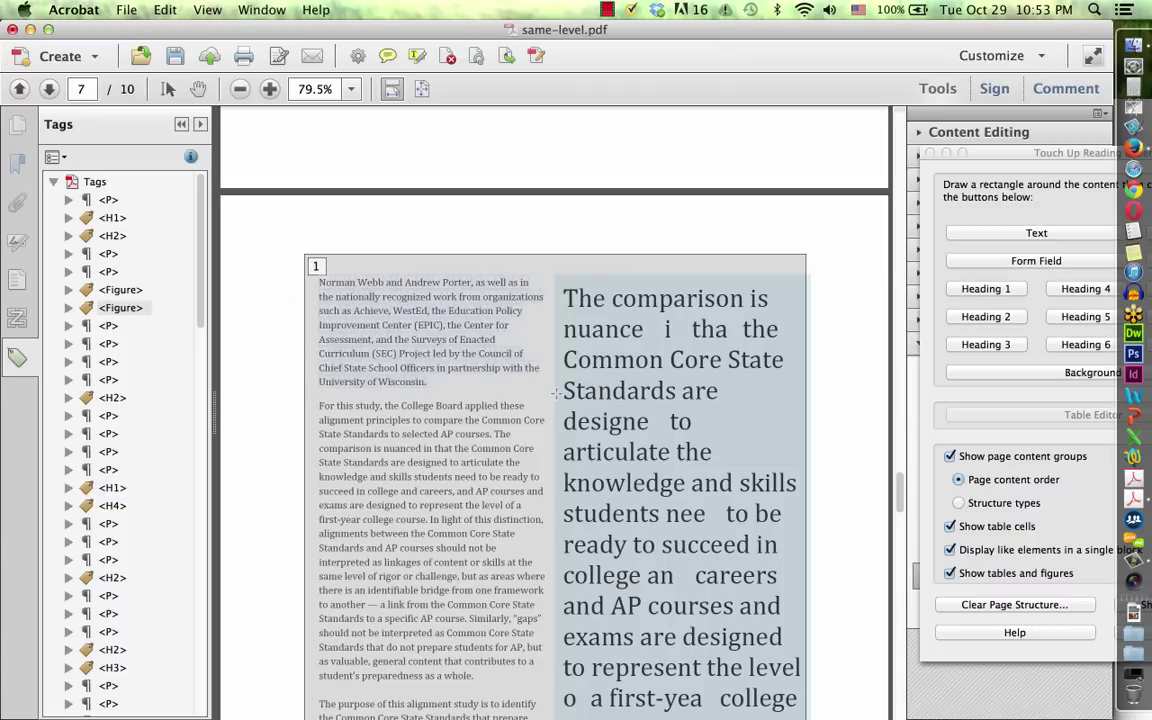
left_click(972, 235)
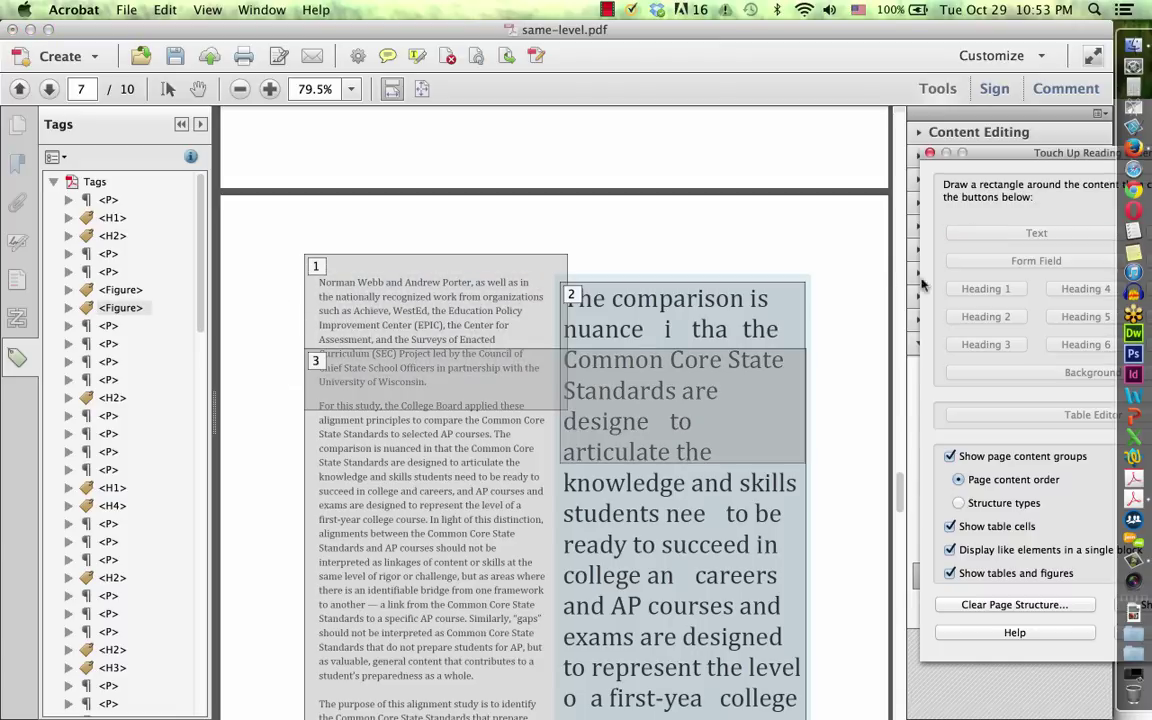
Mark the page 7 paragraph starting "For this study, the College Board applied these" as a separate Text block
left_click_drag(286, 405, 548, 674)
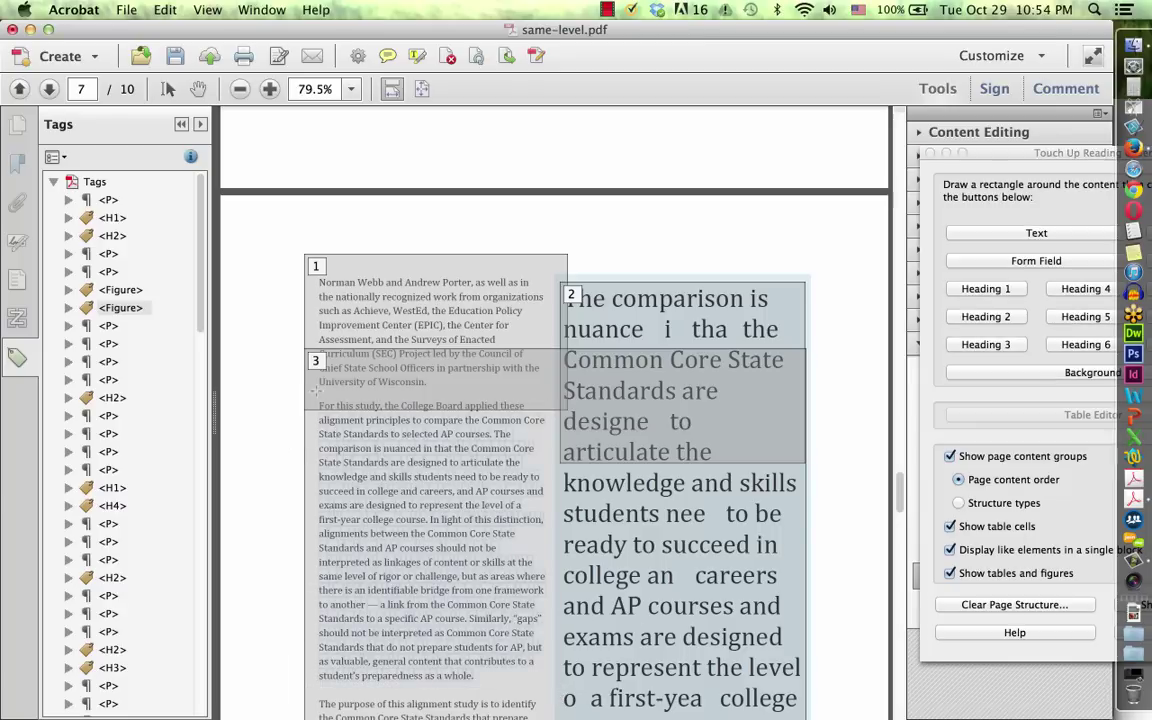
left_click_drag(289, 396, 506, 628)
left_click(1013, 232)
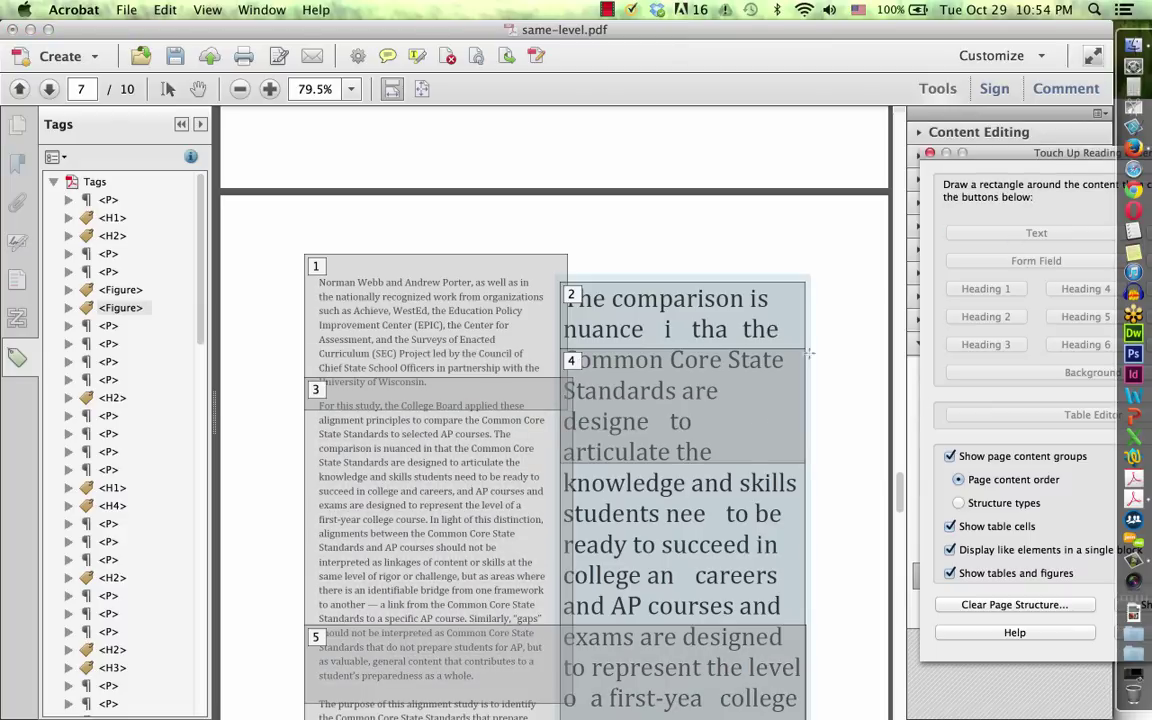
Select content groups 4 and 2 over page 7's blue box to examine which text each one covers
left_click(899, 505)
left_click_drag(899, 505, 902, 516)
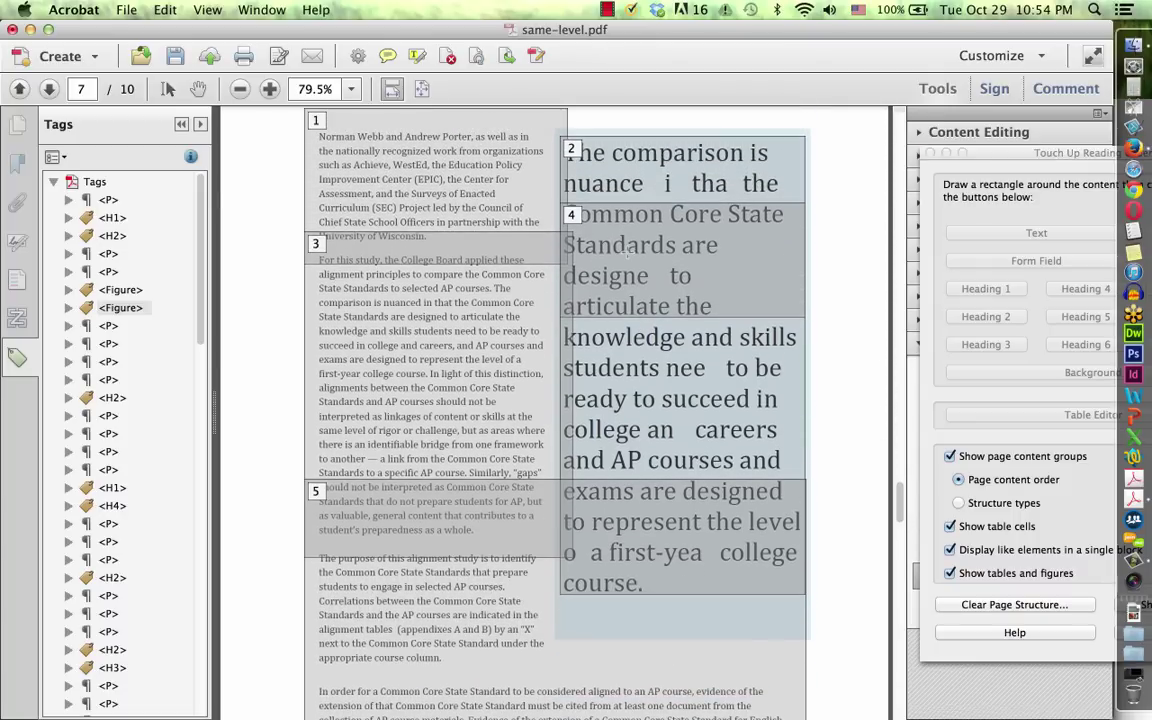
left_click(573, 214)
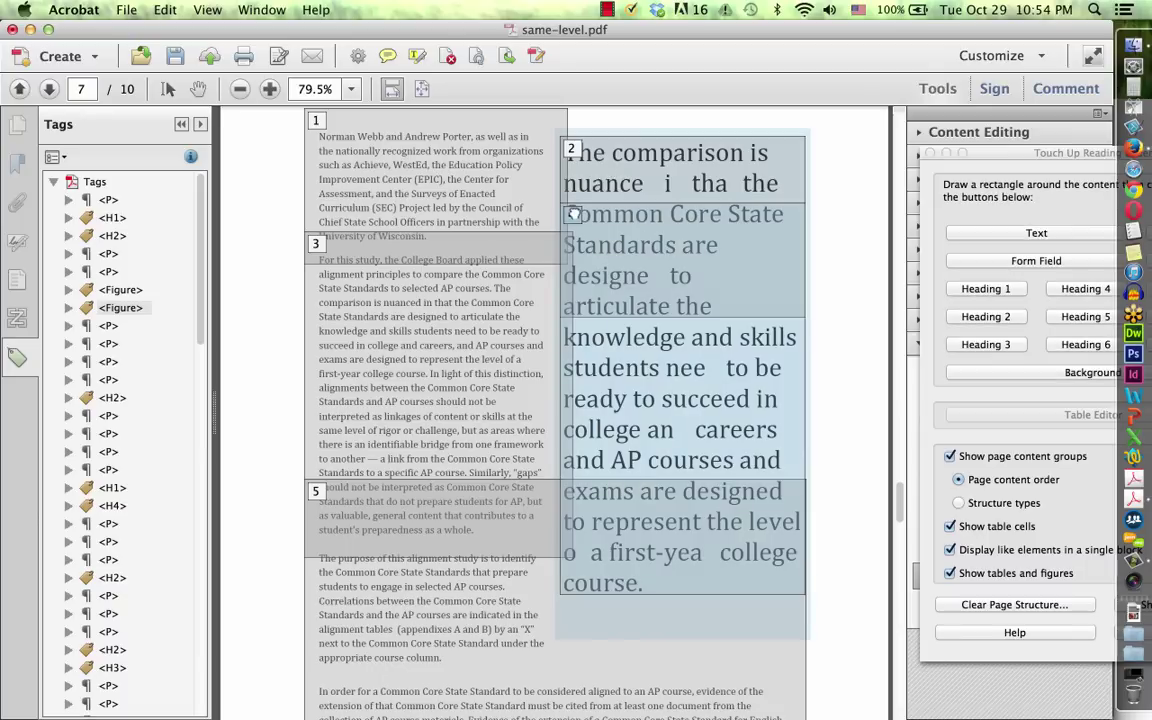
left_click(571, 148)
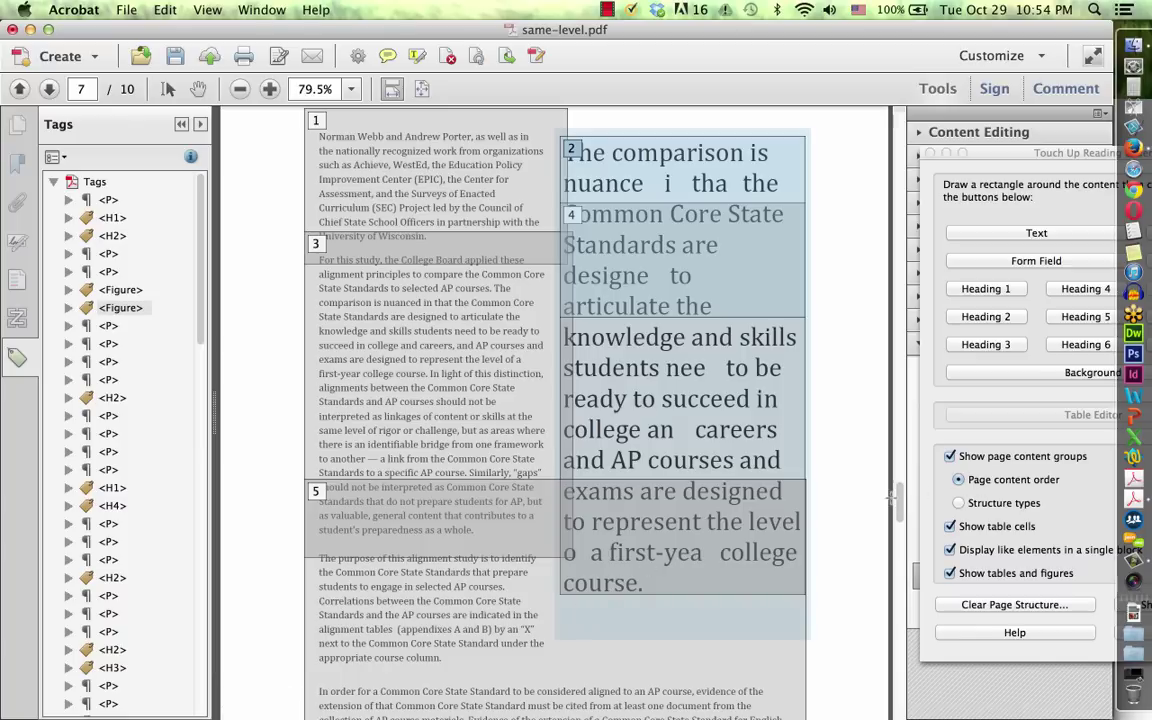
Mark the page 7 paragraphs starting "In order for a Common Core State Standard" and "The purpose of this alignment study" as separate Text blocks
scroll(900, 505, "up", 1)
scroll(900, 495, "down", 5)
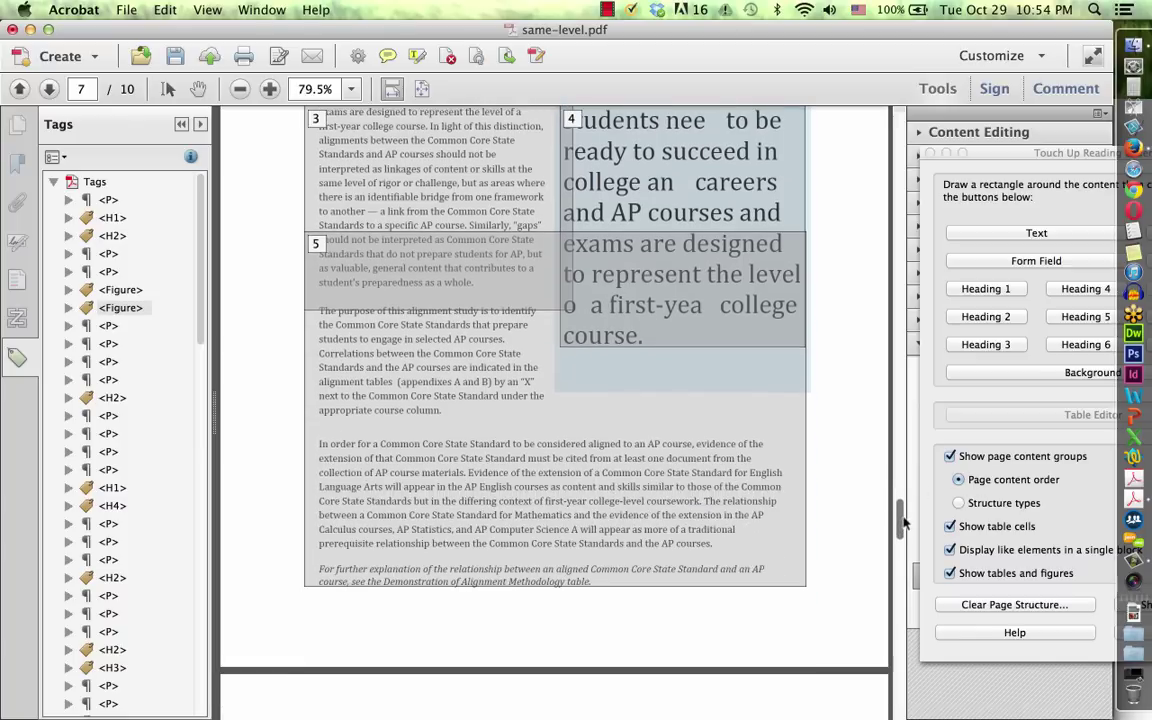
mouse_move(293, 429)
left_mouse_down()
mouse_move(601, 500)
mouse_move(767, 566)
left_mouse_up()
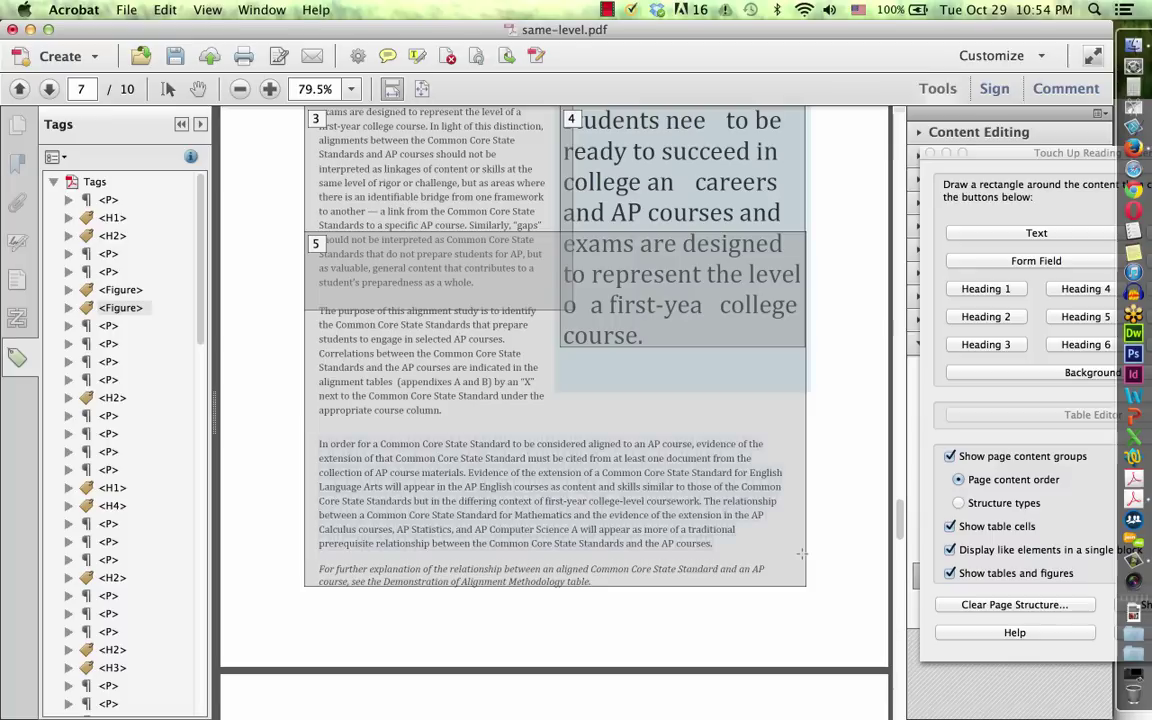
left_click(1005, 236)
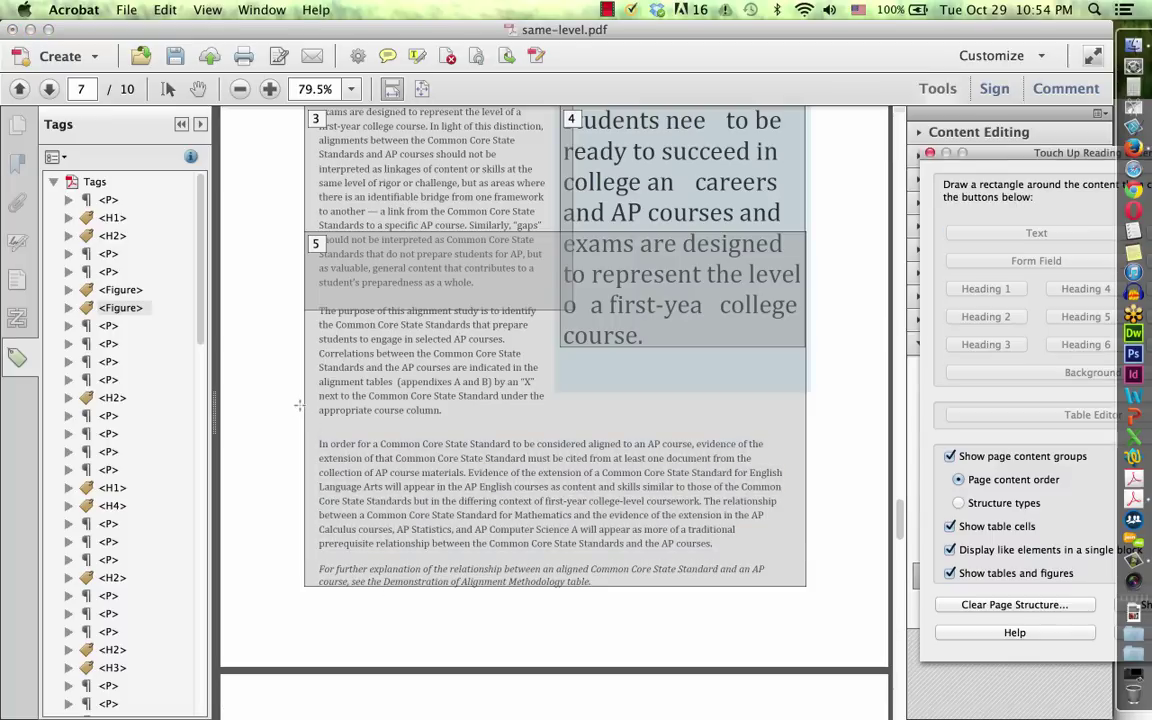
mouse_move(287, 298)
left_mouse_down()
mouse_move(573, 384)
mouse_move(568, 426)
left_mouse_up()
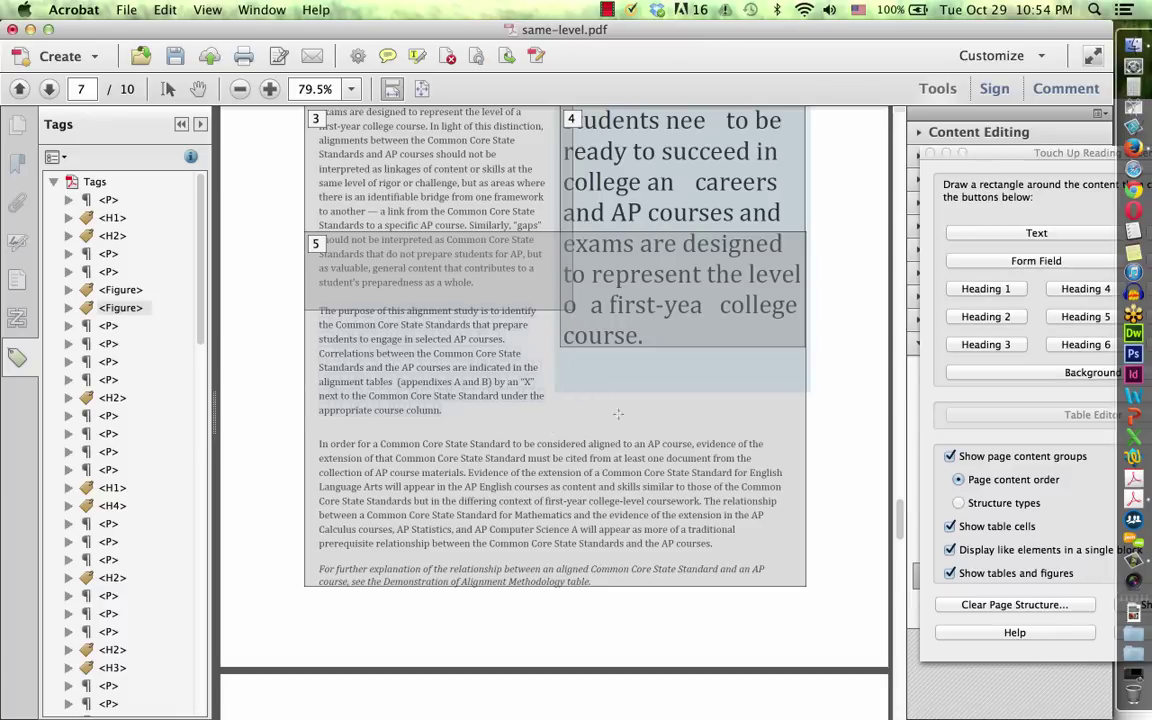
left_click(1003, 236)
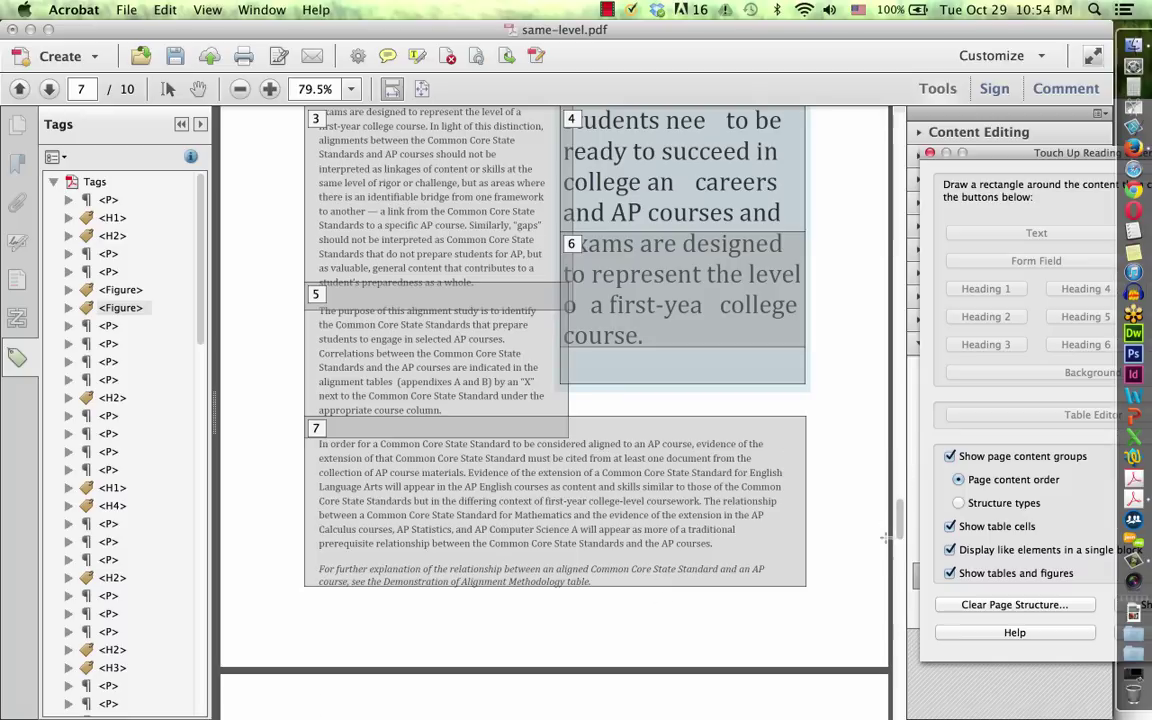
Mark all the text in page 7's blue box, starting "The comparison is", as one separate Text block
left_click_drag(899, 530, 899, 515)
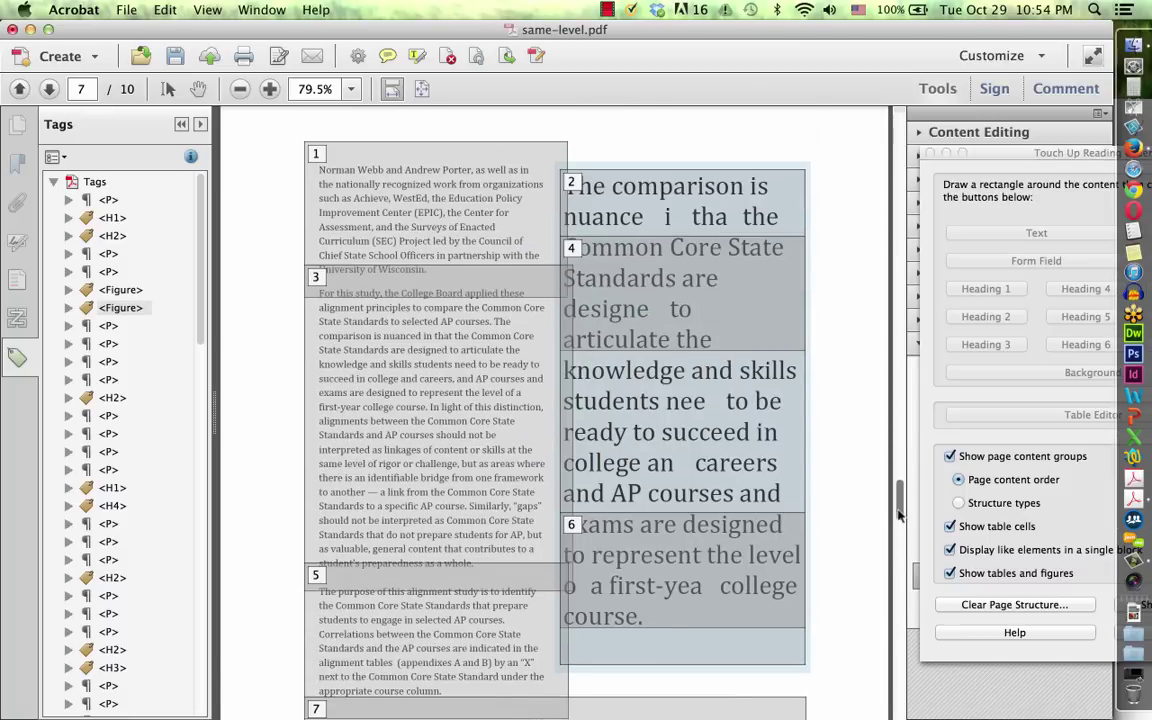
mouse_move(833, 143)
left_mouse_down()
mouse_move(683, 425)
mouse_move(560, 617)
mouse_move(563, 661)
left_mouse_up()
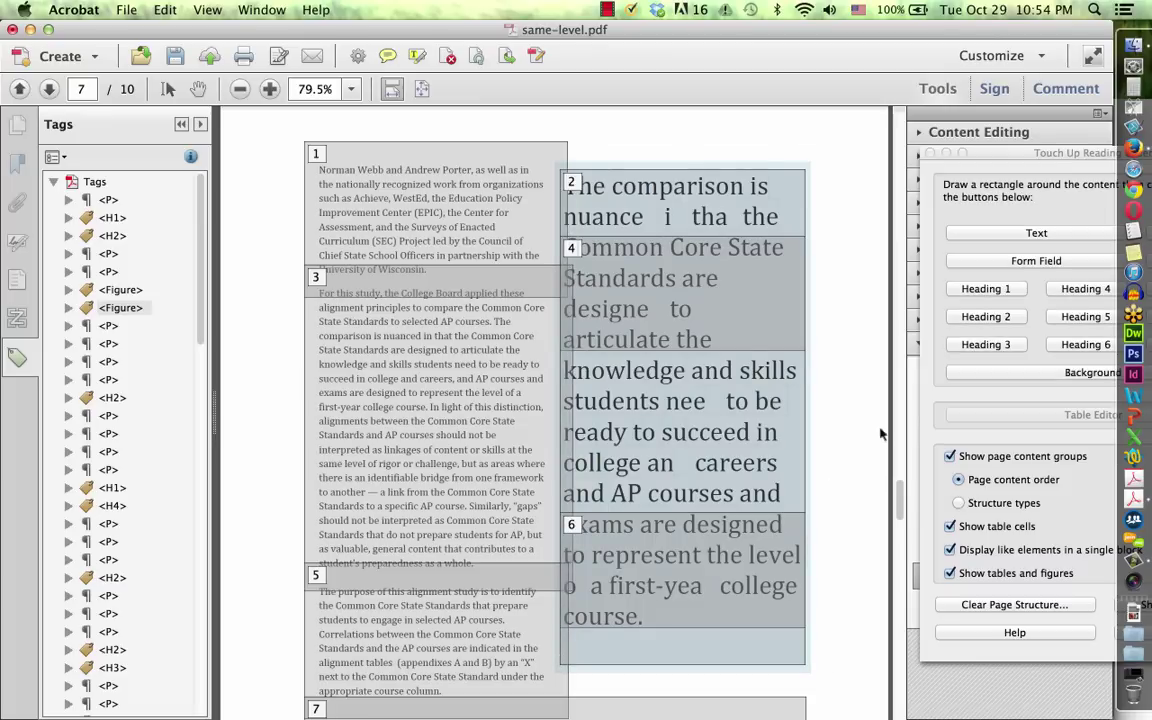
left_click(997, 234)
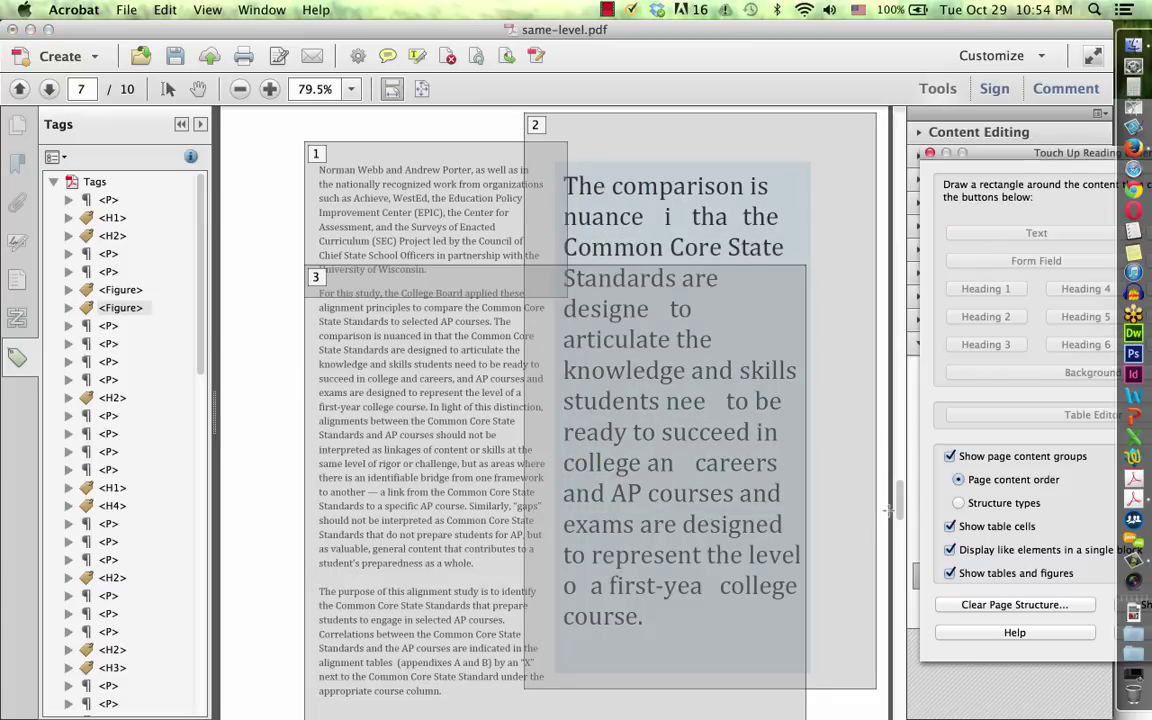
mouse_move(900, 498)
left_mouse_down()
mouse_move(900, 527)
mouse_move(900, 501)
left_mouse_up()
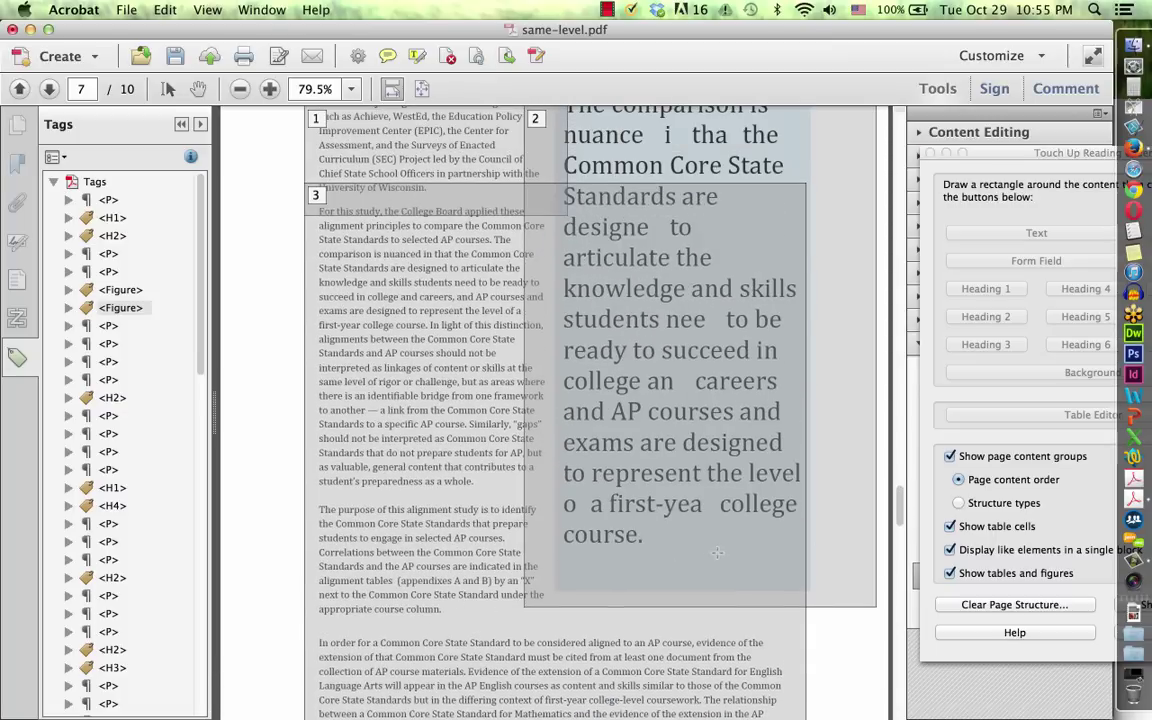
left_click_drag(901, 500, 901, 490)
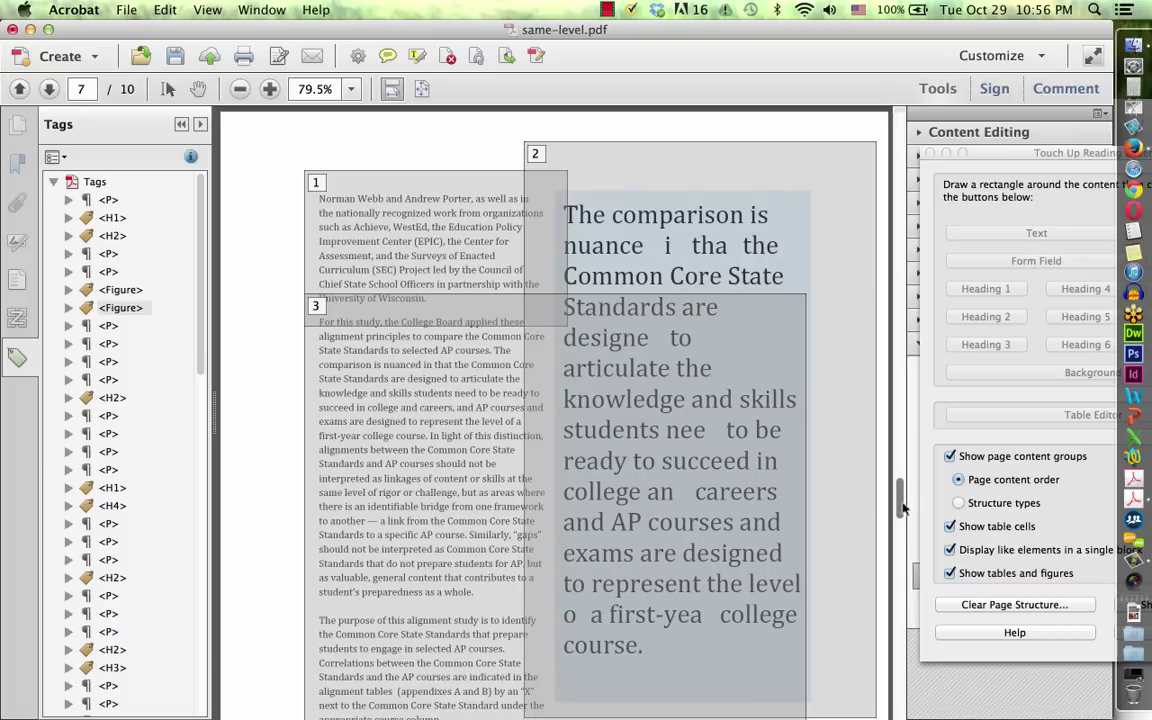
scroll(900, 505, "down", 3)
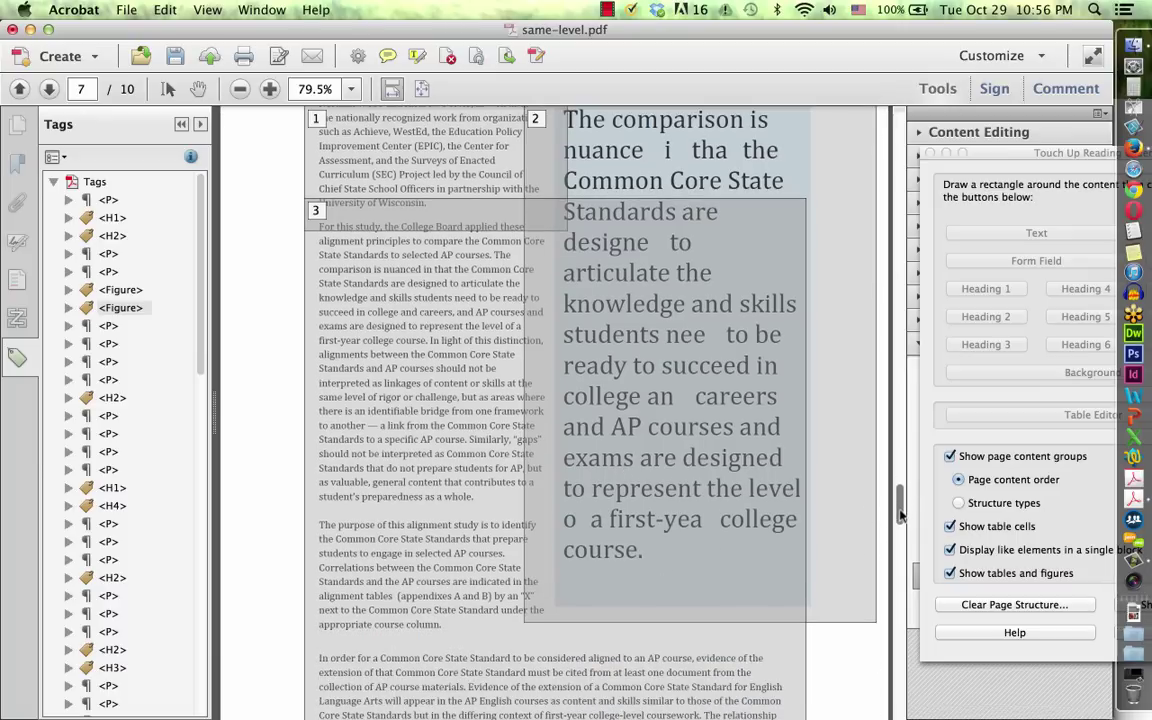
Switch to the Blackboard assignment in Firefox and highlight the instruction "Add table headers with scope to each of the tables"
key("super+Tab")
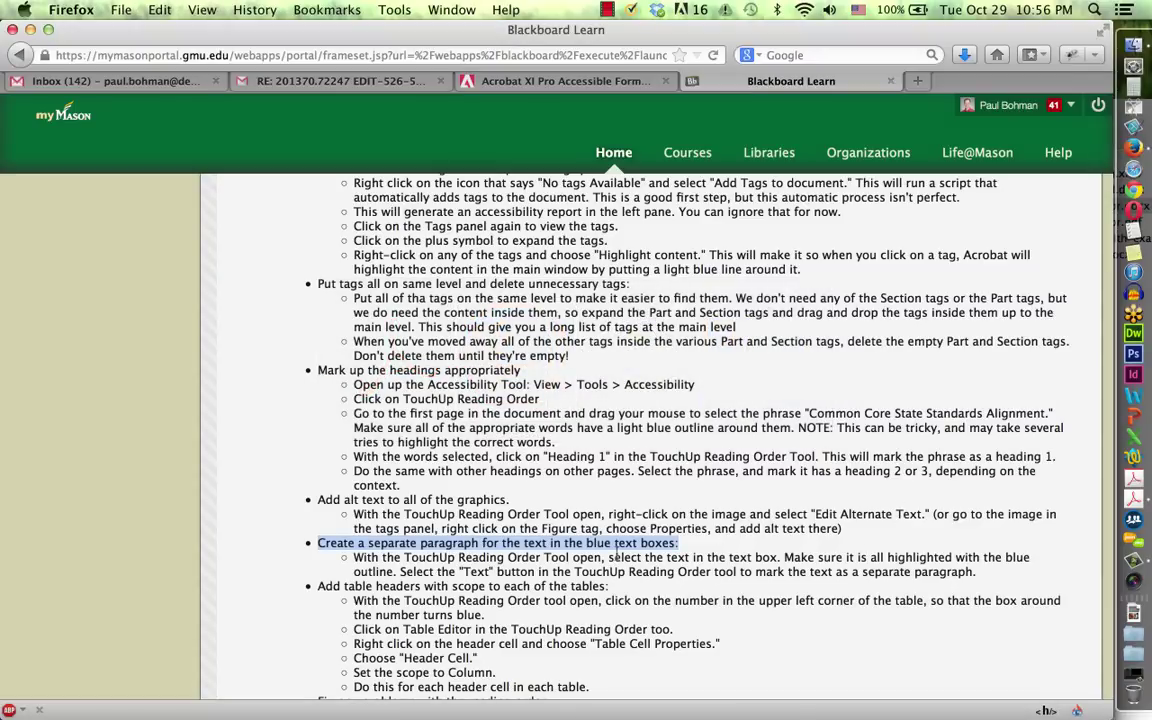
scroll(620, 552, "down", 5)
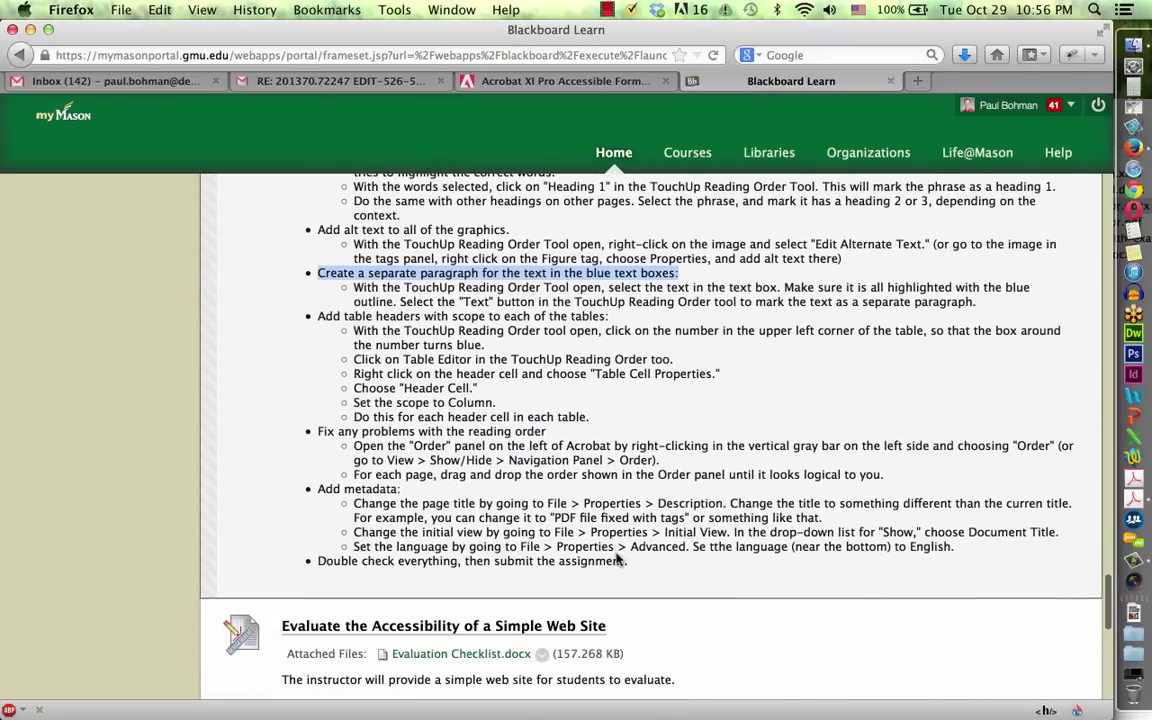
left_click(320, 315)
left_click_drag(320, 315, 598, 320)
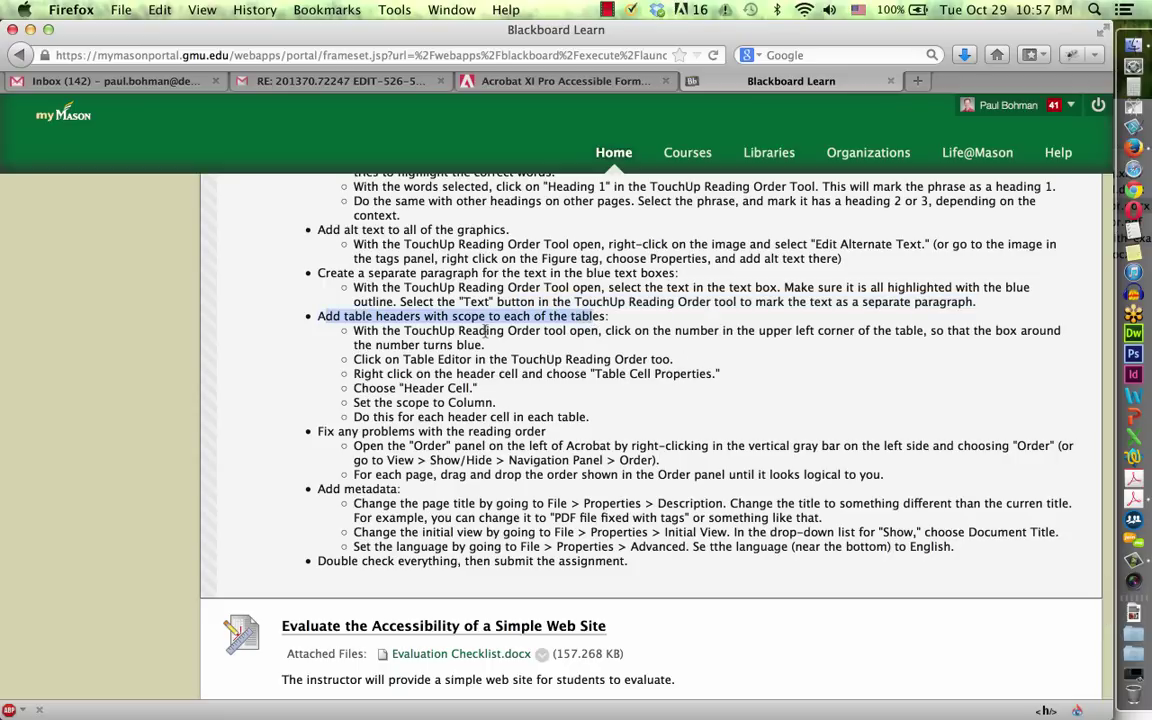
Switch back to Acrobat and open the first table, on page 8, in the Table Editor
key("super+Tab")
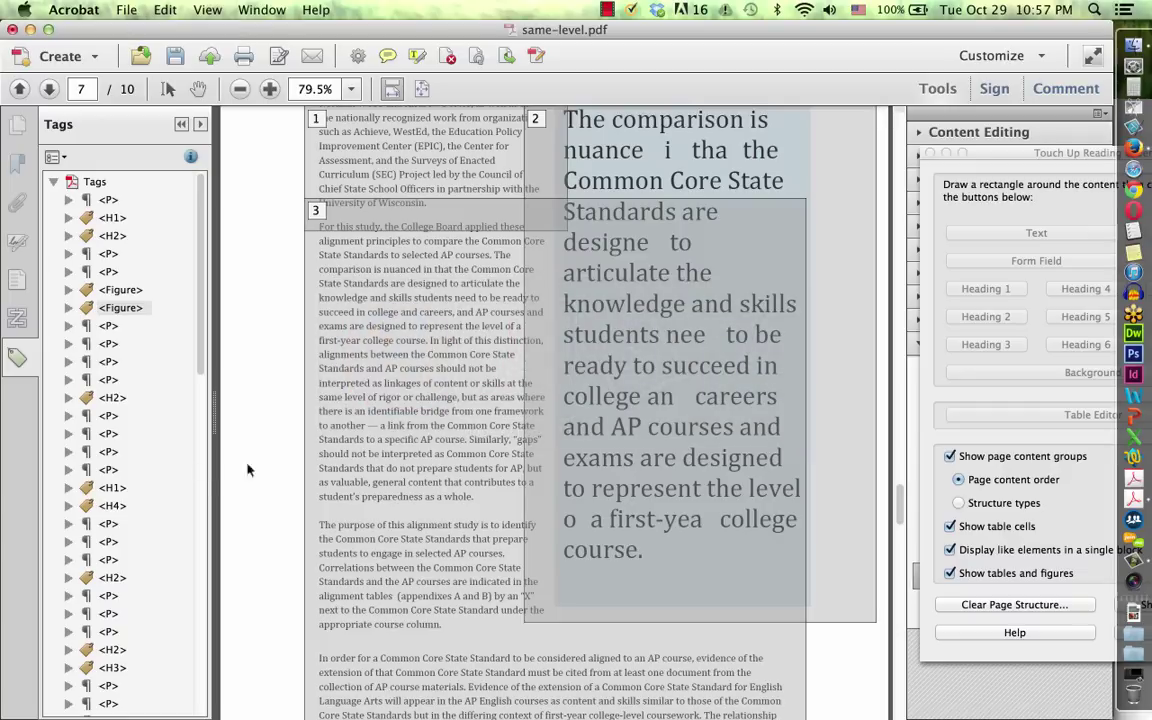
scroll(131, 434, "down", 10)
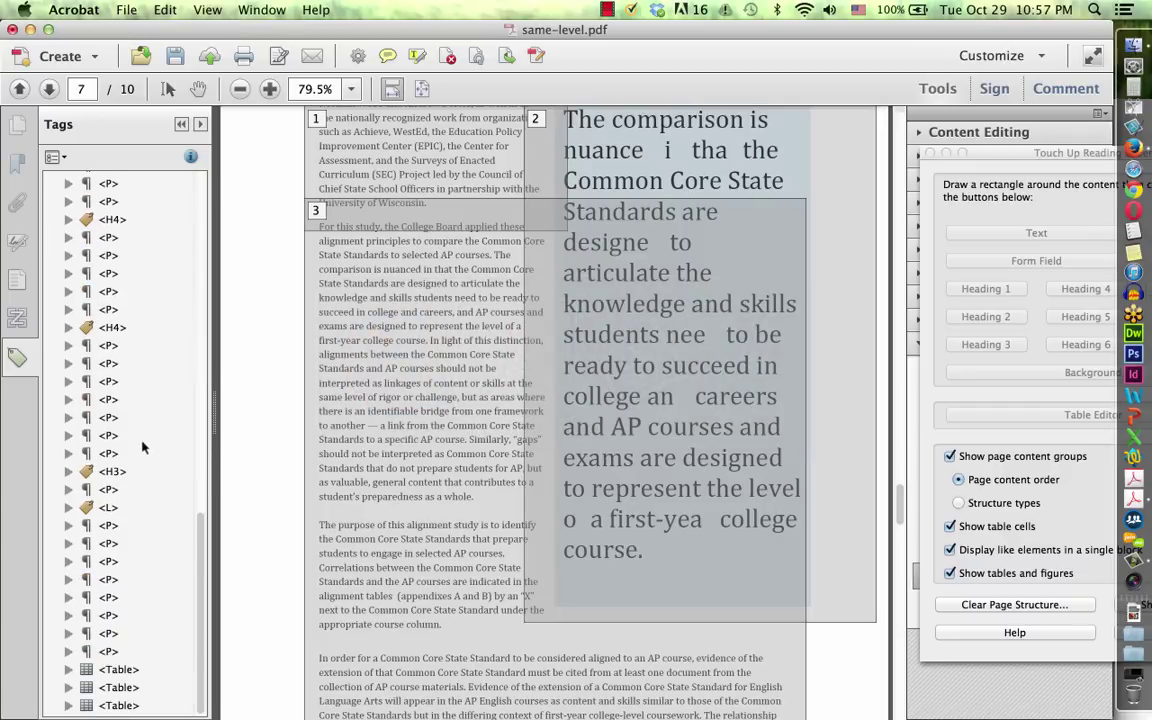
left_click(118, 670)
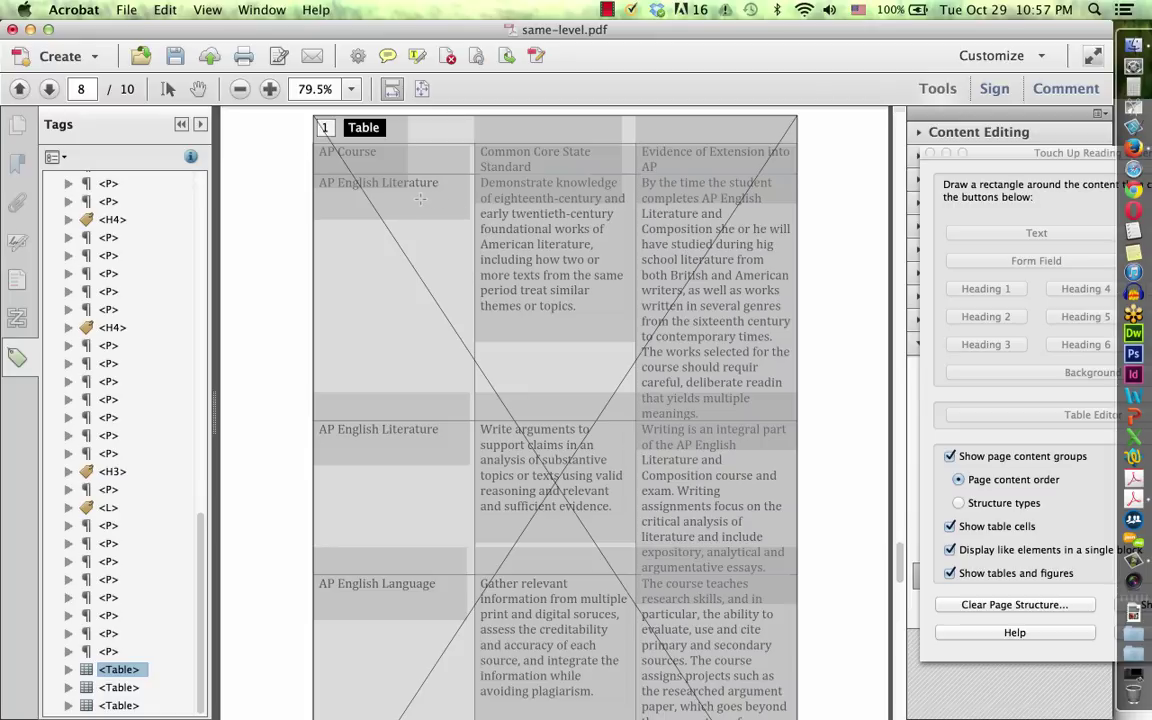
left_click(326, 127)
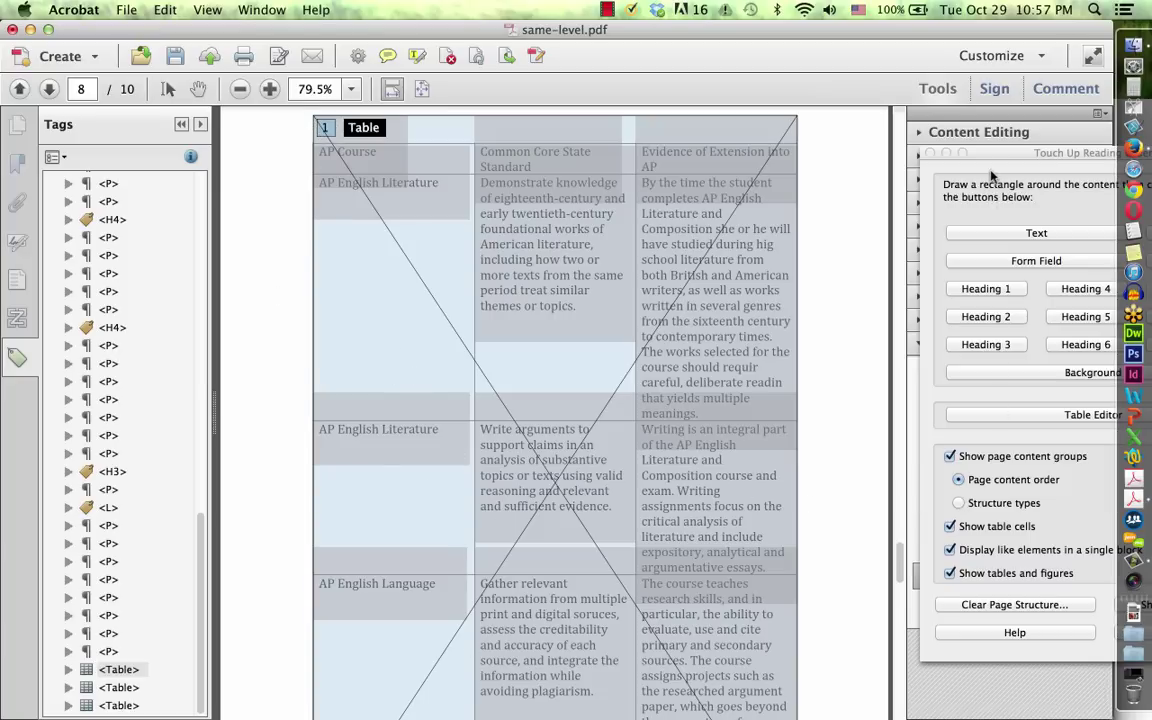
left_click_drag(1000, 153, 837, 159)
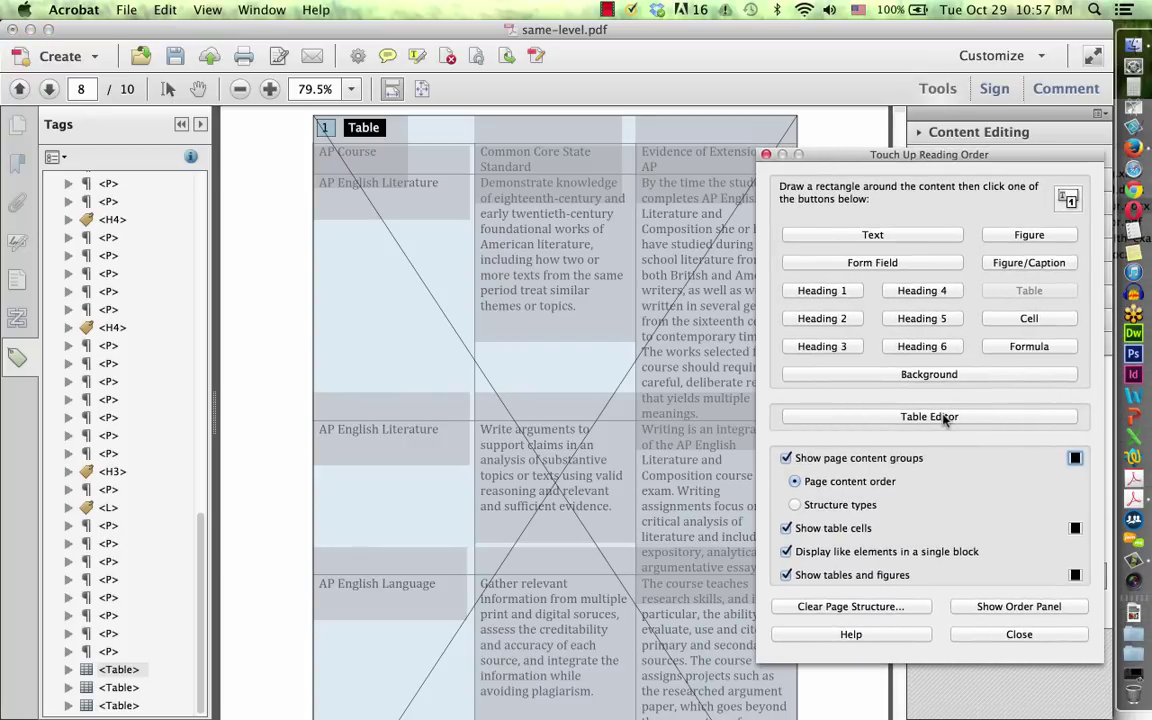
left_click(406, 323)
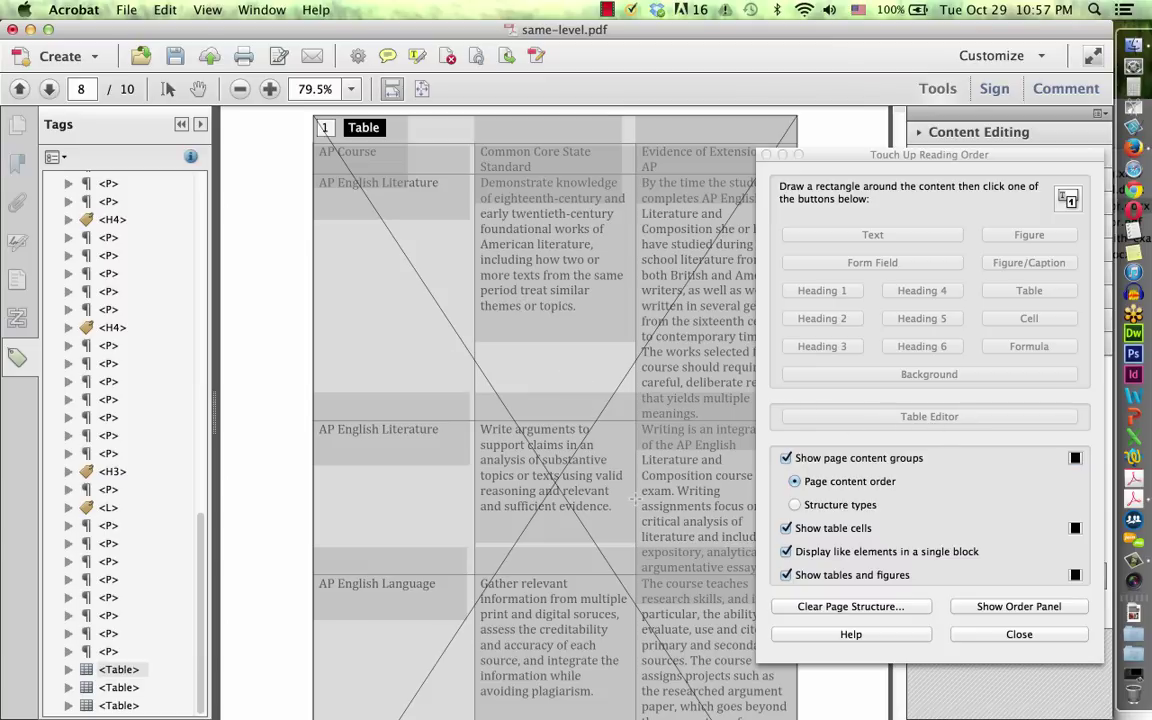
left_click(327, 128)
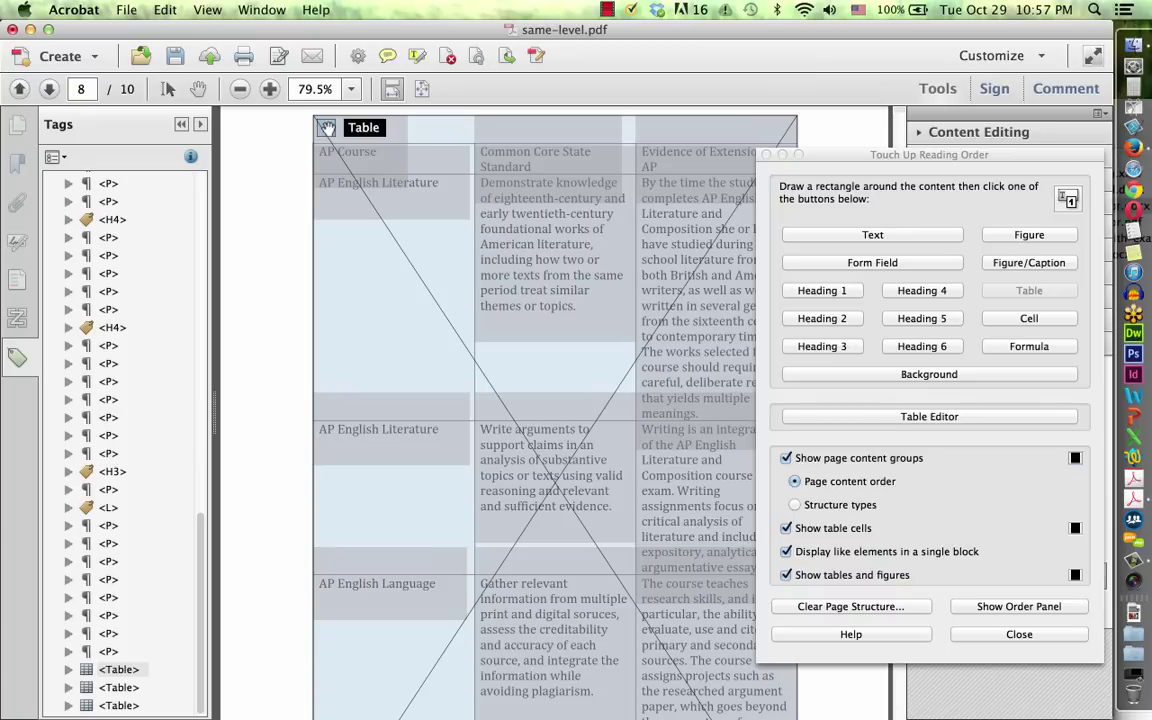
left_click(872, 421)
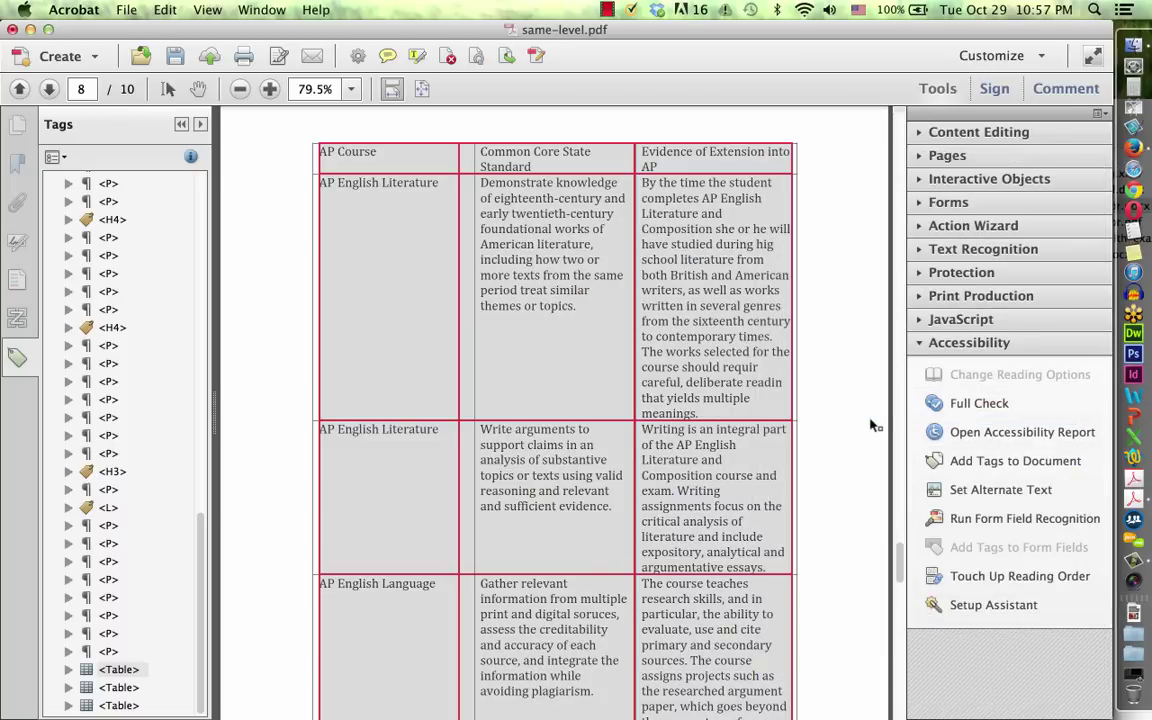
Make the "AP Course" cell of the page 8 table a header cell with Column scope
right_click(407, 163)
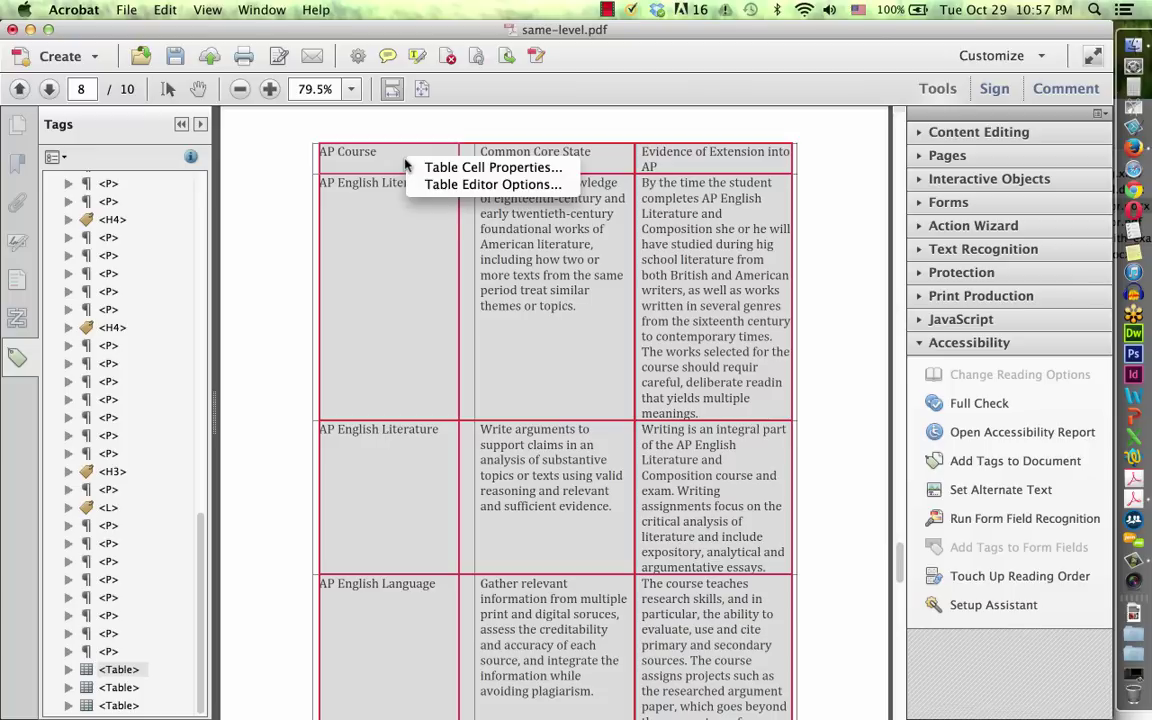
left_click(462, 170)
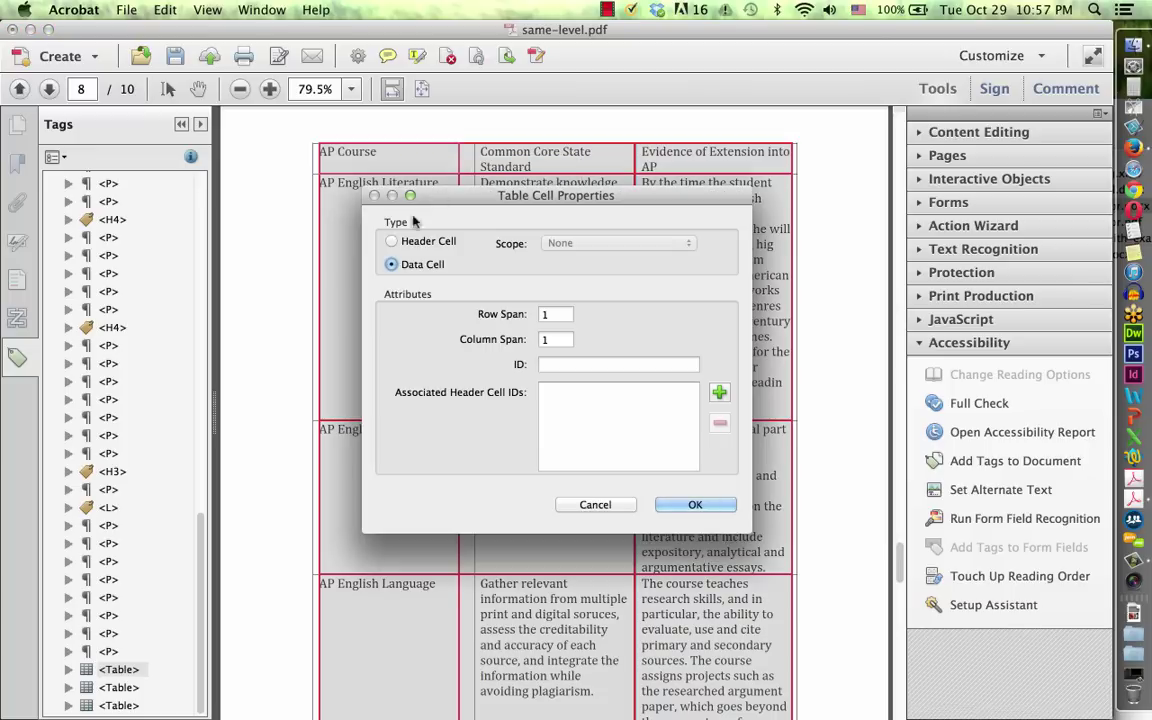
left_click(391, 241)
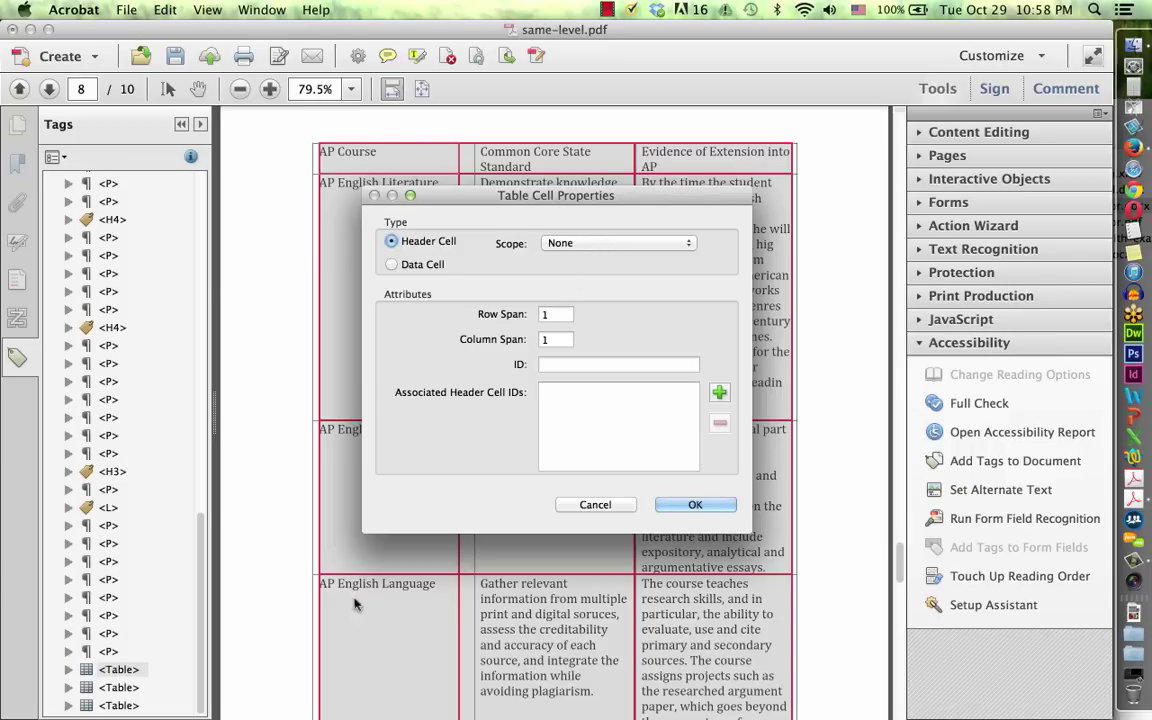
left_click(640, 243)
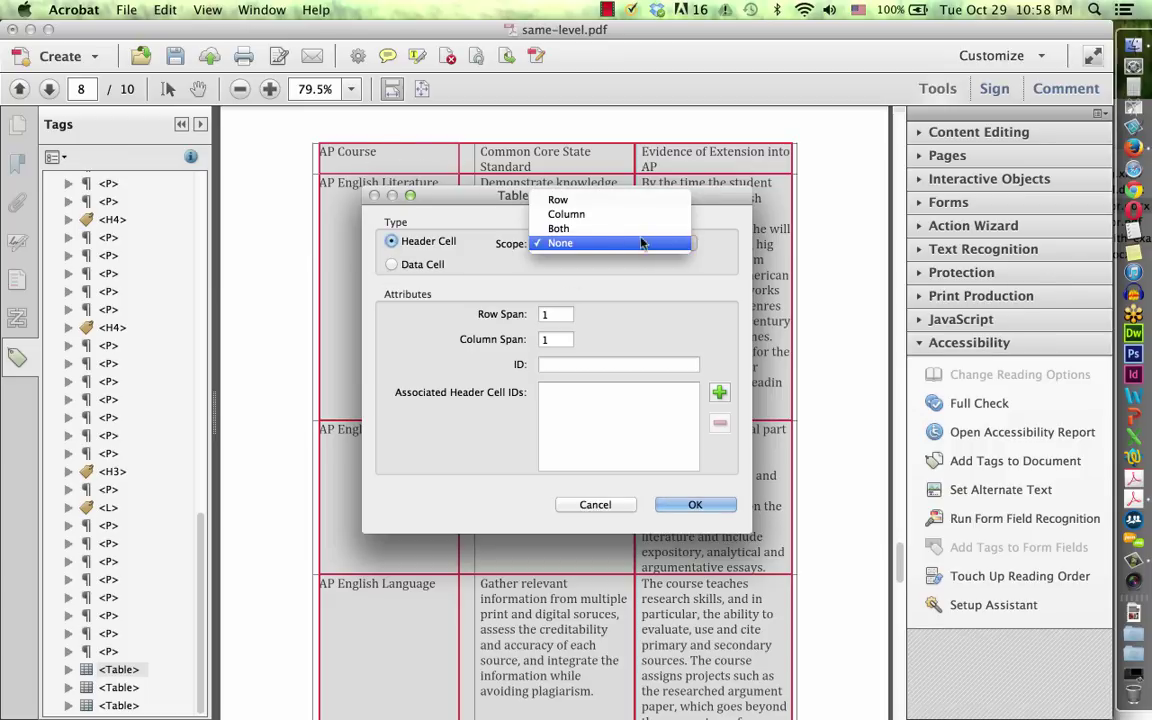
left_click(643, 216)
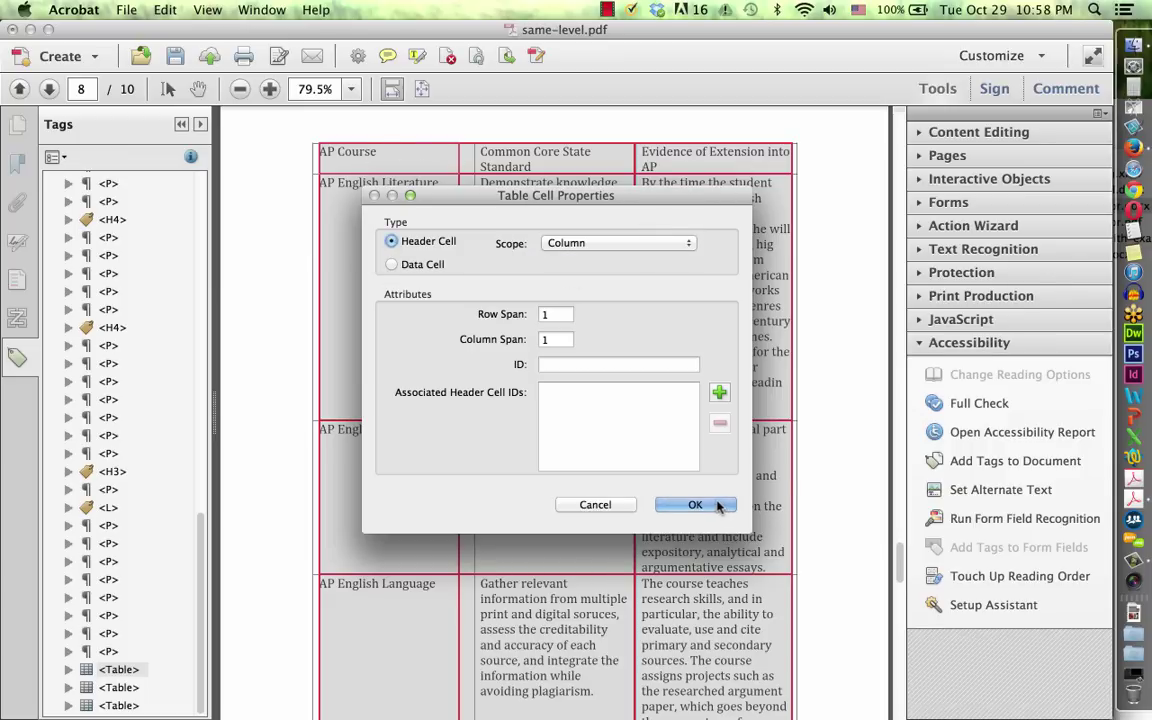
left_click(712, 505)
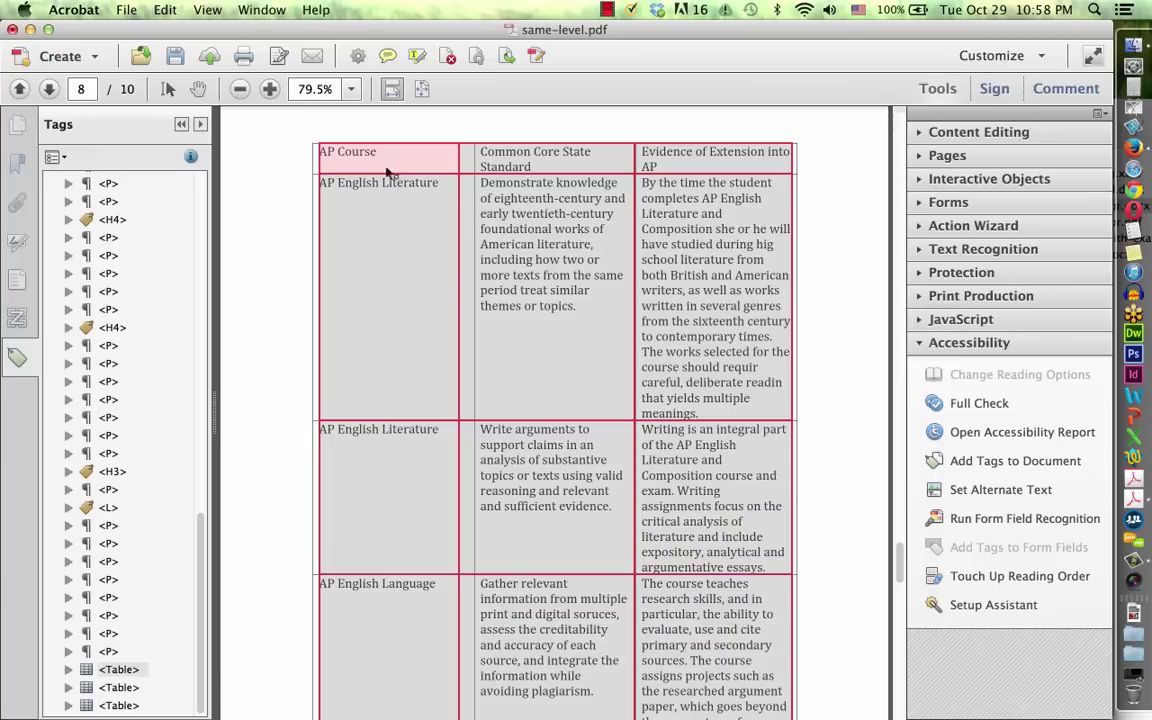
Make the "Common Core State Standard" cell a header cell with Column scope
right_click(518, 167)
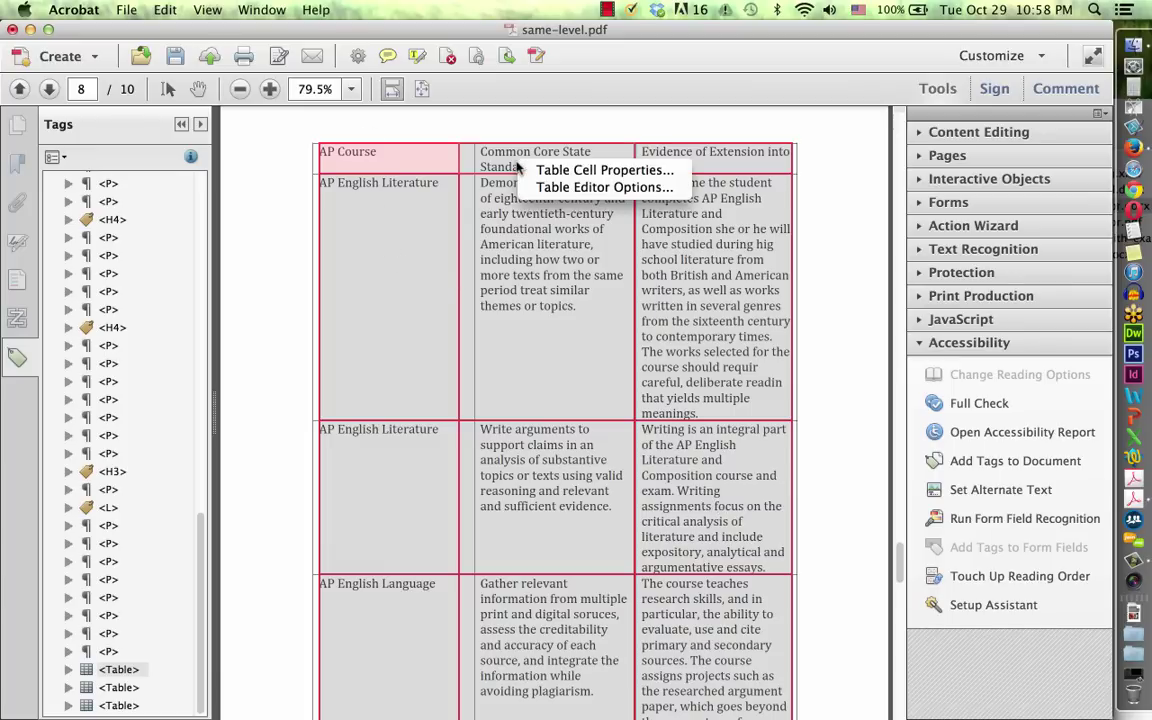
left_click(566, 172)
left_click(430, 245)
left_click(618, 243)
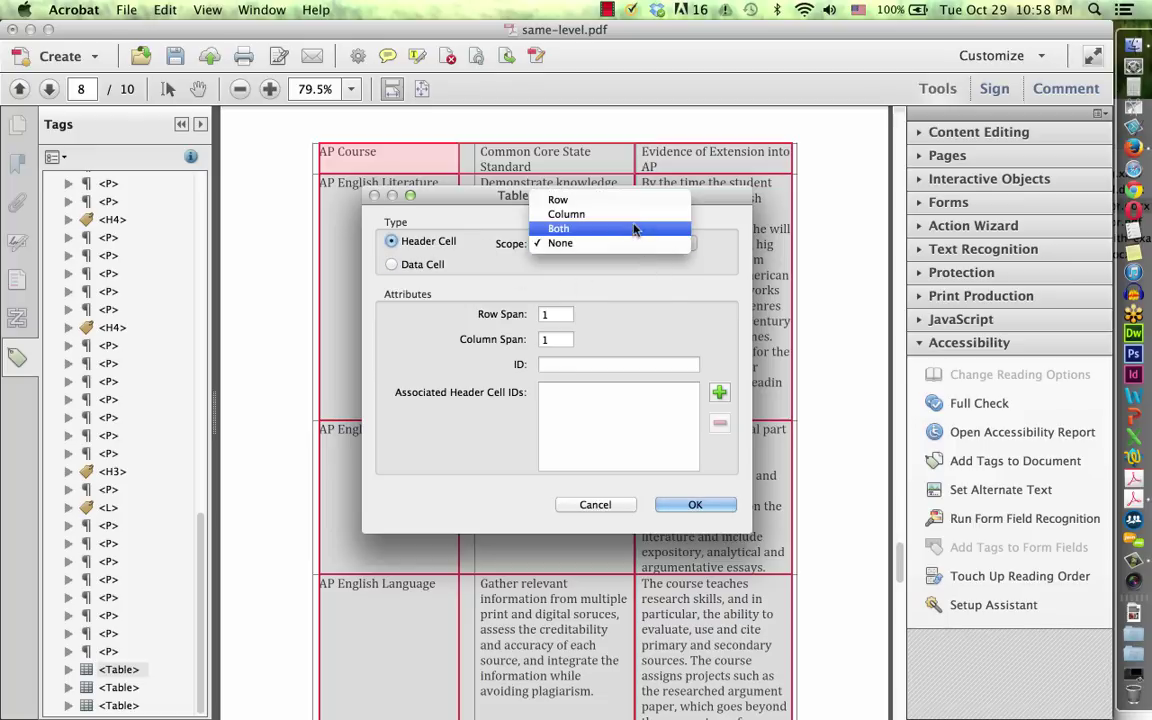
left_click(634, 215)
left_click(695, 504)
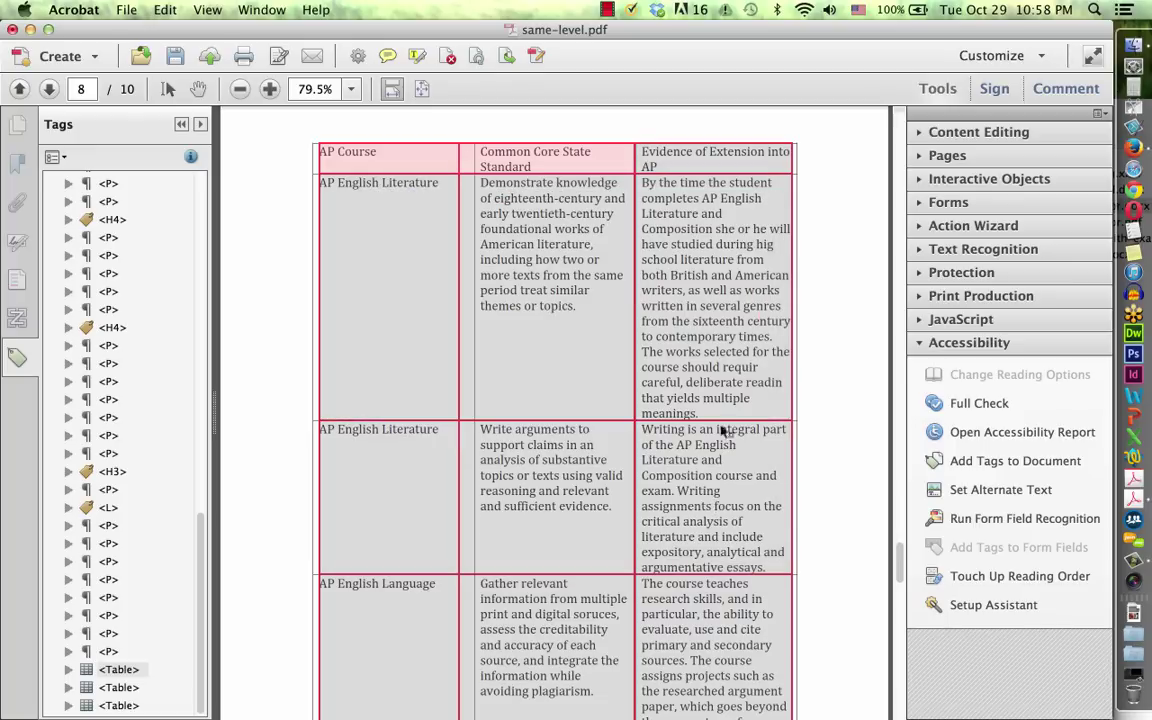
Make the "Evidence of Extension into AP" cell a header cell with Column scope
right_click(716, 157)
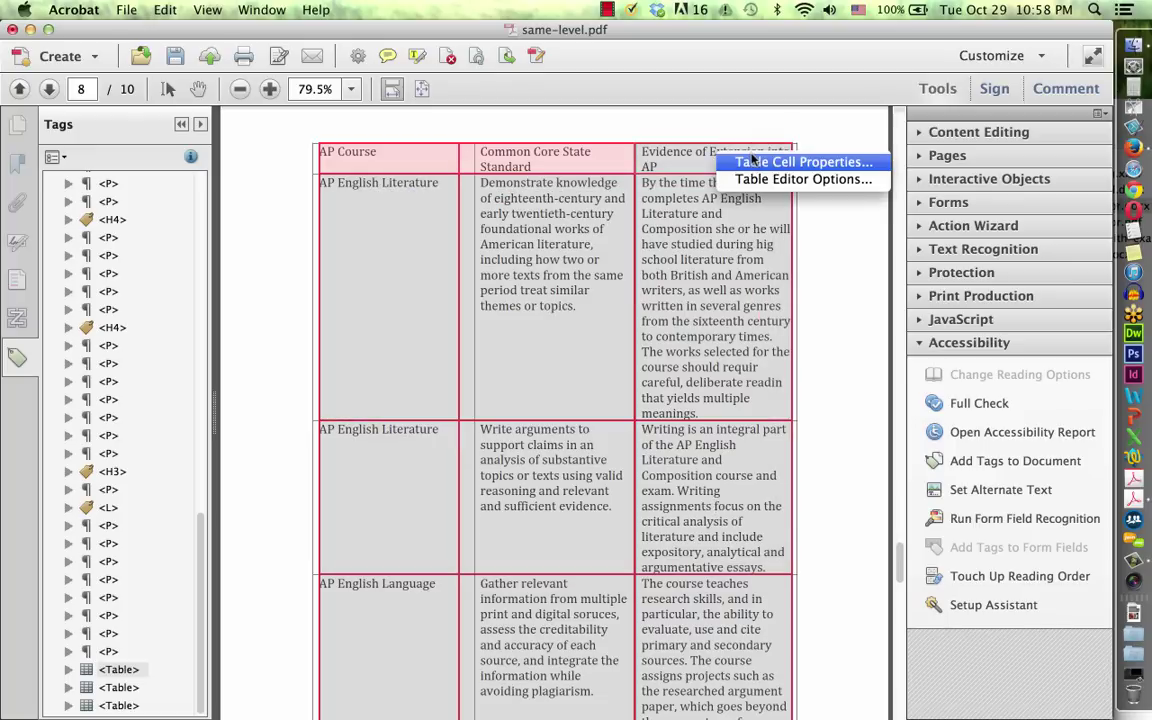
left_click(745, 162)
left_click(393, 240)
left_click(600, 243)
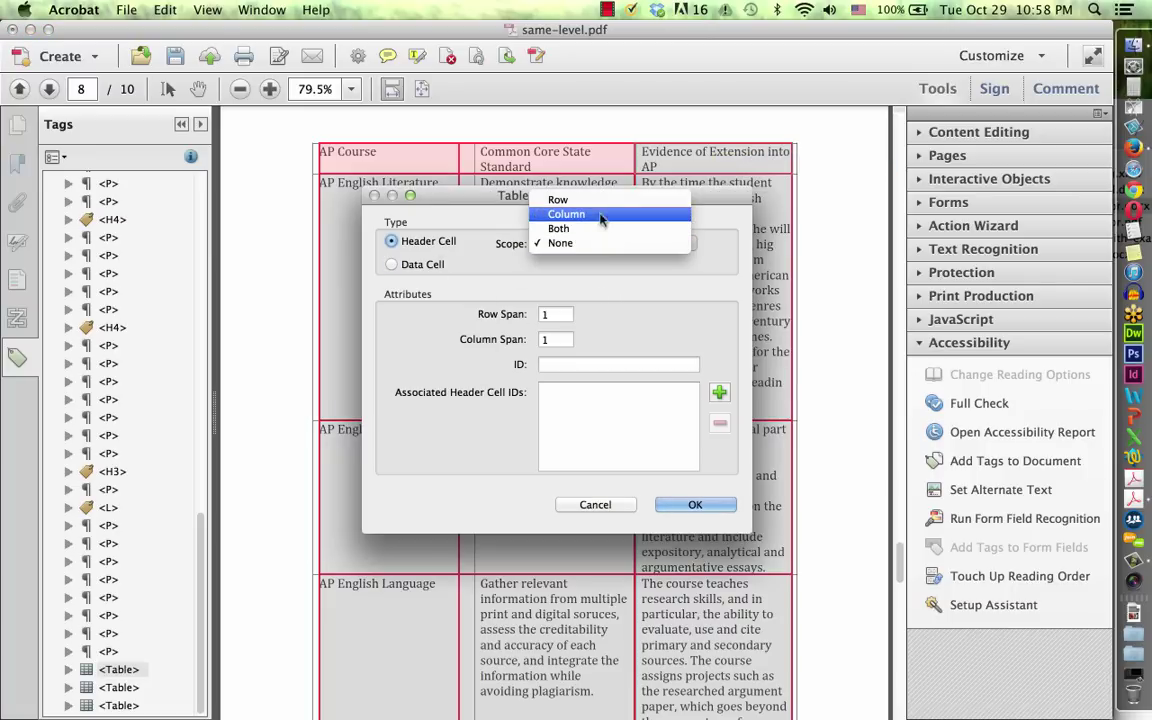
left_click(600, 215)
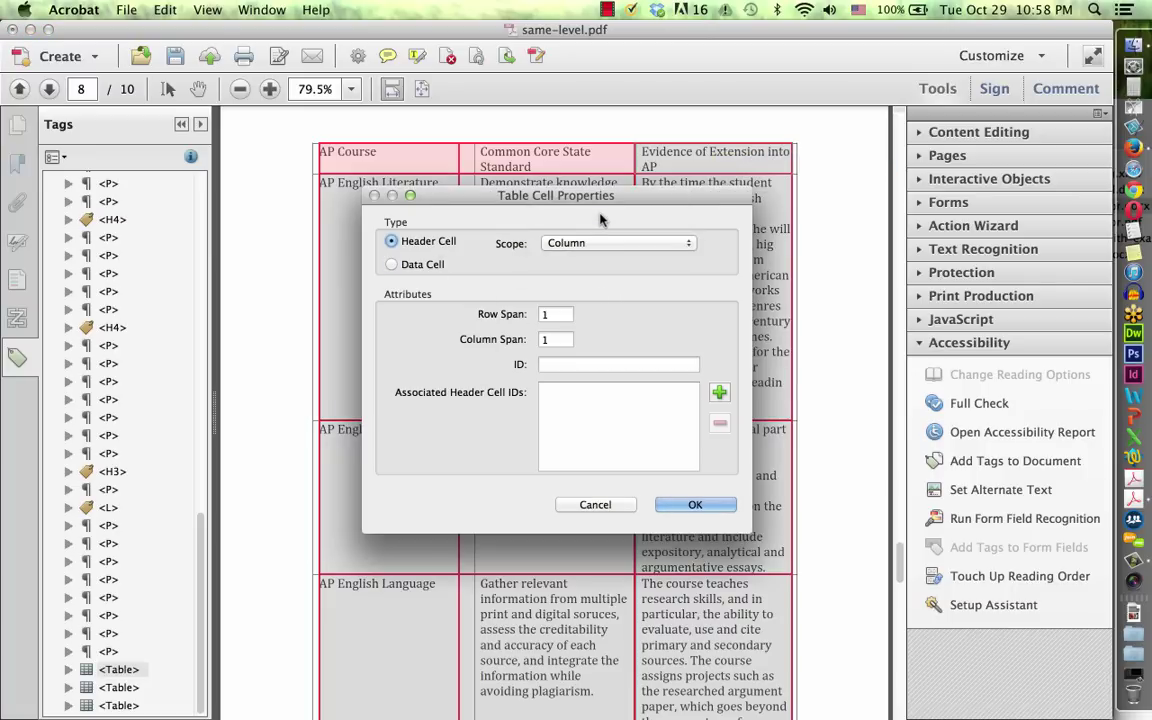
left_click(695, 504)
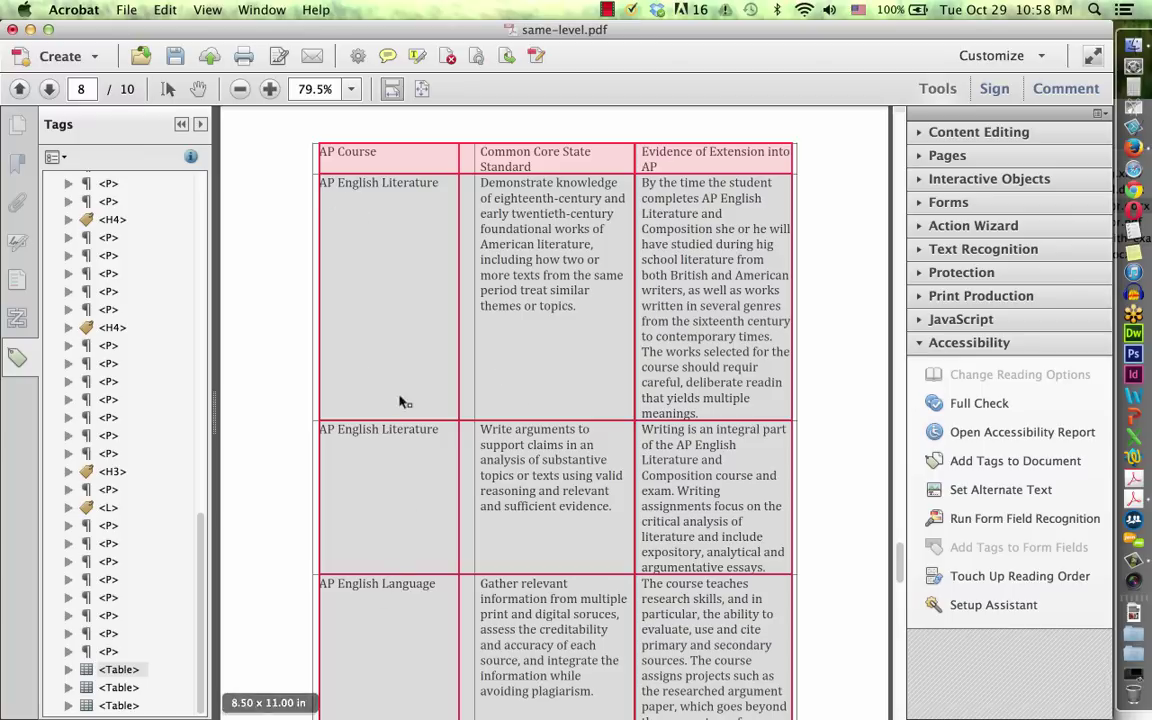
Make the first "AP English Literature" cell, directly below "AP Course", a header cell with Row scope
right_click(396, 310)
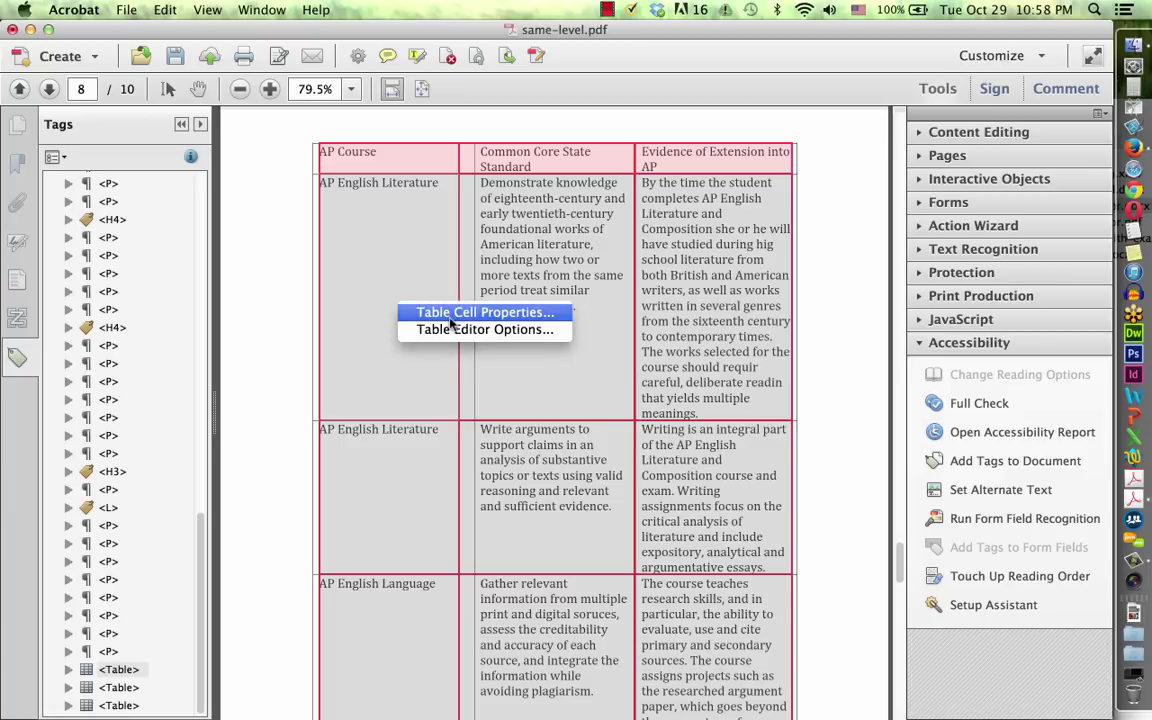
left_click(447, 316)
left_click(395, 241)
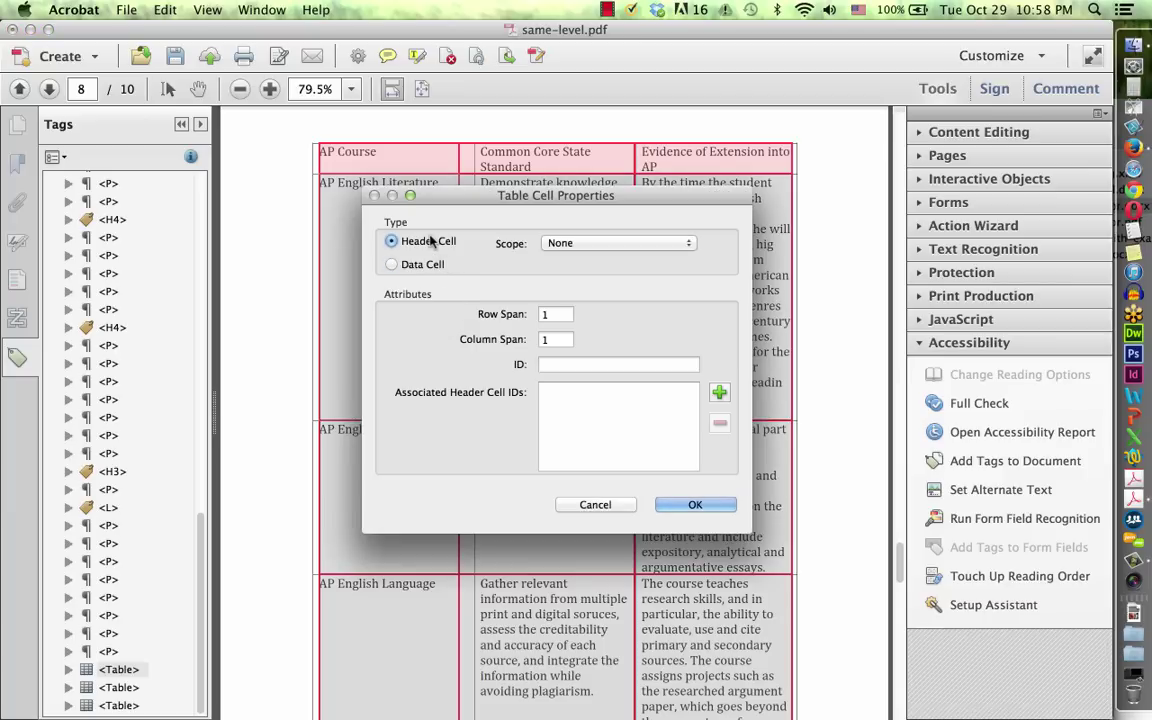
left_click(577, 245)
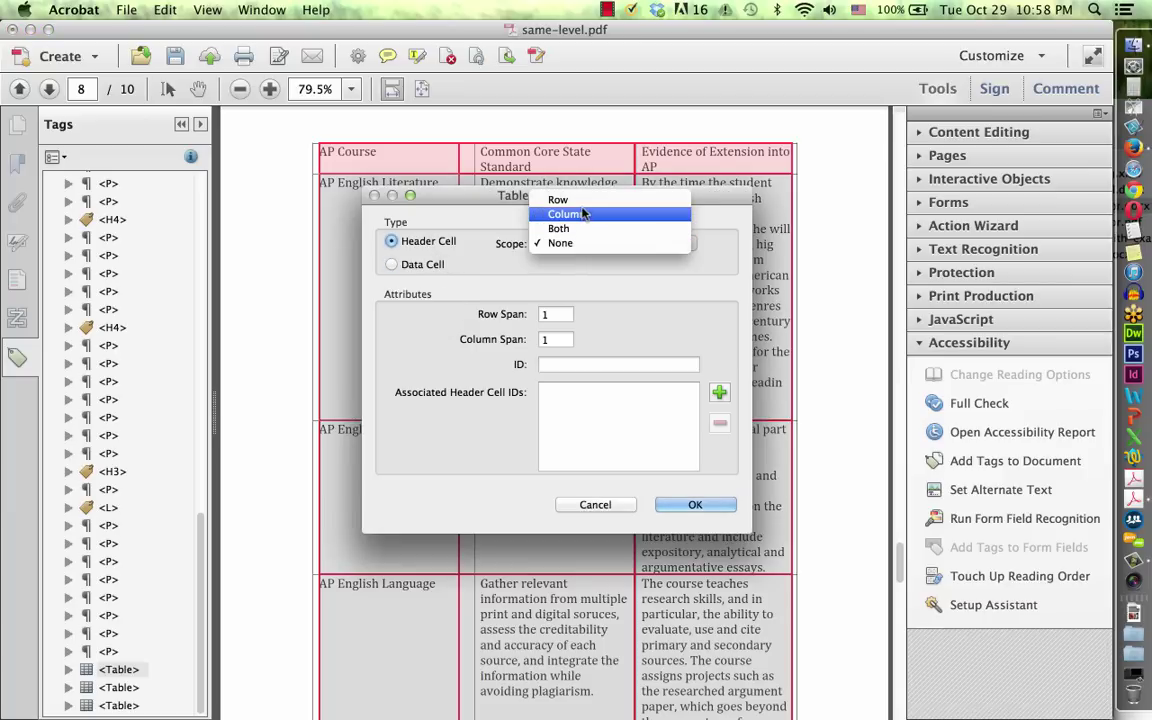
left_click(584, 202)
key("Return")
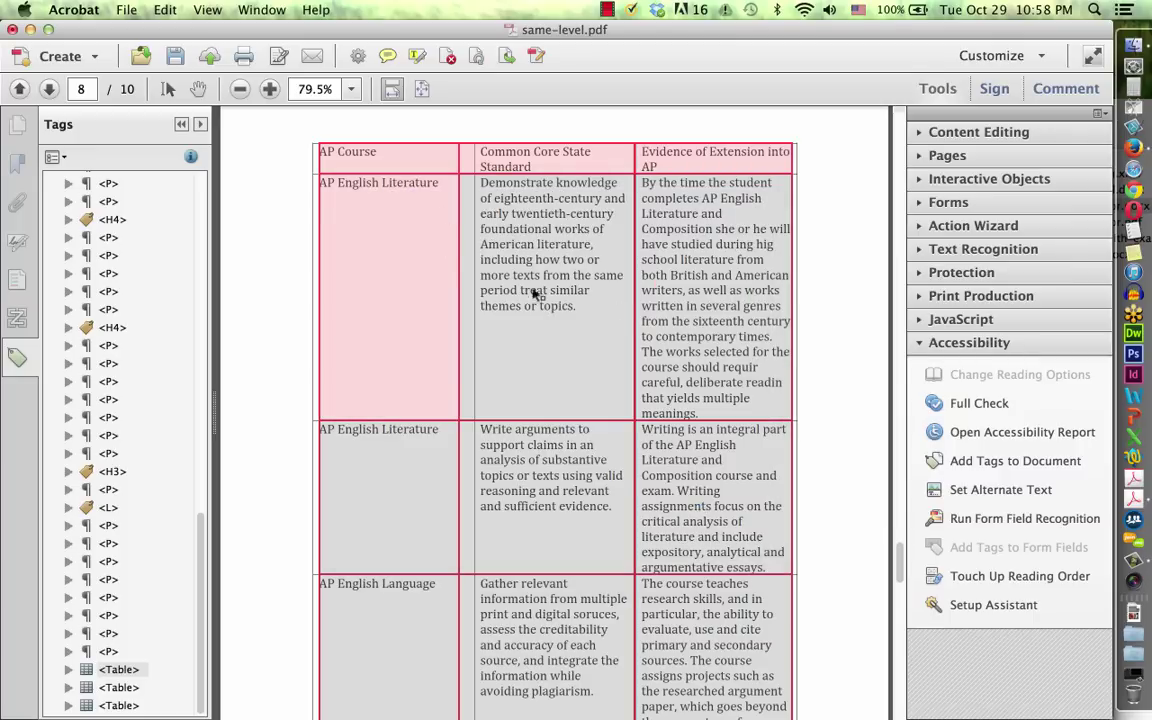
Make the second "AP English Literature" cell in the first column a header cell with Row scope
right_click(418, 466)
left_click(440, 469)
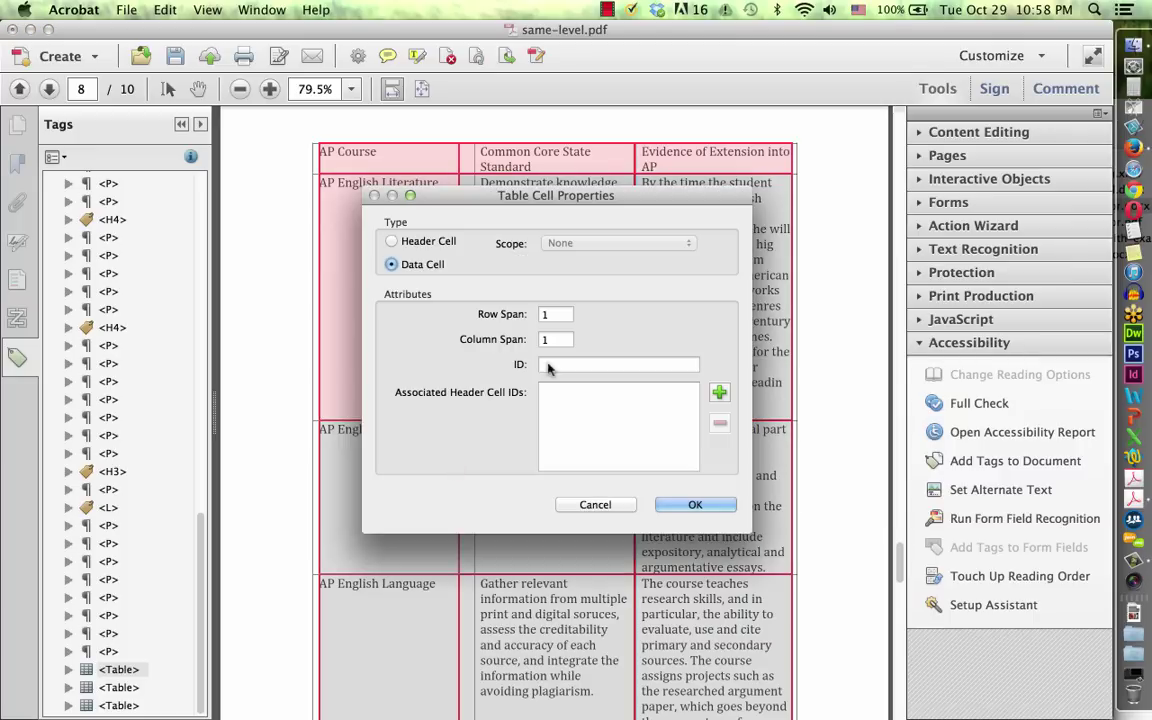
left_click(432, 241)
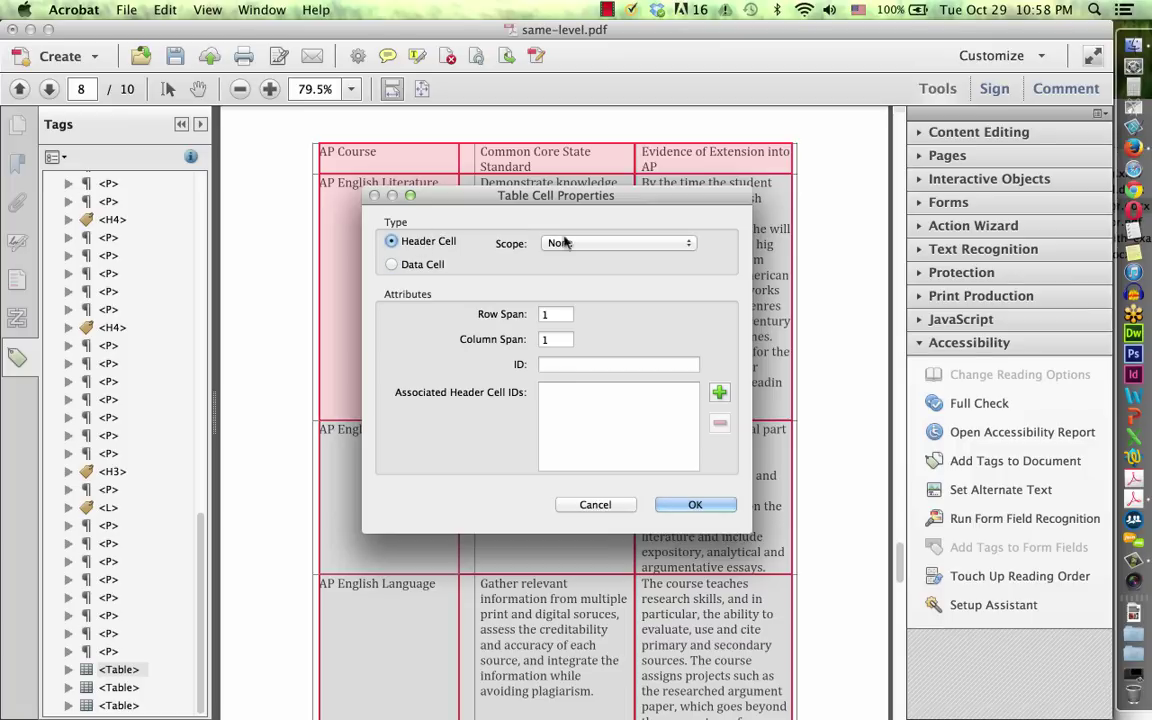
left_click(618, 243)
left_click(600, 200)
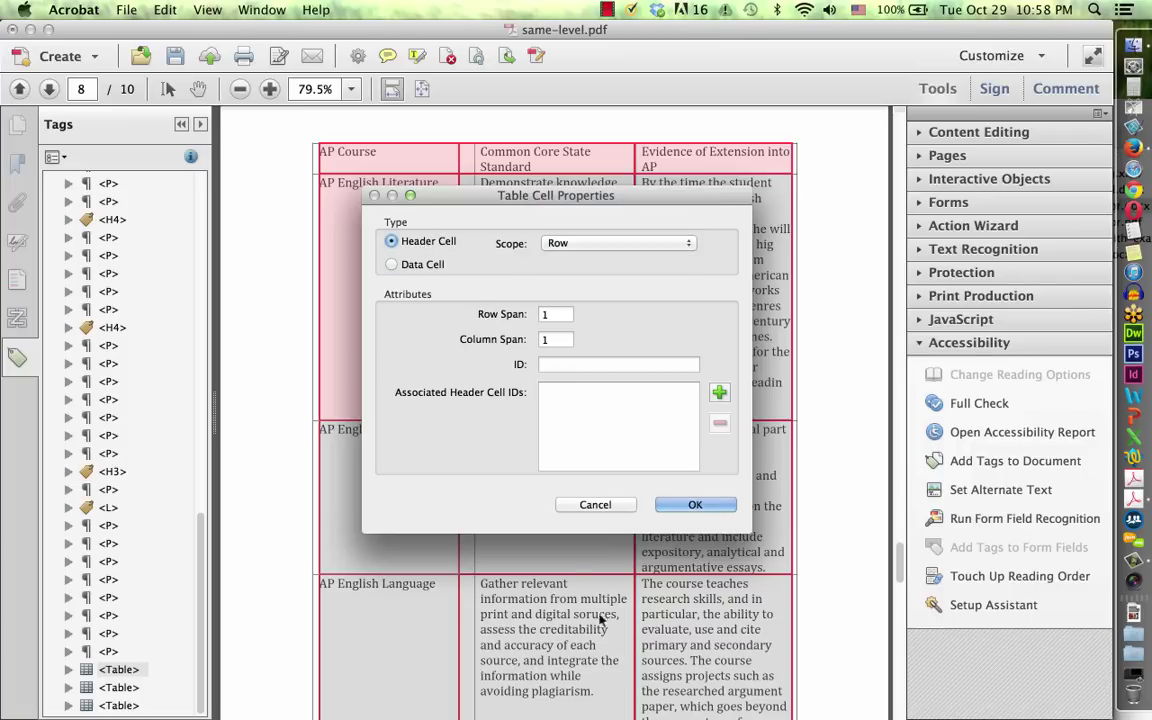
left_click(694, 505)
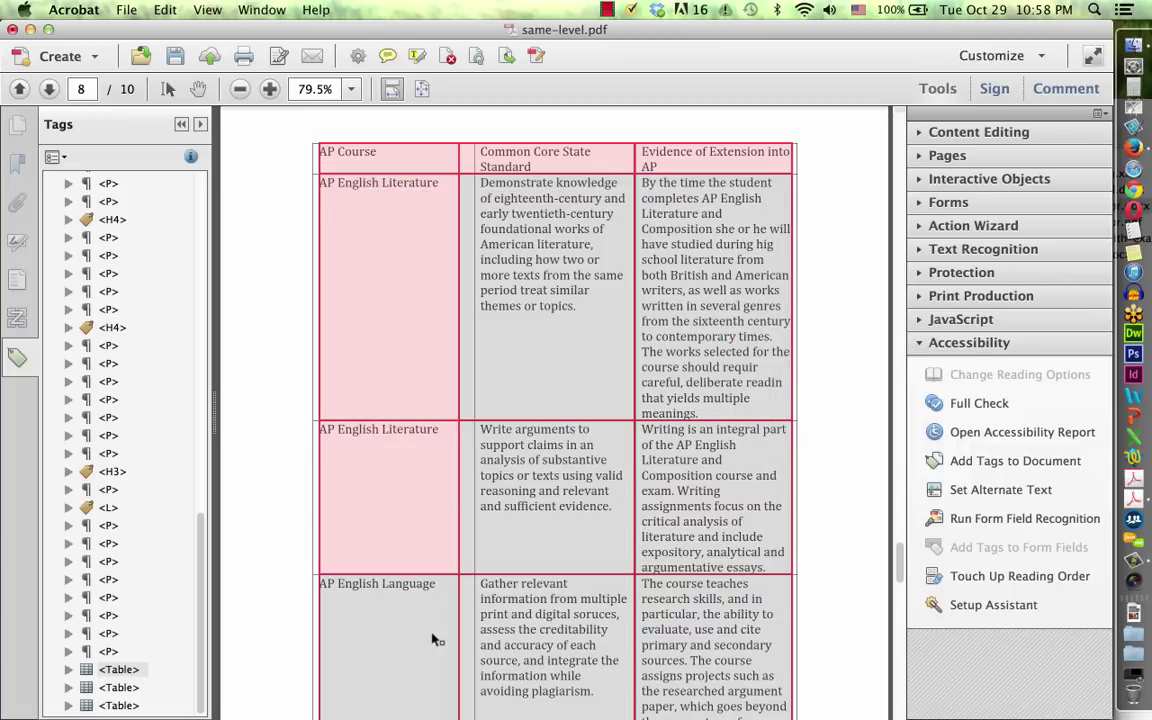
Make the "AP English Language" cell in the first column a header cell with Row scope
scroll(432, 630, "down", 3)
right_click(411, 565)
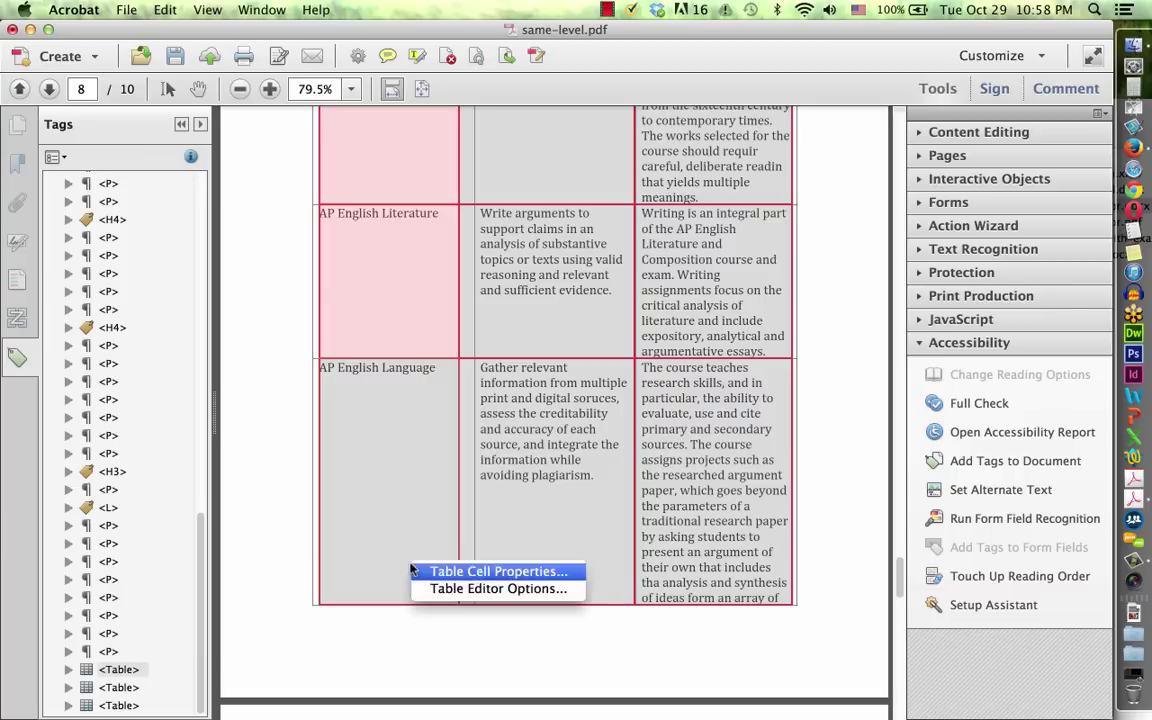
left_click(455, 573)
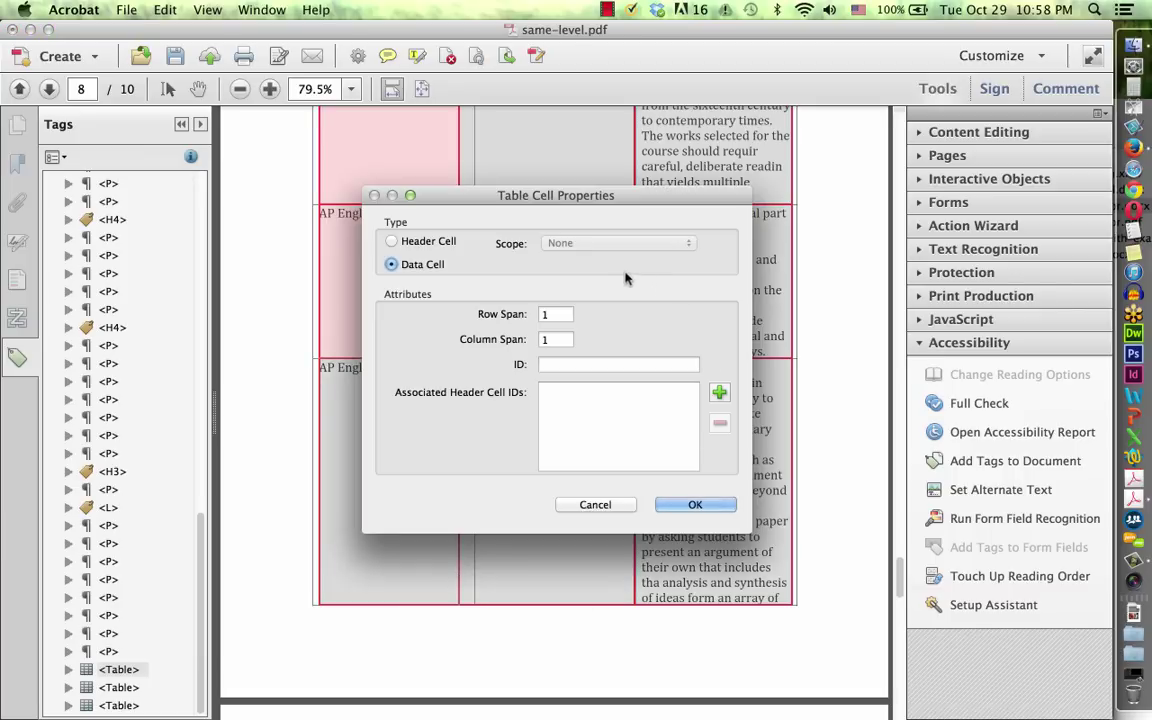
left_click(432, 242)
left_click(640, 243)
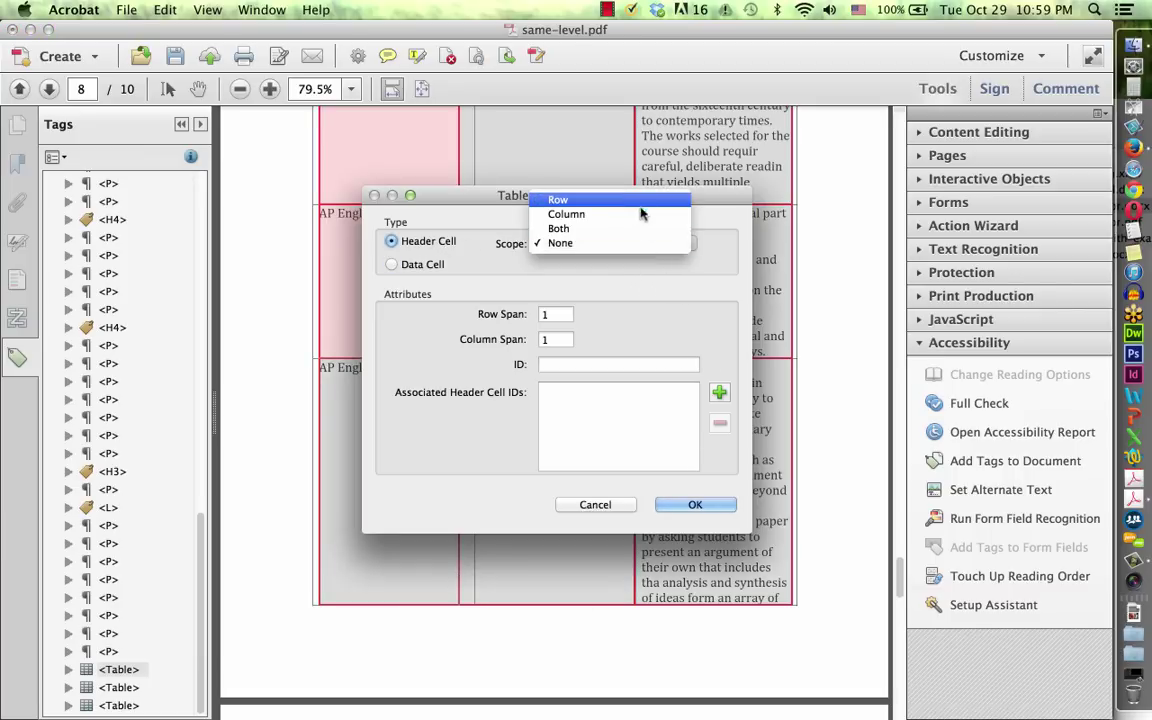
left_click(634, 197)
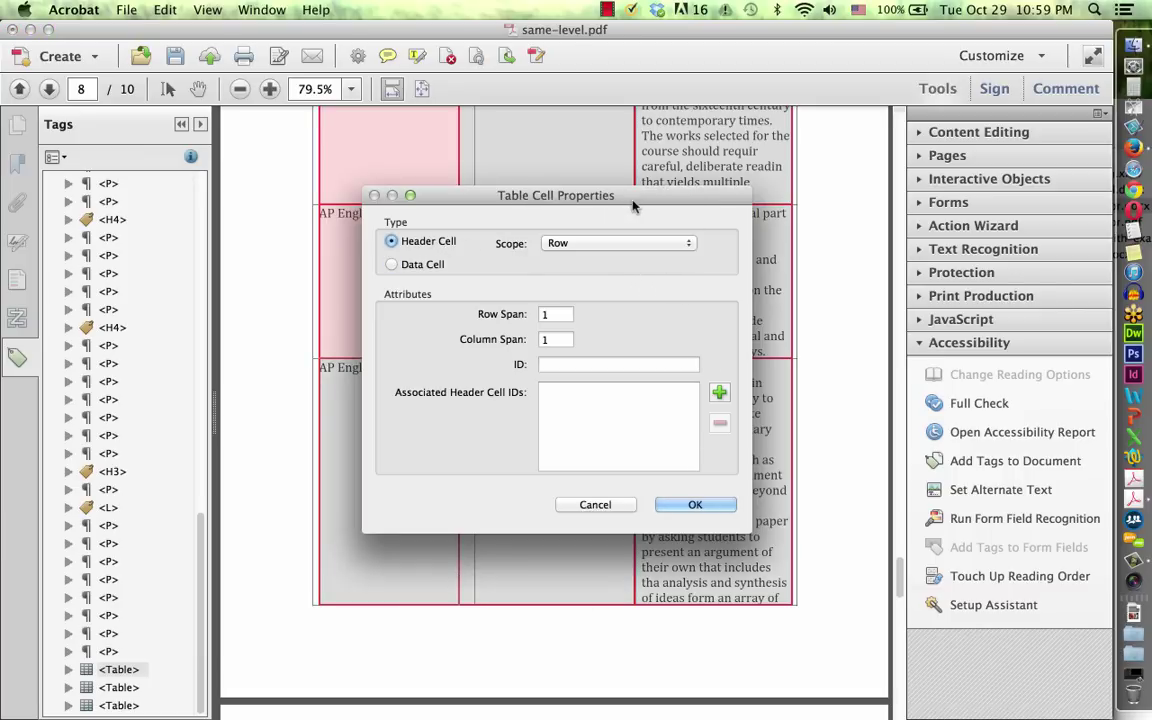
left_click(727, 506)
Open the page 9 table in the Table Editor and make its "AP Course" cell a header cell with Column scope
scroll(724, 505, "down", 8)
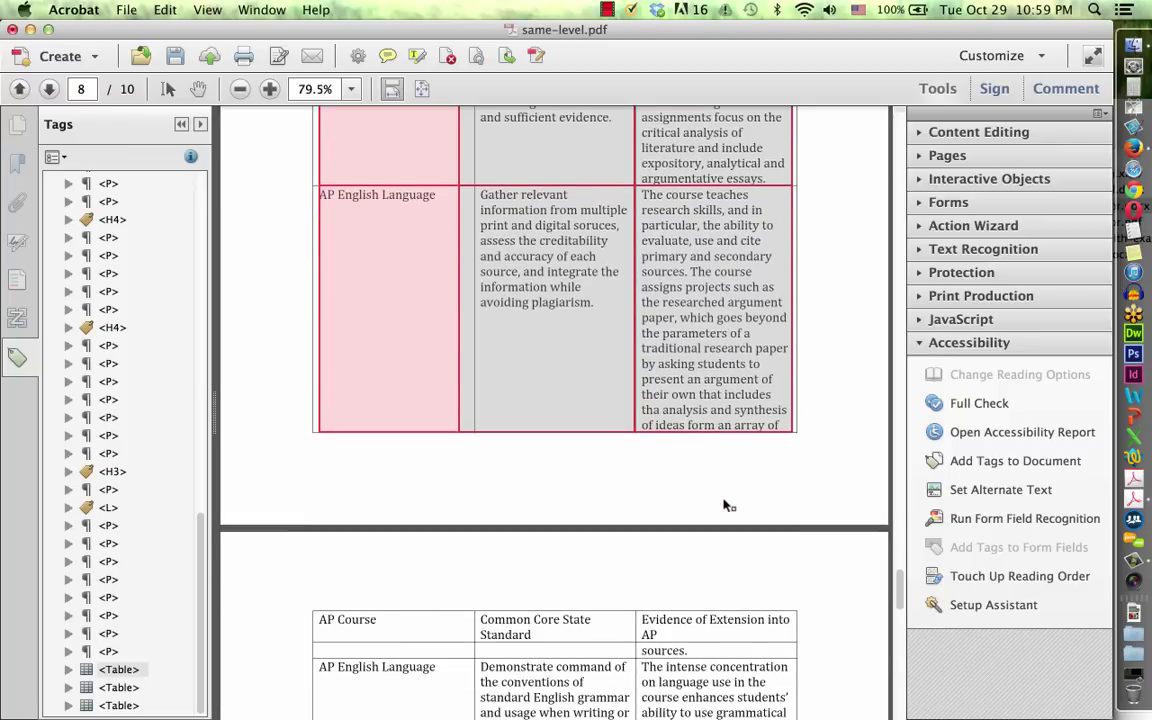
scroll(727, 506, "down", 6)
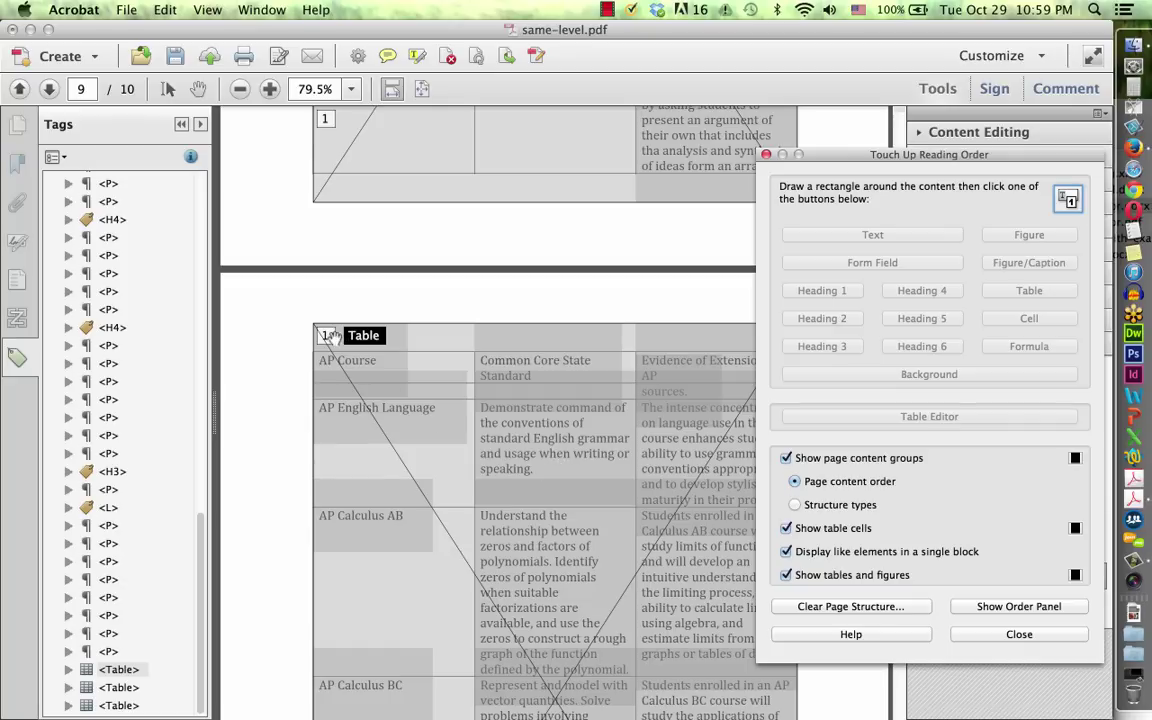
left_click(326, 336)
left_click(790, 416)
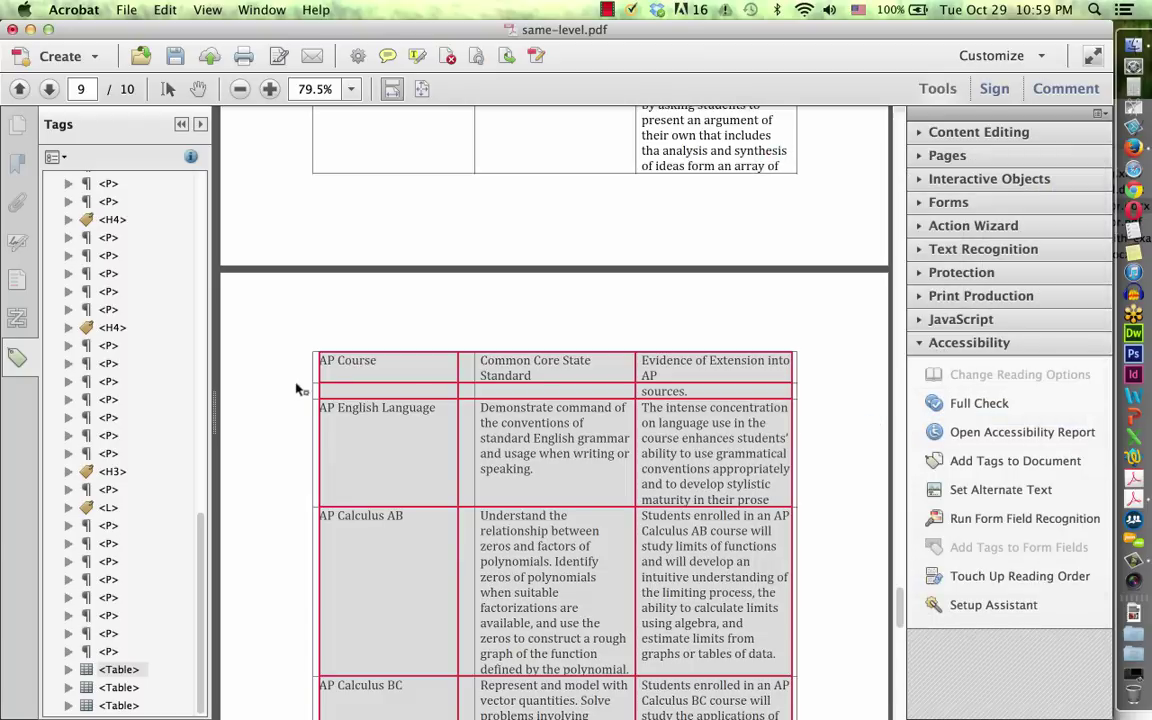
right_click(362, 364)
left_click(434, 373)
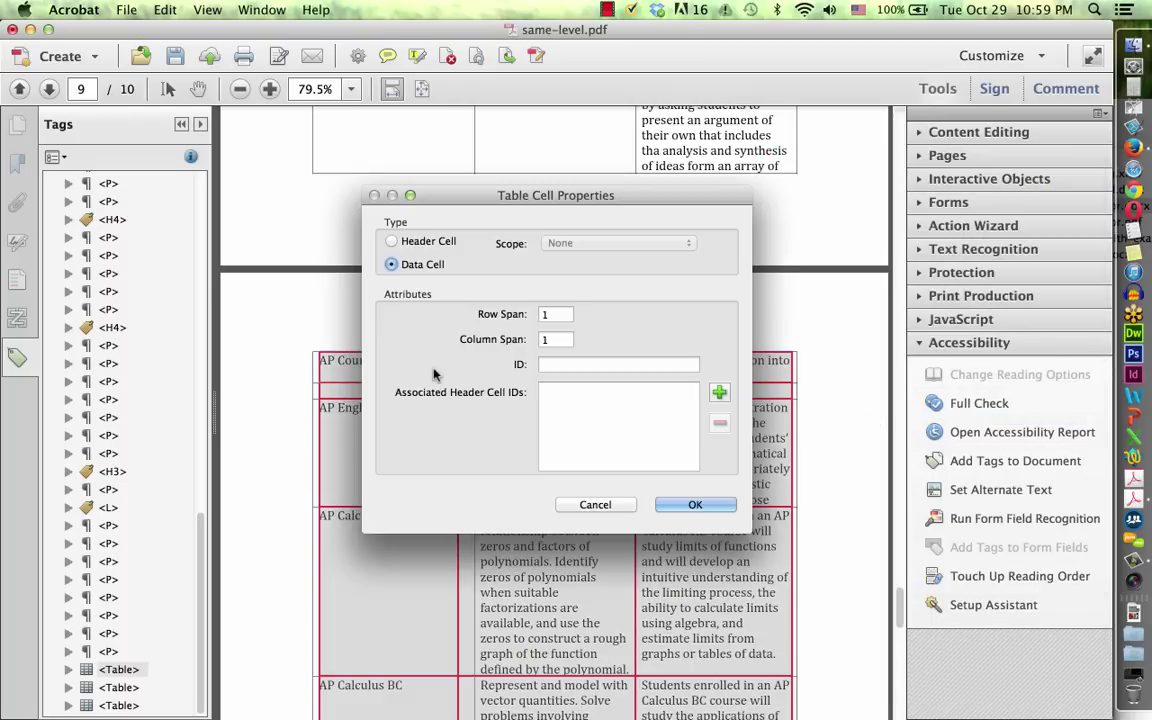
left_click(402, 241)
left_click(618, 243)
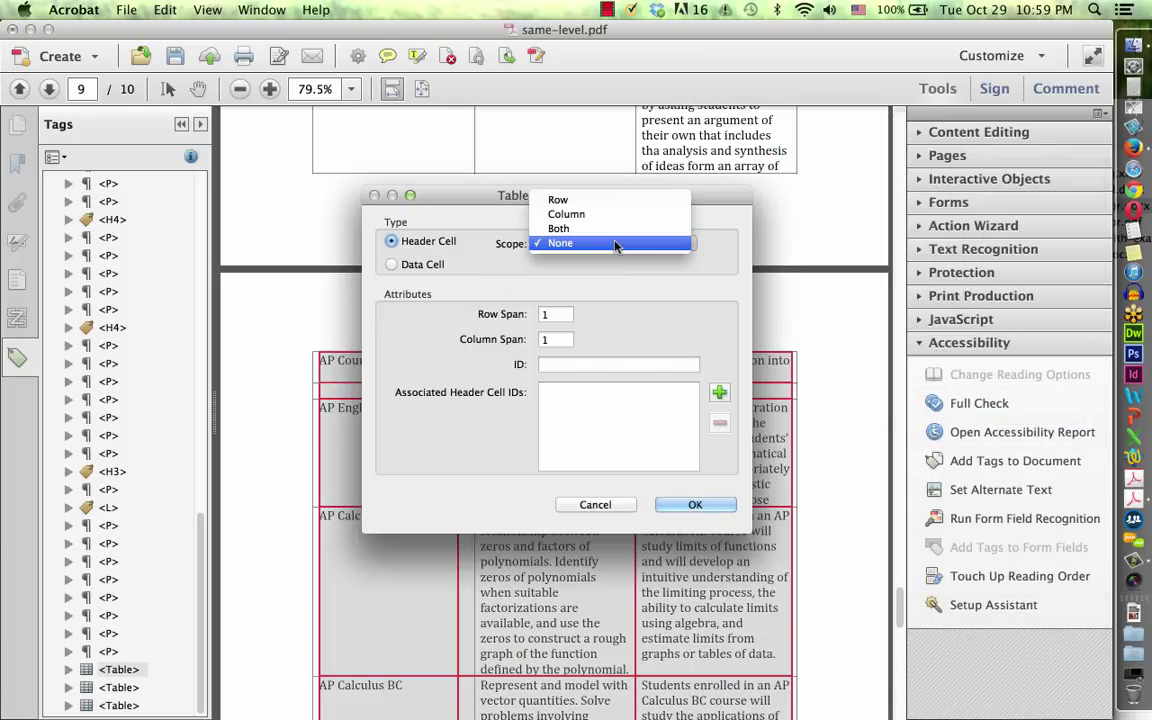
left_click(600, 212)
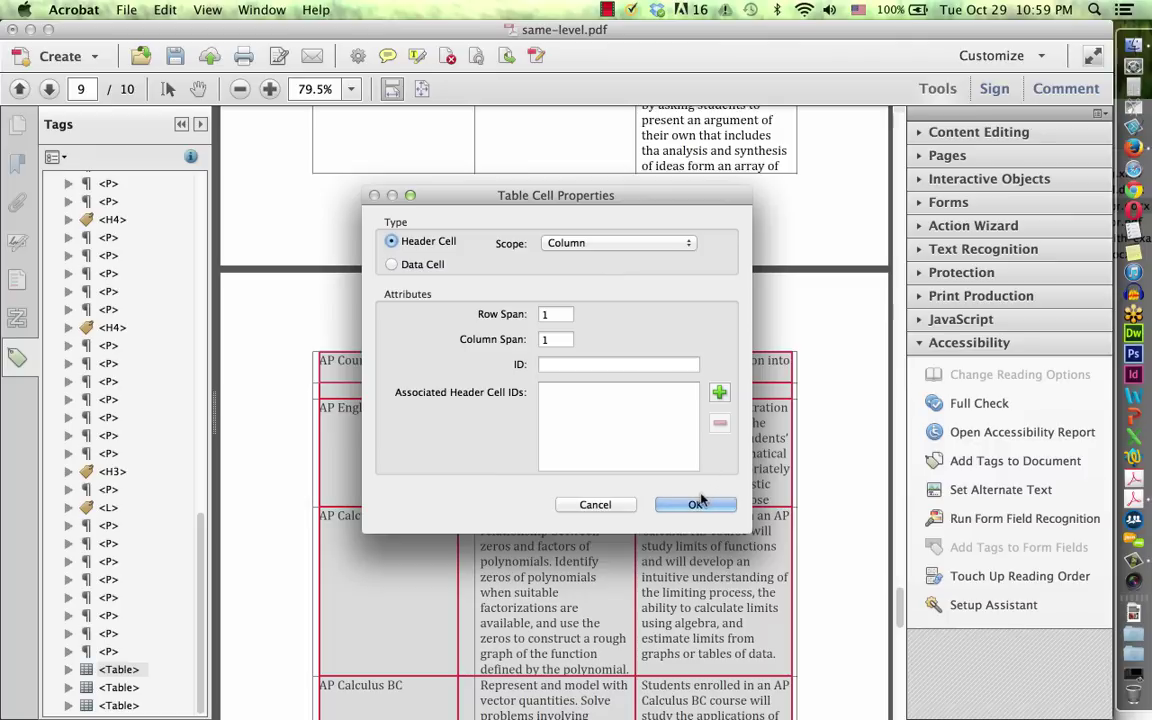
left_click(697, 504)
Make the "Common Core State Standard" cell of the page 9 table a header cell with Column scope
right_click(580, 374)
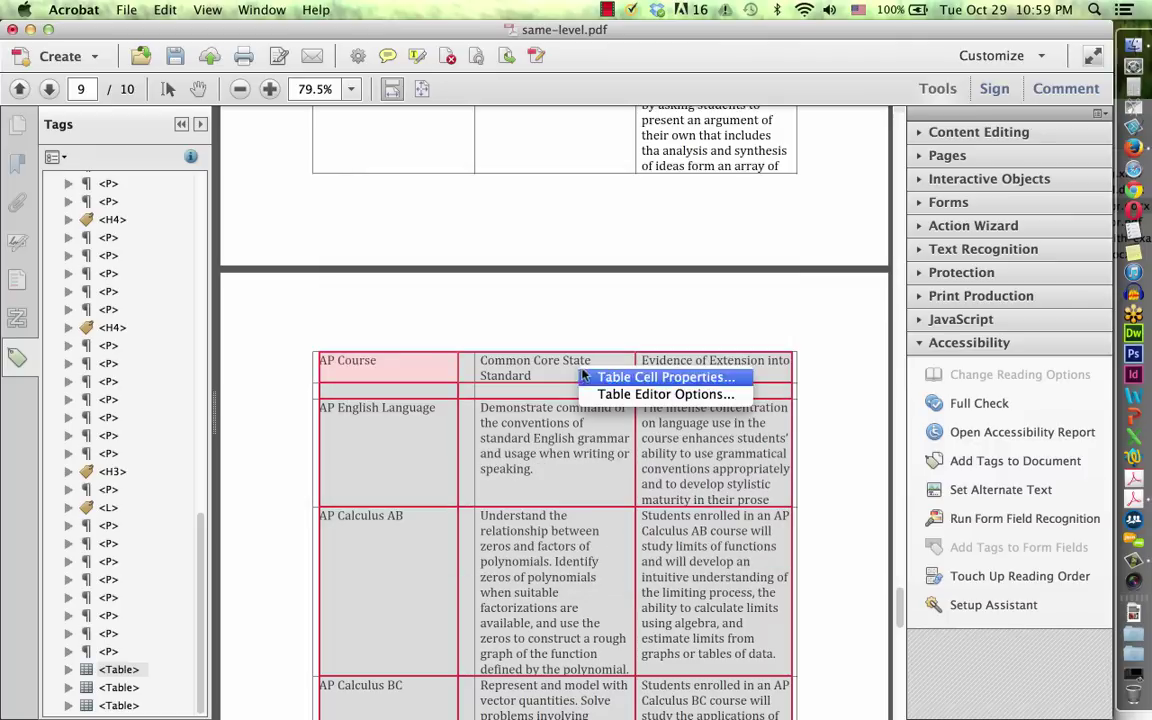
left_click(621, 378)
left_click(445, 241)
left_click(620, 243)
left_click(628, 214)
left_click(692, 504)
Make the "Evidence of Extension into AP" cell of the page 9 table a header cell with Column scope
scroll(700, 374, "down", 1)
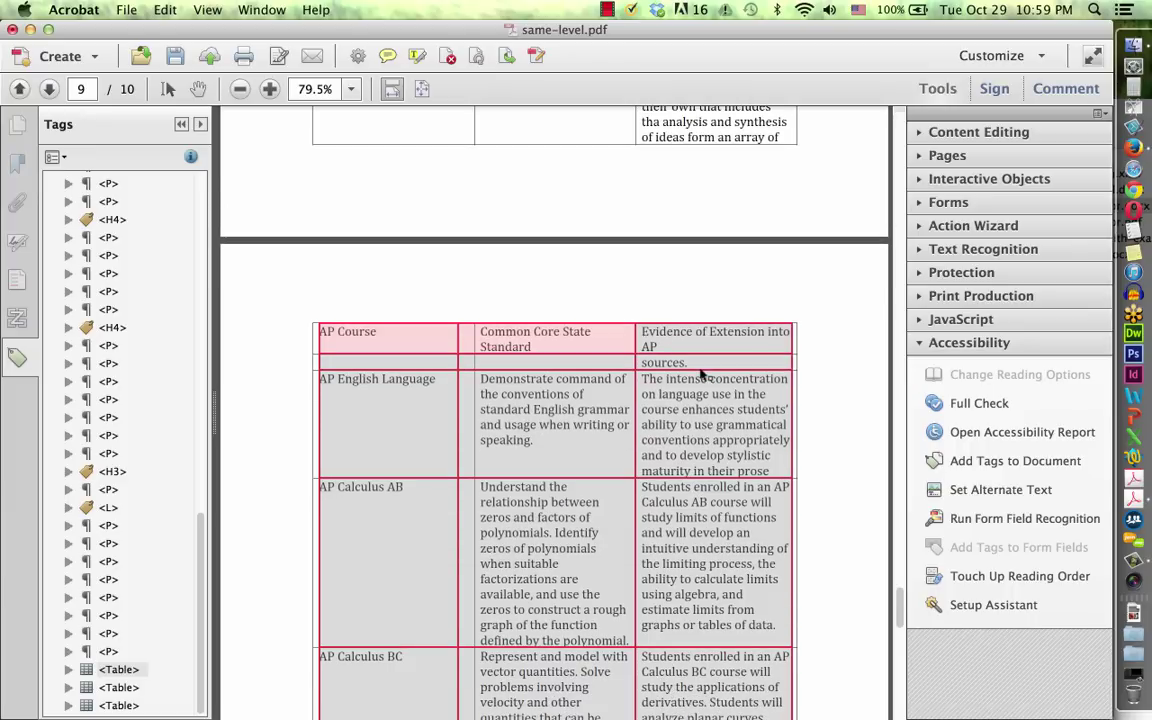
right_click(700, 374)
left_click(735, 378)
left_click(392, 241)
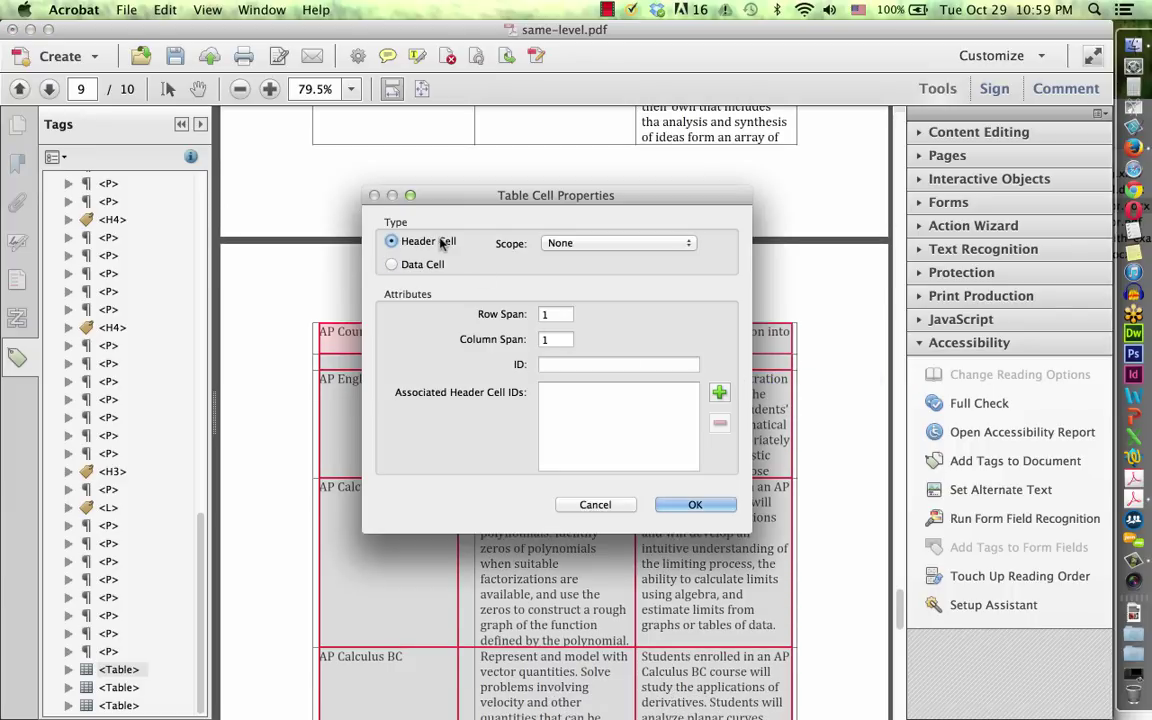
left_click(686, 245)
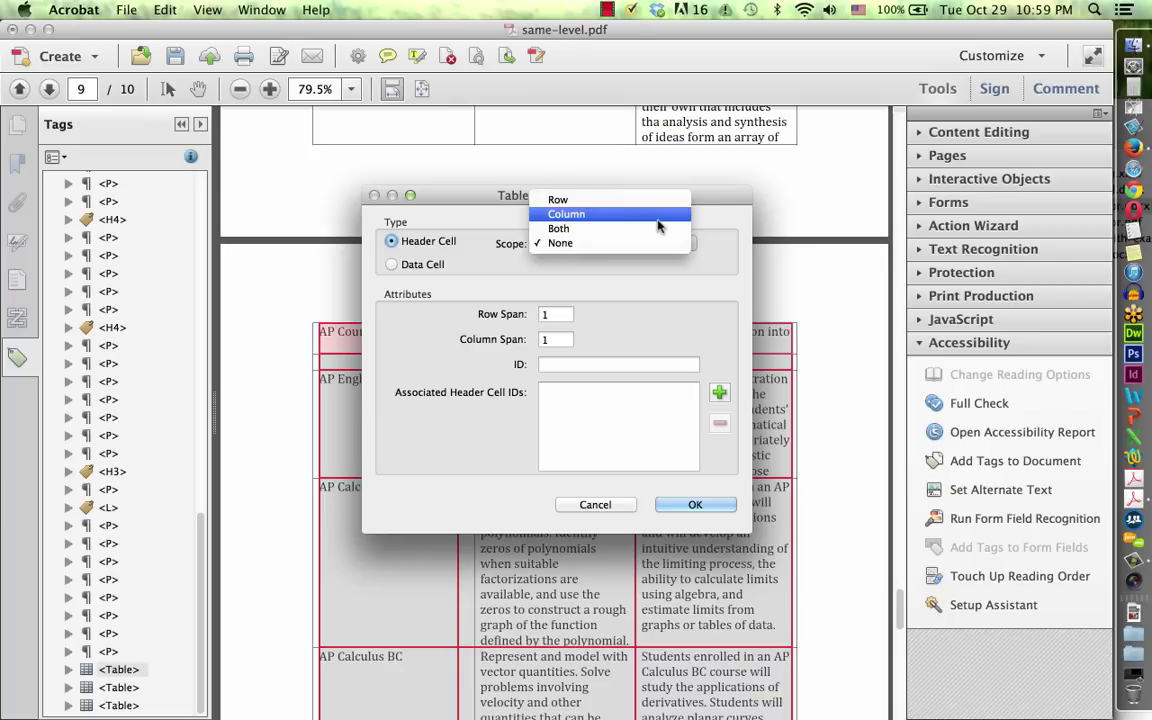
left_click(658, 222)
left_click(663, 503)
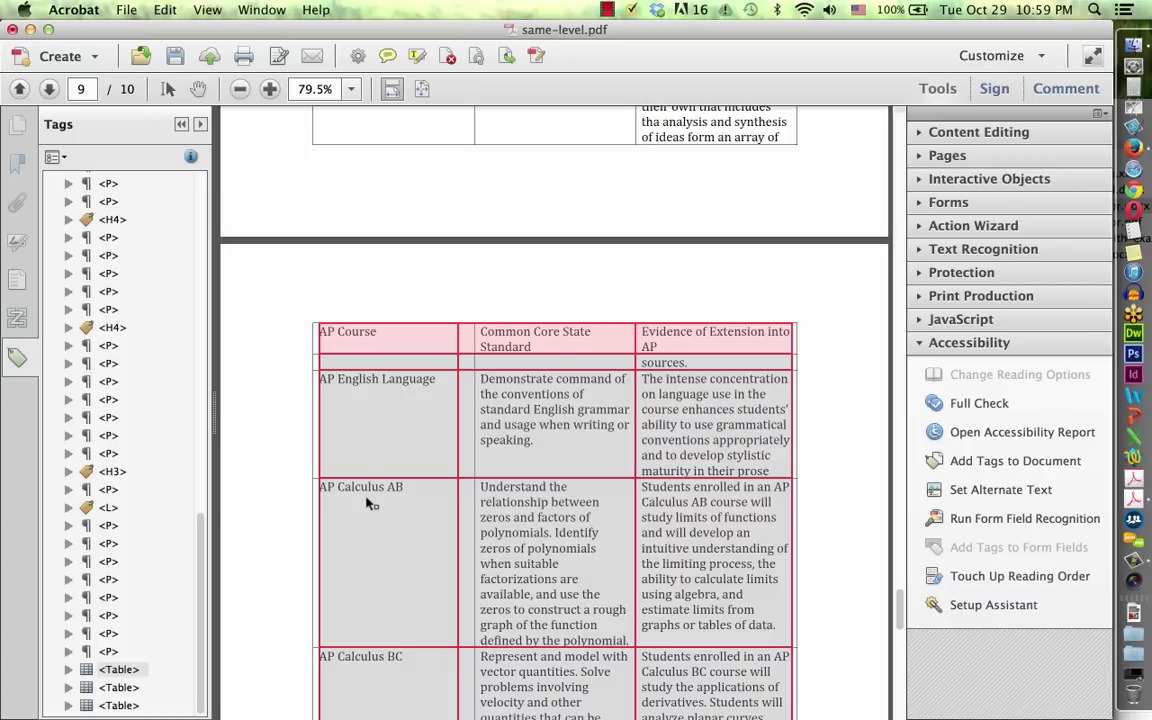
Switch to Firefox, highlight the instruction "Fix any problems with the reading order", and return to Acrobat
key("cmd+Tab")
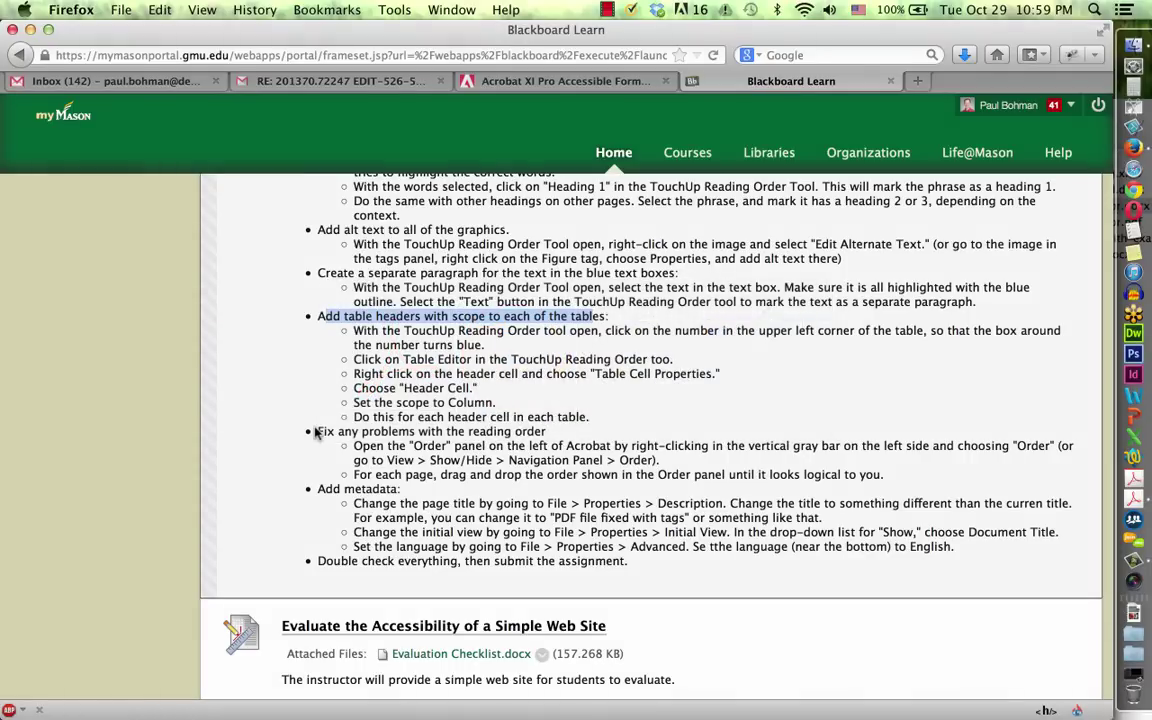
left_click_drag(318, 431, 552, 440)
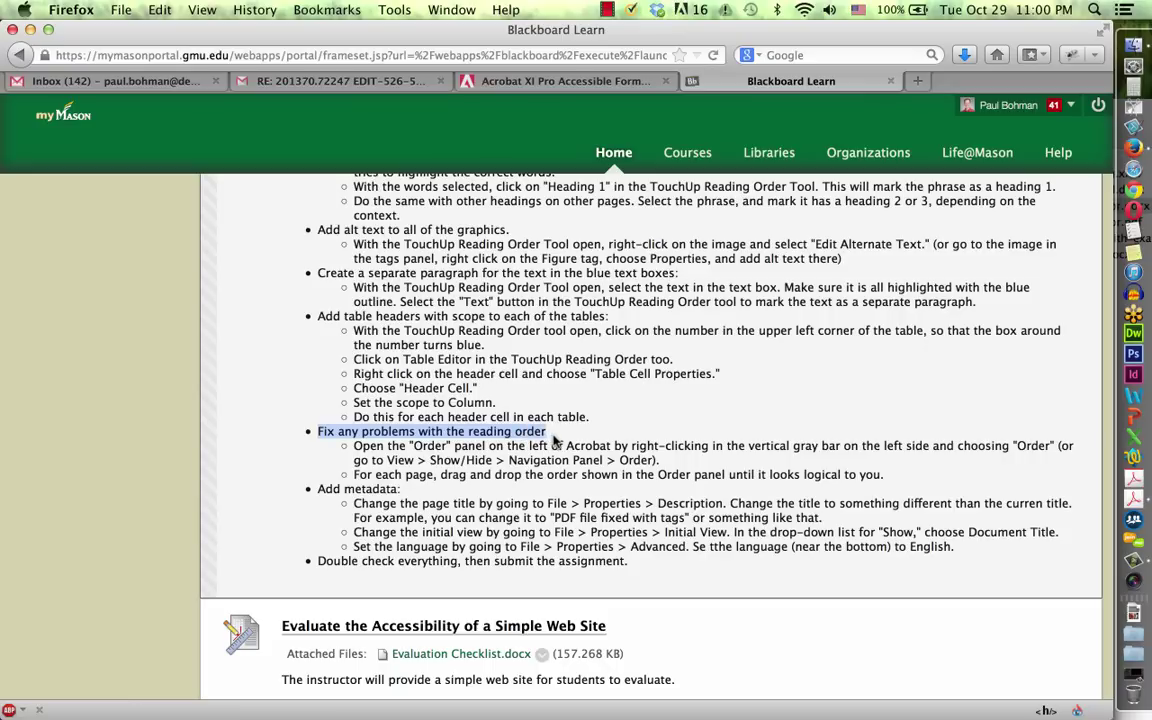
key("super+Tab")
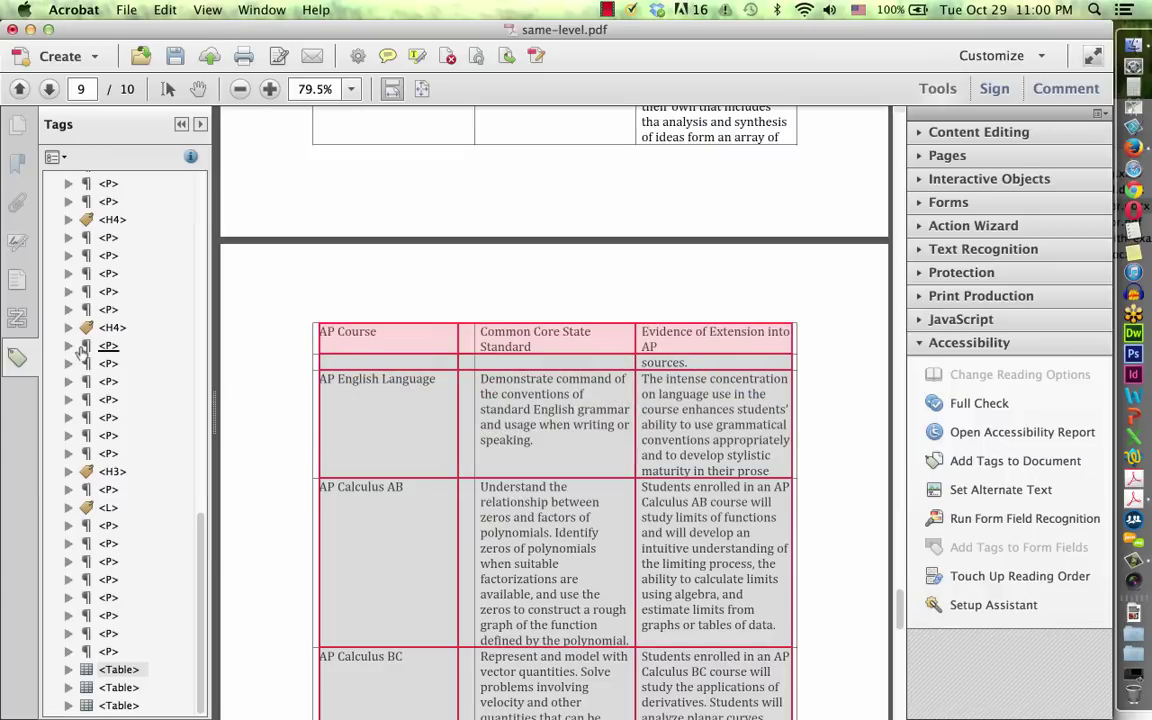
Display the document's reading order and examine page 1's text block and College Board logo entries
left_click(17, 320)
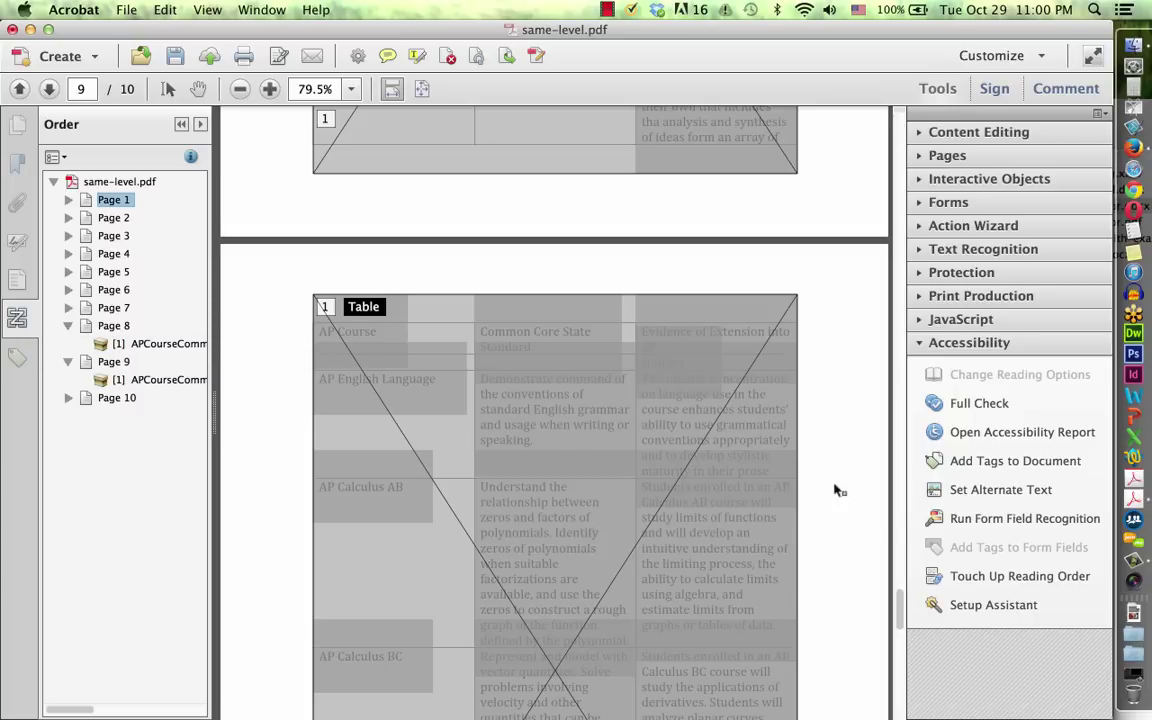
left_click_drag(899, 615, 898, 137)
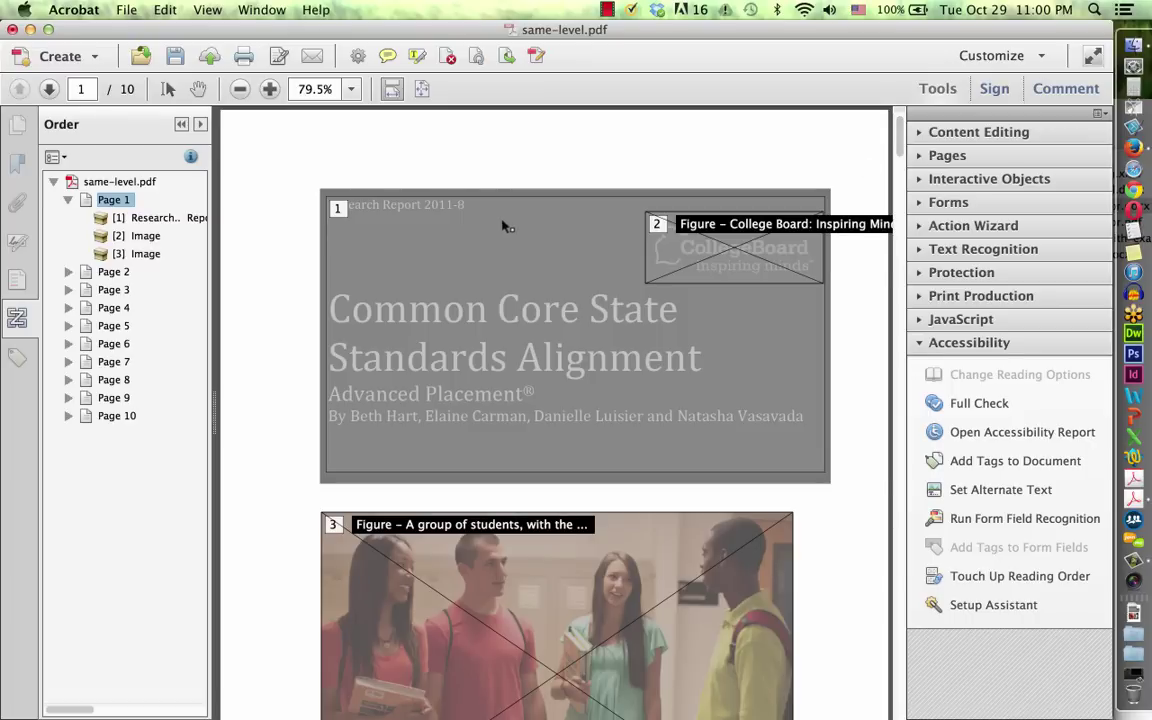
left_click(338, 208)
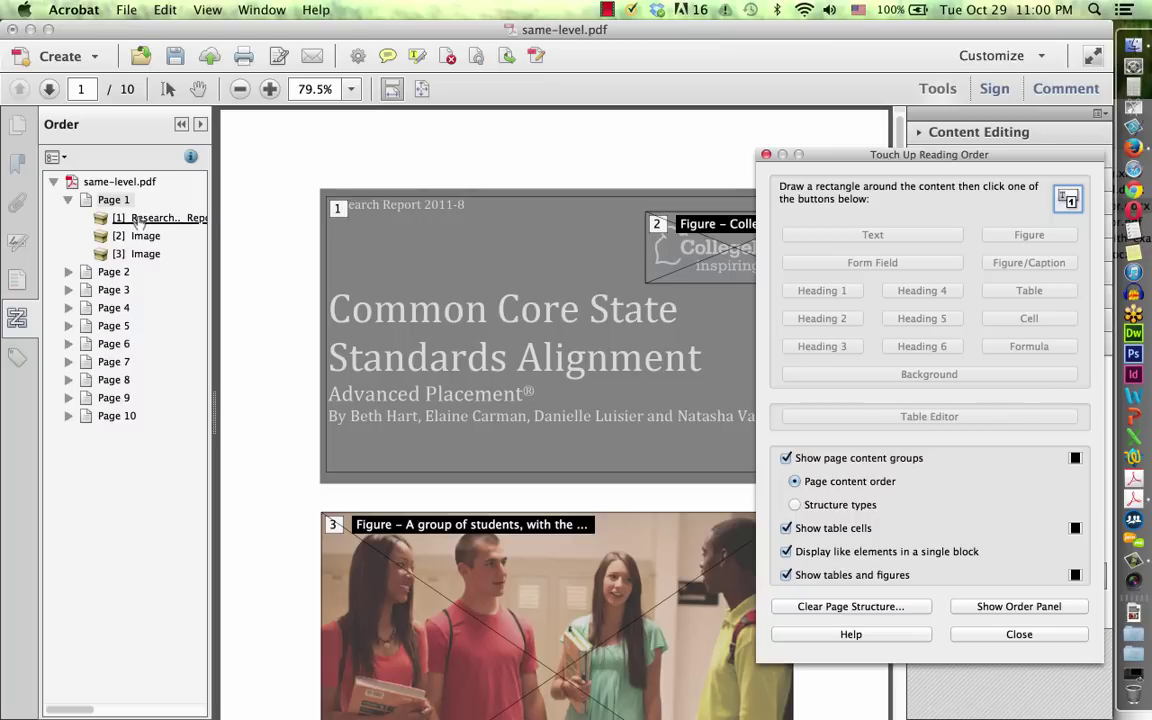
left_click(142, 219)
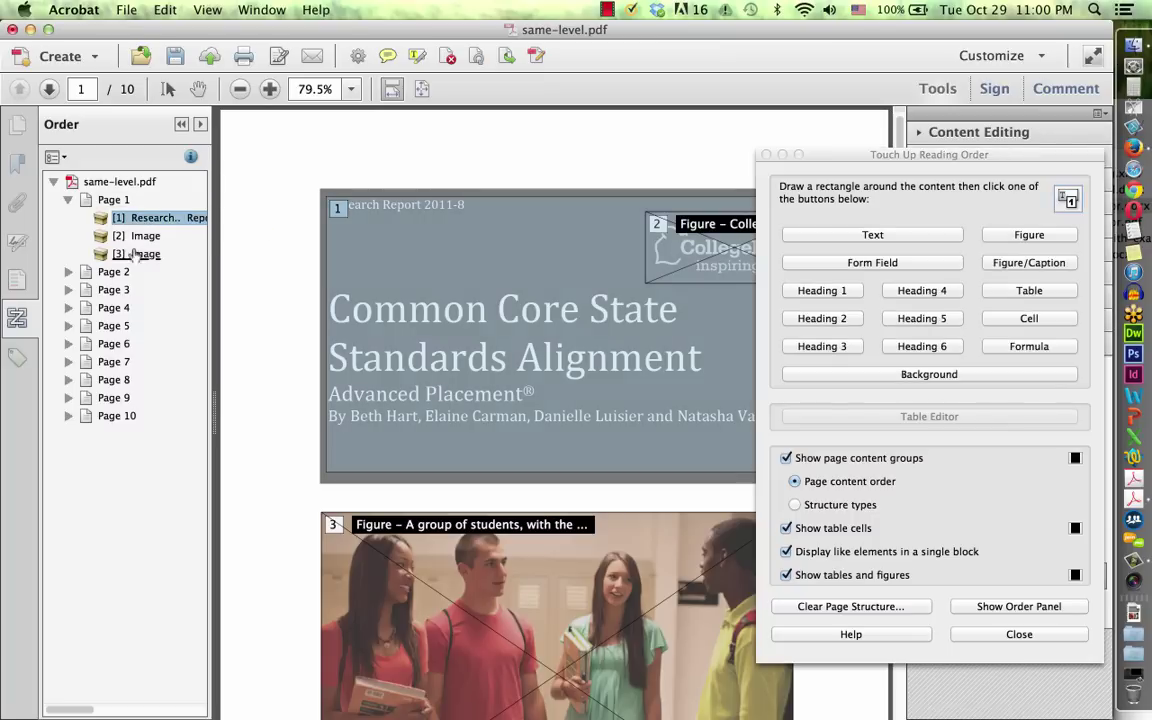
left_click(146, 237)
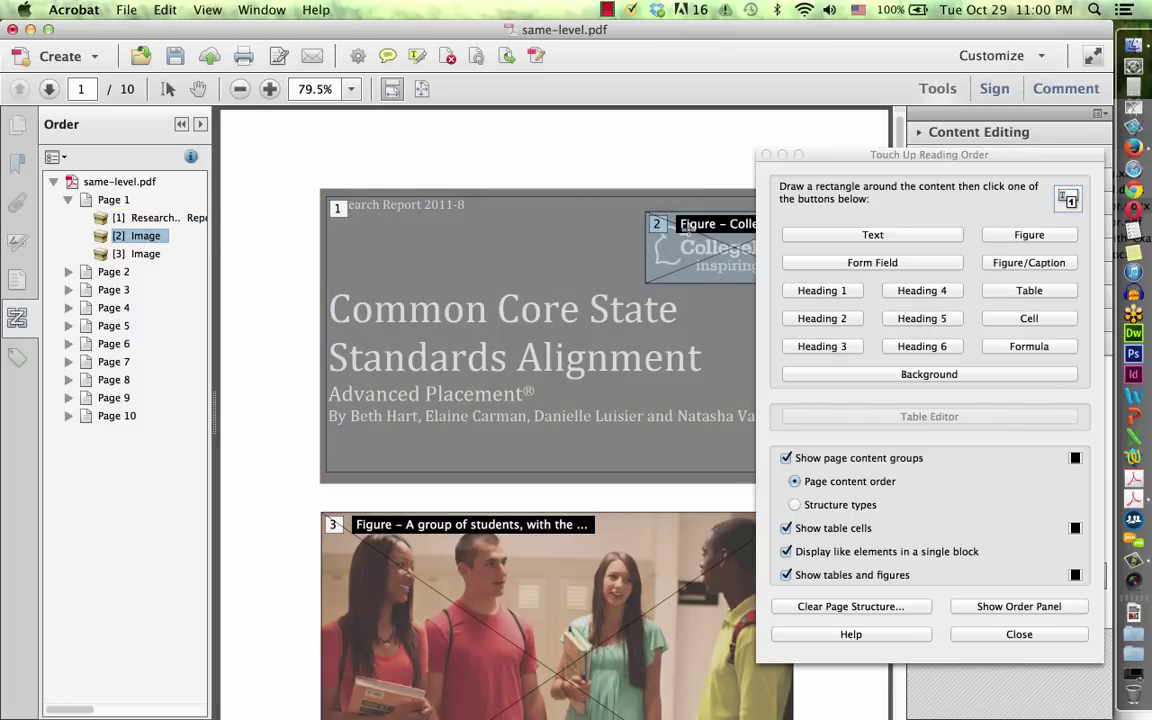
Display the document's tag tree and locate the first H1 tag on page 1
left_click(17, 356)
scroll(125, 232, "up", 15)
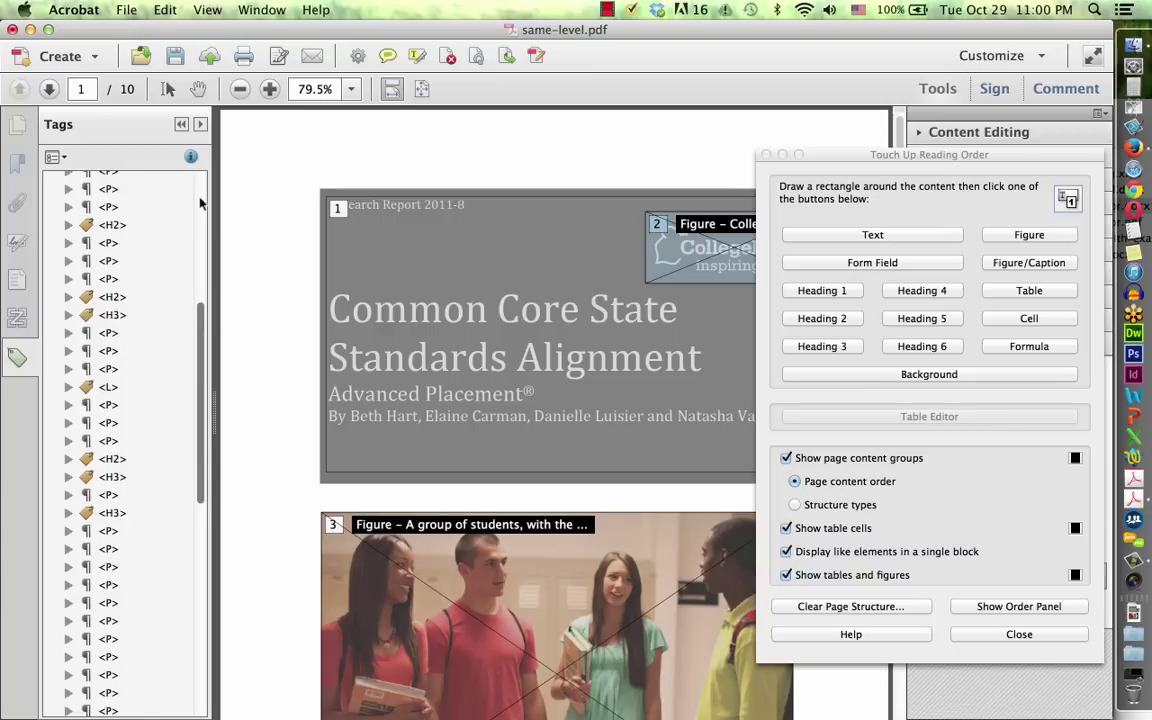
left_click(113, 218)
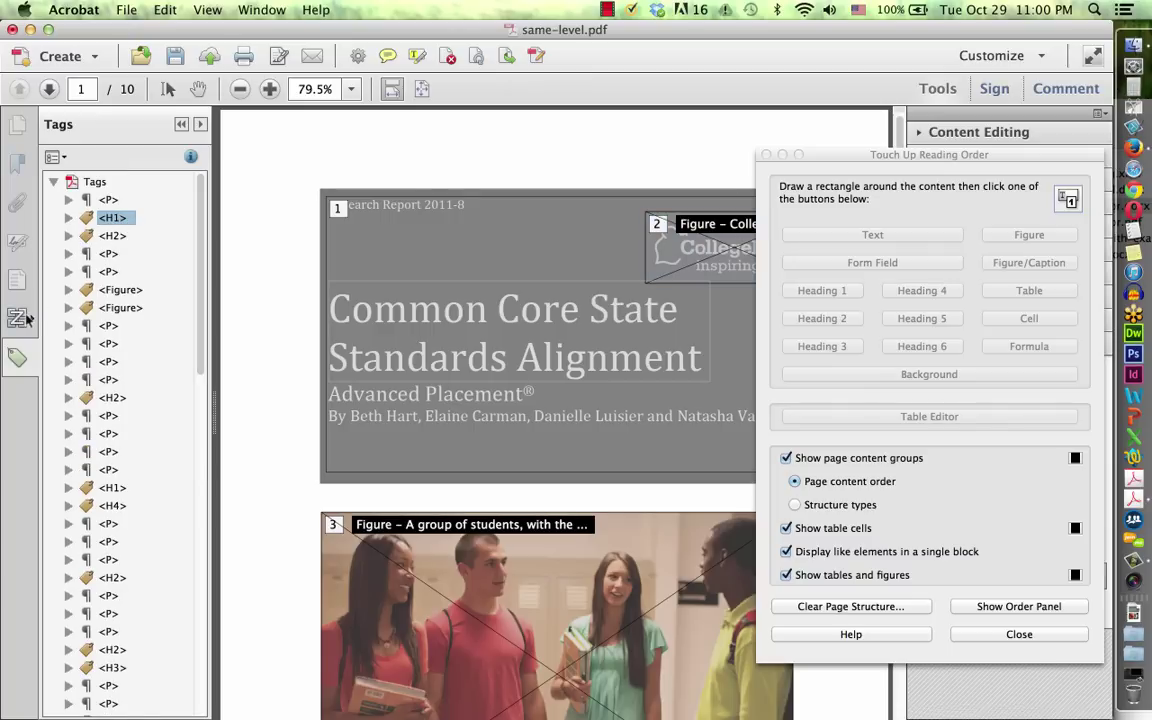
Return to the reading order, move the Touch Up Reading Order window aside, and check the sequence of page 1's text block and two images
left_click(18, 318)
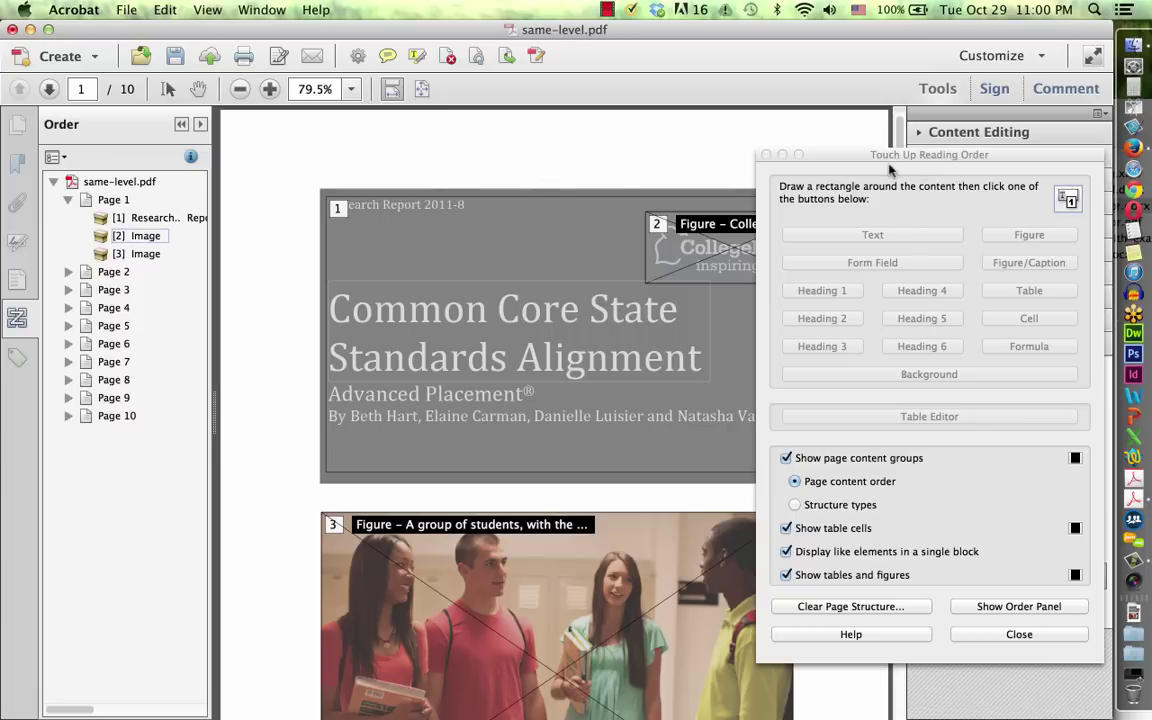
left_click_drag(879, 159, 942, 160)
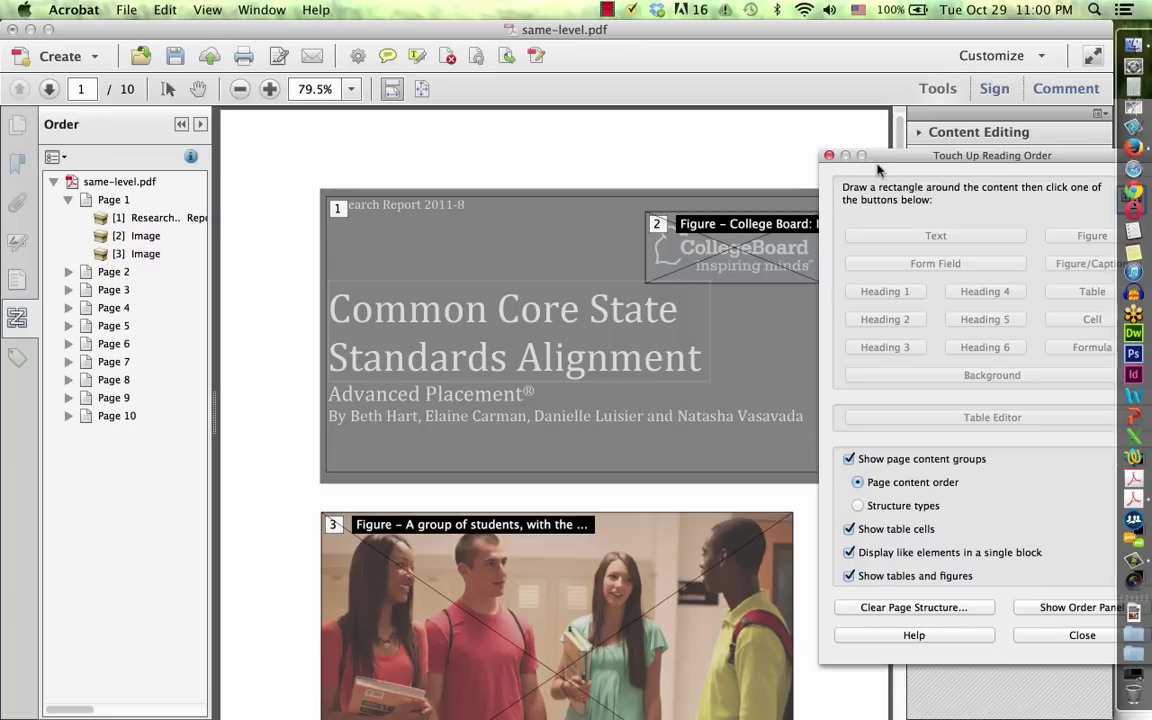
left_click_drag(838, 158, 913, 158)
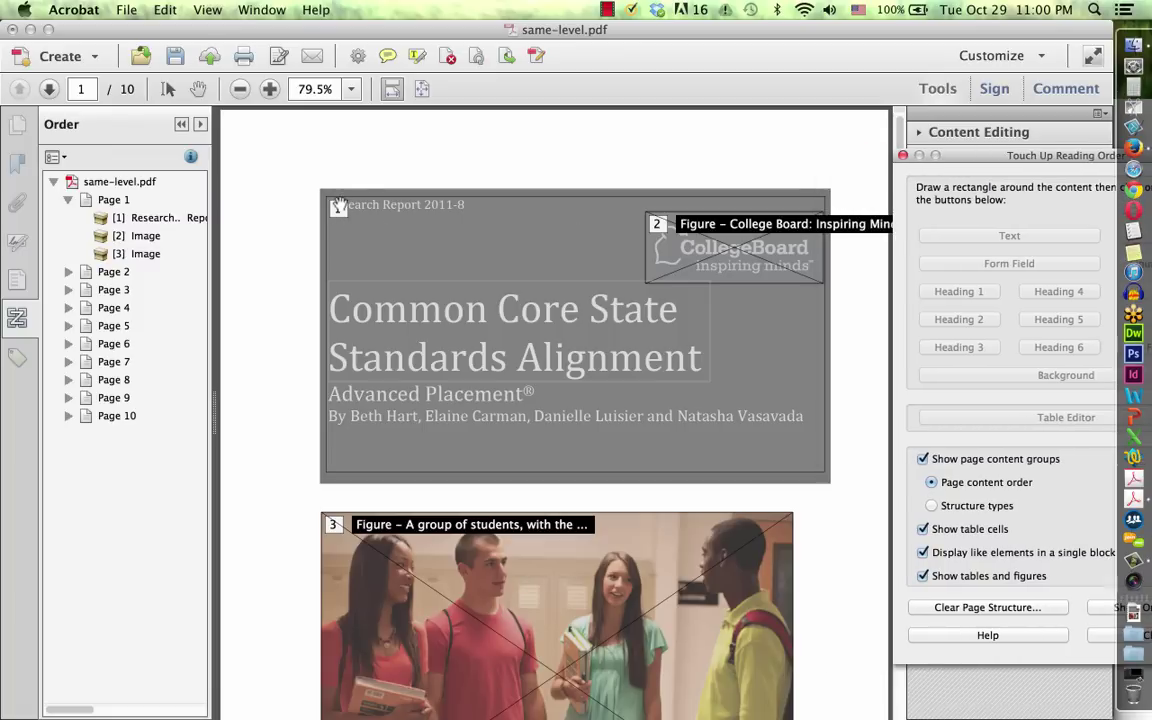
left_click(306, 186)
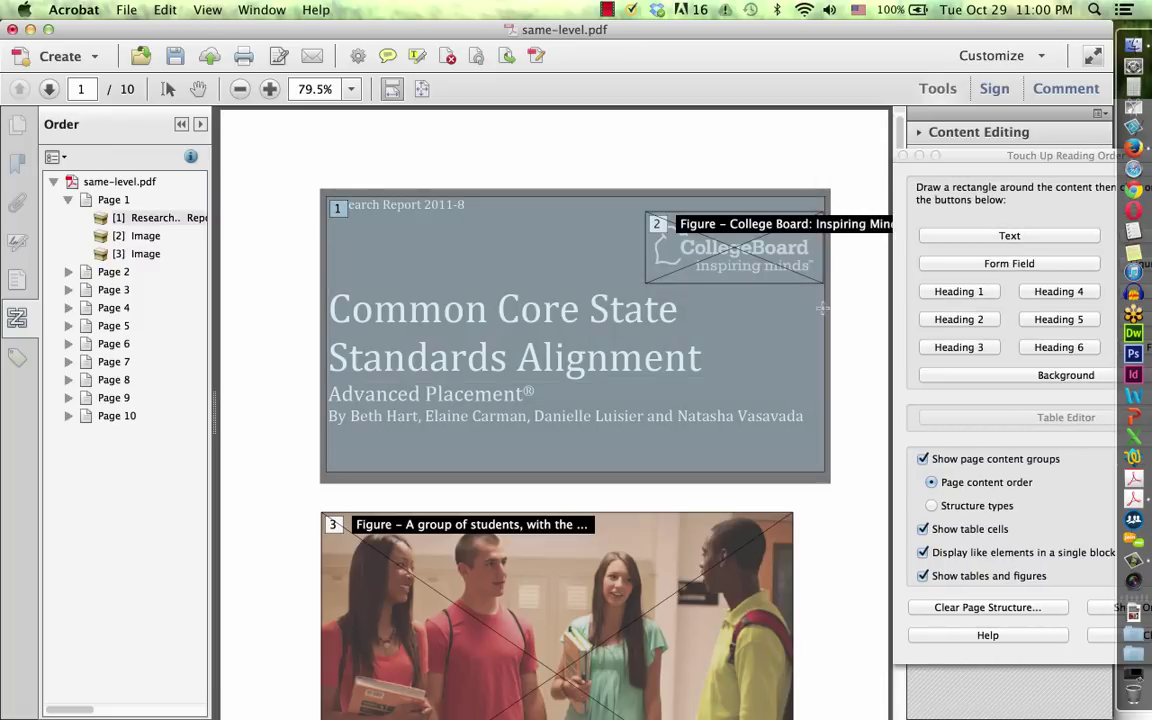
left_click(658, 222)
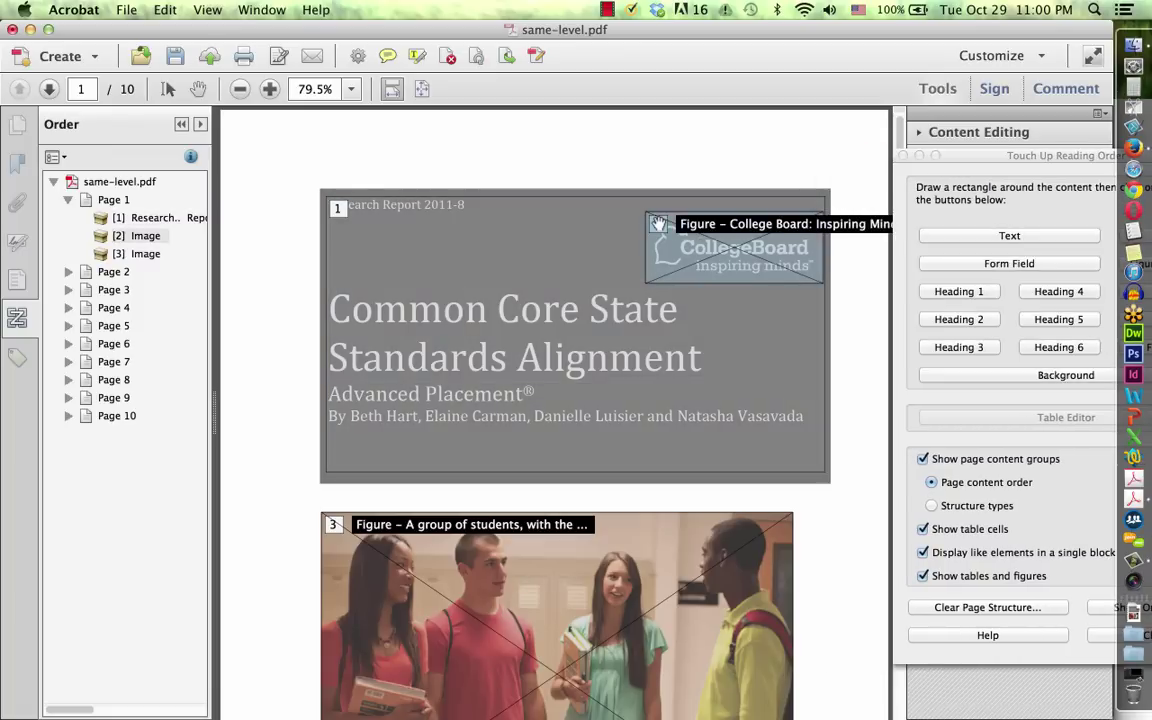
left_click_drag(142, 253, 131, 254)
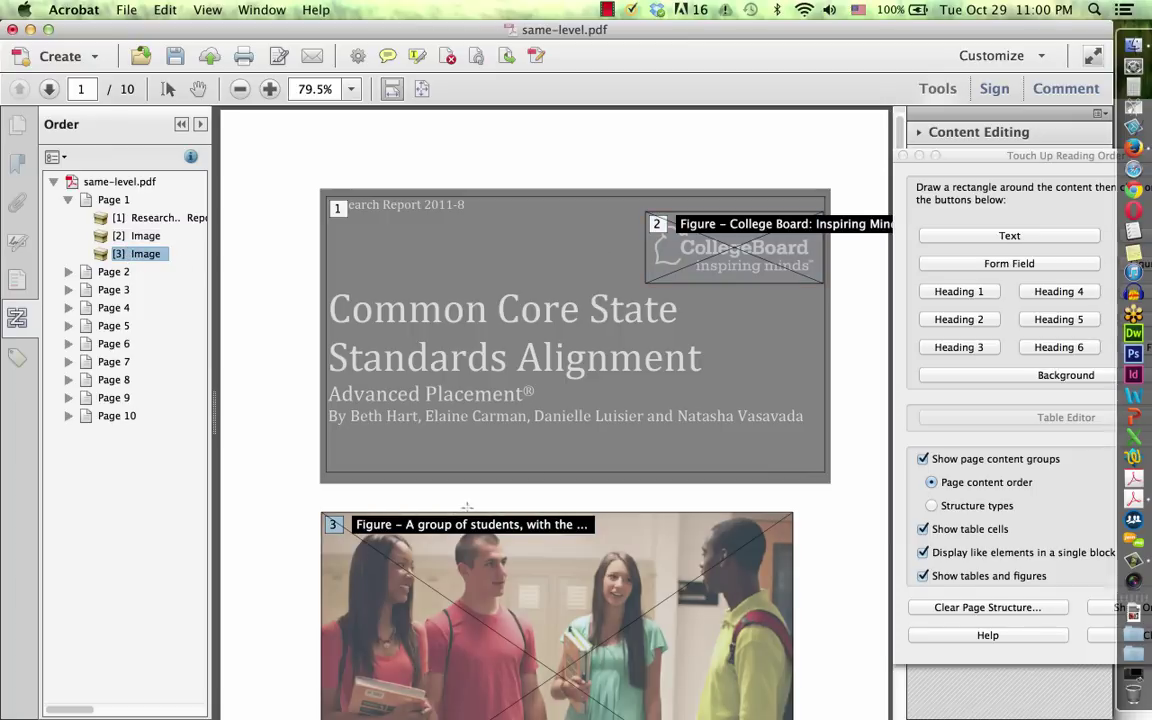
scroll(854, 494, "down", 10)
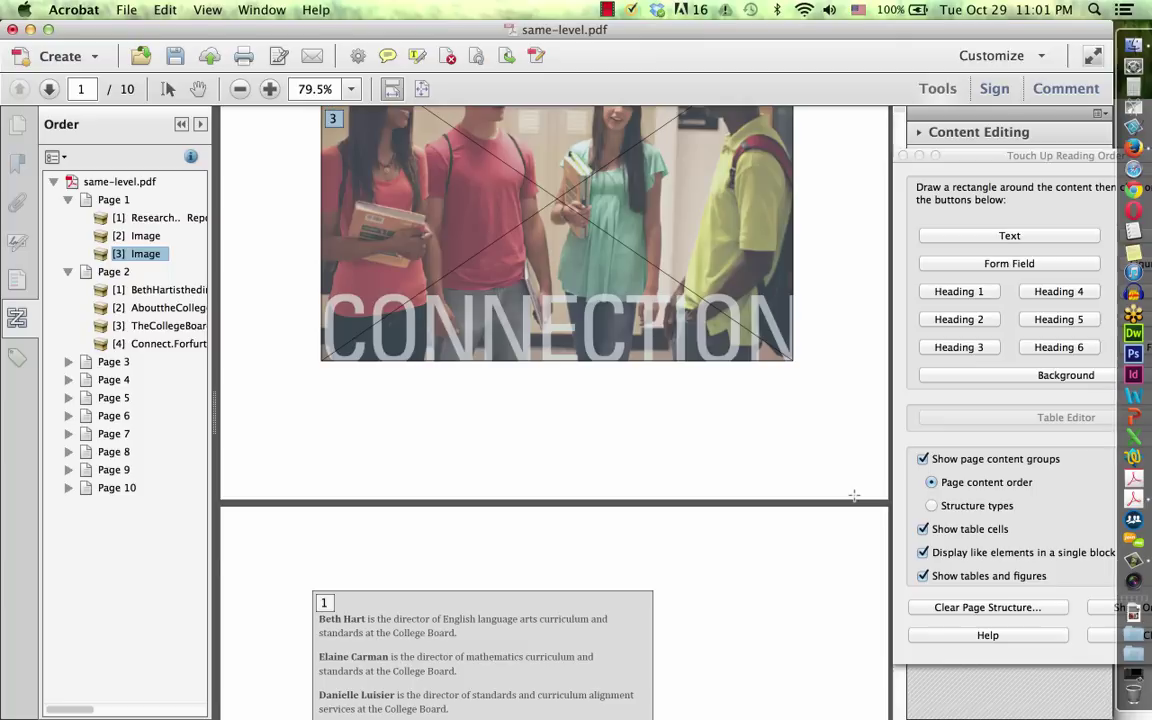
scroll(854, 494, "up", 5)
scroll(854, 494, "up", 3)
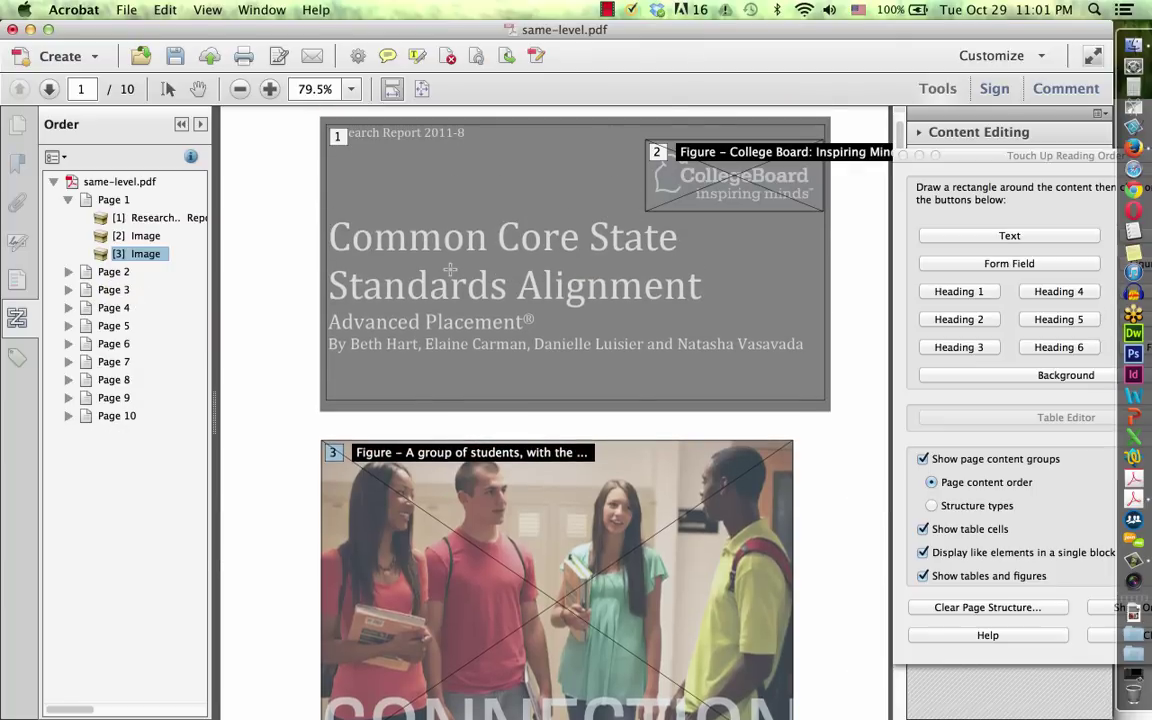
mouse_move(140, 255)
left_mouse_down()
mouse_move(118, 231)
mouse_move(130, 220)
mouse_move(118, 228)
mouse_move(147, 252)
left_mouse_up()
Save the document as a new copy named same-levelv2.pdf in the __pdf assignment folder
left_click(130, 11)
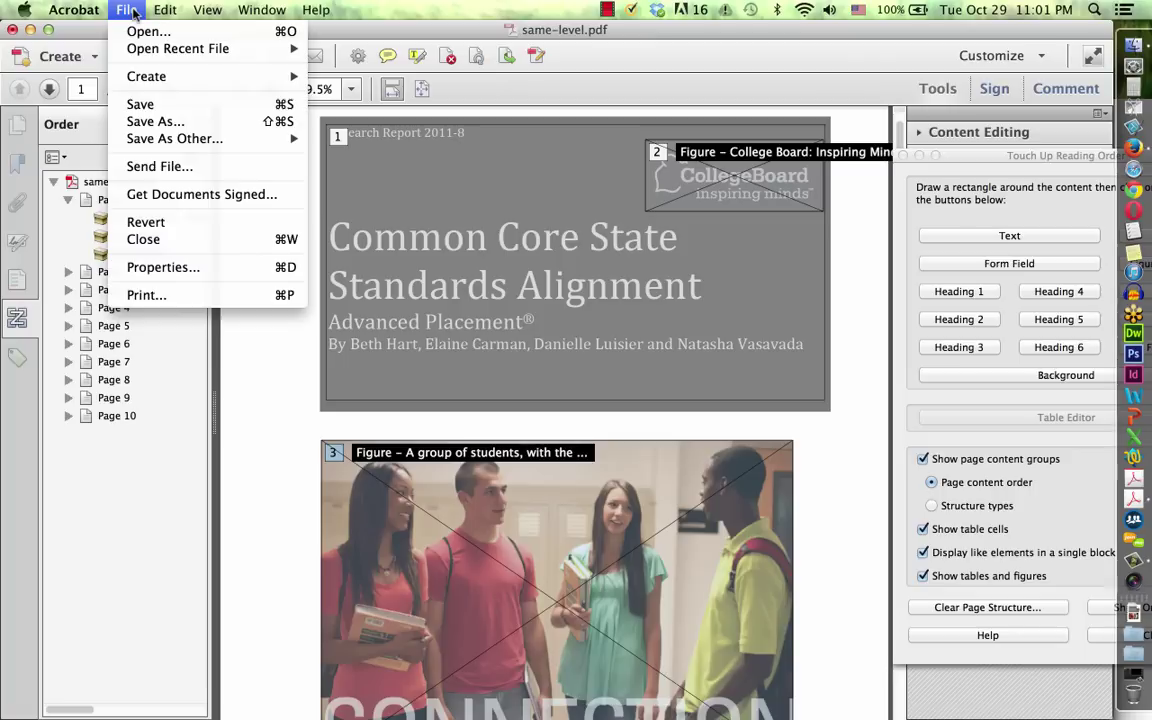
left_click(152, 121)
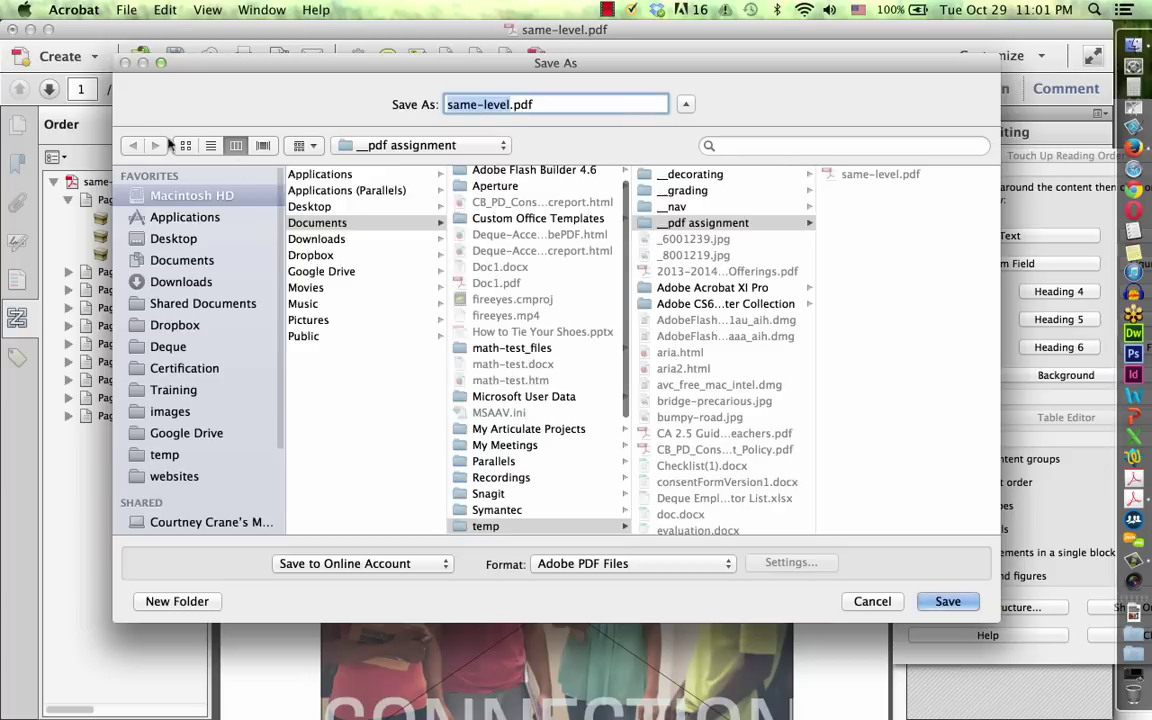
key("Right")
type("vs")
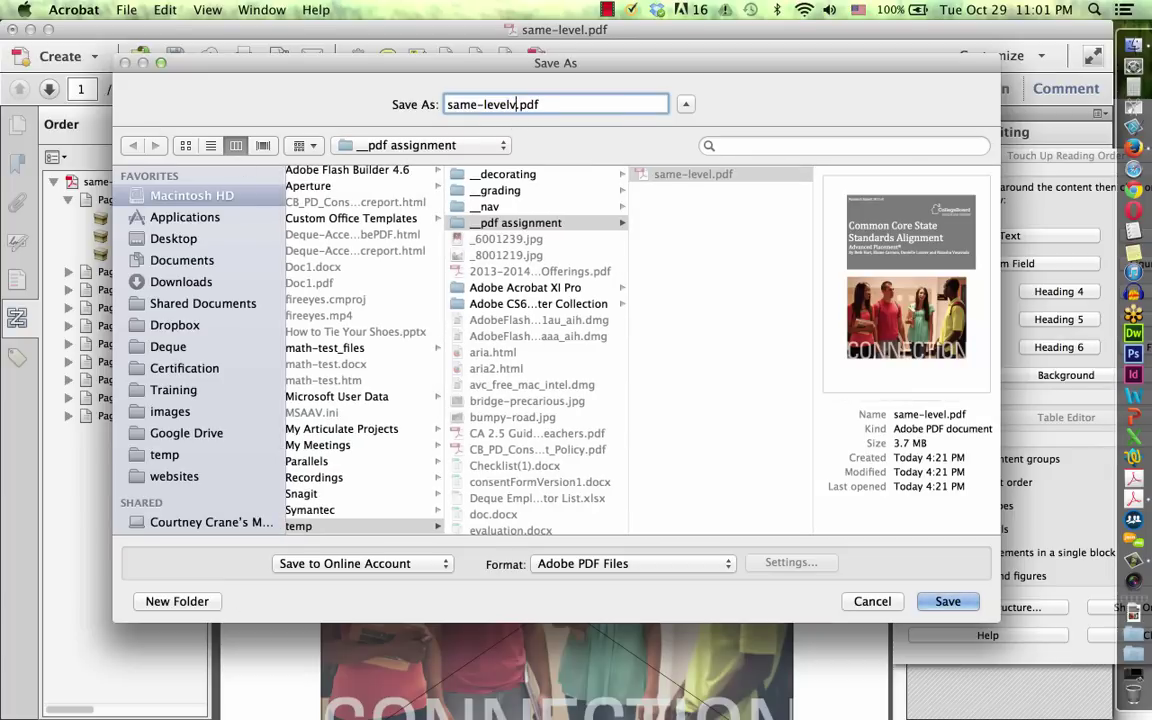
key("BackSpace")
type("2")
left_click(945, 602)
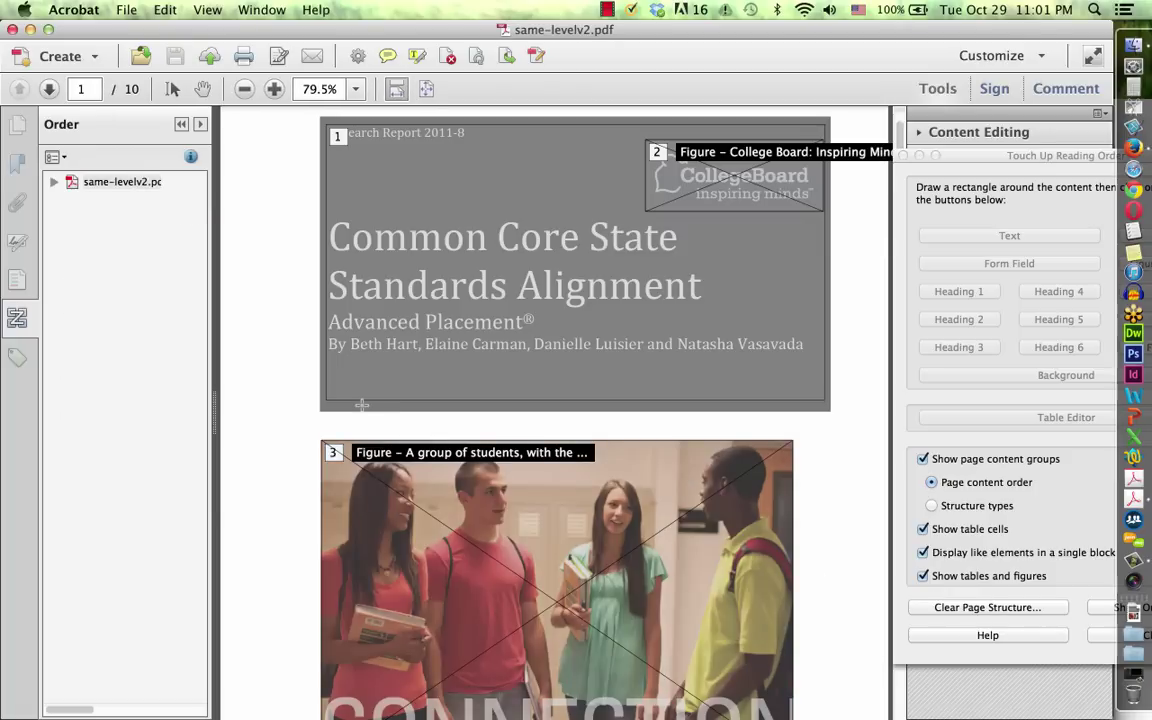
Try moving the student photo ahead of the College Board logo in page 1's reading order, and restore their sequence
left_click(54, 180)
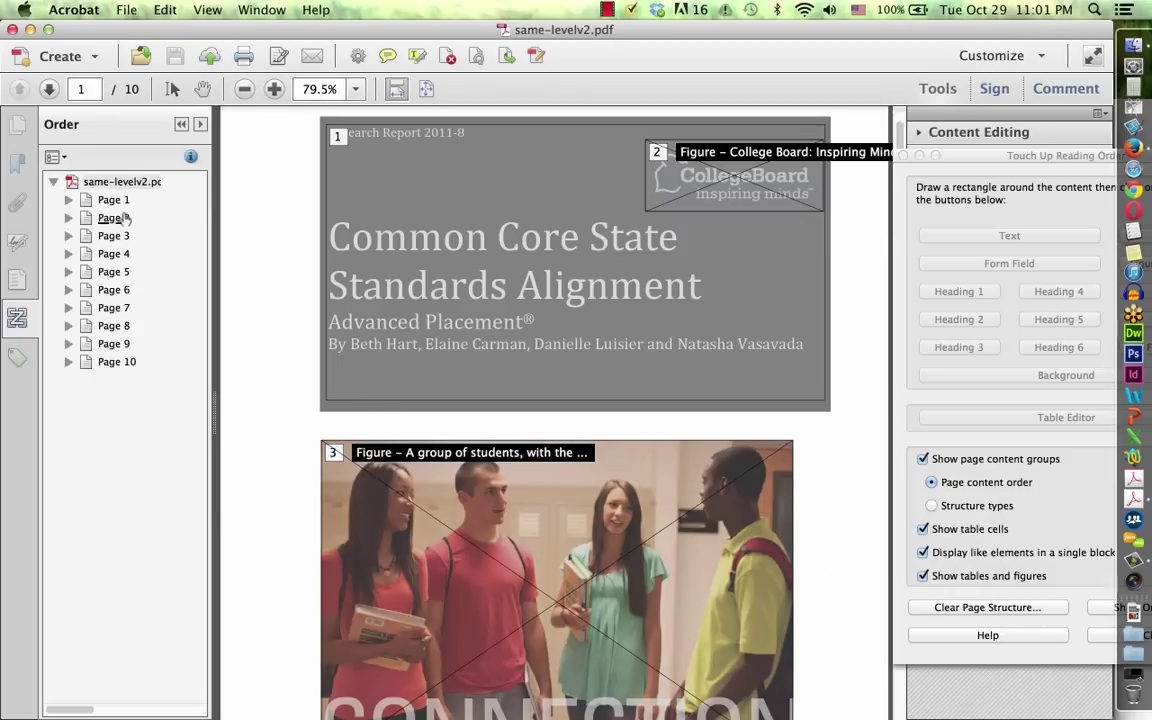
left_click(68, 200)
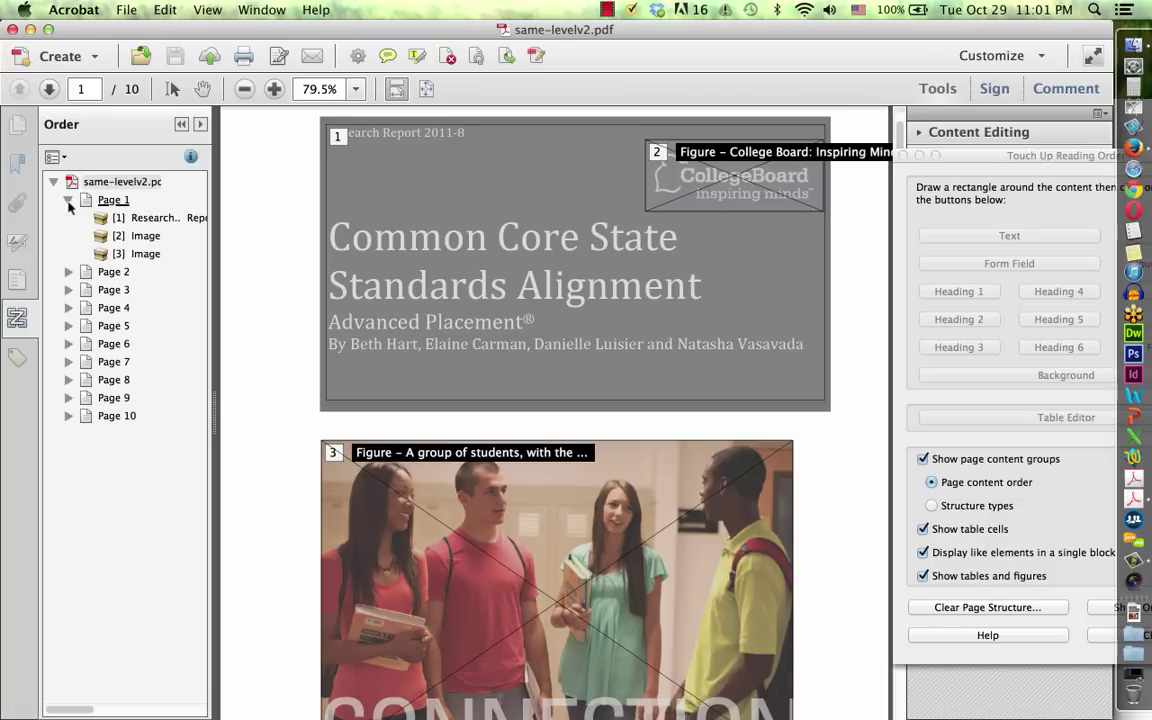
left_click(145, 255)
left_click(145, 255)
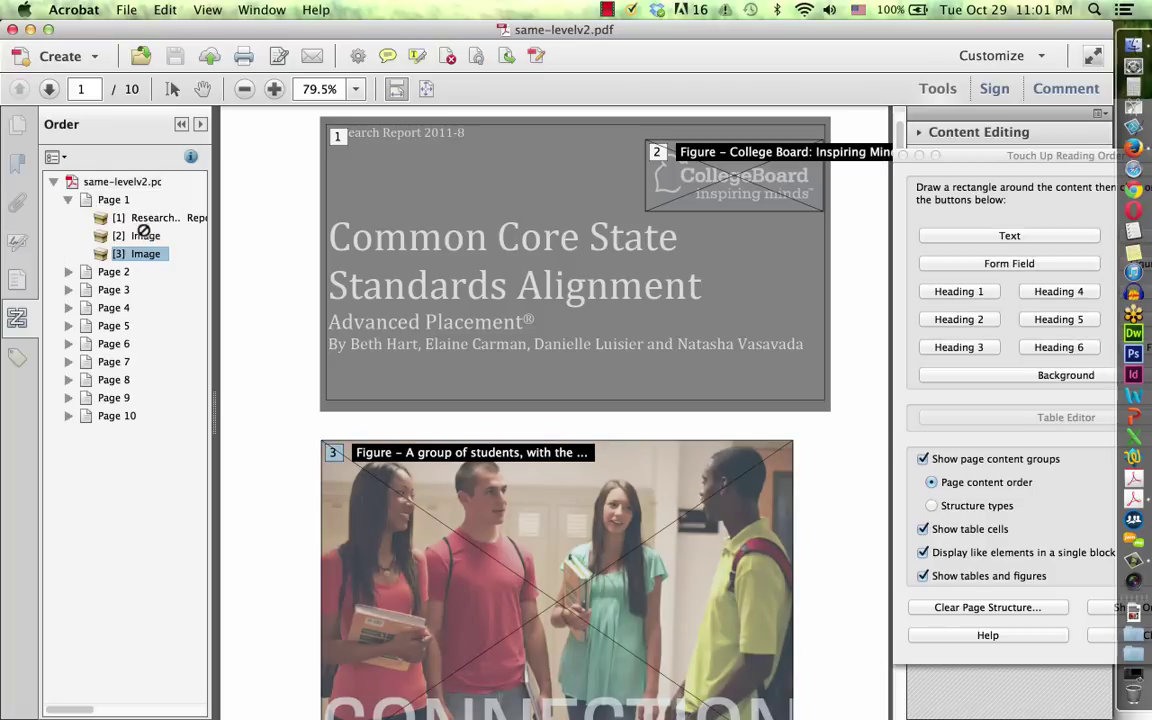
left_click_drag(140, 228, 142, 229)
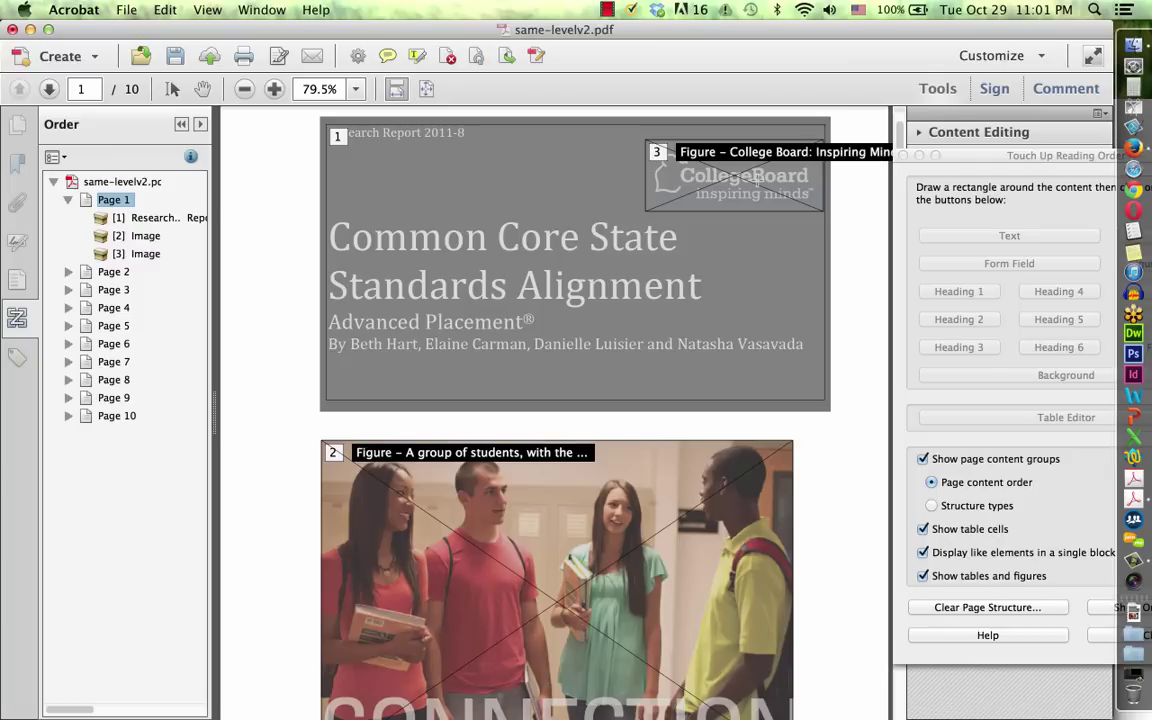
mouse_move(118, 219)
left_mouse_down()
mouse_move(138, 241)
mouse_move(130, 227)
left_mouse_up()
Examine page 2's reading order, from the author descriptions through the About the College Board blocks to the Connect box
left_click(68, 270)
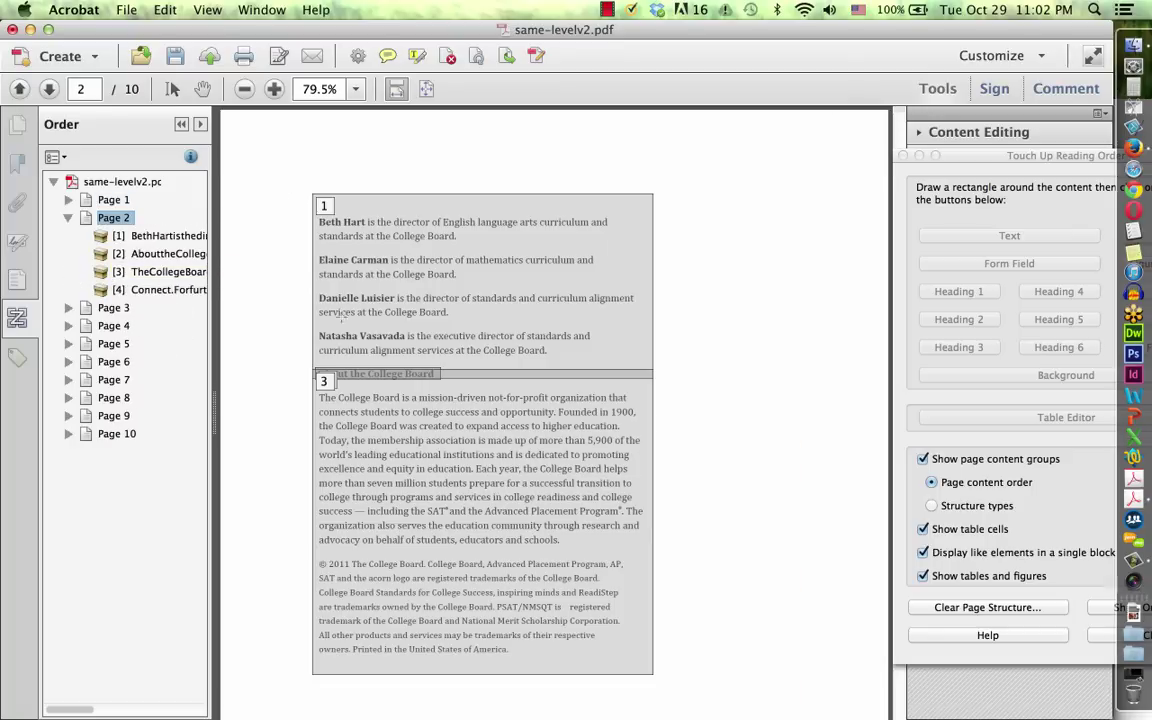
left_click(140, 236)
left_click(154, 255)
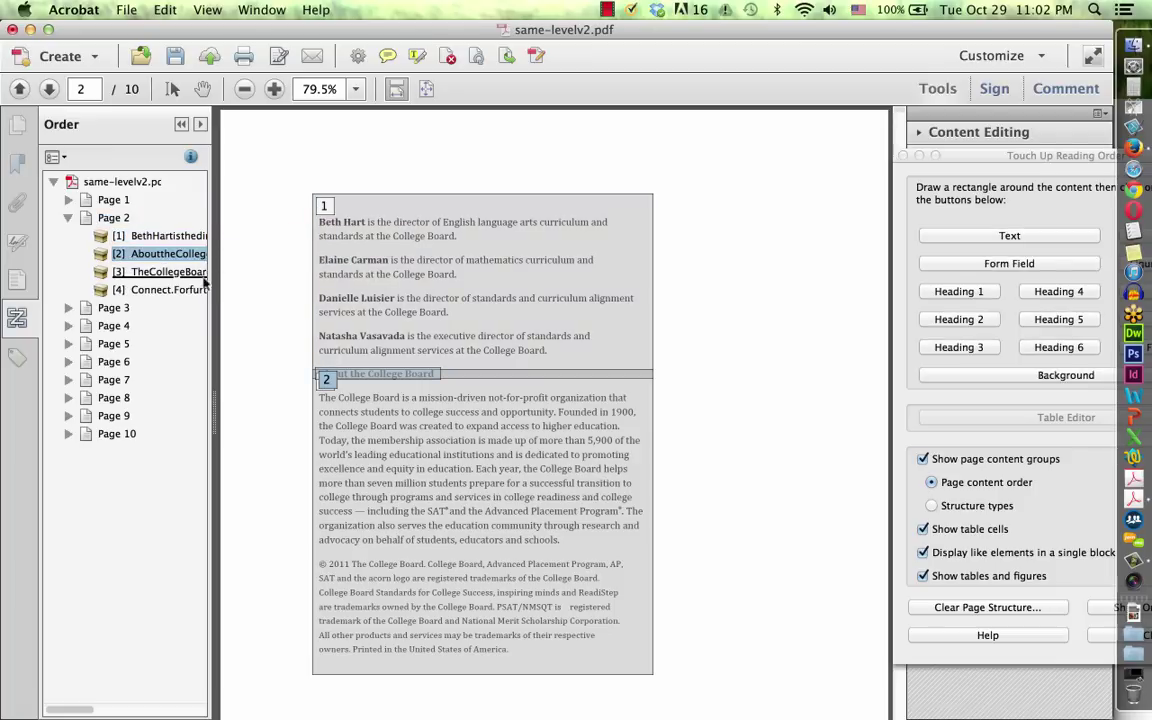
left_click(171, 280)
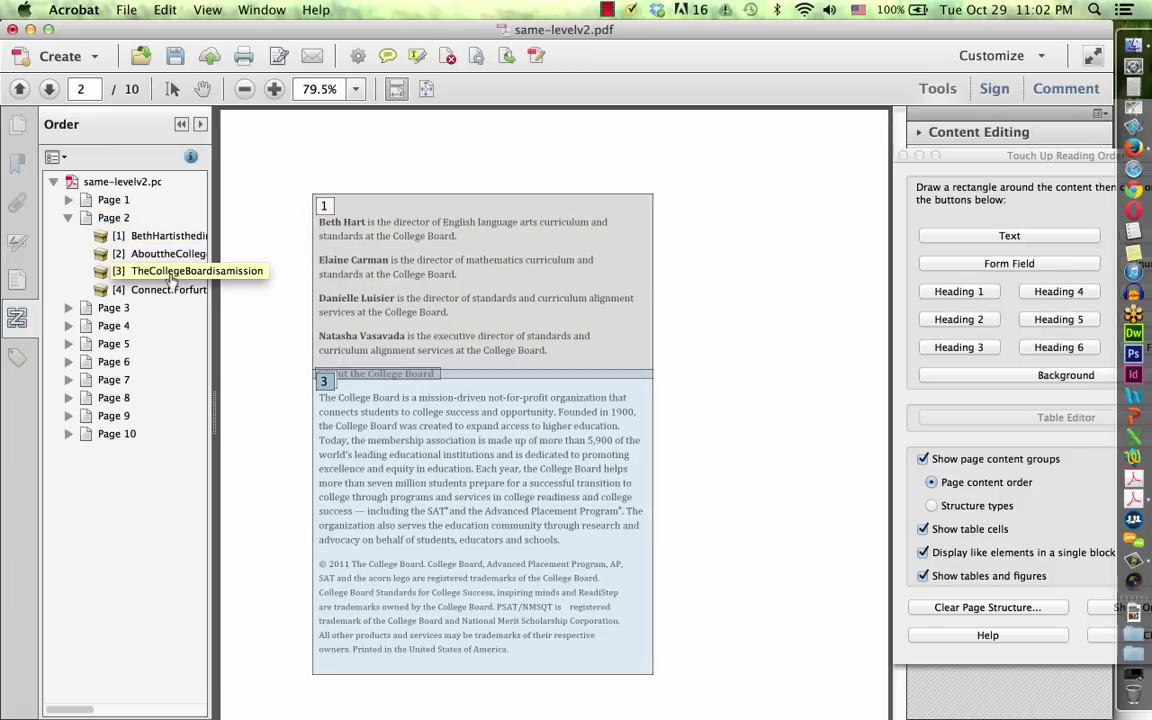
left_click(160, 289)
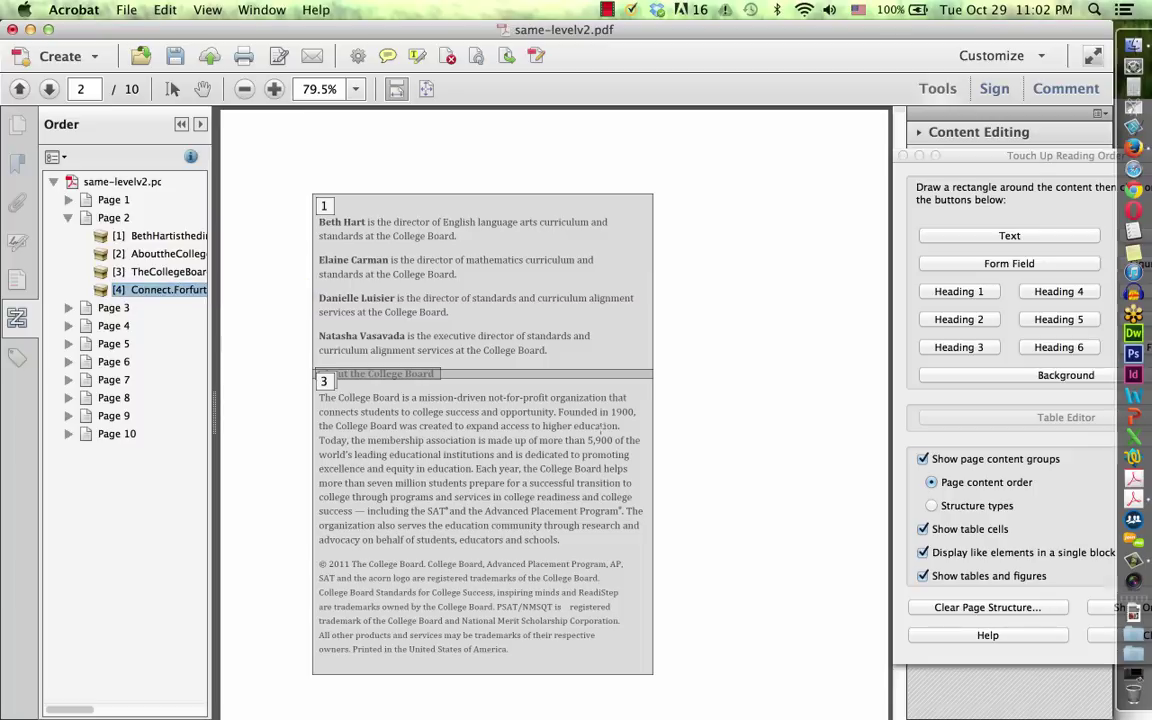
scroll(600, 428, "down", 3)
scroll(600, 428, "down", 1)
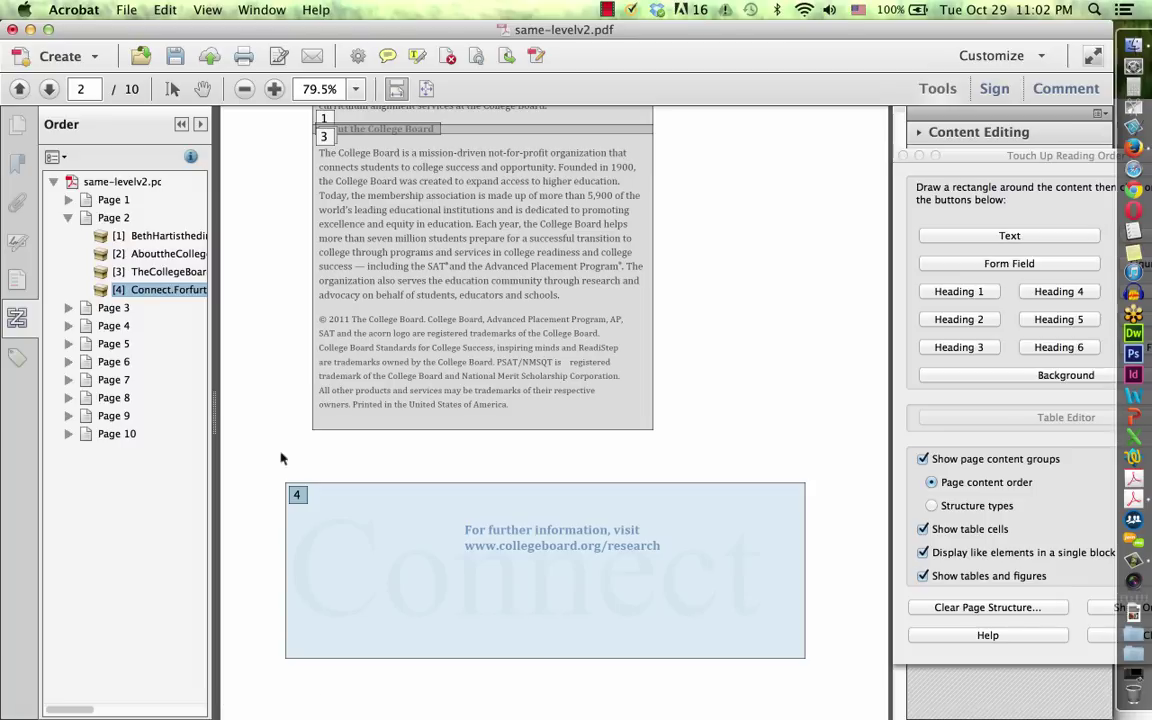
Check the reading order of pages 3, 4 and 5, including page 5's Advanced Placement Program heading block
left_click(110, 308)
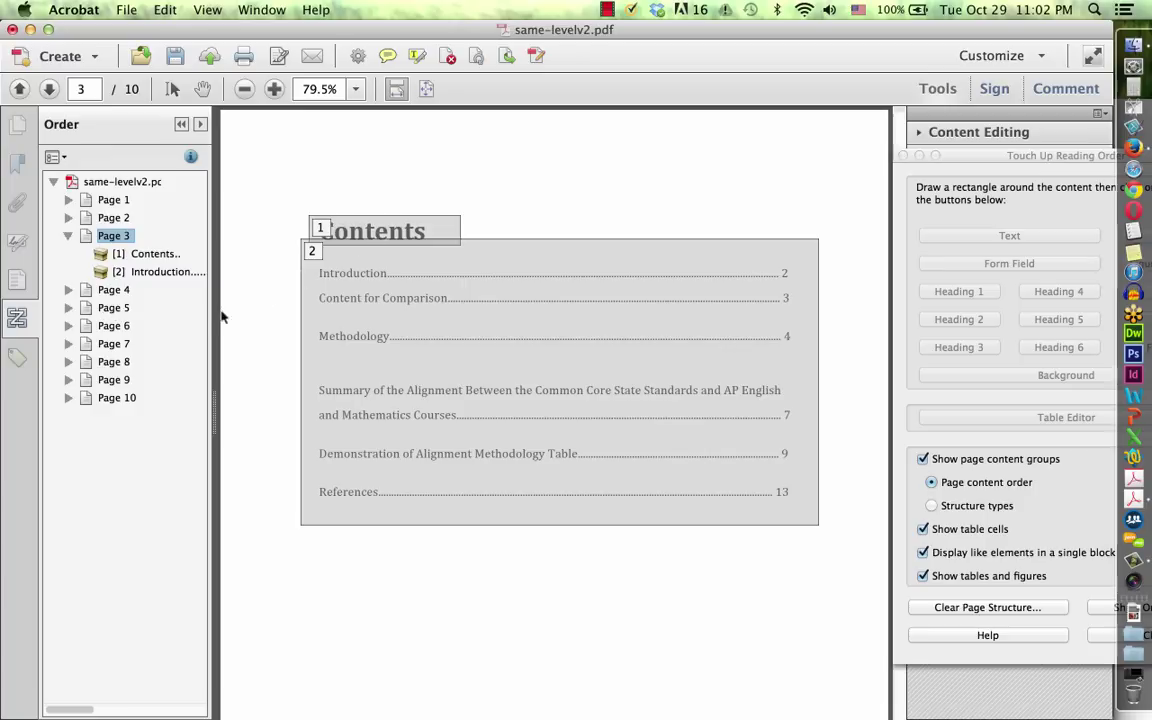
left_click(112, 290)
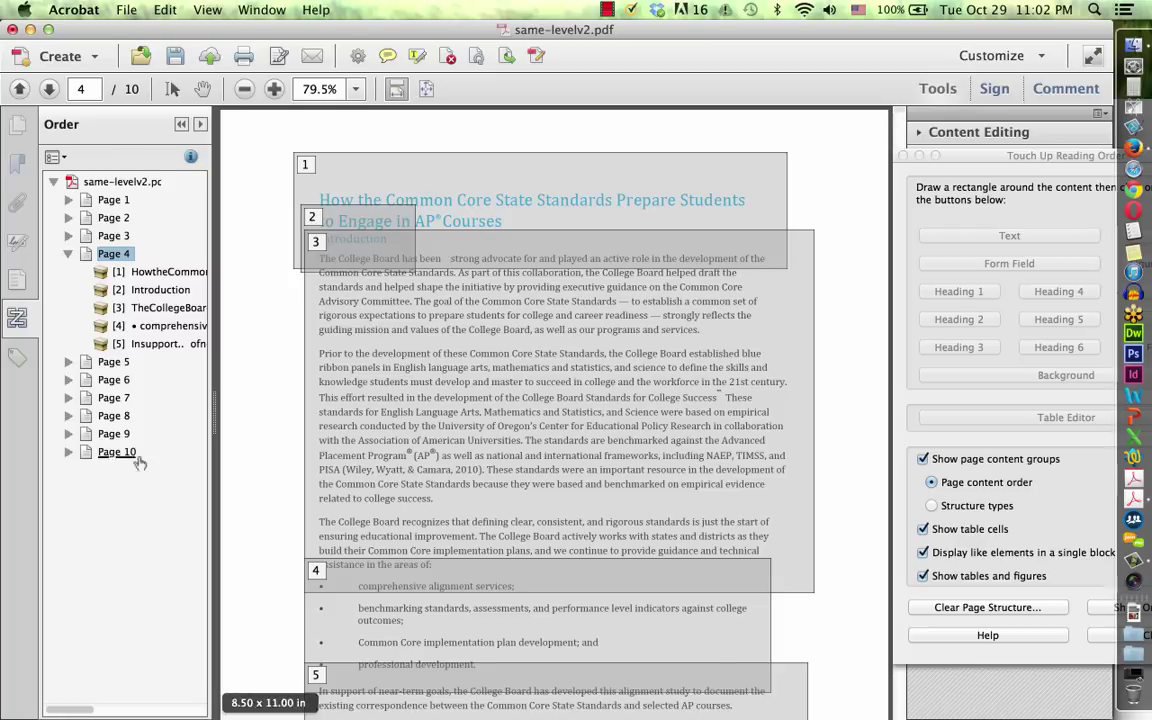
left_click(113, 361)
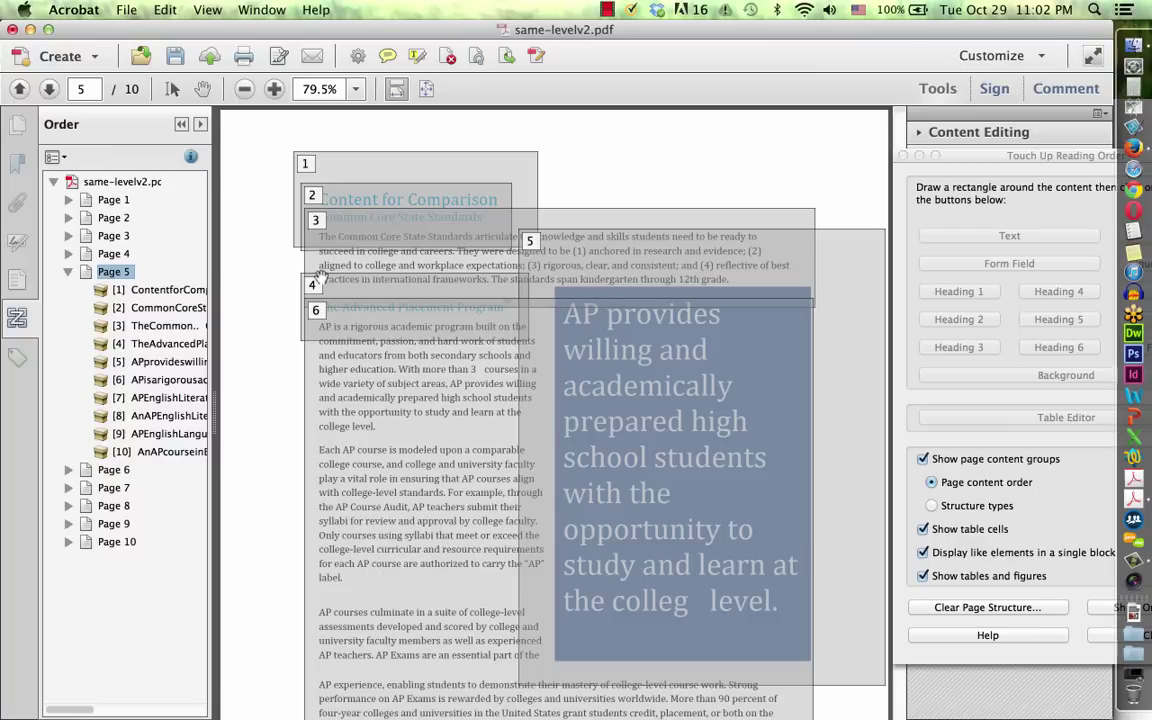
left_click_drag(284, 258, 315, 287)
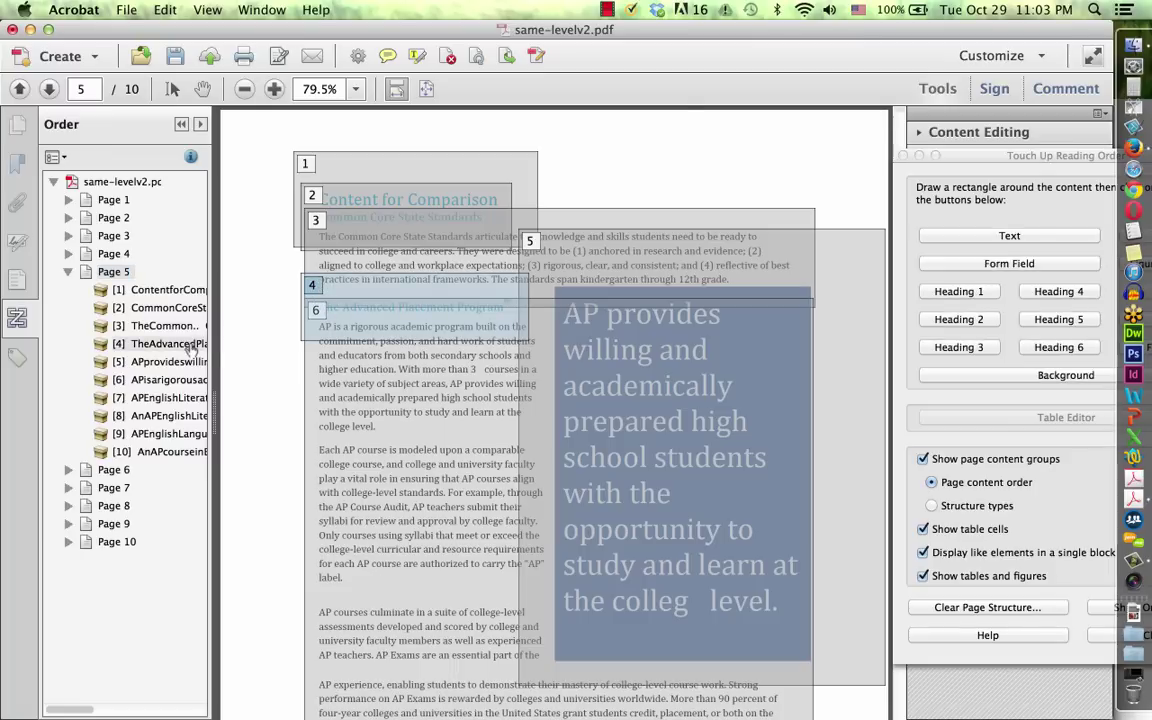
left_click_drag(190, 345, 370, 328)
Check the reading order of page 6's text blocks and of page 7's columns and pull-quote text box
left_click_drag(146, 345, 112, 478)
left_click_drag(112, 478, 112, 478)
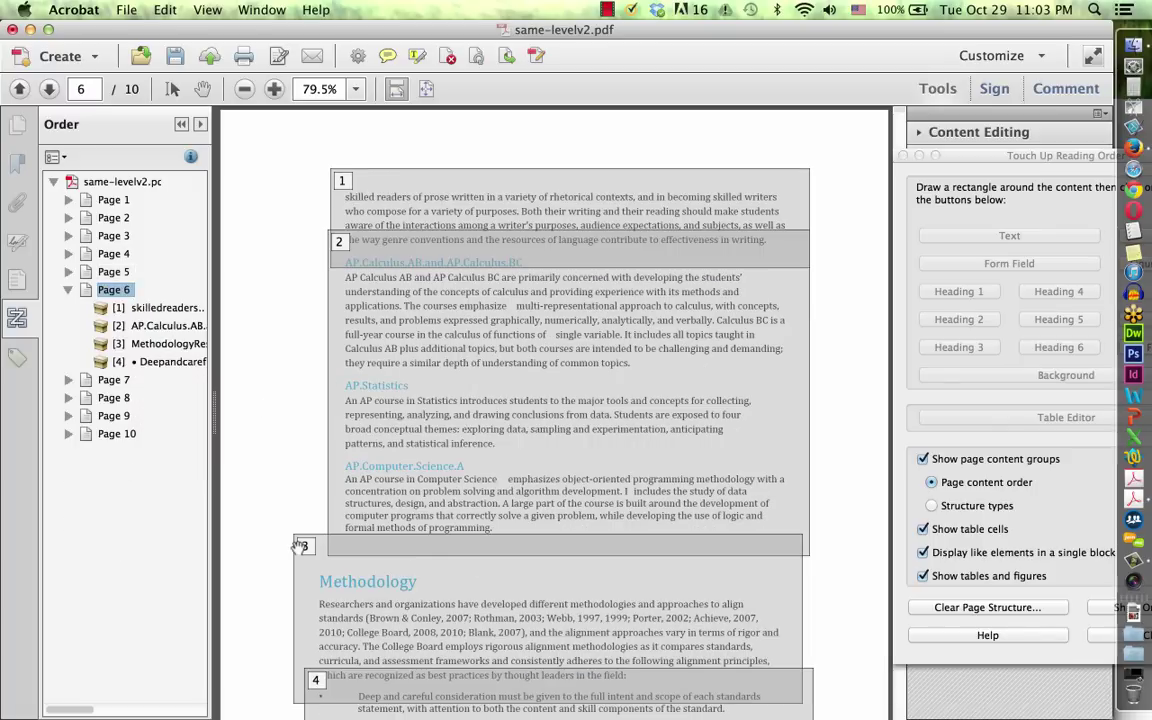
scroll(298, 548, "down", 3)
scroll(298, 548, "down", 2)
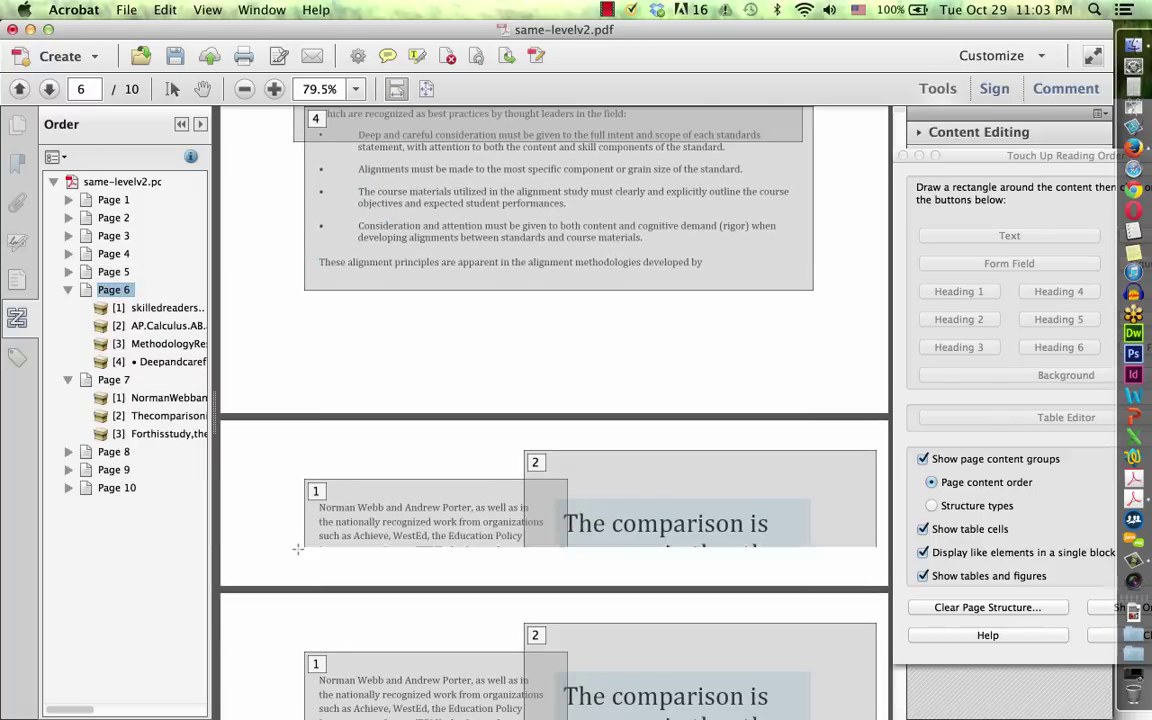
scroll(298, 548, "down", 2)
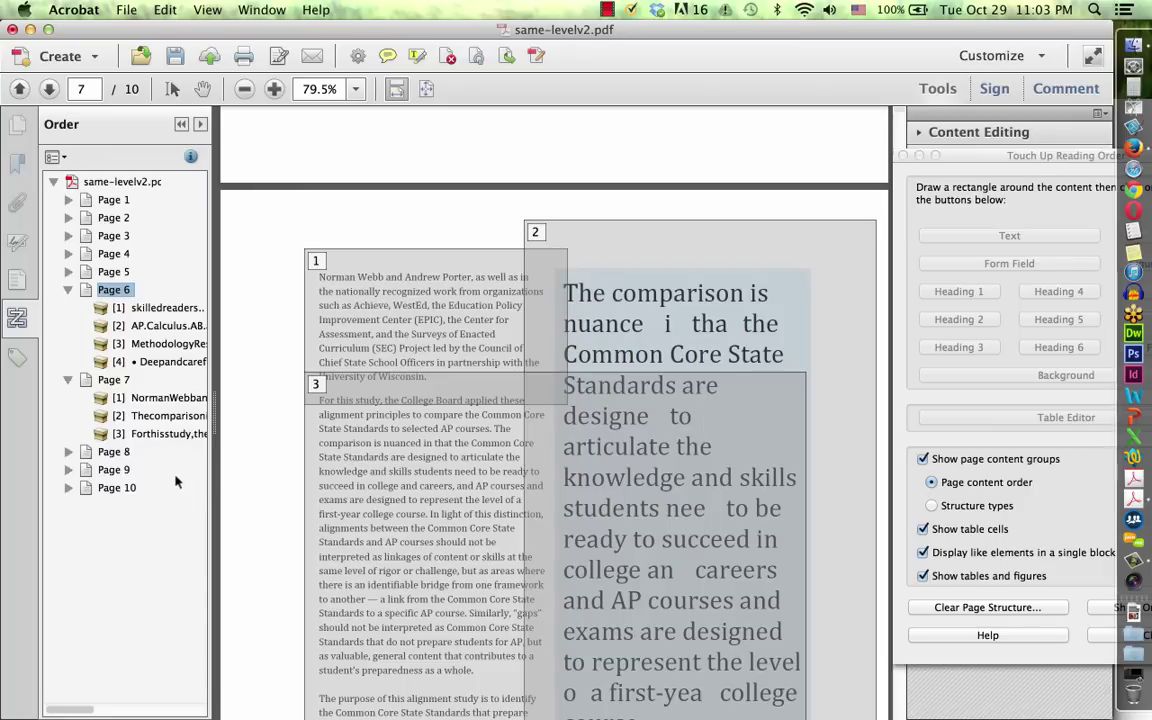
Switch to Firefox, highlight the instruction "Add metadata:", and return to Acrobat
key("super+Tab")
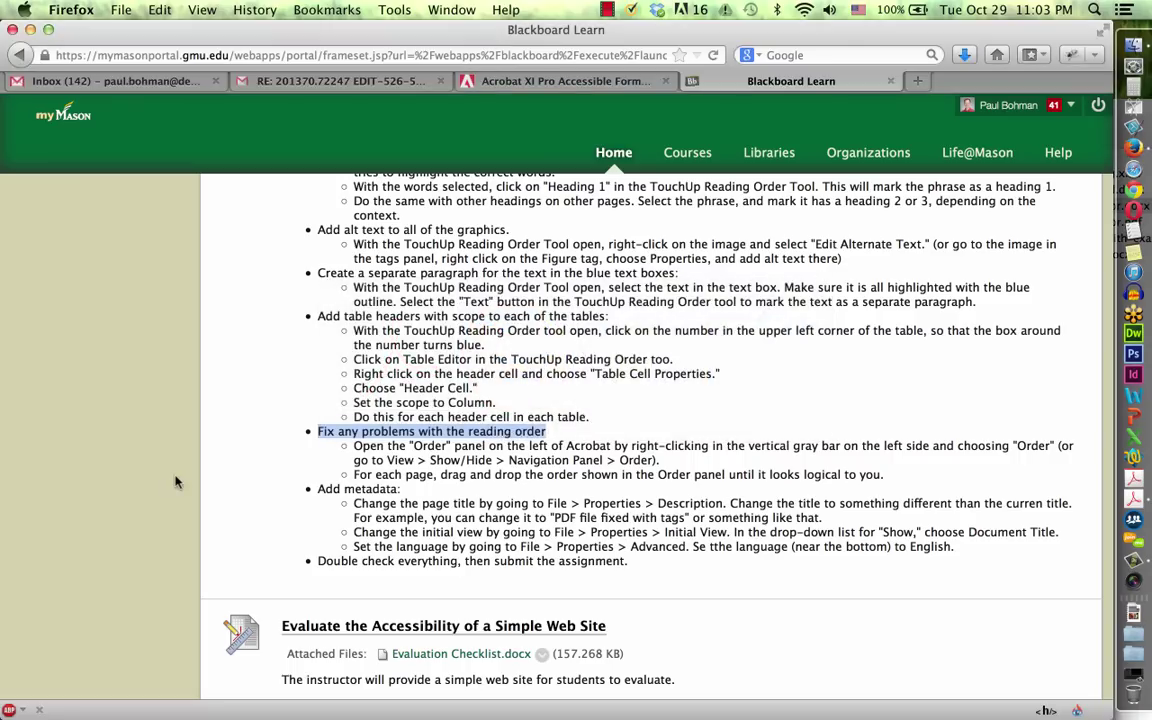
left_click(407, 495)
left_click_drag(407, 495, 317, 497)
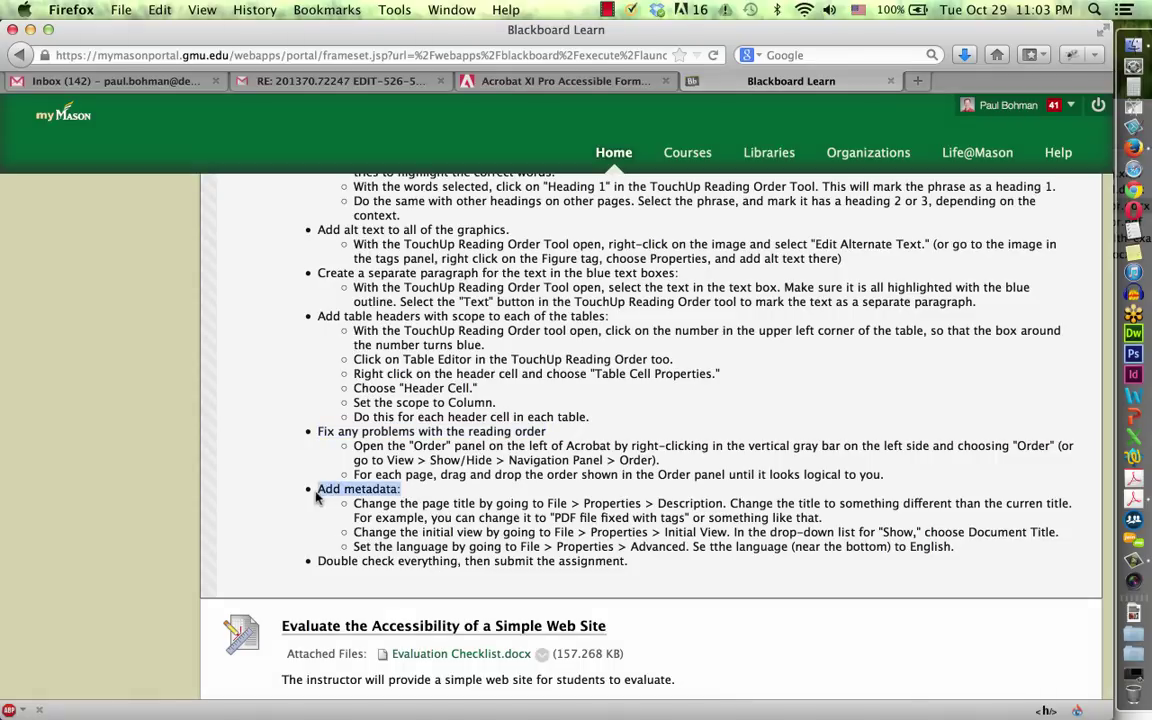
key("super+Tab")
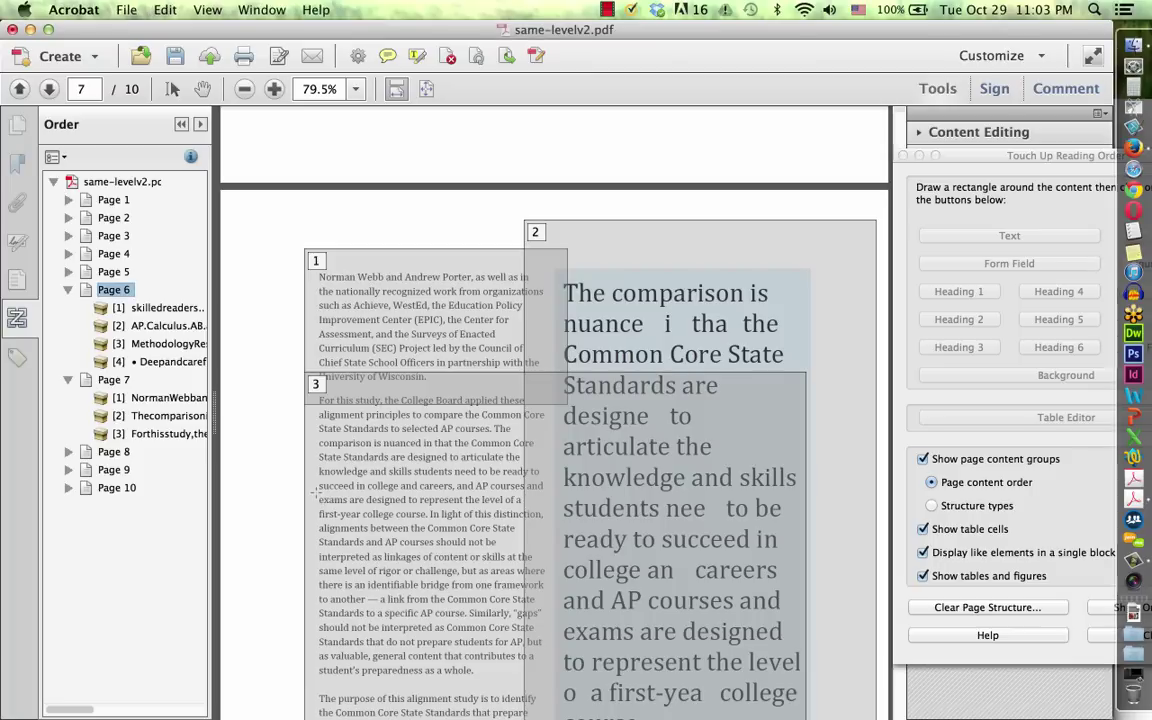
left_click(126, 10)
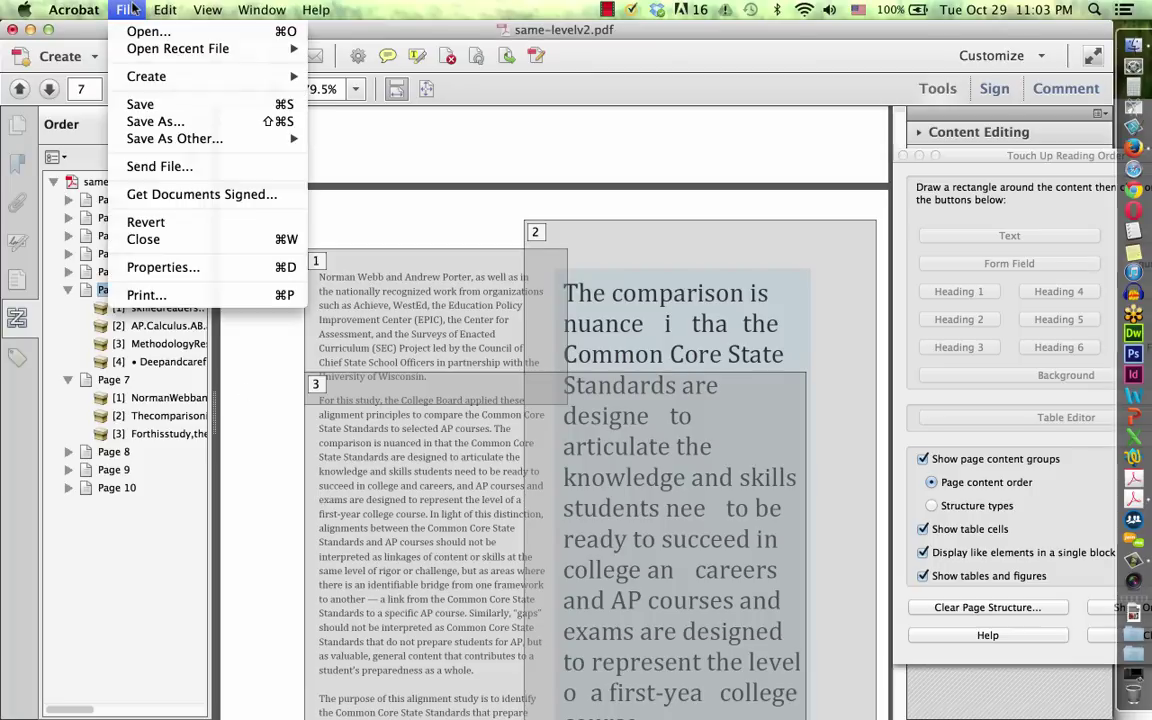
left_click(165, 268)
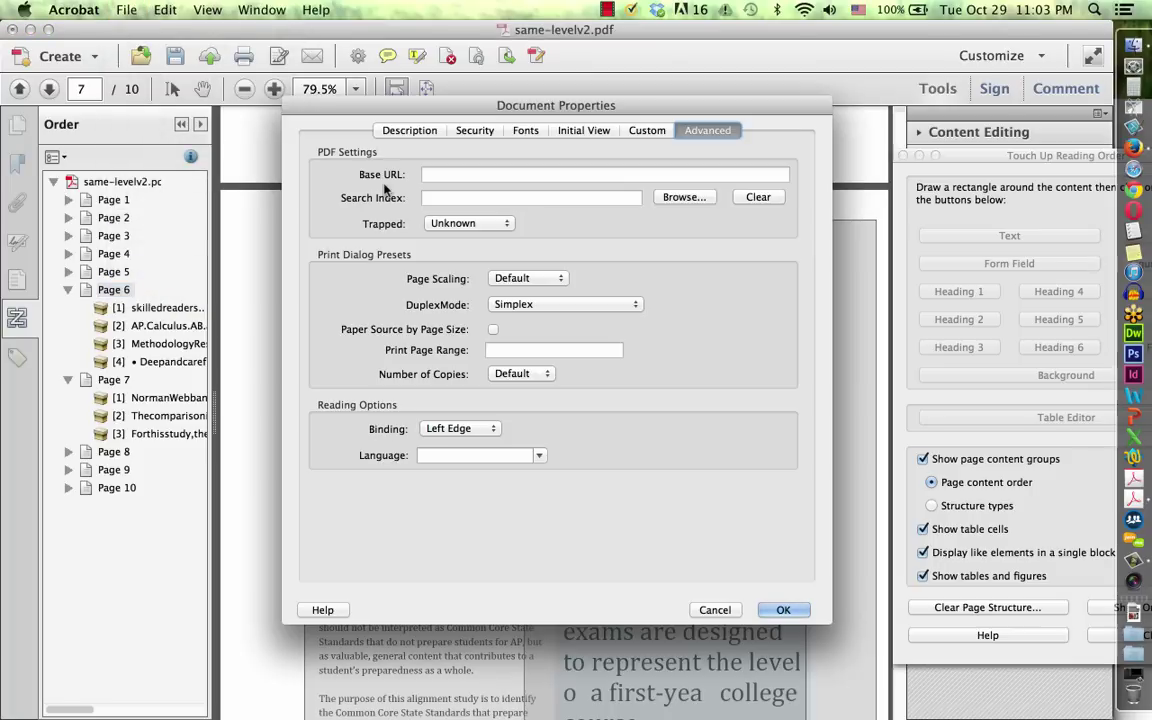
left_click(405, 130)
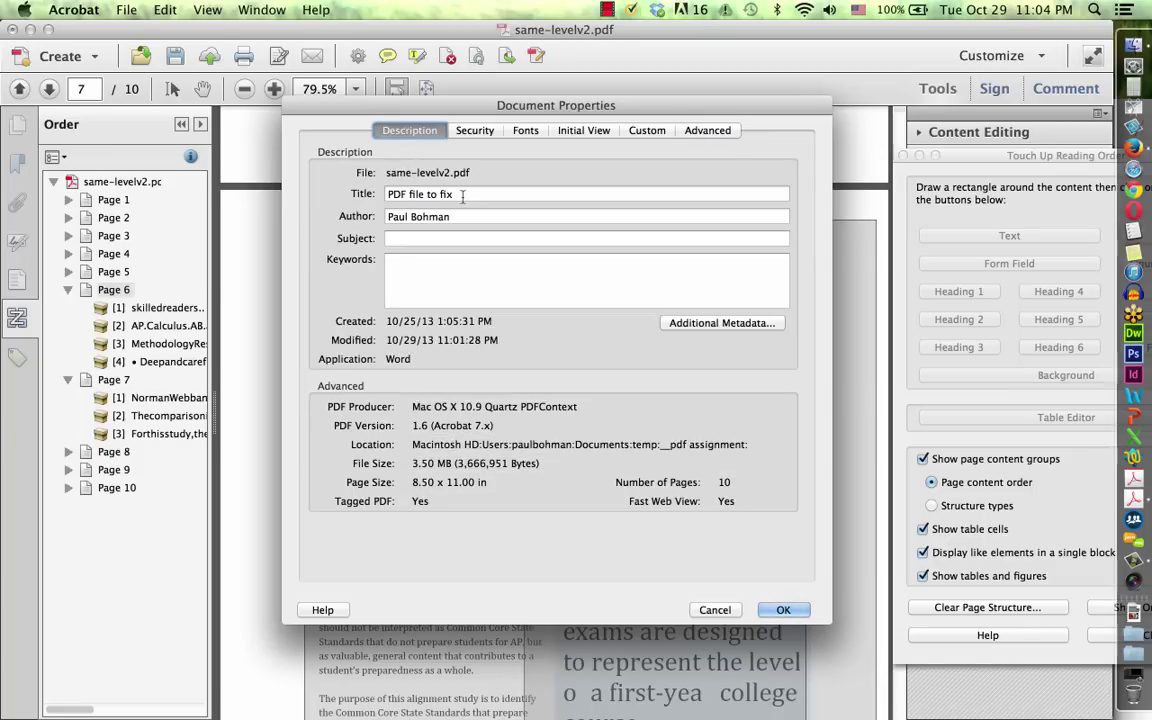
left_click(463, 194)
left_click_drag(463, 194, 360, 180)
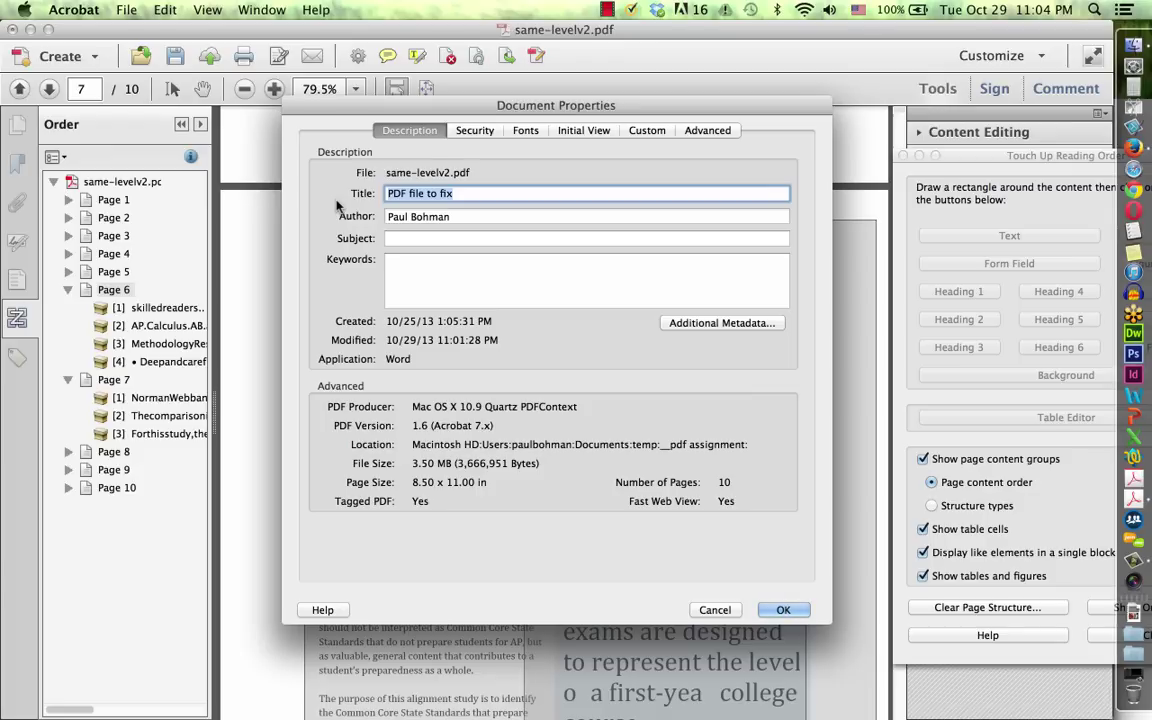
left_click(706, 606)
Set the title in the document properties to "Common Core State Standards Alignment", using the heading on page 1
scroll(673, 556, "up", 20)
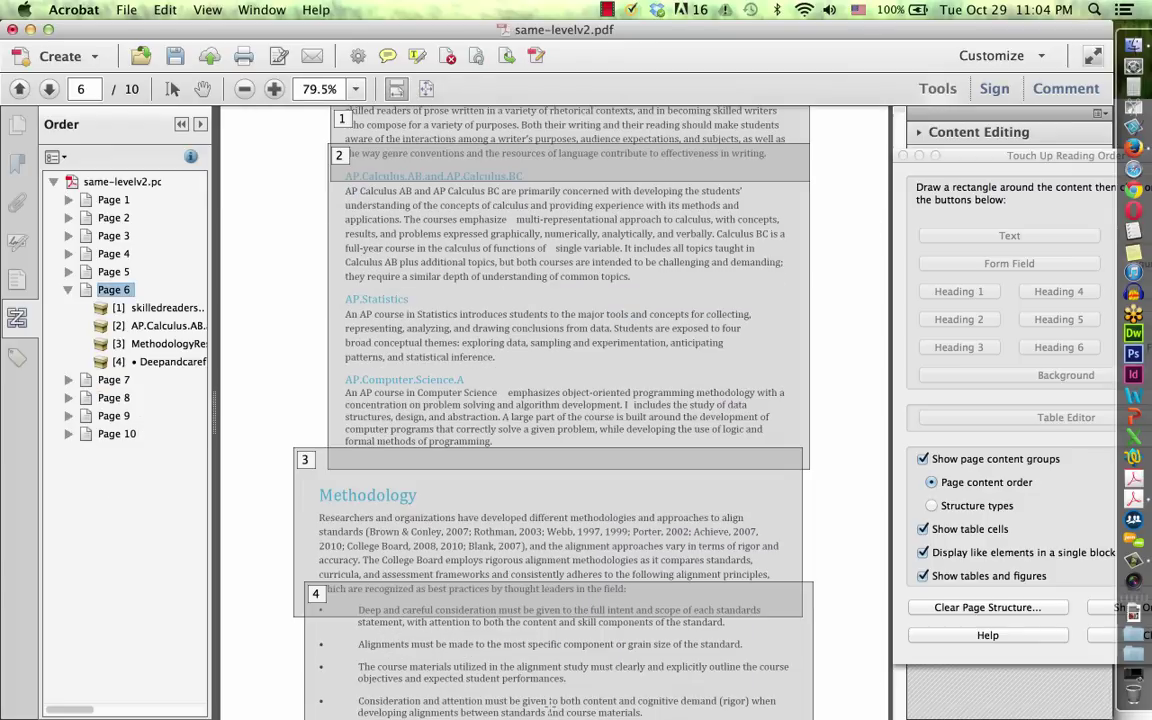
scroll(554, 420, "up", 10)
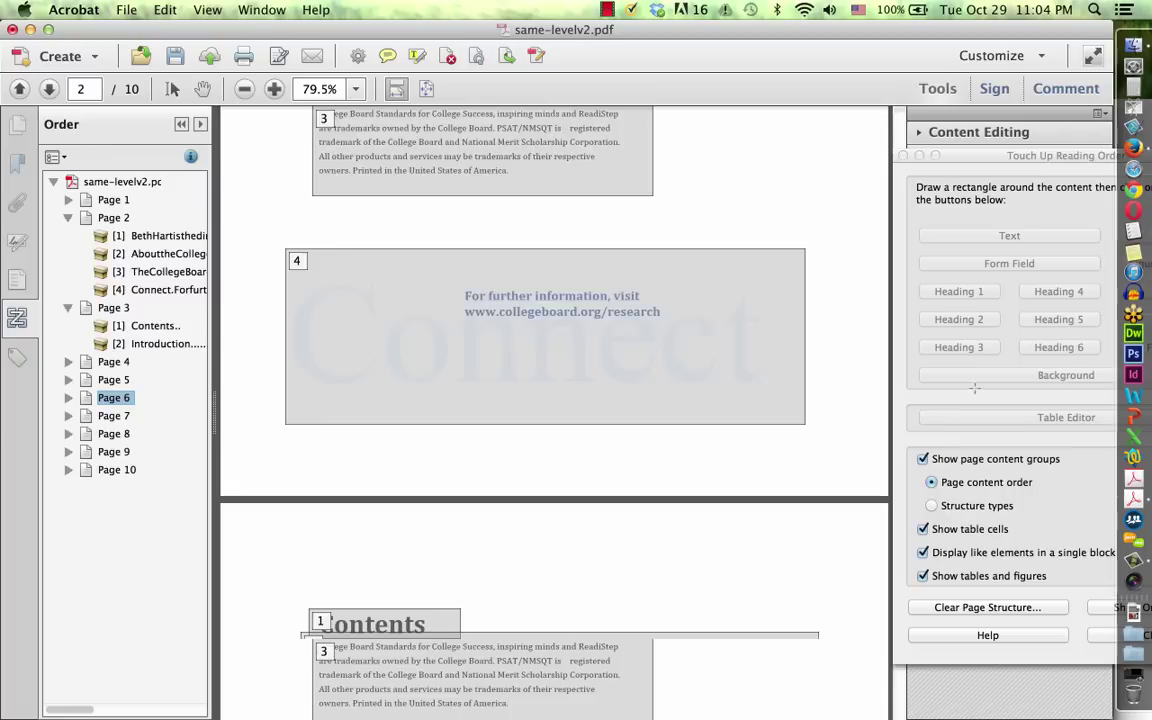
key("Home")
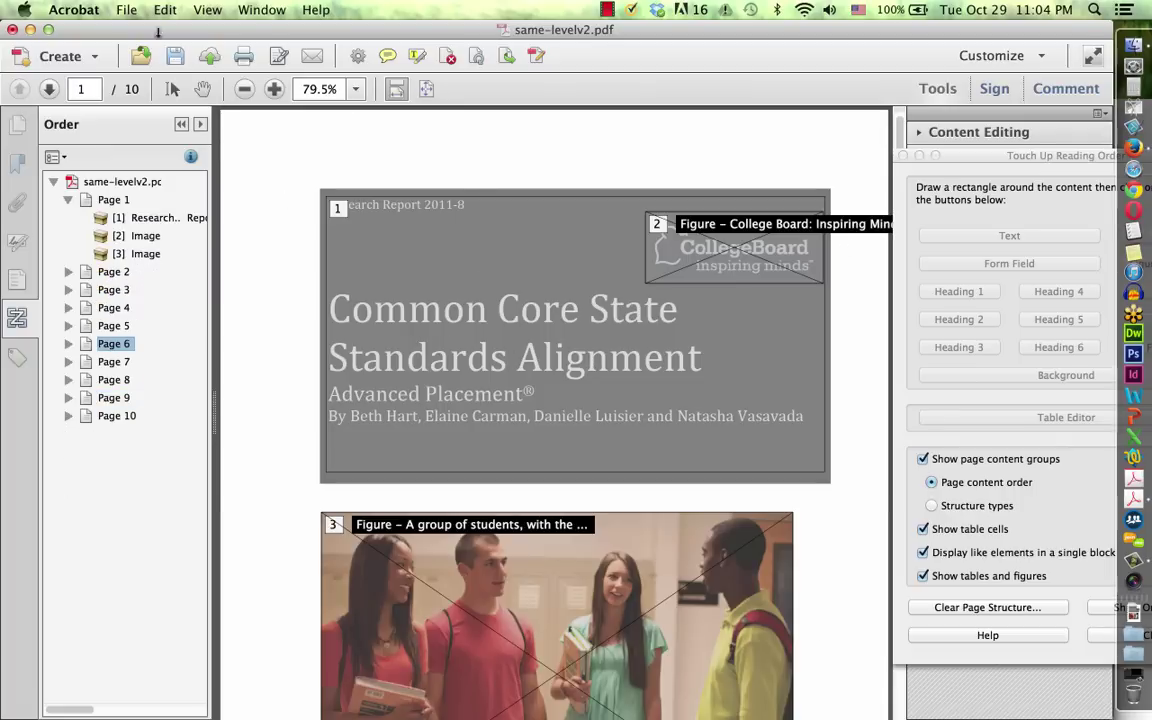
left_click(128, 12)
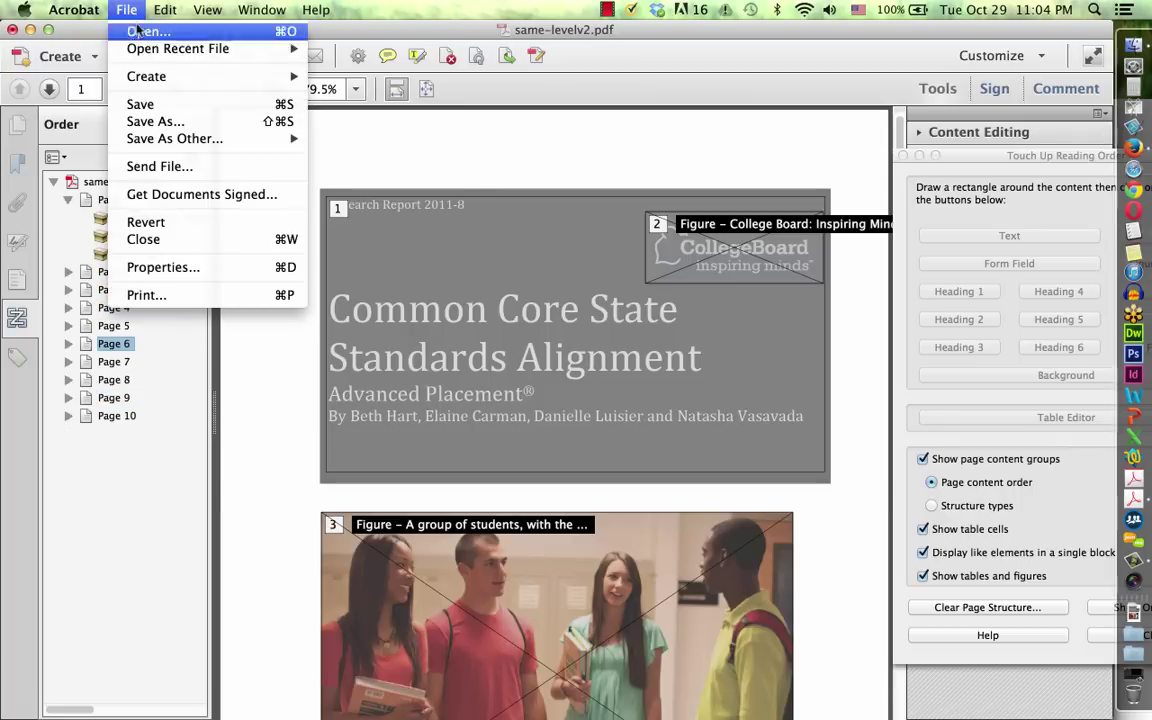
left_click(157, 268)
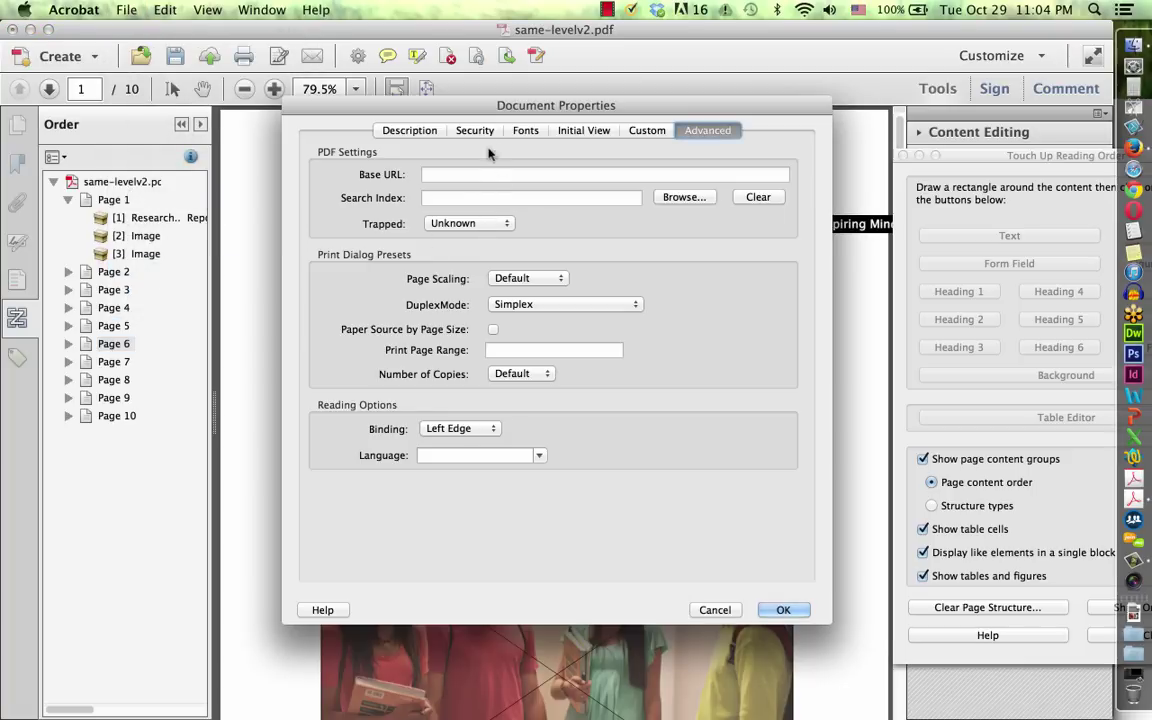
left_click_drag(482, 116, 358, 428)
left_click(298, 460)
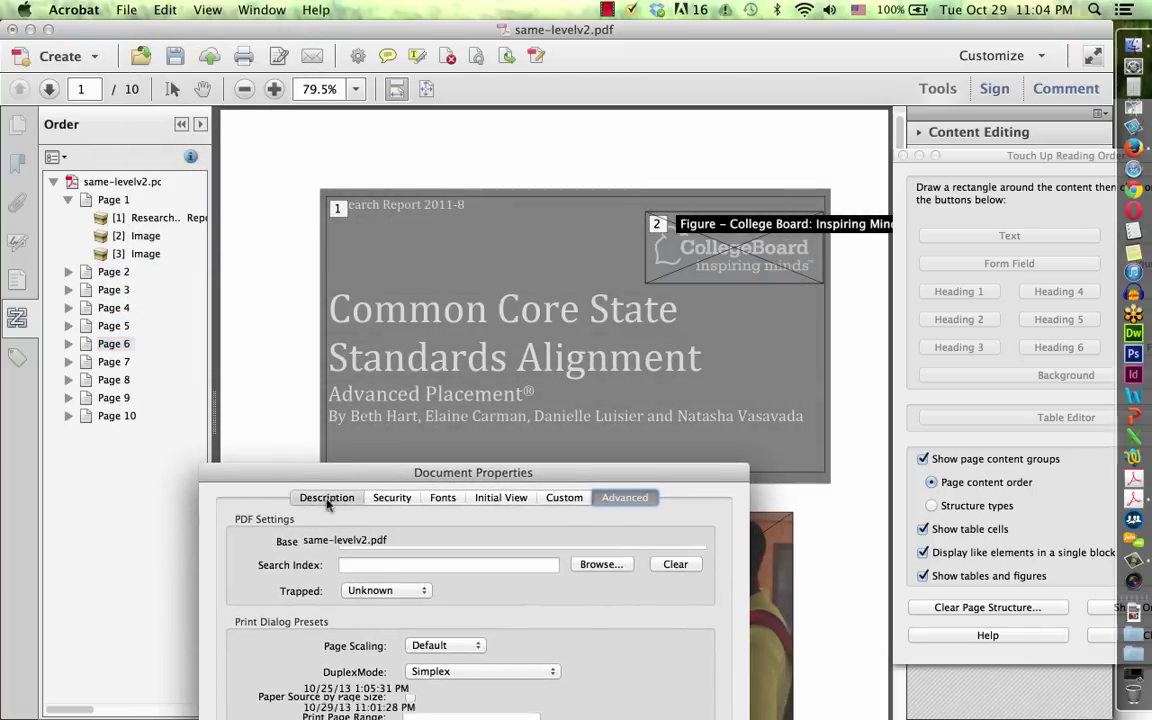
left_click_drag(372, 561, 297, 566)
type("Commo")
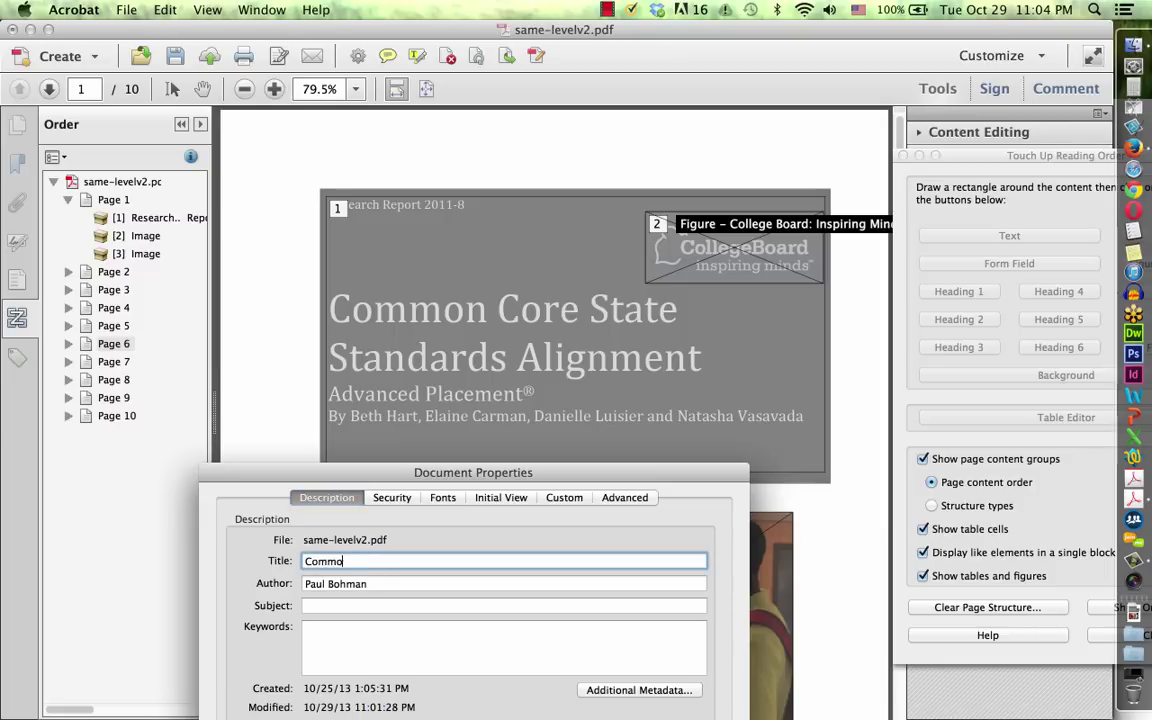
type("n Core State Standards Alignment")
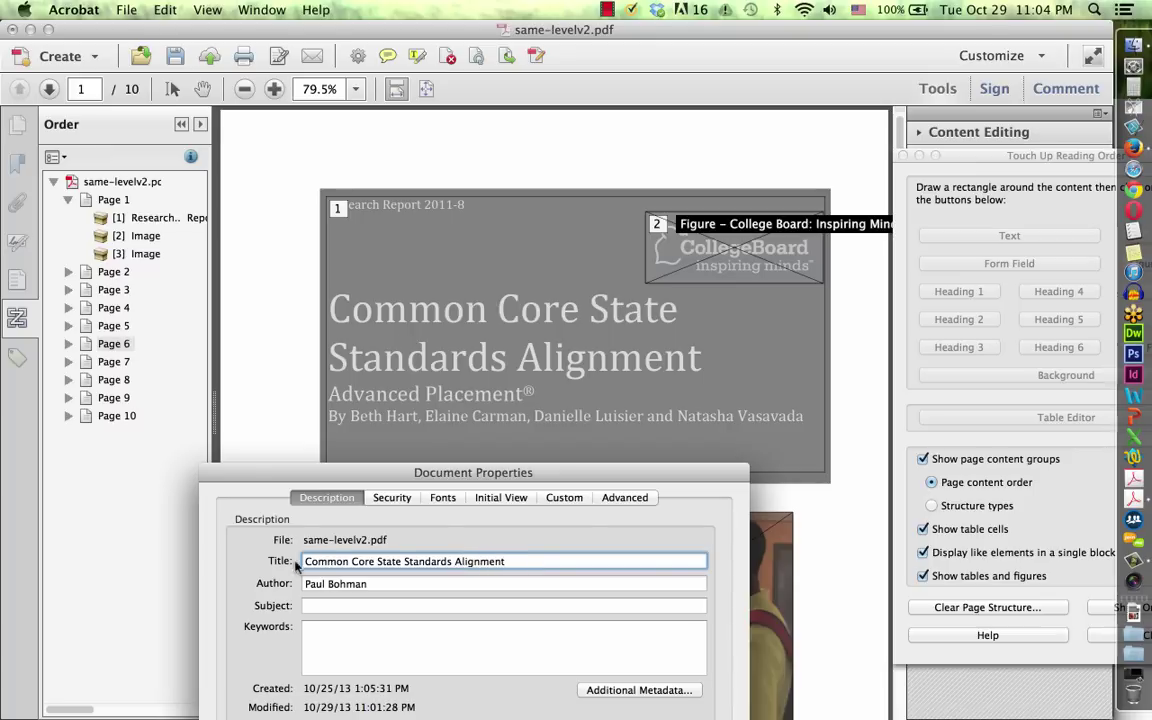
Set the document's initial view to show the Document Title instead of the file name in the window options
left_click_drag(312, 482, 263, 188)
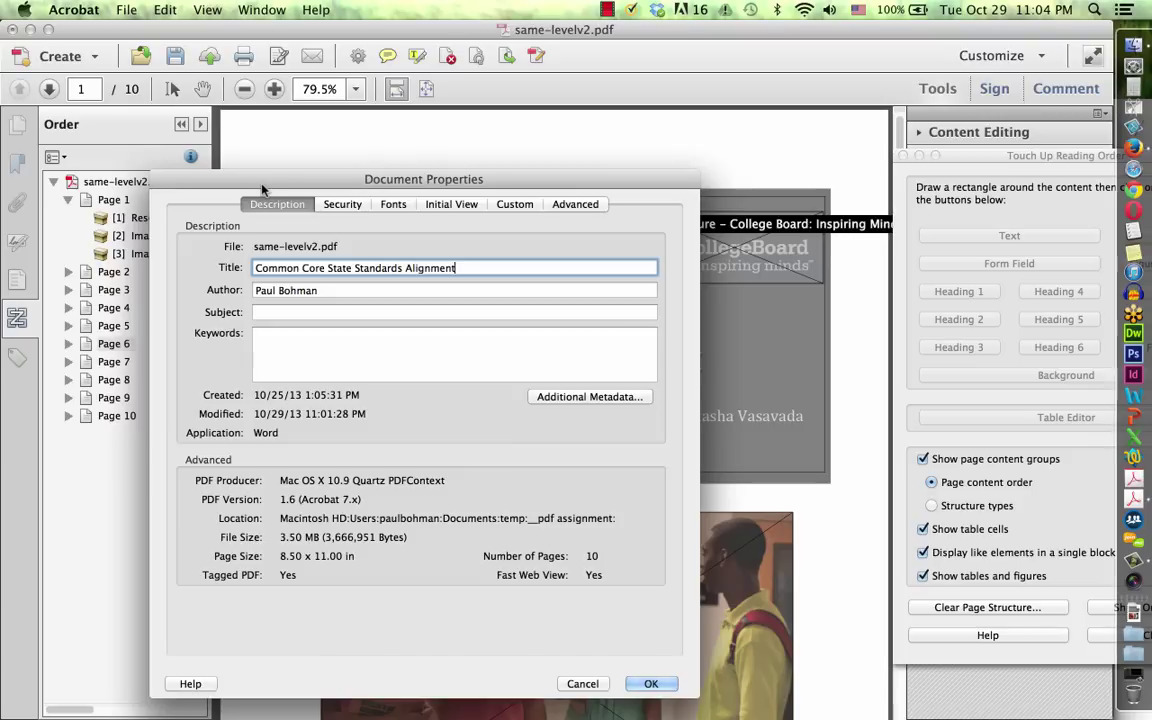
left_click(317, 290)
left_click_drag(317, 290, 226, 290)
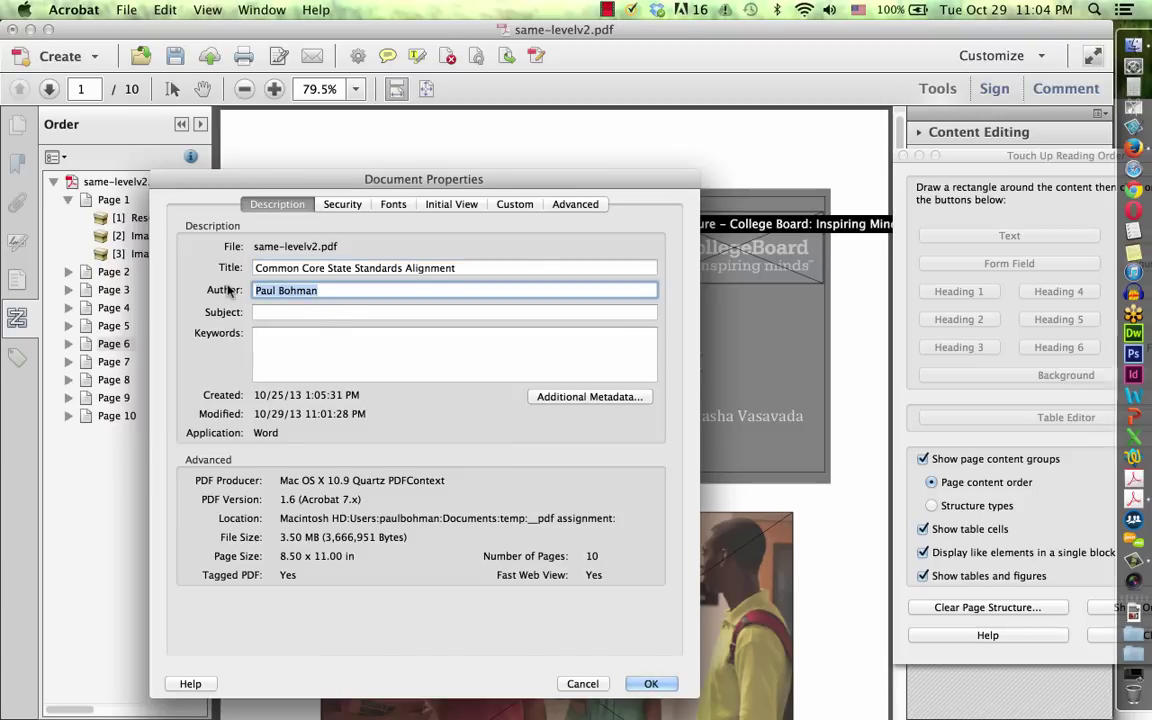
left_click(452, 205)
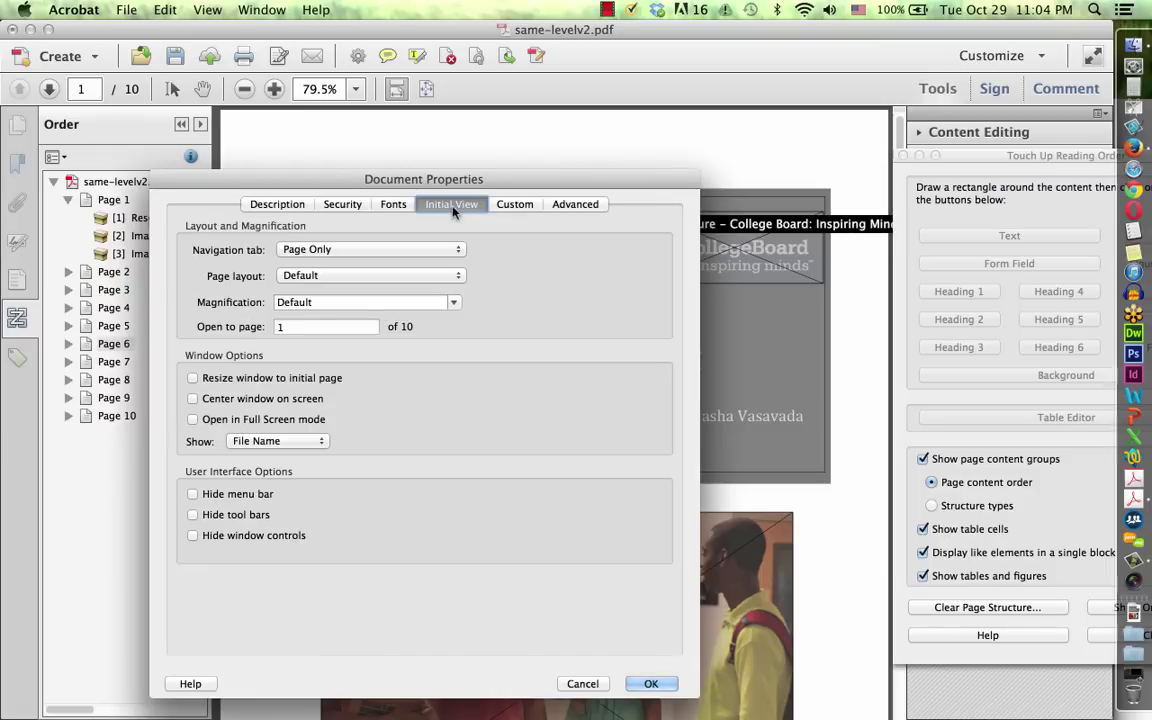
left_click(281, 443)
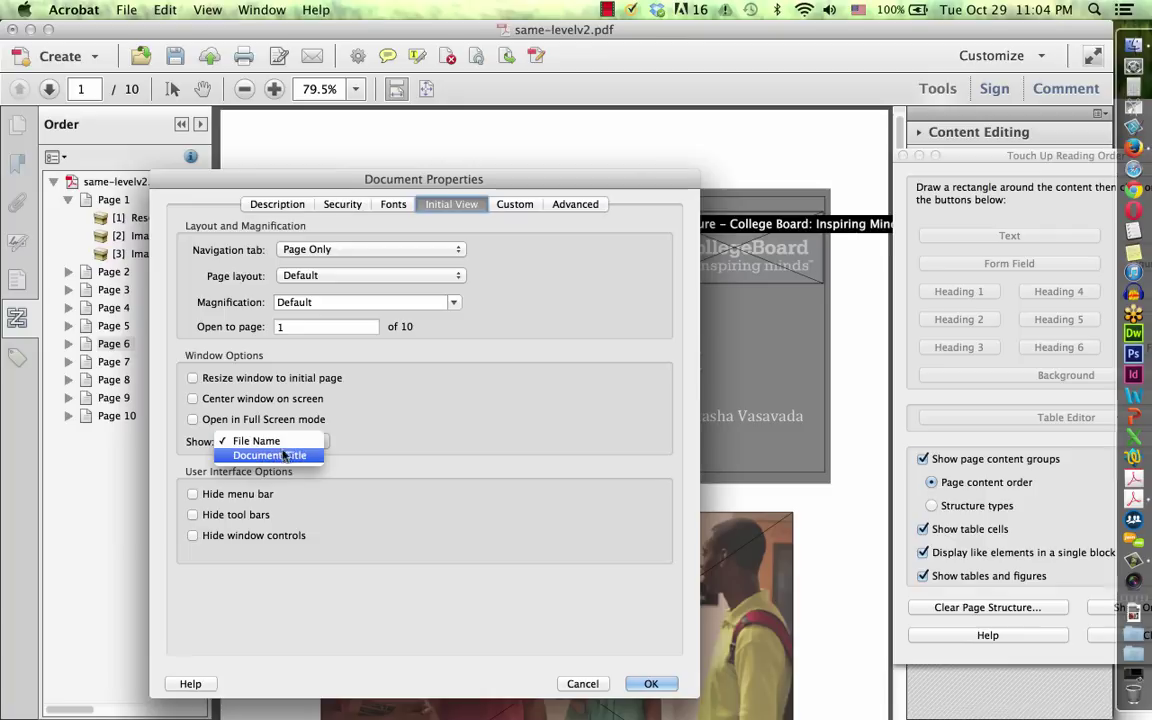
left_click(291, 456)
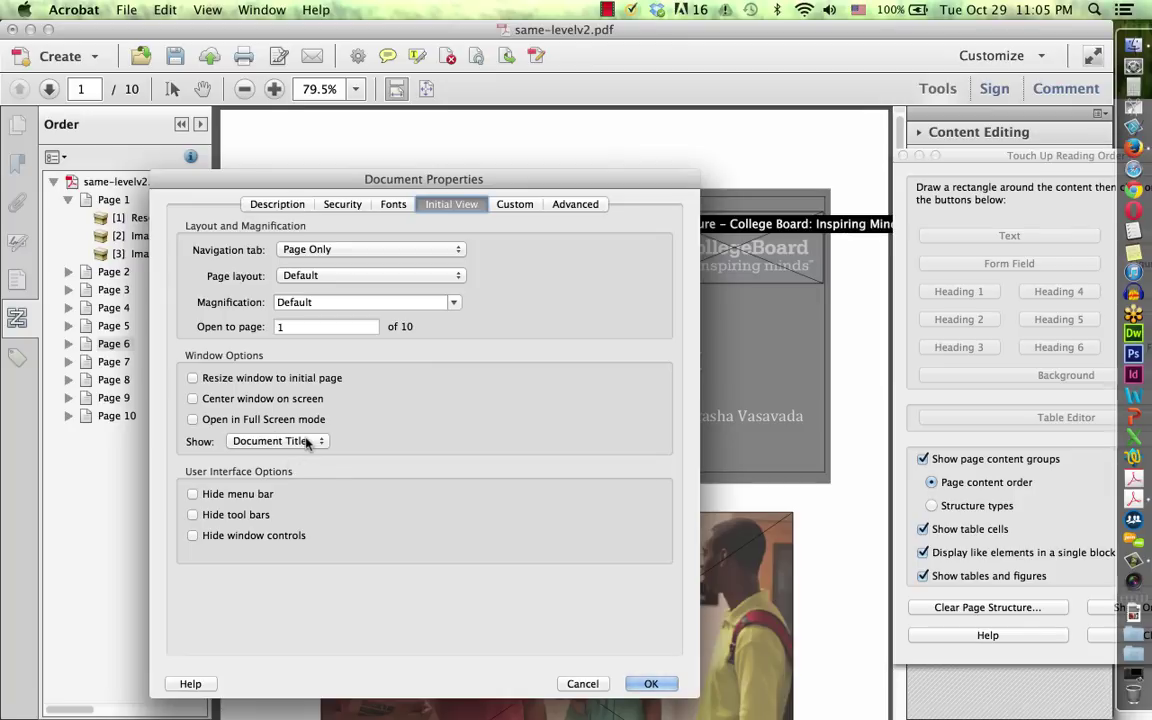
Review the Show choices in the initial view settings and check the title entered in the document description
left_click(307, 443)
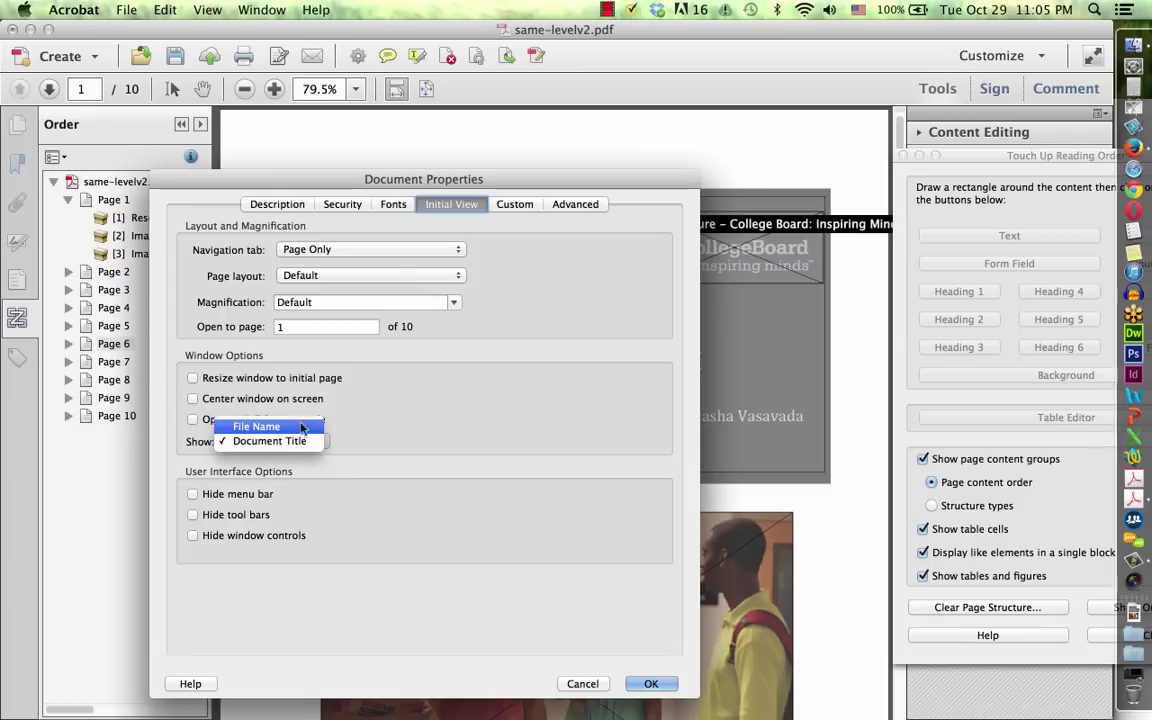
left_click(271, 198)
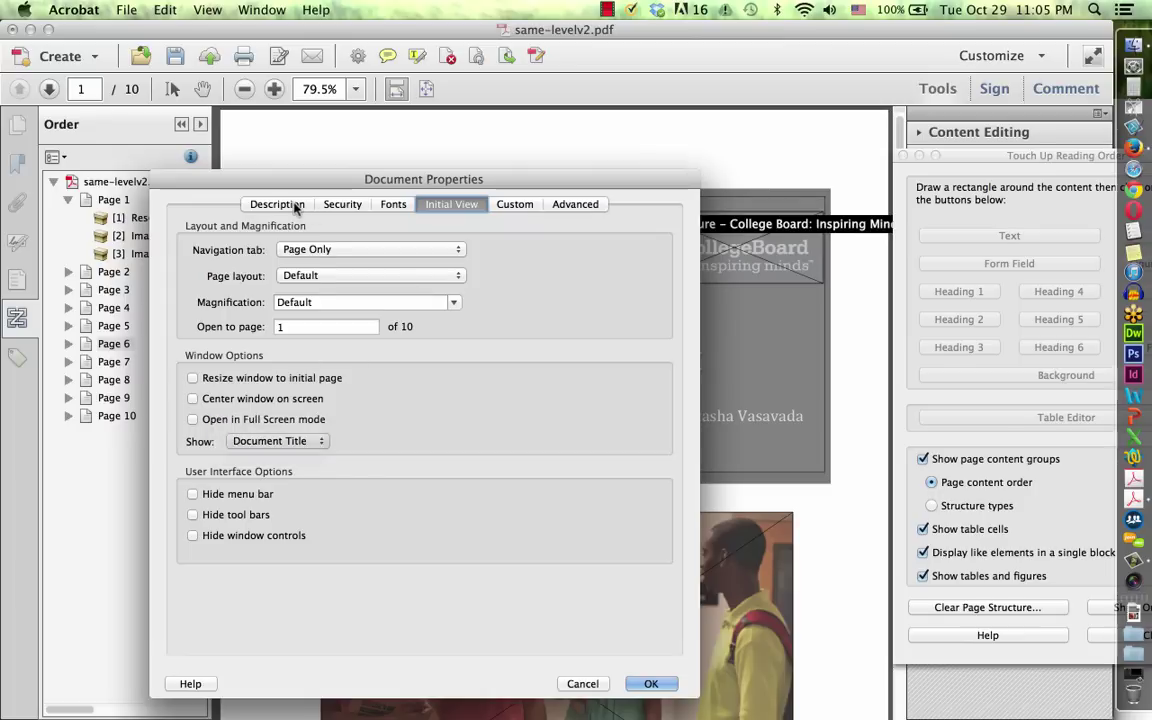
left_click(271, 200)
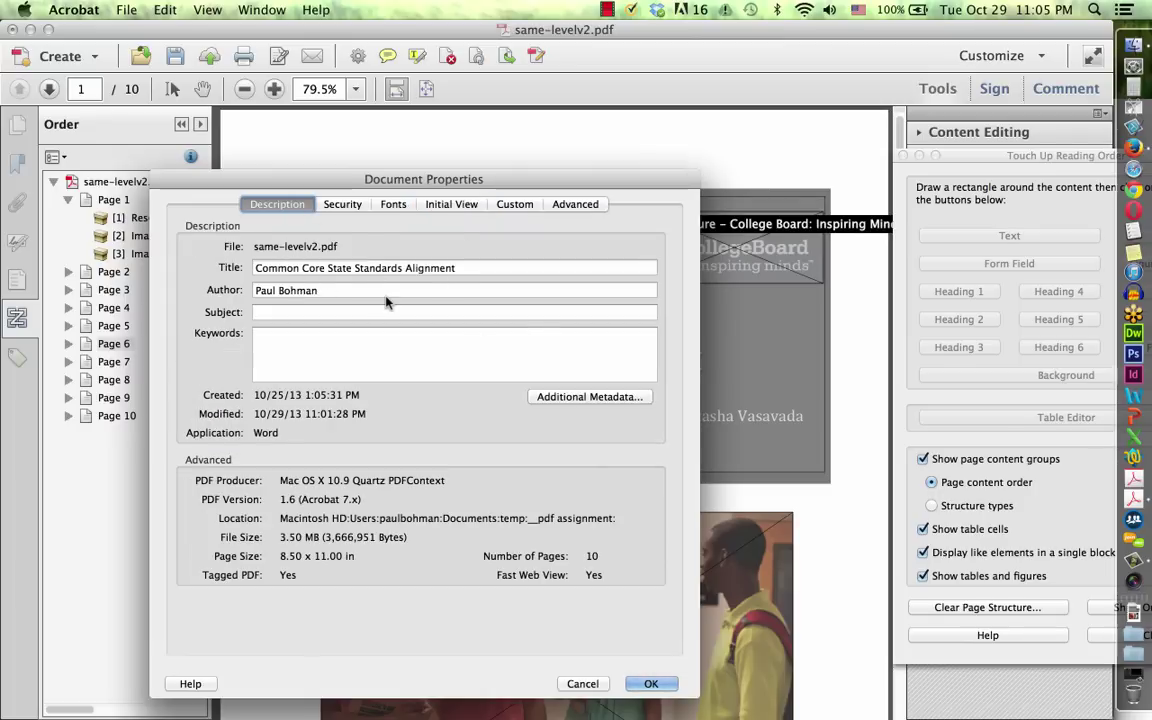
left_click(452, 204)
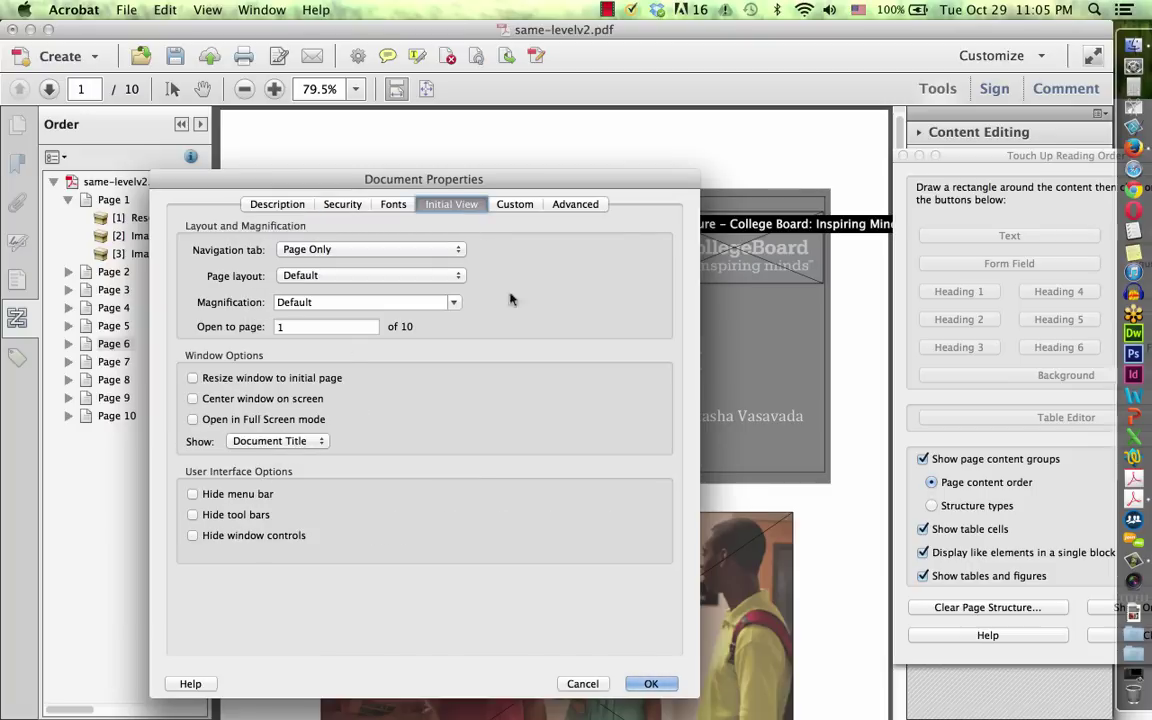
Set the document's reading language to English and apply the document properties
left_click(577, 206)
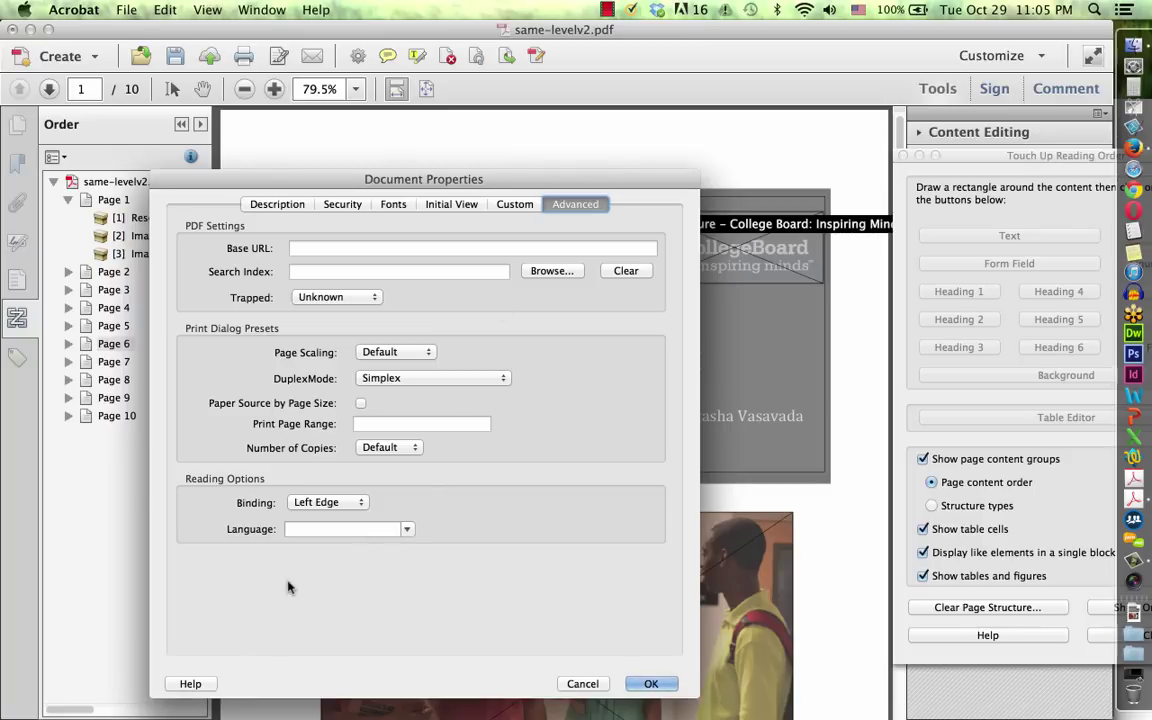
left_click(407, 530)
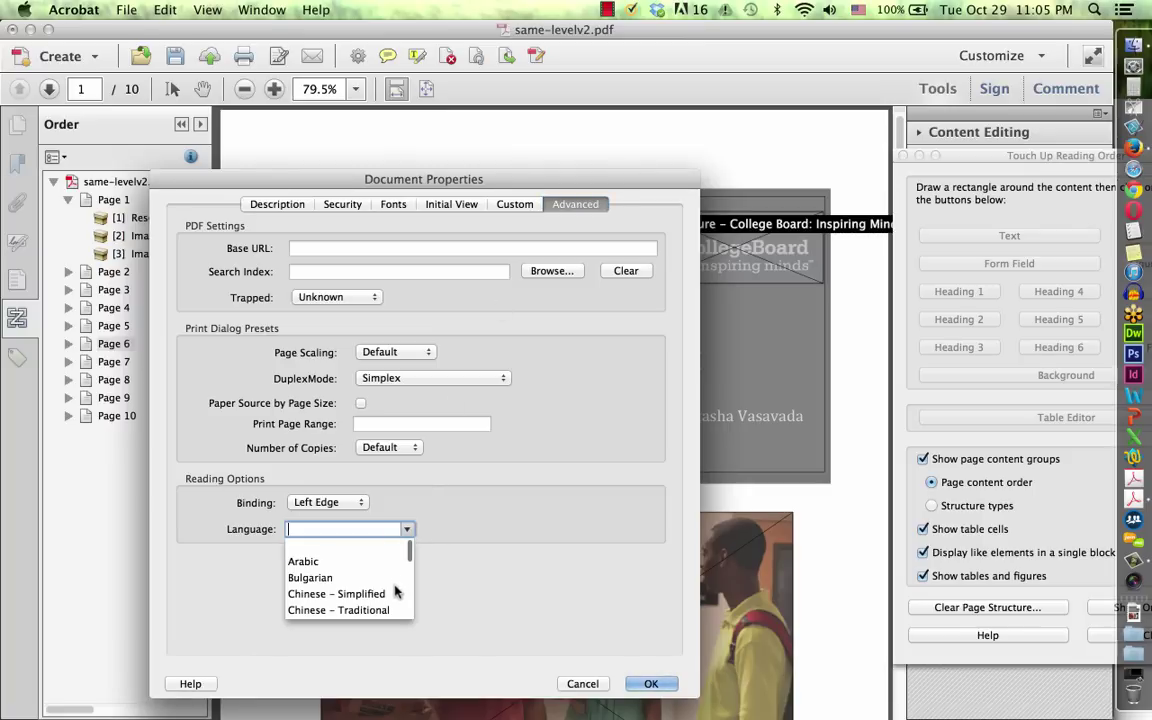
scroll(410, 583, "down", 5)
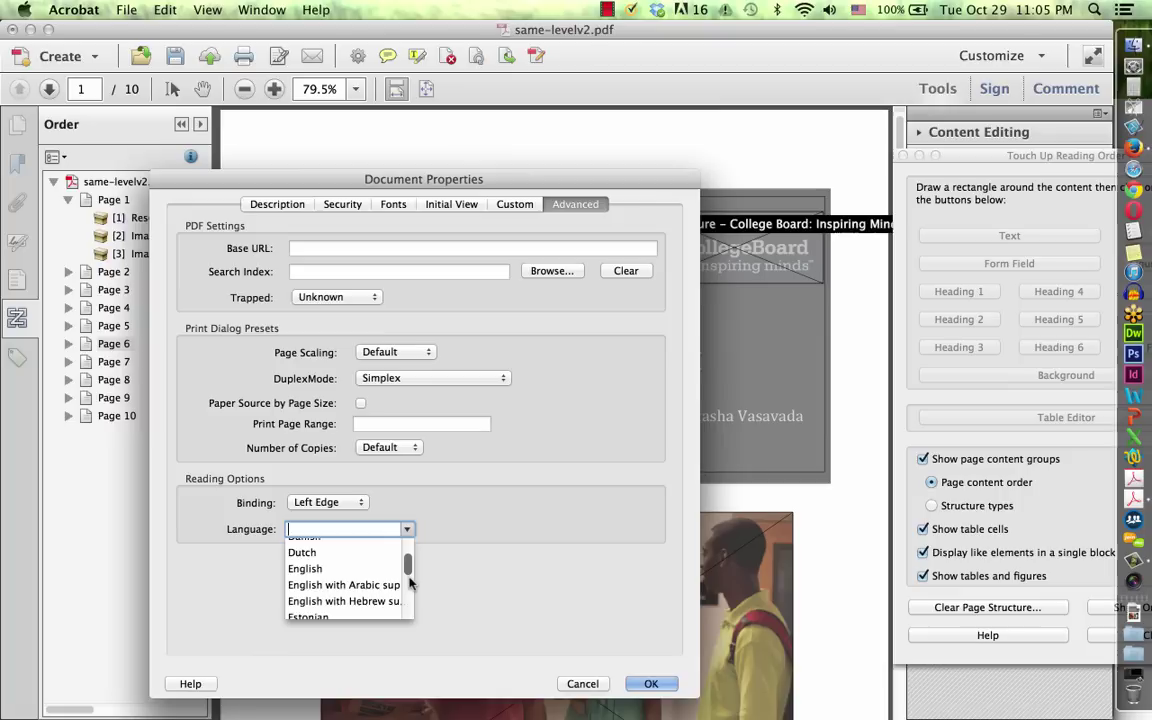
left_click(340, 572)
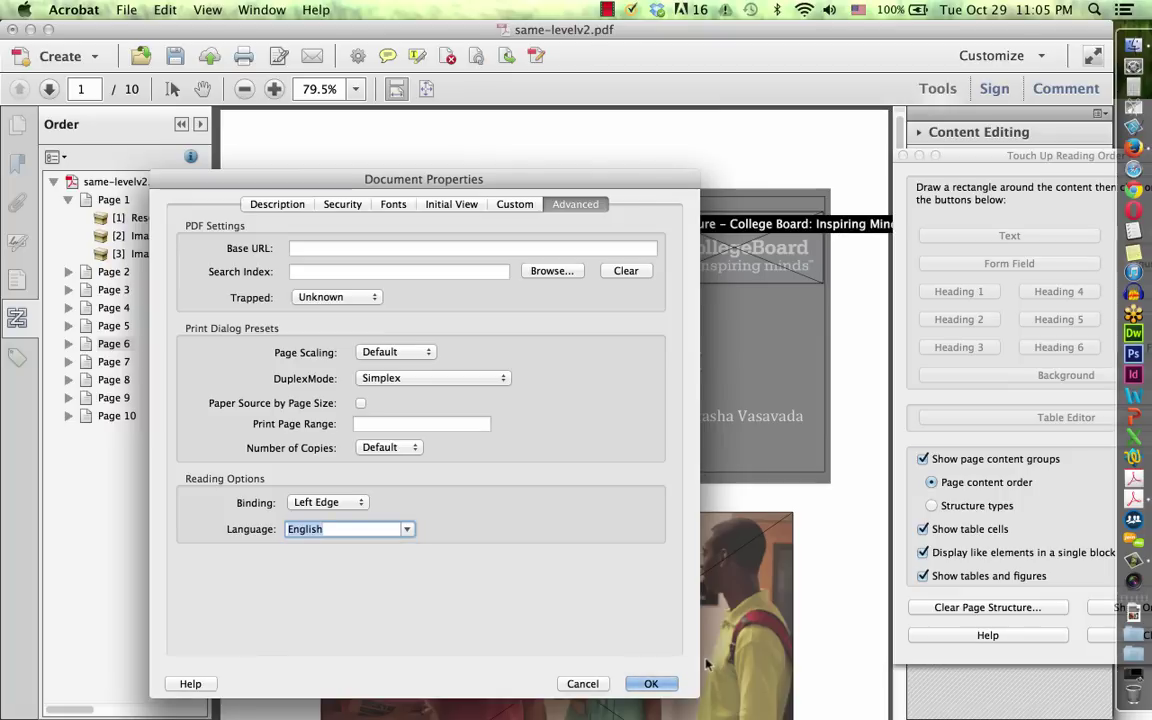
left_click(651, 684)
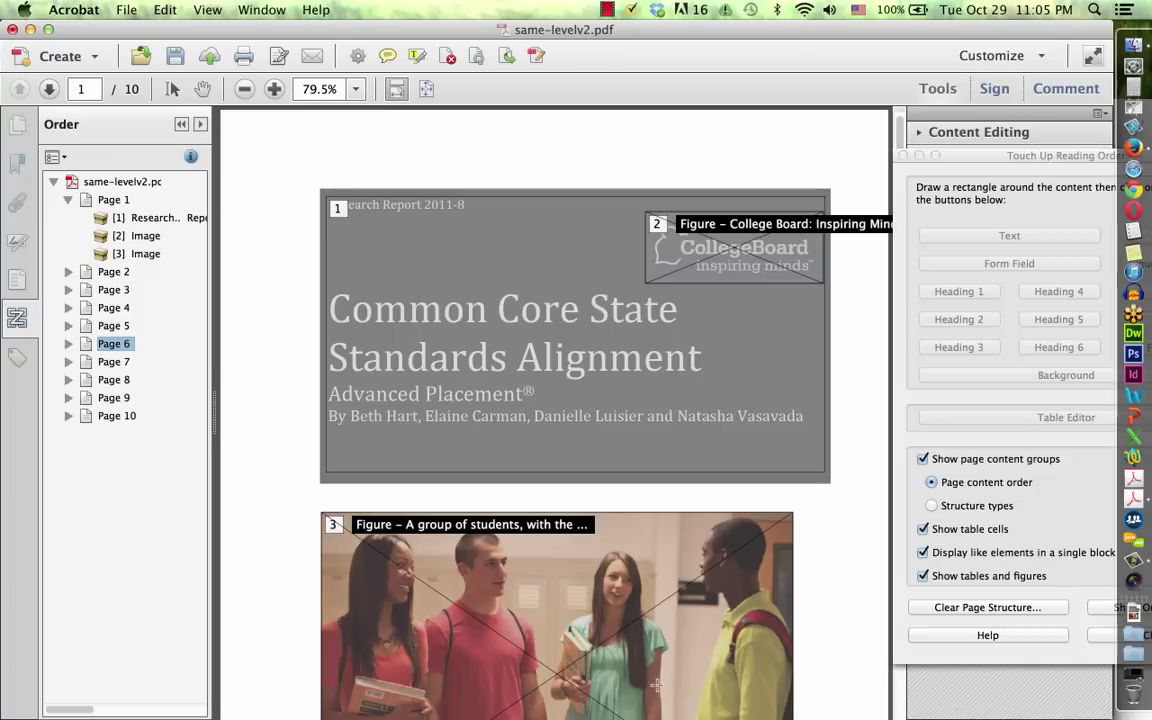
Switch to Firefox, highlight the instruction "Double check everything, then submit the assignment", and return to Acrobat
key("super+Tab")
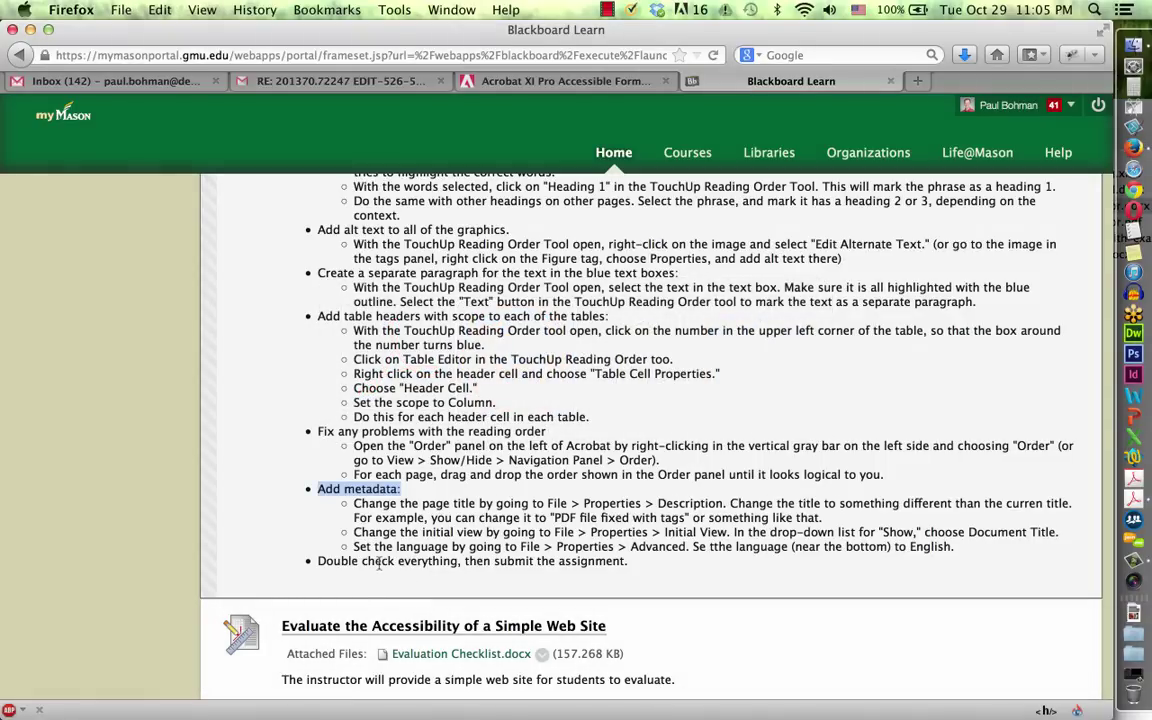
left_click_drag(333, 561, 622, 558)
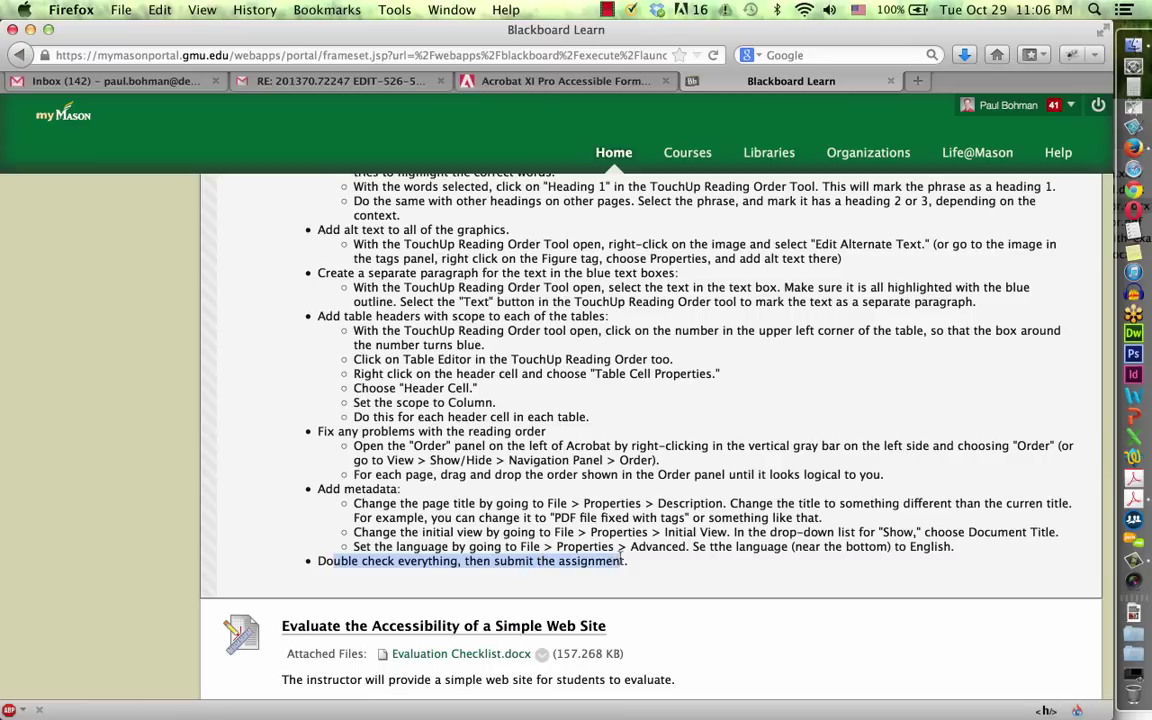
key("super+Tab")
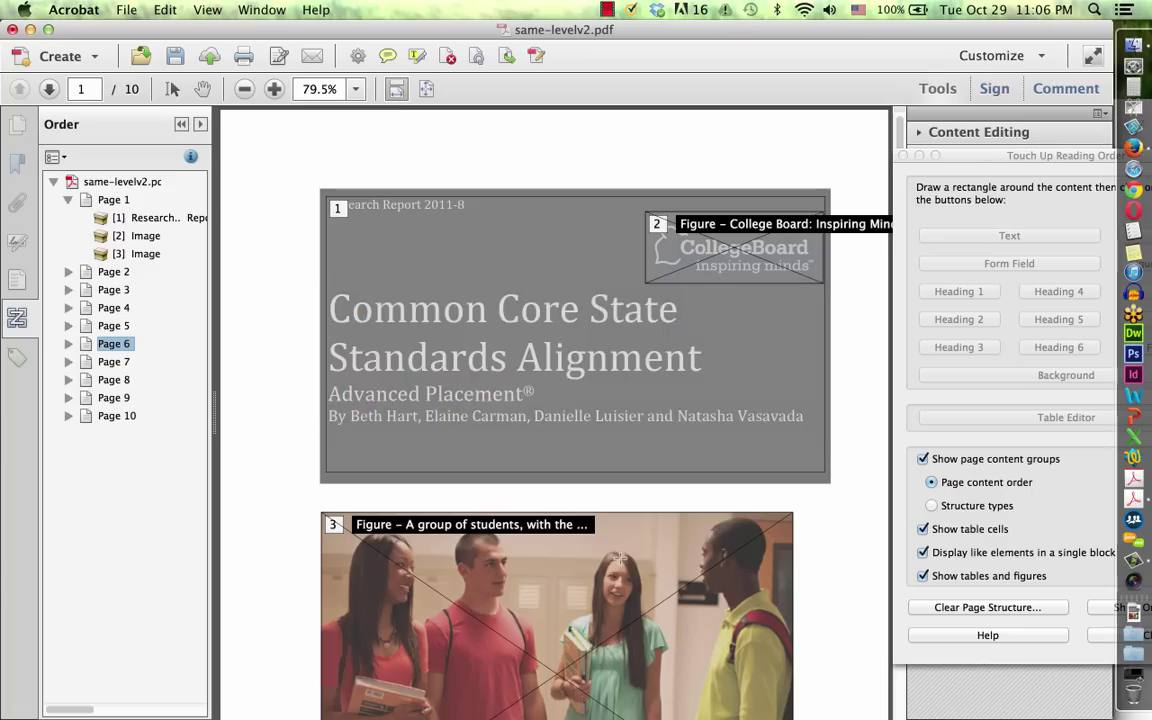